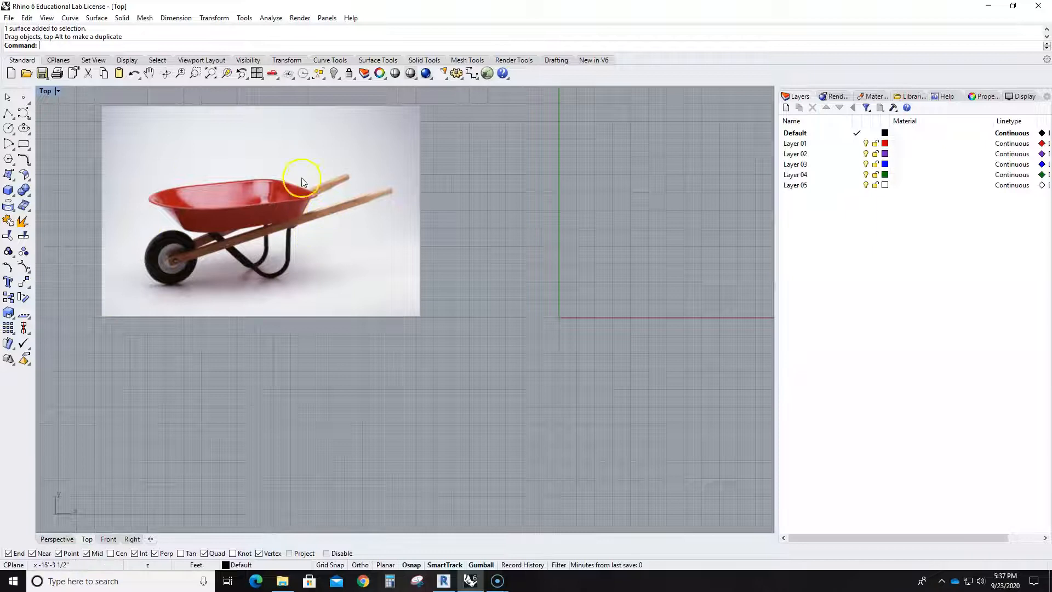
scroll(525, 305, down, 3)
middle_click(555, 323)
middle_click(464, 369)
right_drag(428, 353, 348, 346)
scroll(389, 315, up, 3)
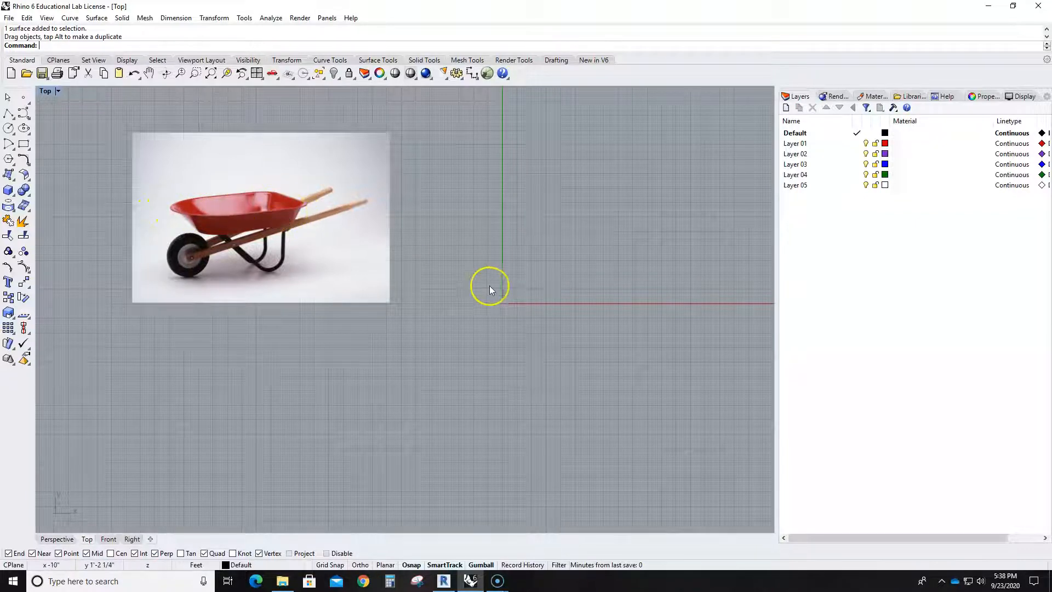
- Draw a rectangle from the origin (0) to the opposite corner at 30,20 in the Top view
scroll(487, 285, down, 3)
right_drag(518, 329, 400, 320)
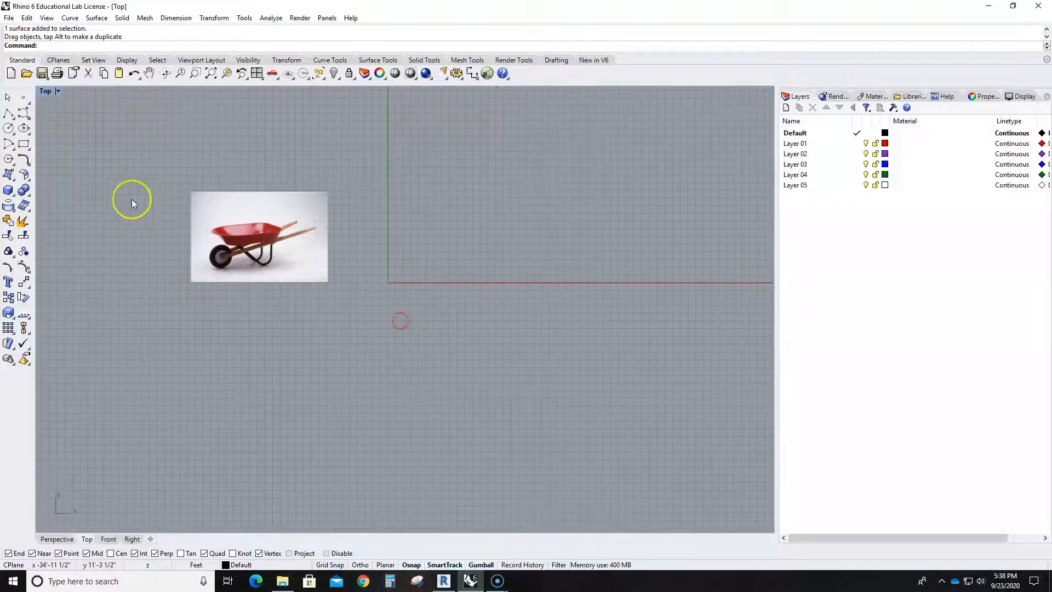
click(23, 143)
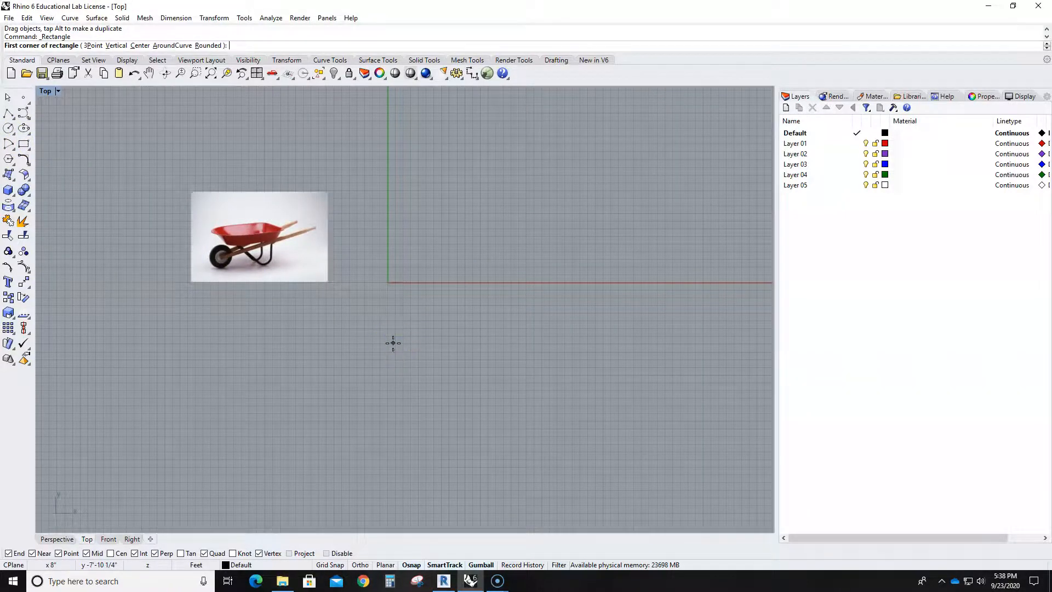
text(0)
key(Return)
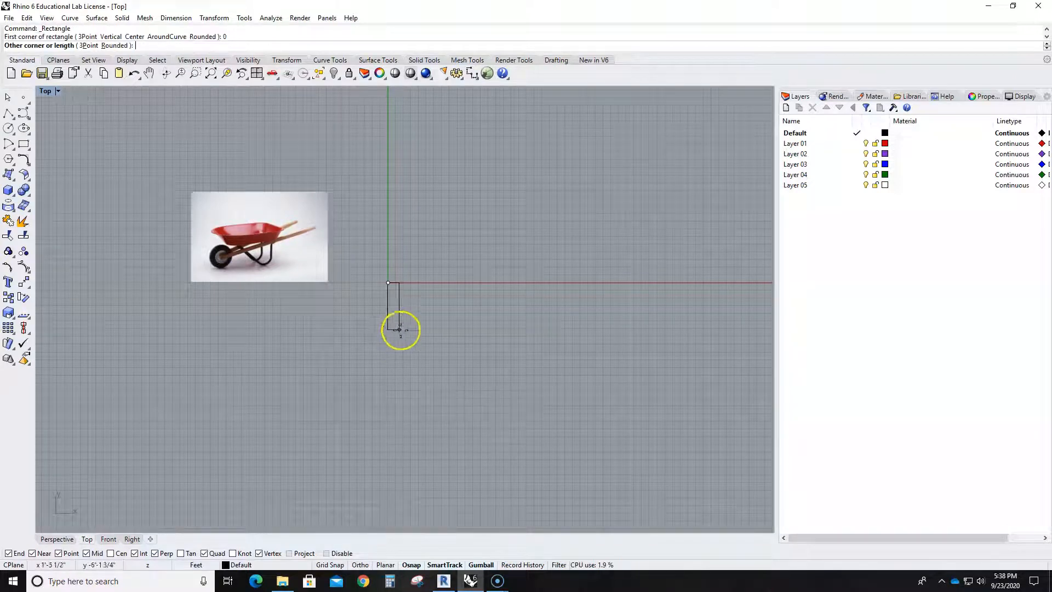
text(30,20)
key(Return)
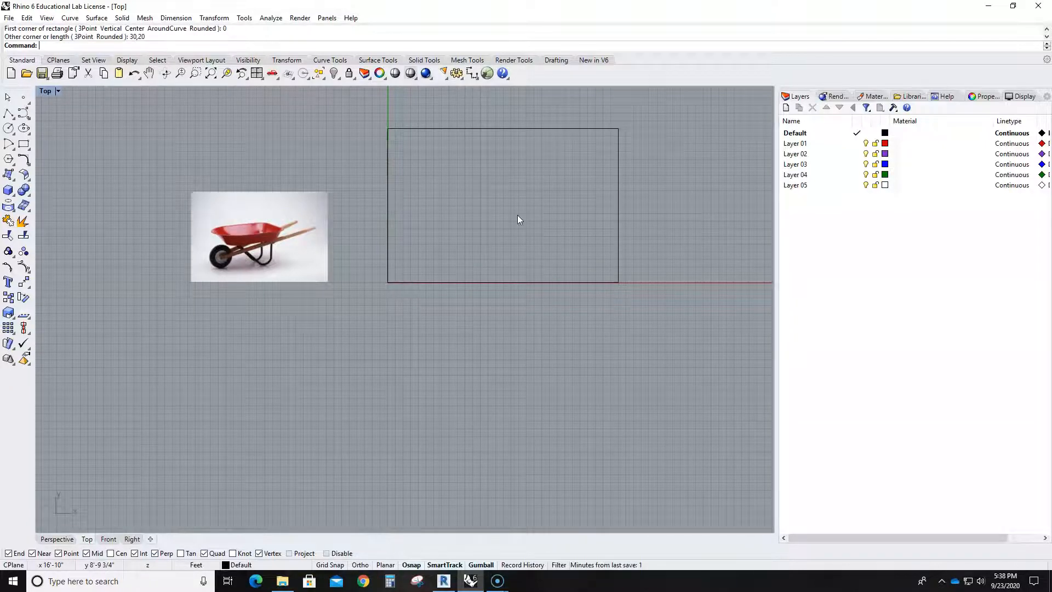
- Scale the rectangle along X only, stretching both short ends outward from its center
scroll(517, 215, down, 5)
scroll(521, 205, up, 2)
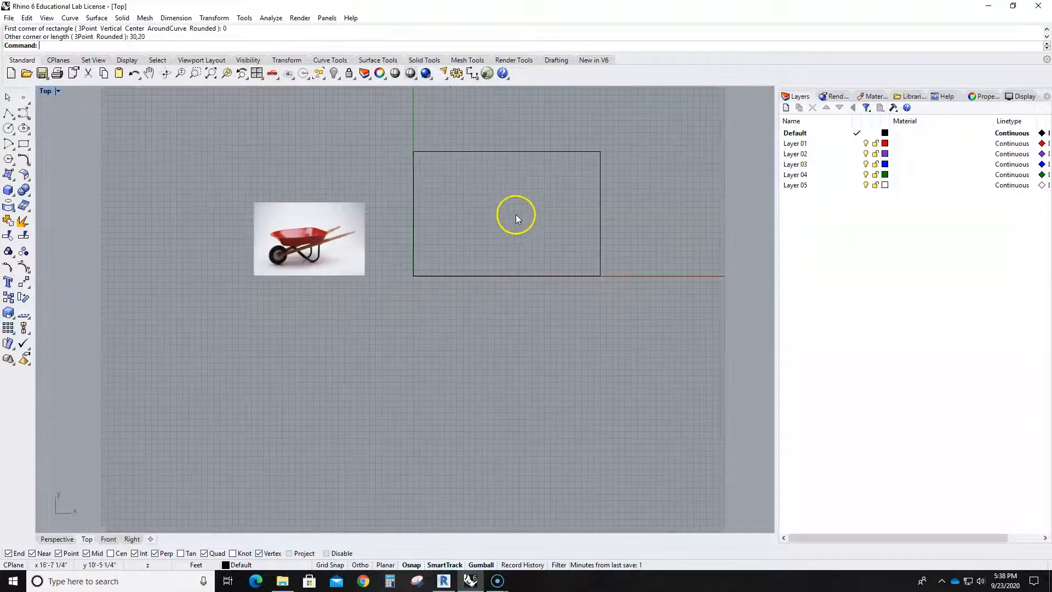
click(600, 224)
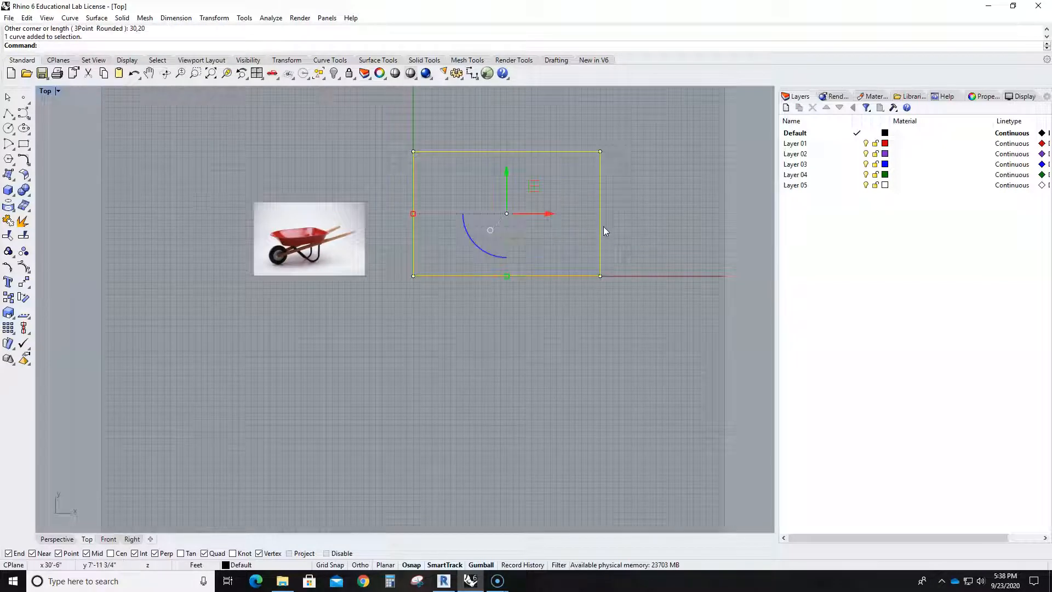
drag(412, 213, 384, 209)
click(478, 340)
- Fillet the rectangle's two left corners with a radius of 10 so that end becomes a half circle
scroll(428, 251, up, 2)
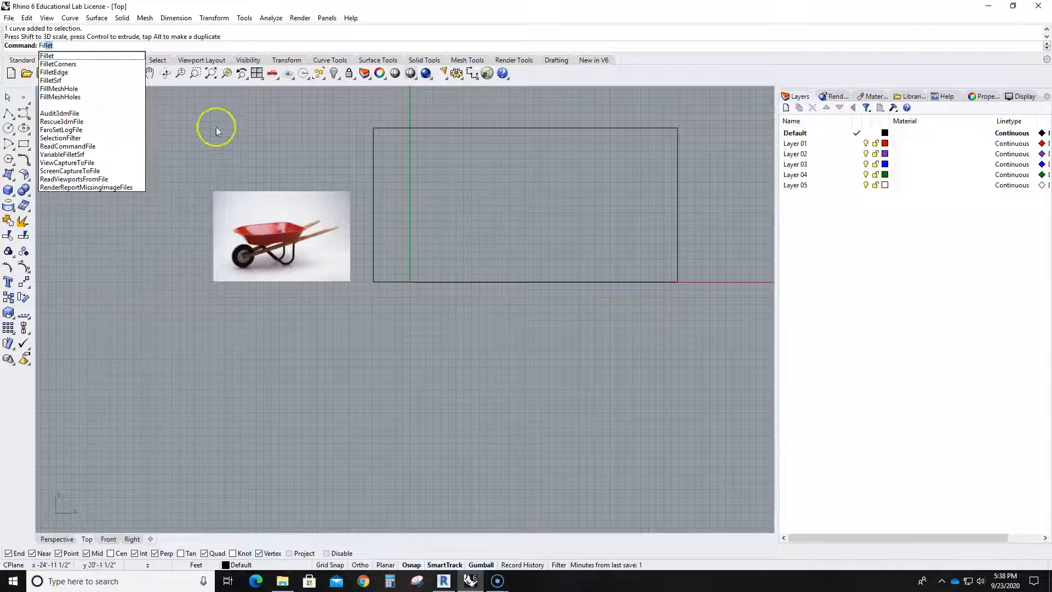
key(Return)
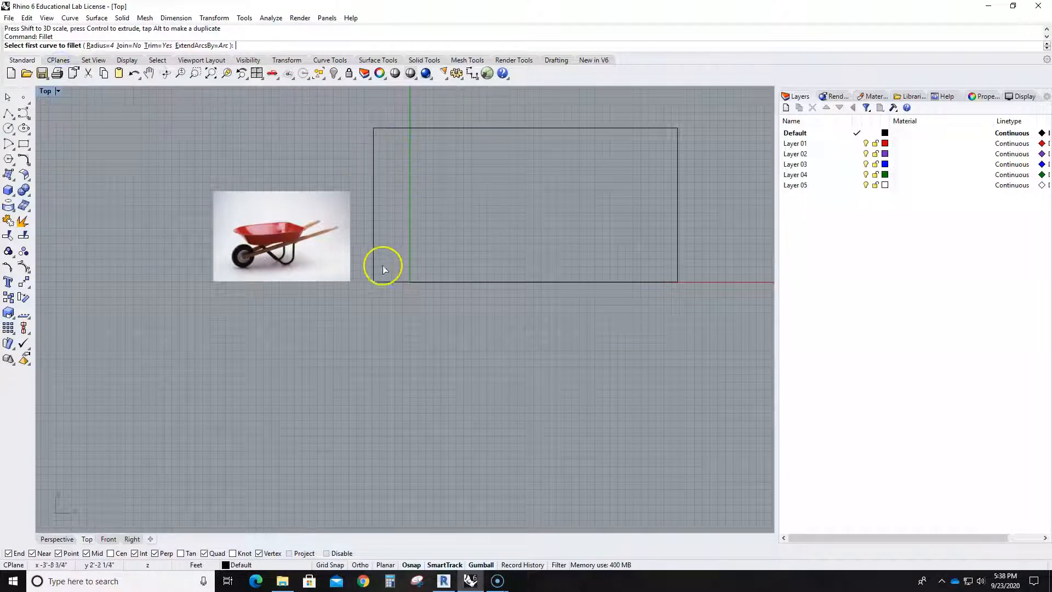
click(102, 45)
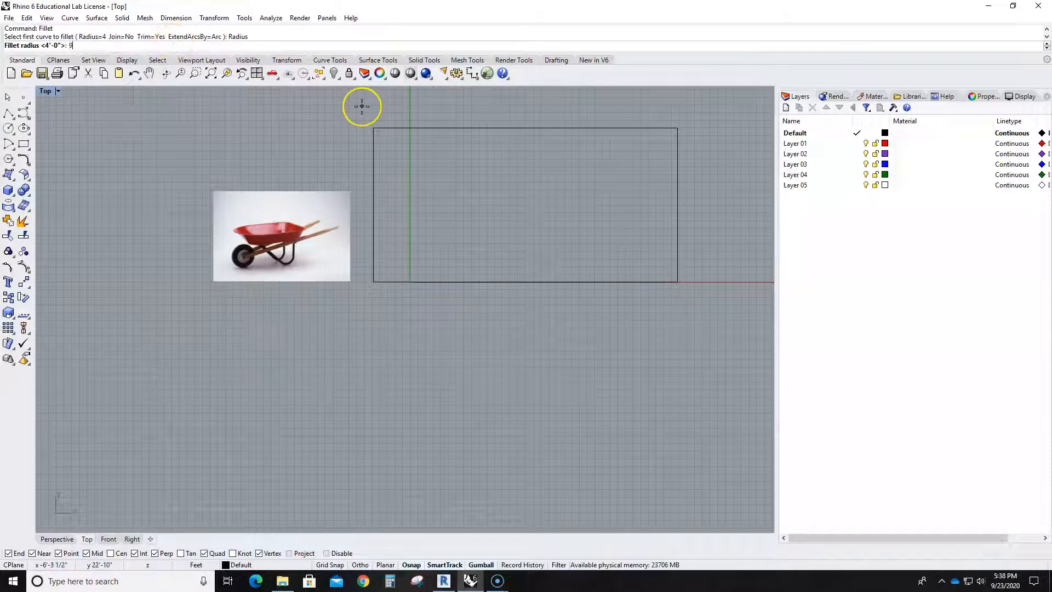
drag(110, 45, 35, 40)
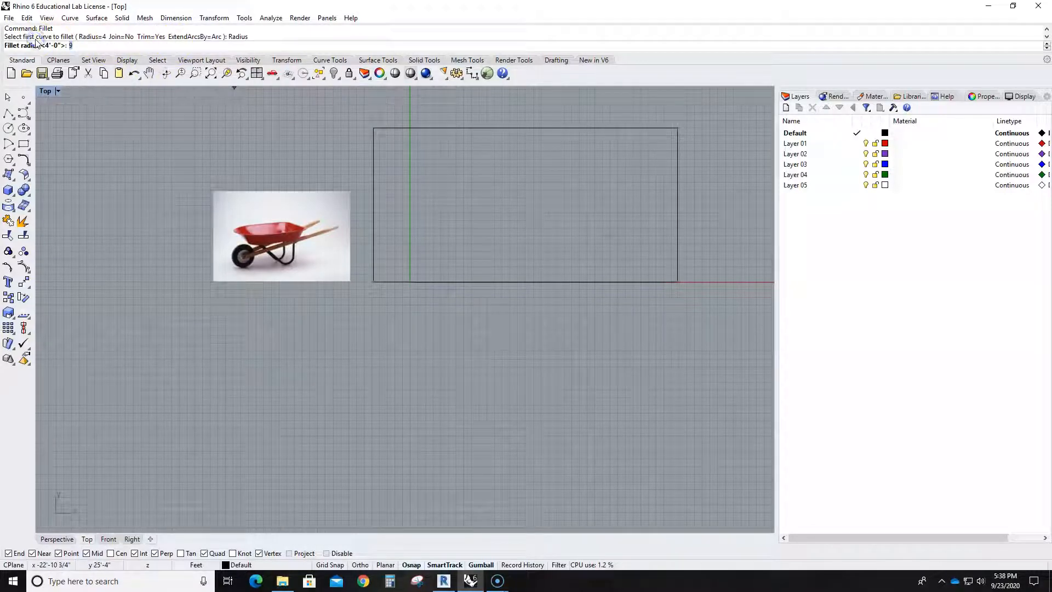
key(Return)
click(374, 154)
click(407, 128)
click(375, 217)
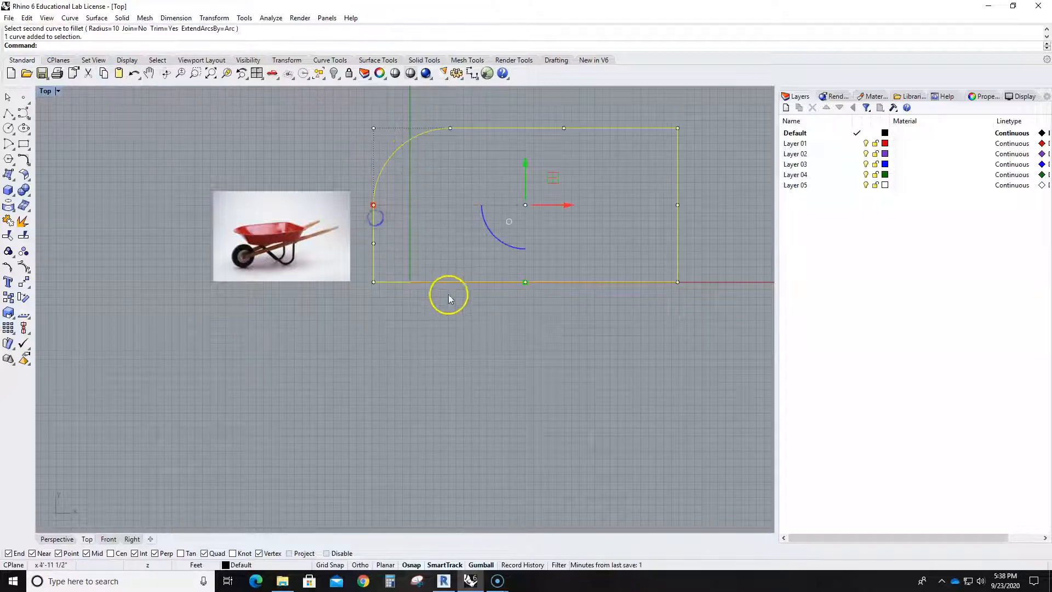
right_click(448, 285)
click(449, 283)
click(374, 226)
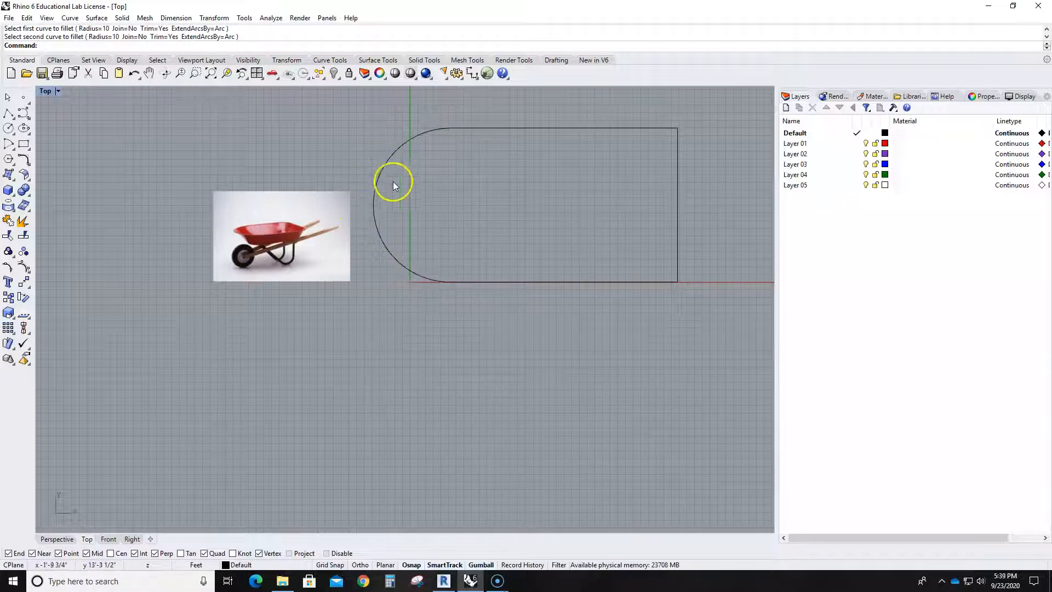
- Fillet the outline's two right corners with a radius of 3
right_click(516, 153)
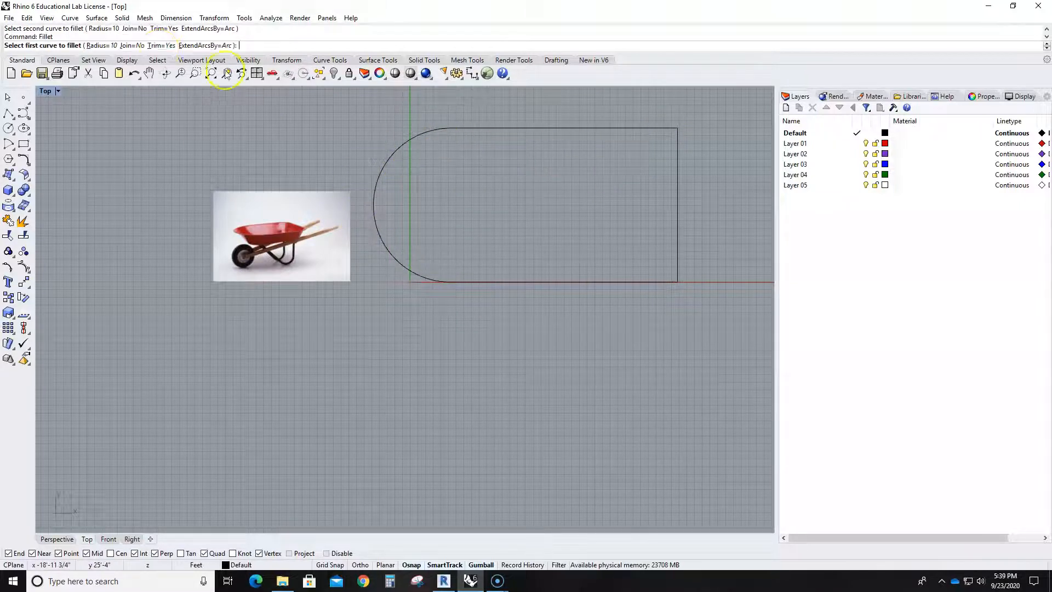
click(104, 45)
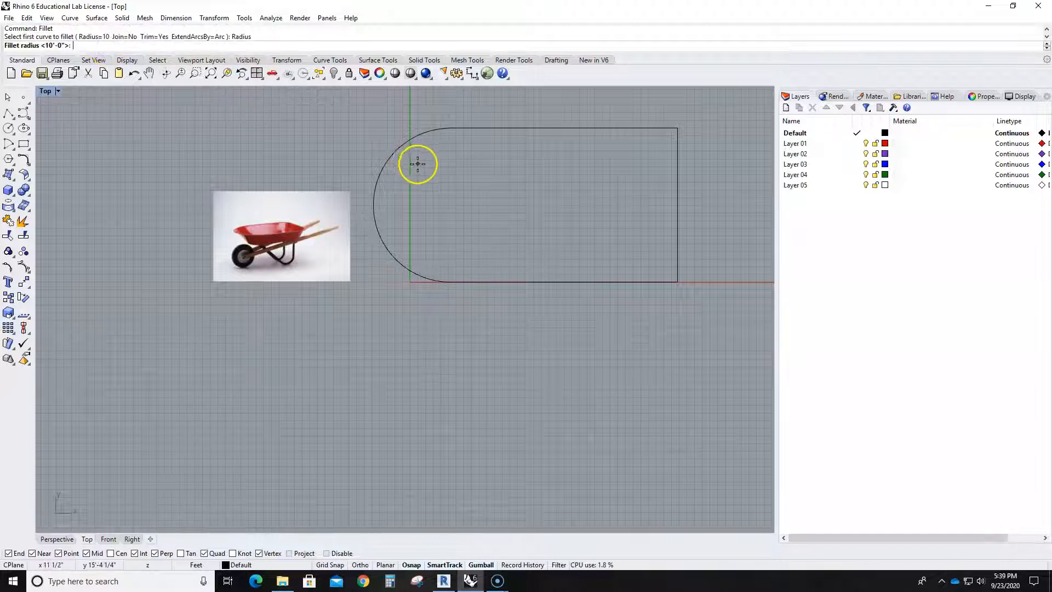
text(3)
right_click(375, 193)
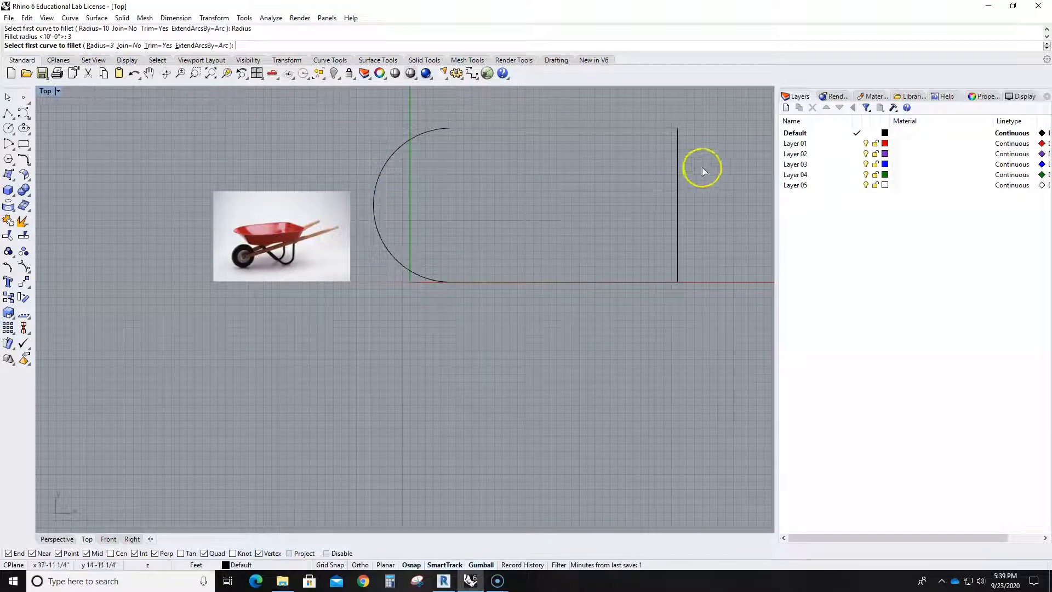
click(649, 129)
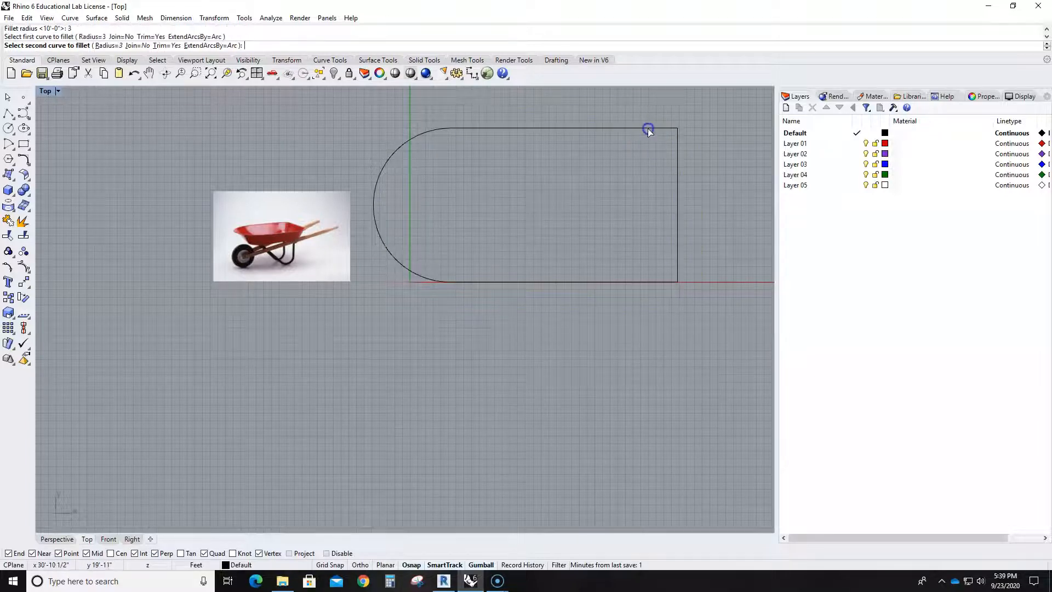
click(675, 168)
click(680, 239)
right_click(668, 264)
click(677, 253)
click(640, 283)
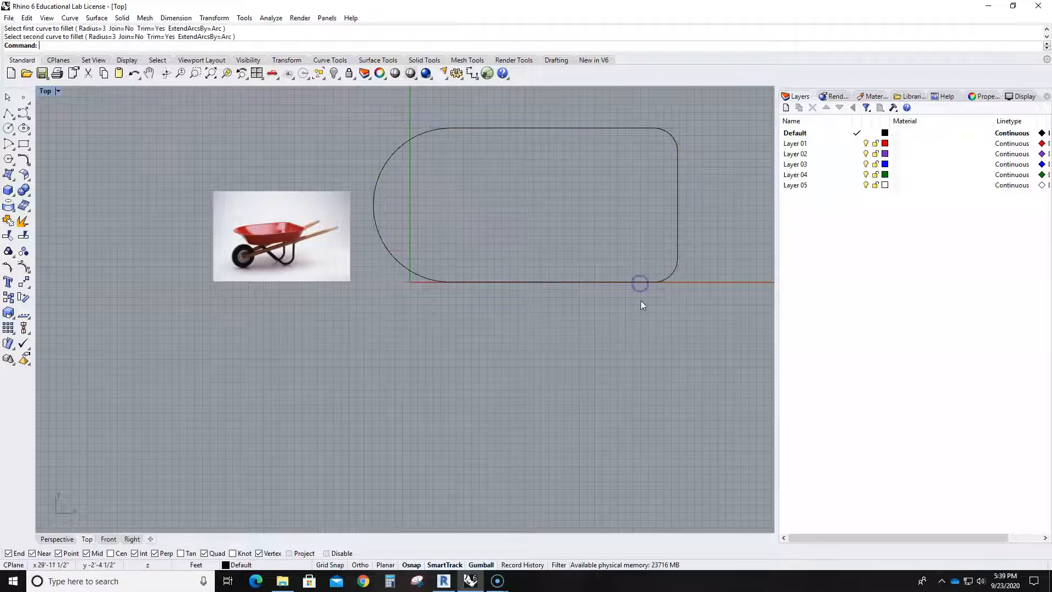
- Examine the tray's front end and rim in the wheelbarrow reference photo and compare them with the drawn outline
scroll(640, 301, down, 6)
scroll(577, 275, up, 6)
middle_click(554, 270)
click(482, 301)
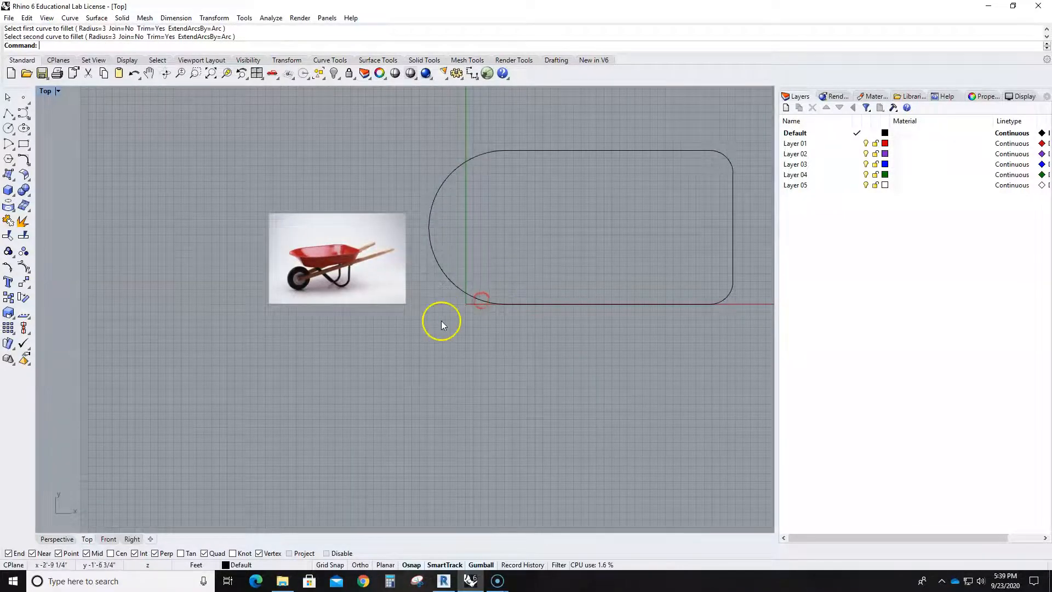
scroll(376, 278, up, 5)
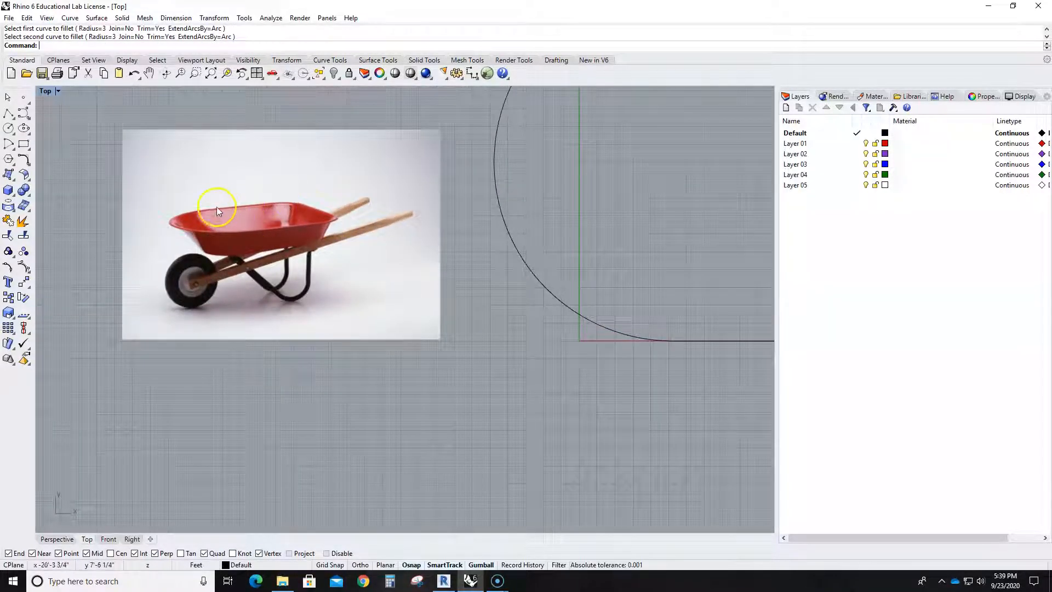
scroll(351, 259, down, 4)
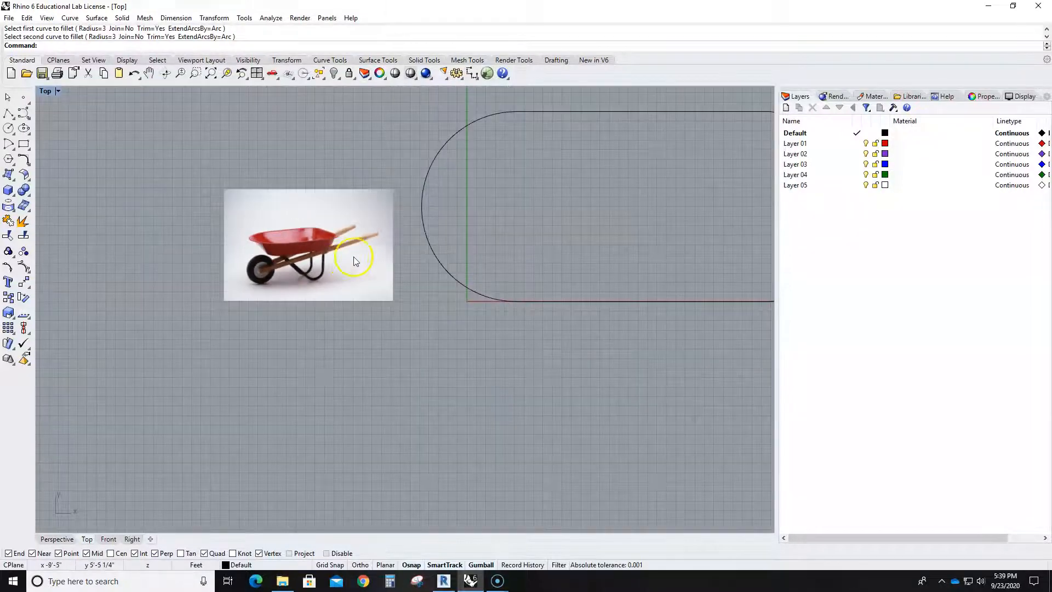
click(423, 204)
click(421, 208)
click(345, 208)
click(522, 234)
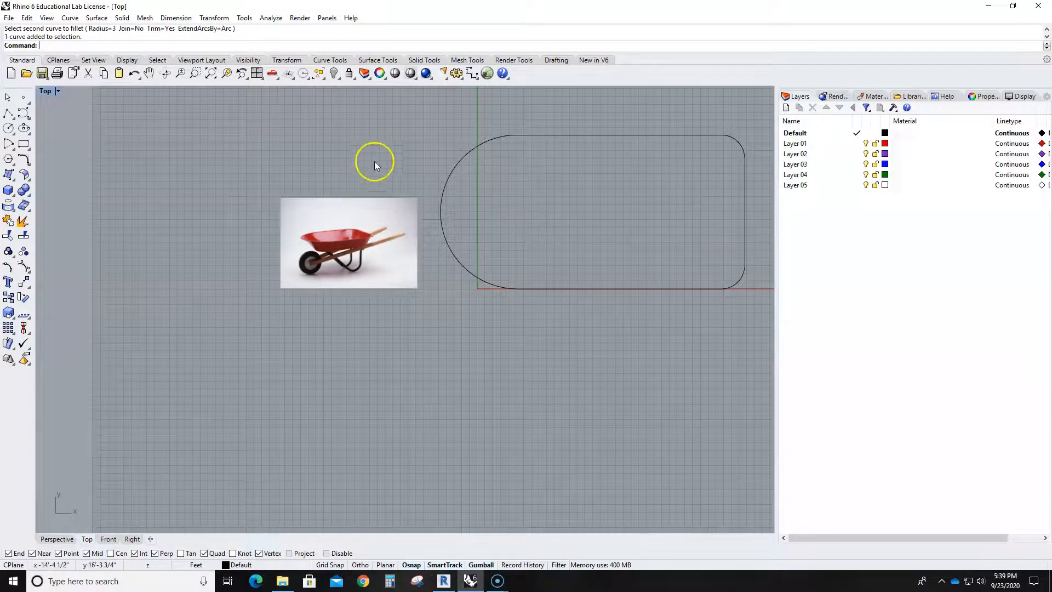
scroll(351, 219, up, 5)
scroll(227, 319, up, 2)
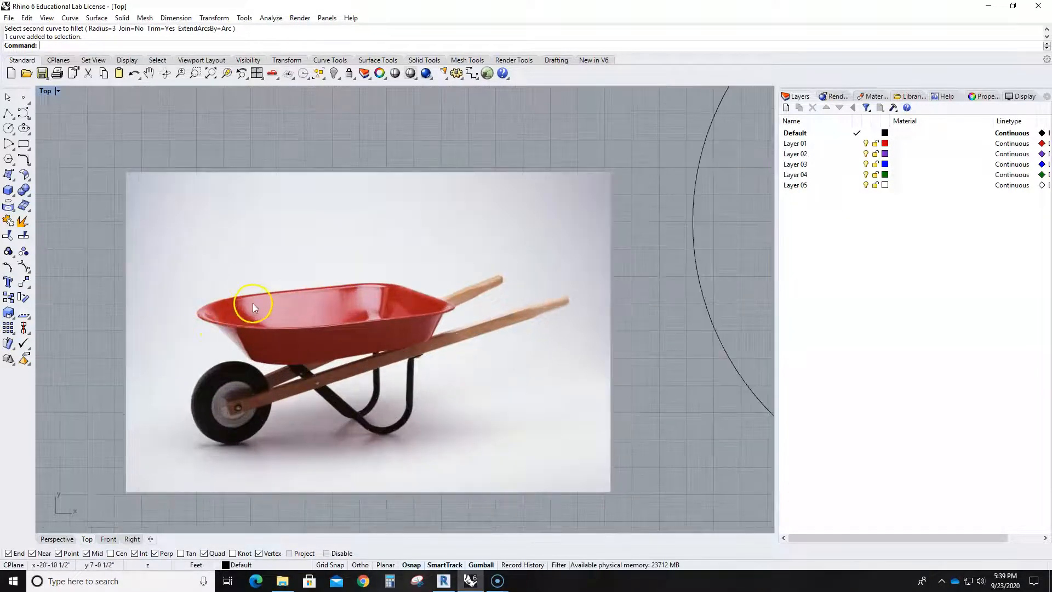
scroll(253, 303, down, 8)
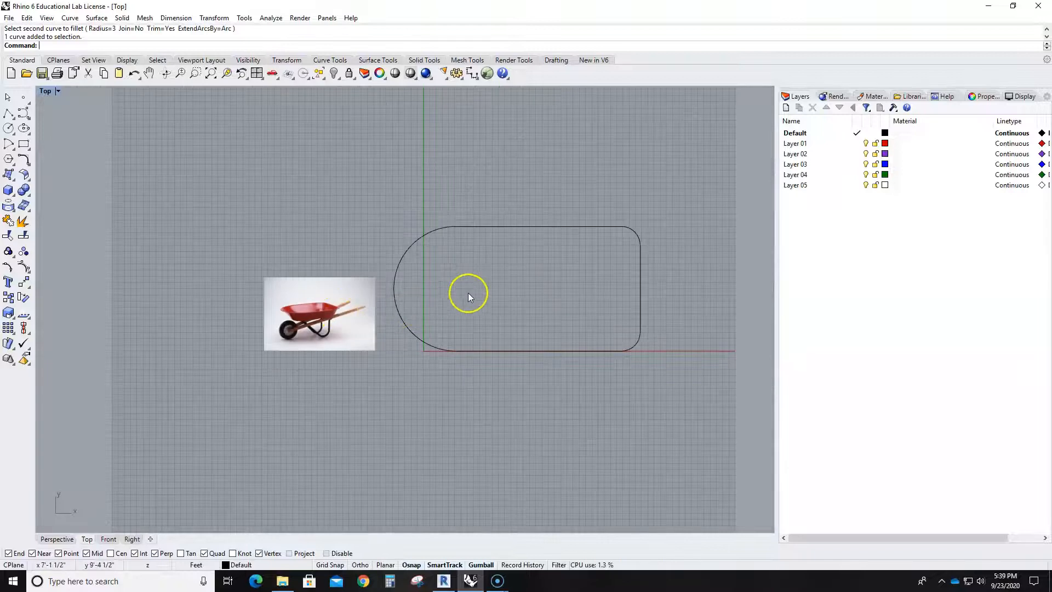
scroll(468, 296, up, 2)
- Move the wheelbarrow reference image farther left, away from the outline, and clear the selection
click(448, 214)
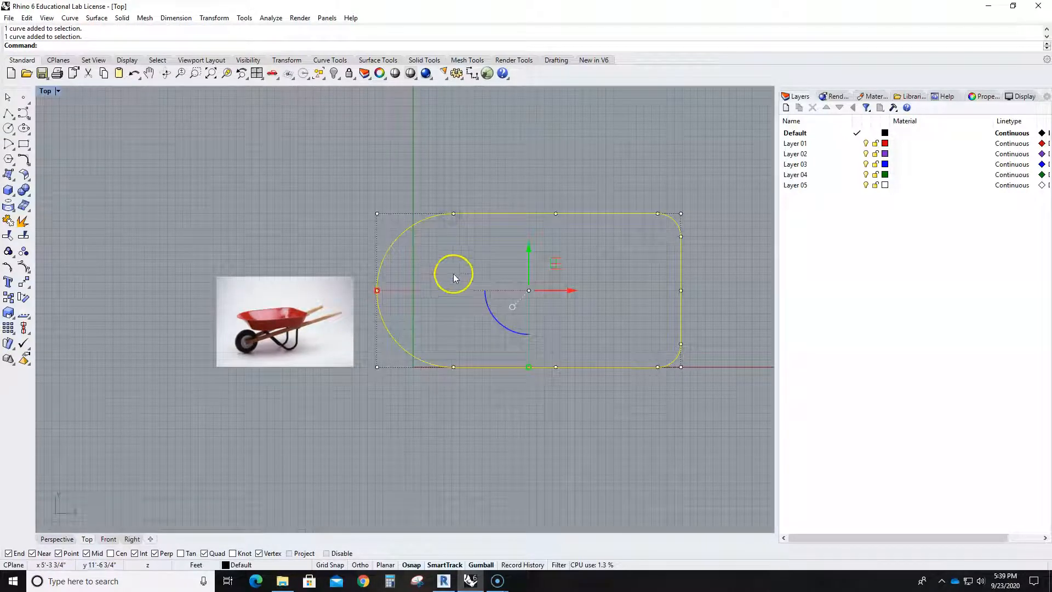
click(461, 337)
drag(320, 339, 258, 327)
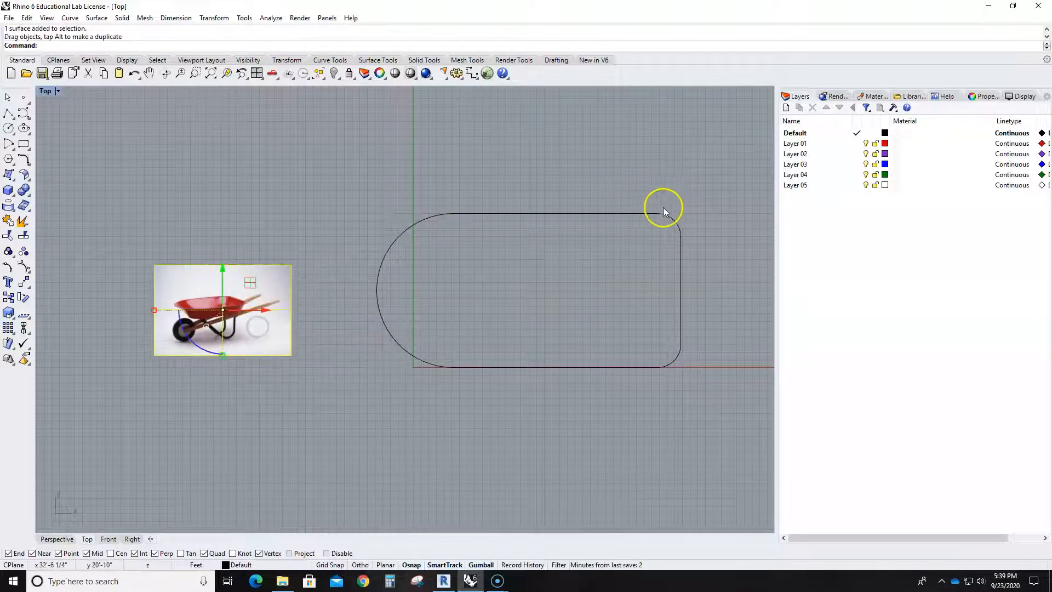
click(153, 214)
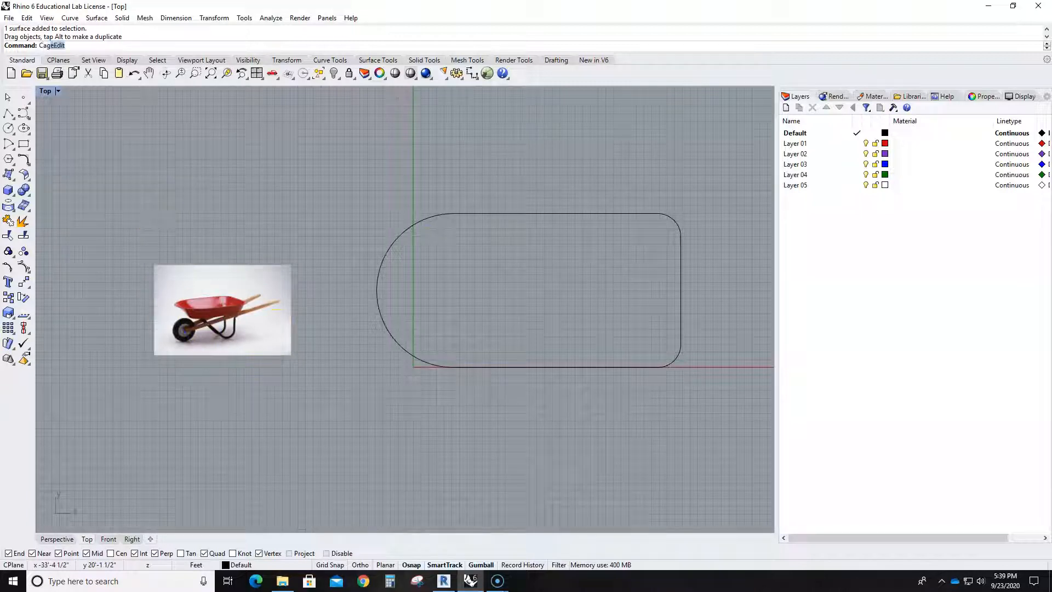
- Start CageEdit on the rounded outline, using its bounding box as the control object in World coordinates
text(Cage)
key(Return)
click(411, 226)
key(Return)
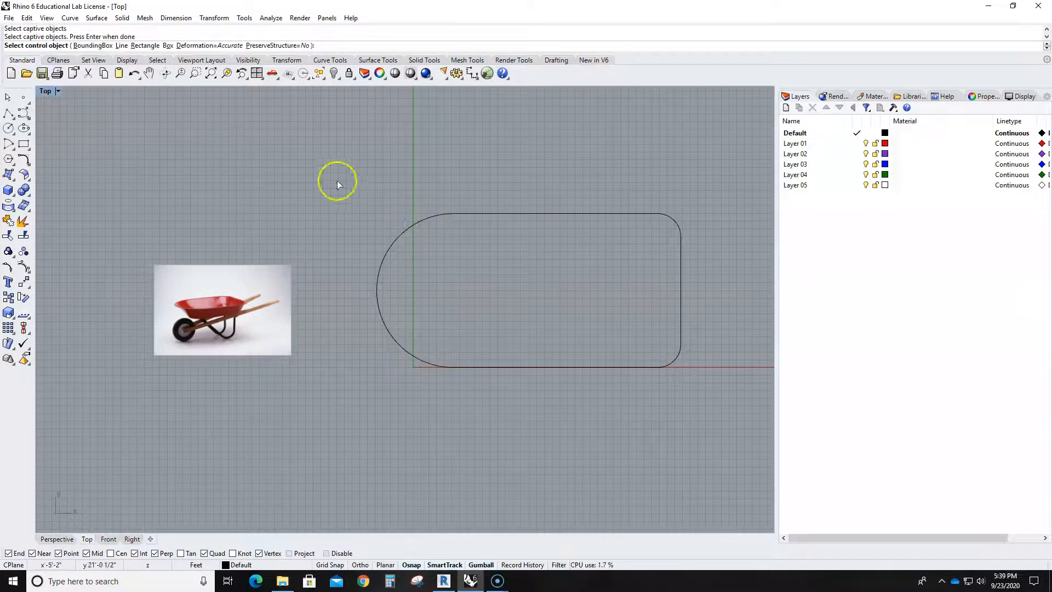
click(88, 46)
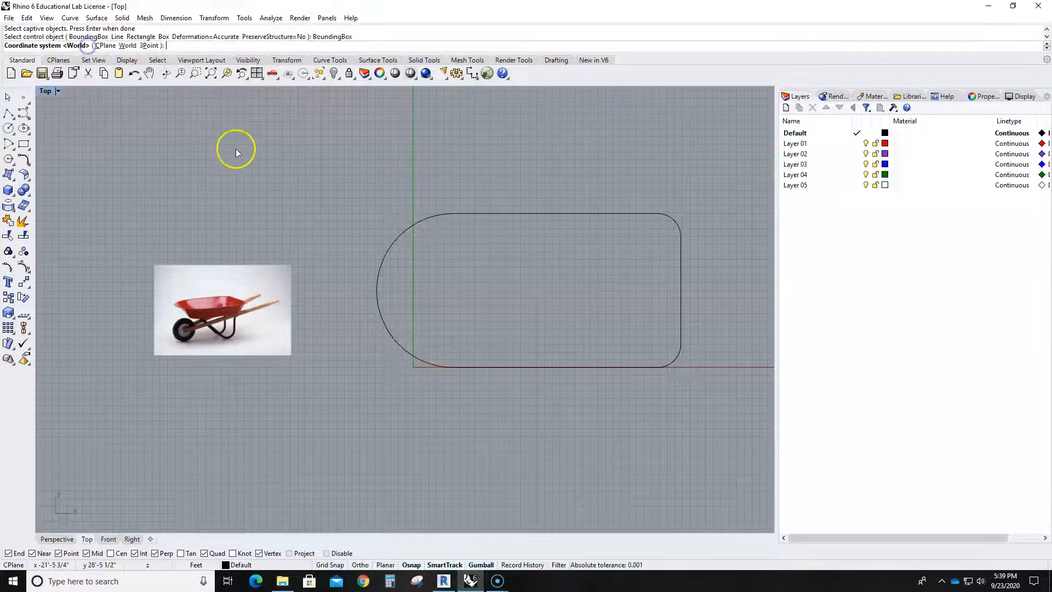
click(127, 46)
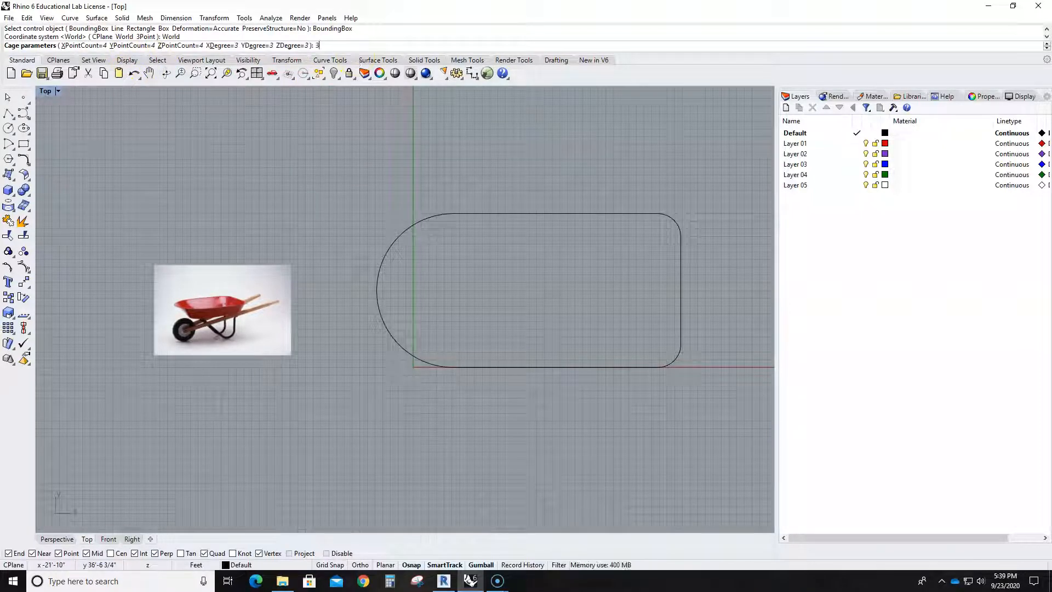
text(3)
key(Return)
key(BackSpace)
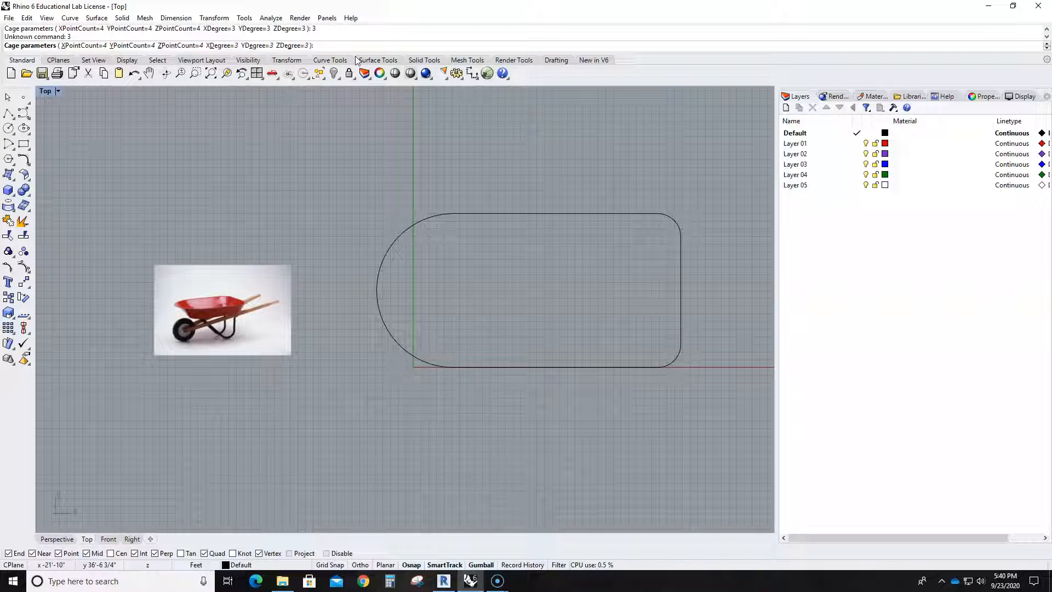
- Set the edit cage's X, Y and Z point counts to 3 each
click(89, 47)
text(3)
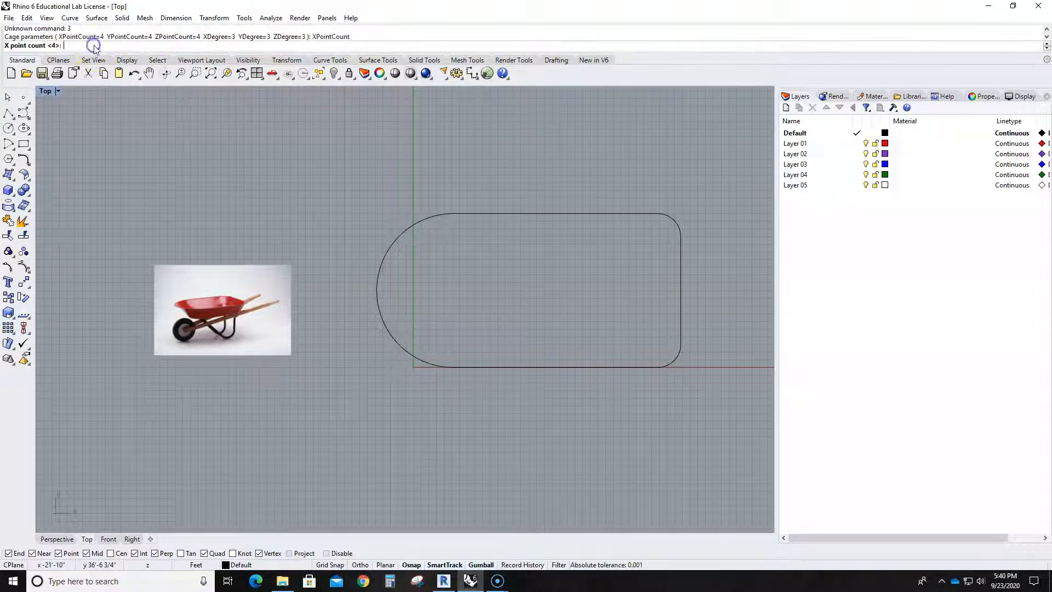
key(Return)
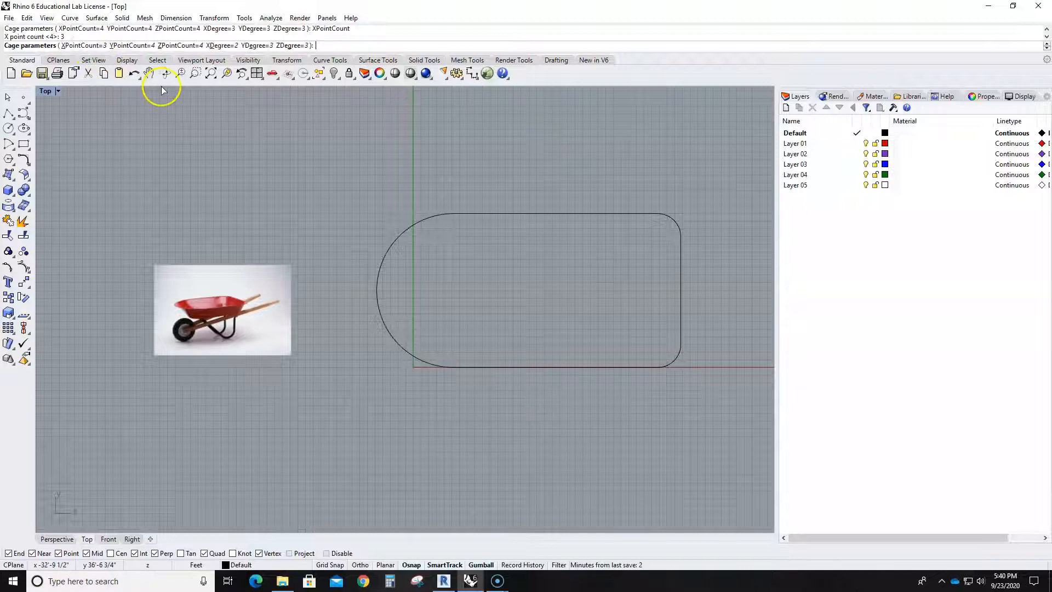
click(140, 47)
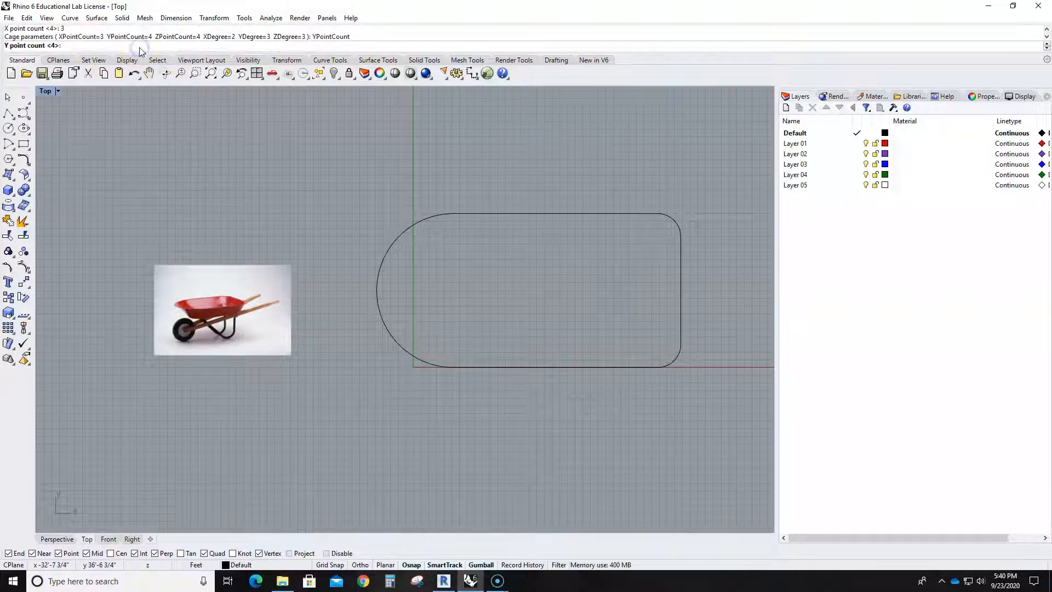
text(3)
key(Return)
click(187, 45)
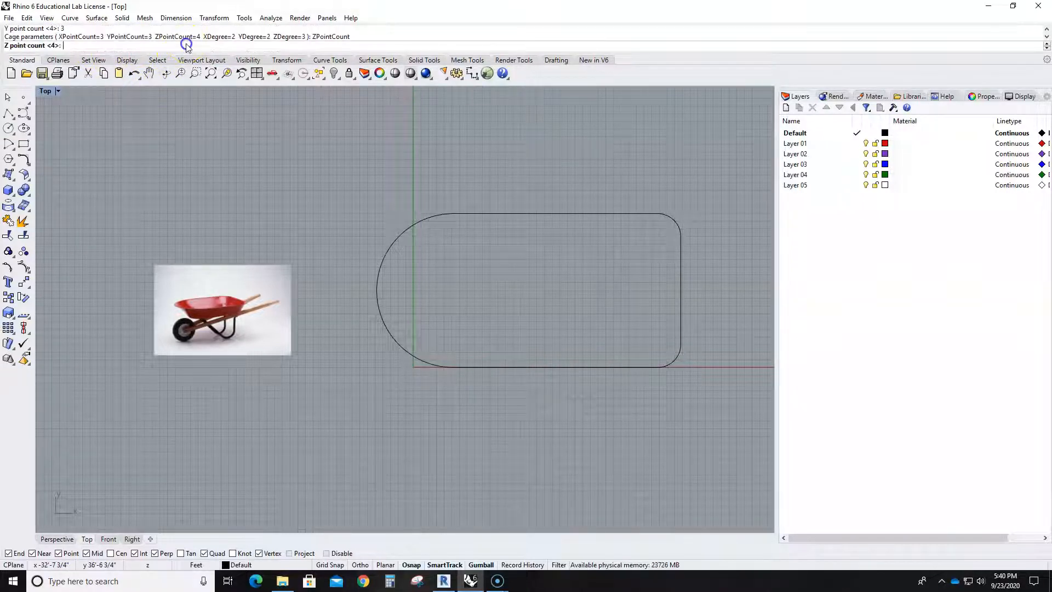
text(3)
key(Return)
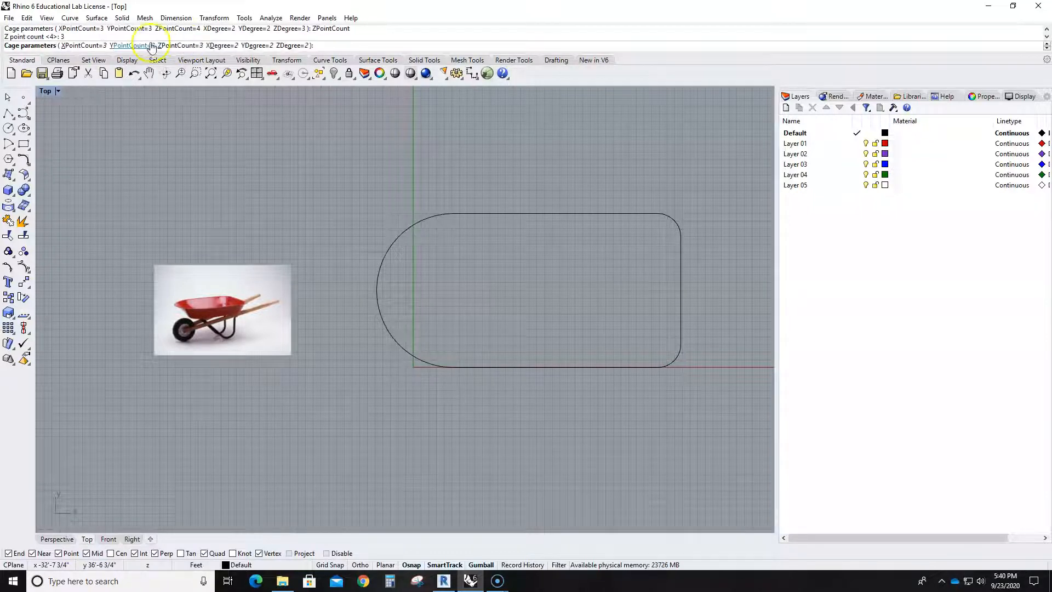
- Accept an X degree of 2 and the remaining cage parameters, and use Global as the region to edit
click(224, 46)
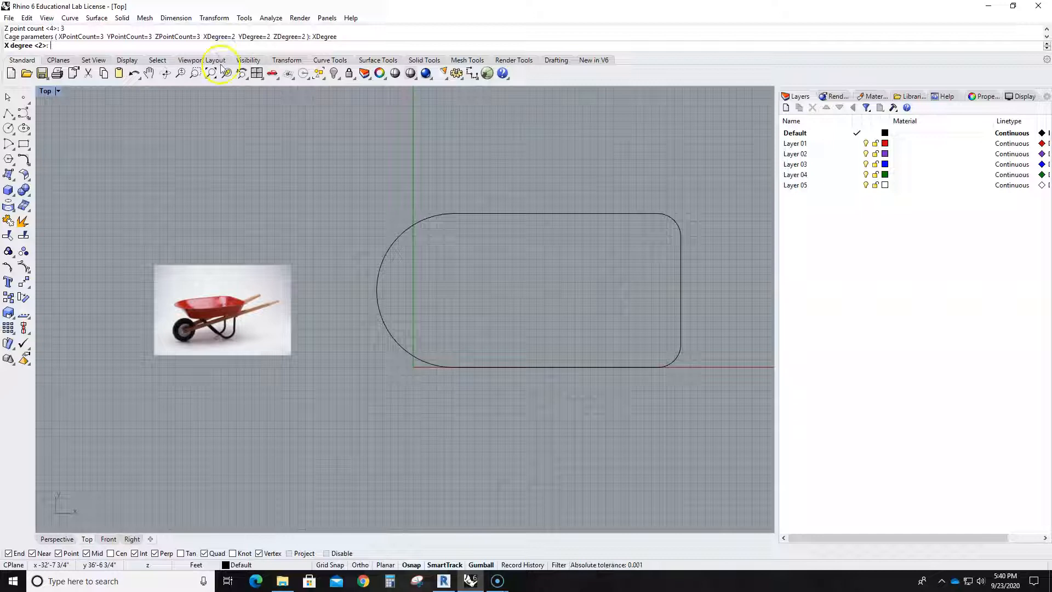
right_click(239, 175)
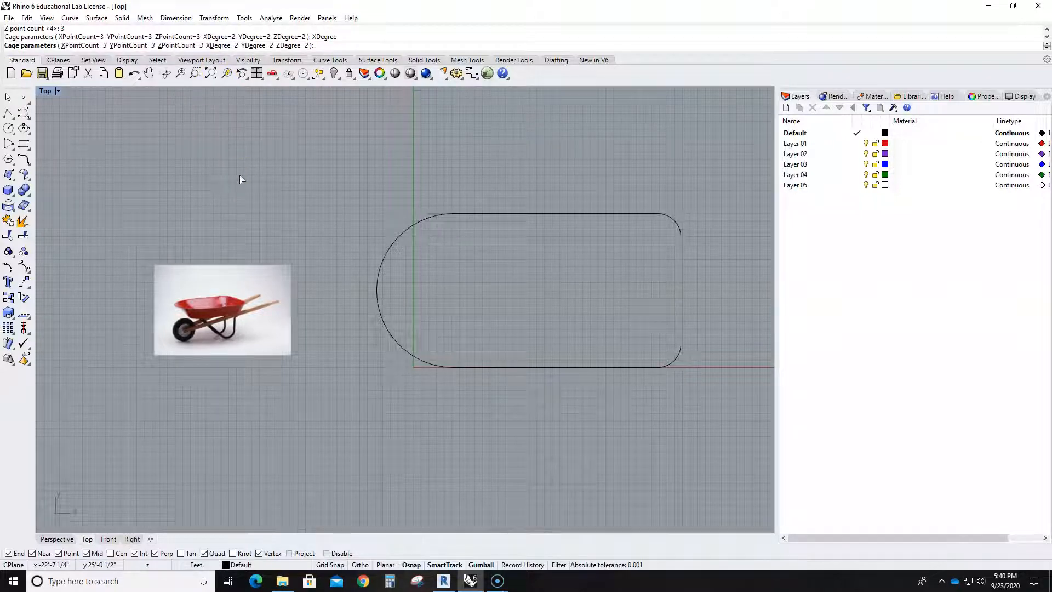
right_click(239, 175)
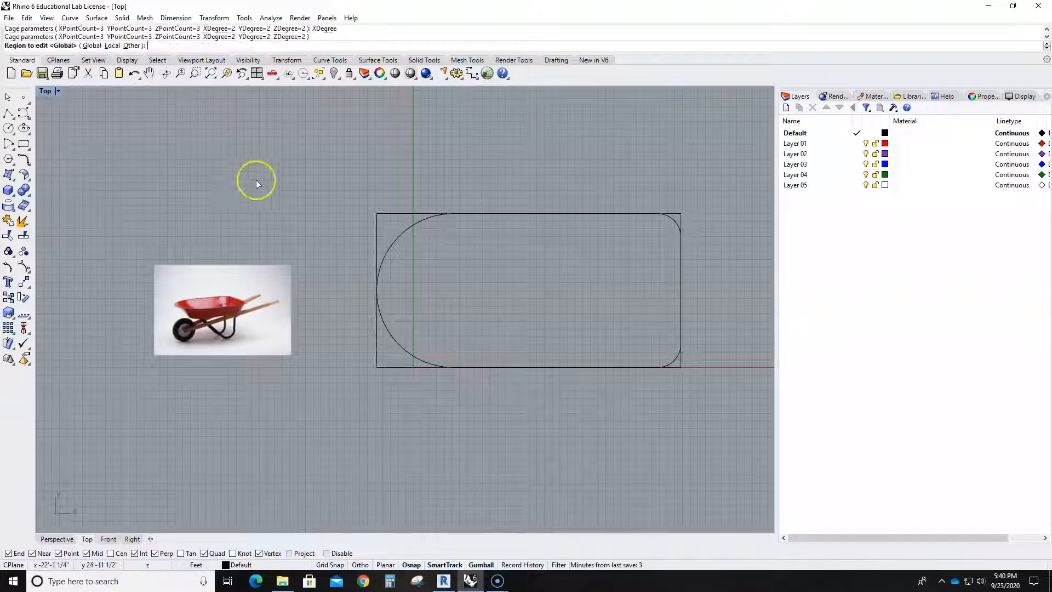
right_click(376, 223)
- Select the cage points at the outline's rounded front end and scale them inward across the width to taper the tray
drag(365, 195, 464, 402)
drag(376, 366, 370, 341)
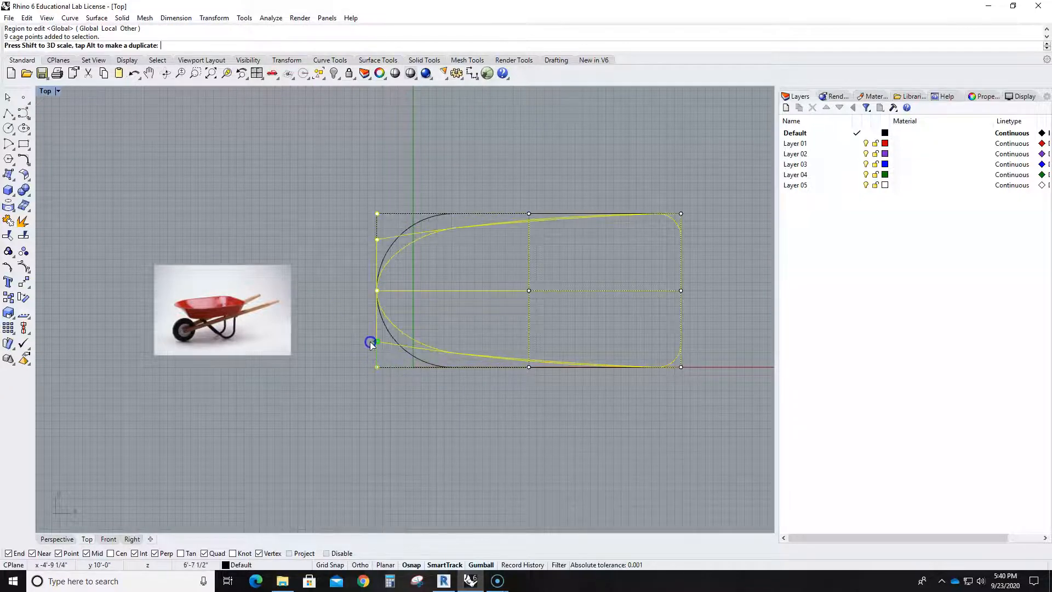
key(Escape)
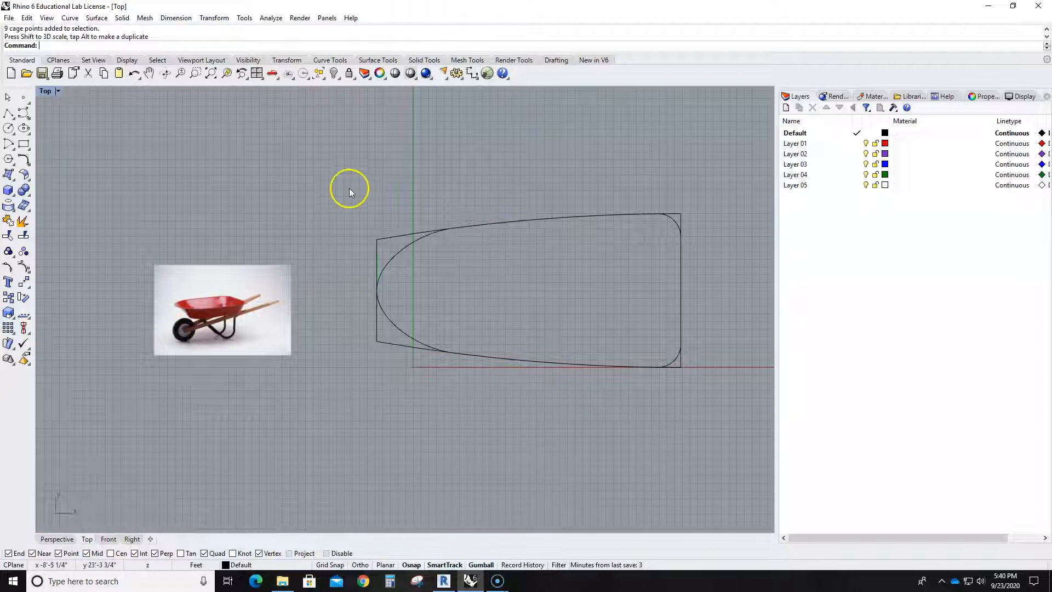
- Turn the cage's control points back on and scale the front-end points slightly outward to soften the taper
click(386, 351)
drag(358, 222, 371, 245)
key(ctrl+z)
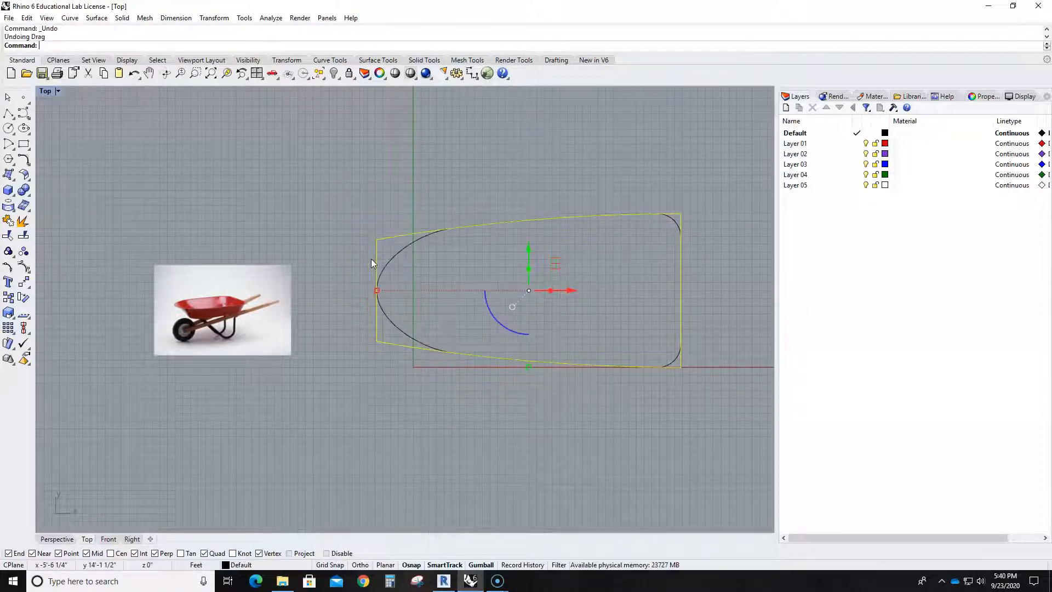
key(F10)
click(351, 204)
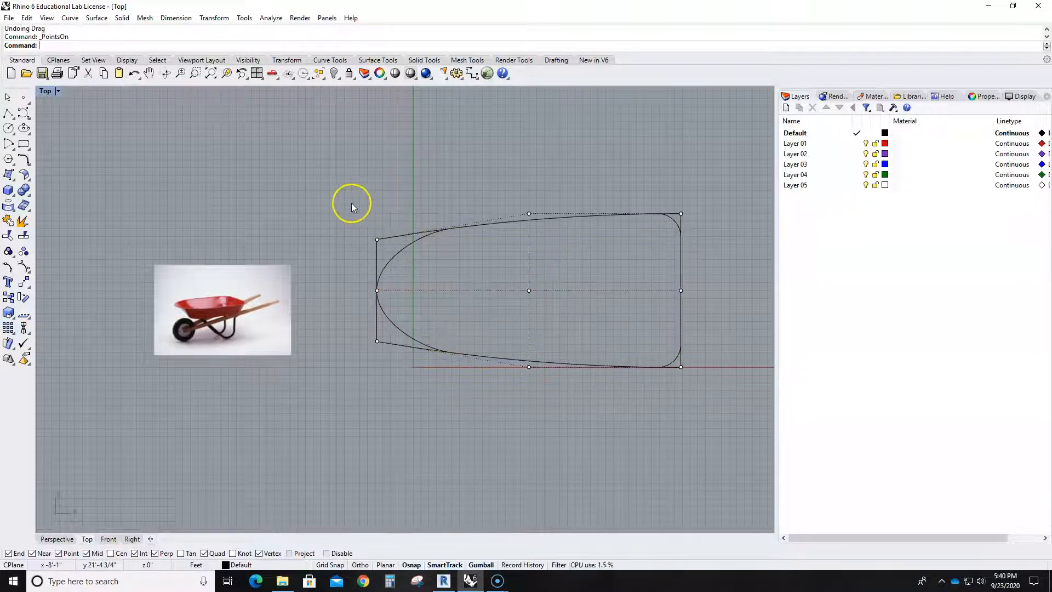
drag(350, 204, 391, 390)
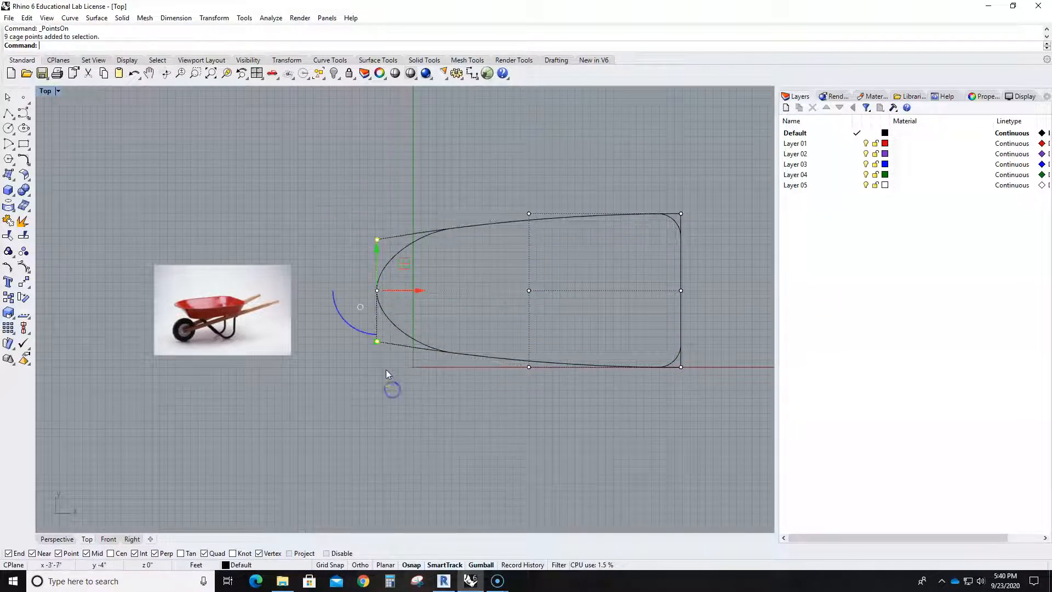
drag(376, 341, 376, 353)
click(406, 417)
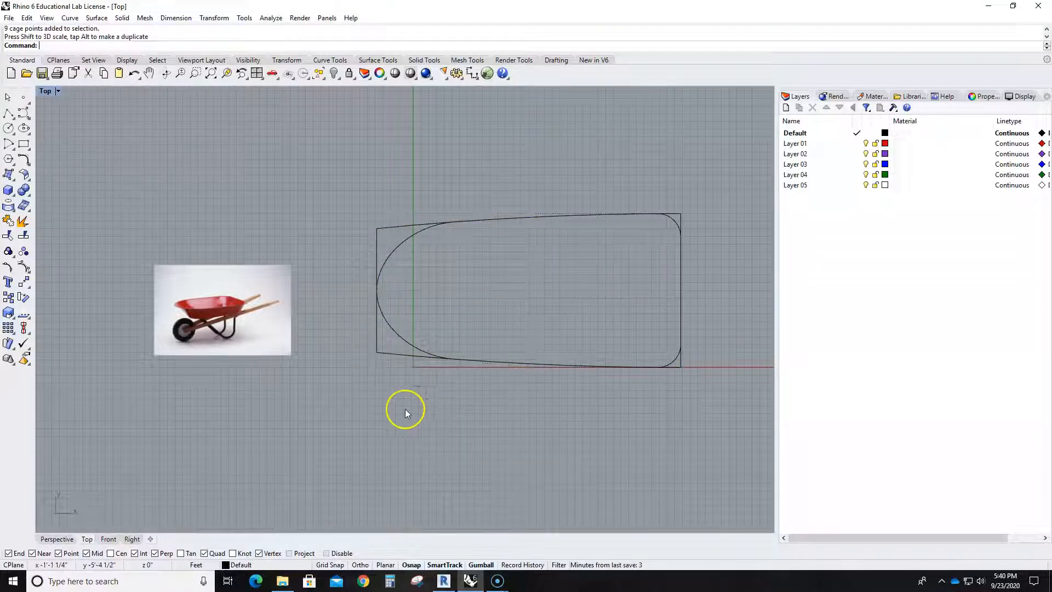
- Delete the cage control object around the tapered outline and clear the selection
click(384, 353)
key(Delete)
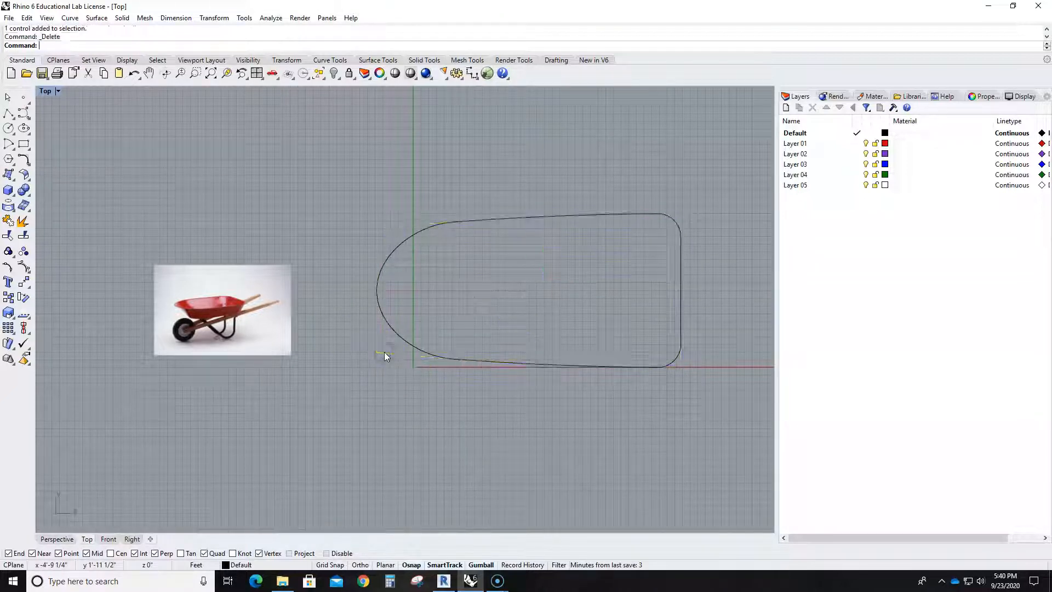
click(381, 316)
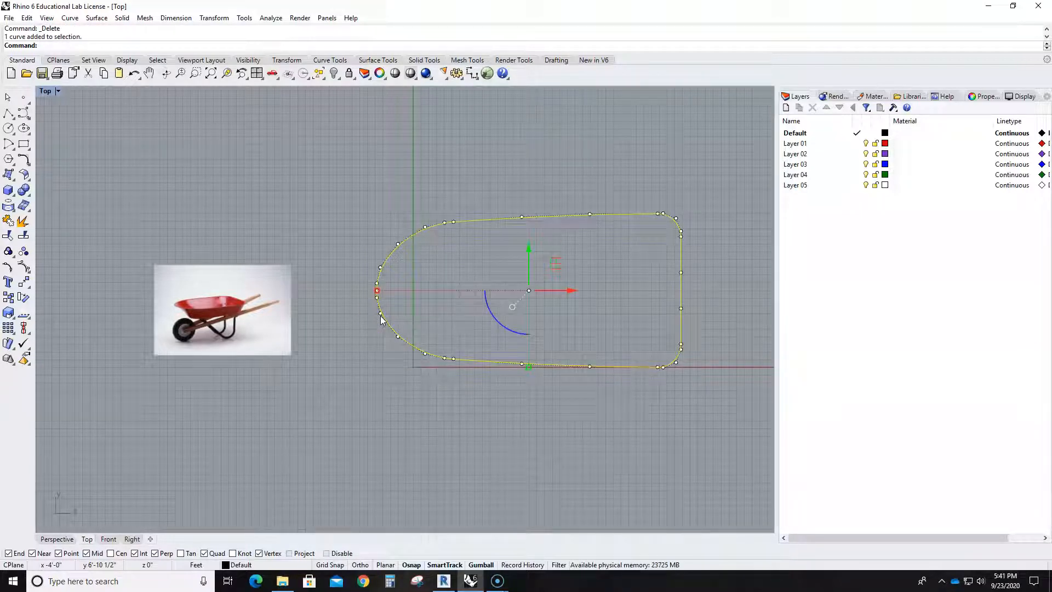
click(461, 390)
scroll(465, 389, up, 4)
scroll(500, 394, down, 2)
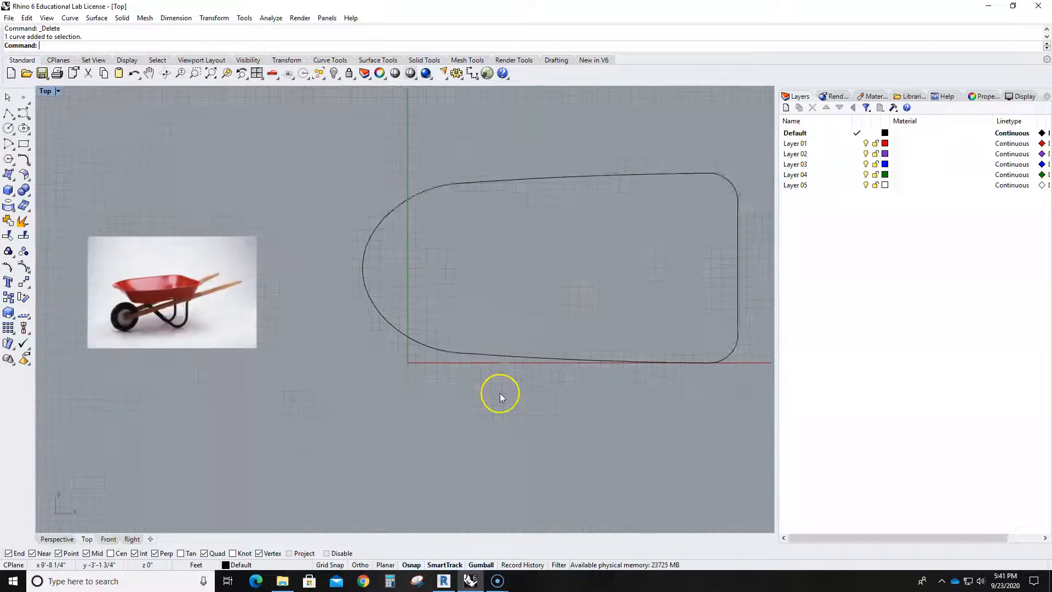
scroll(500, 393, down, 2)
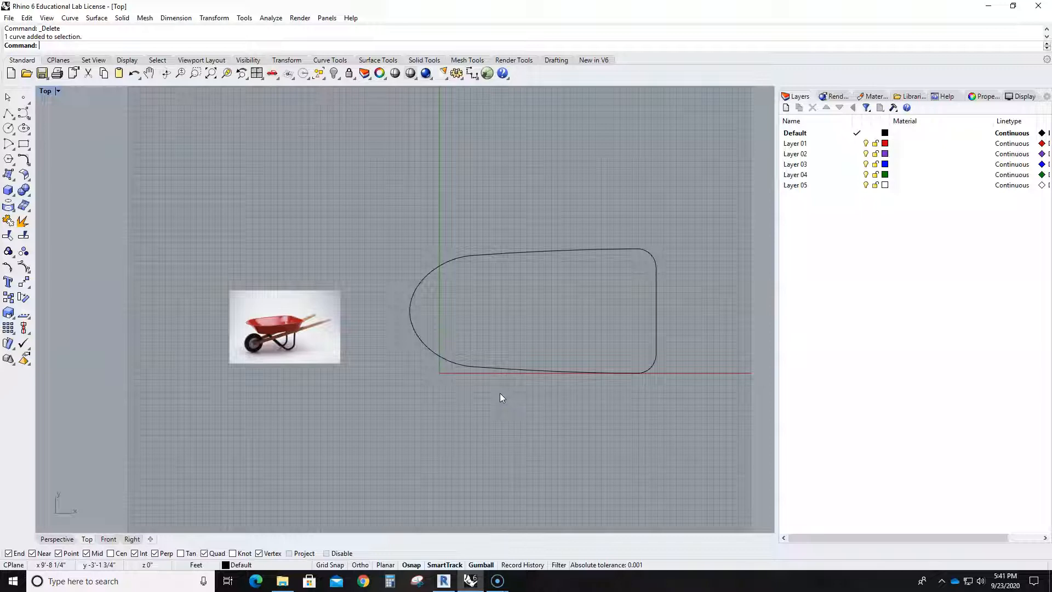
- Try to extrude the tray outline straight up about 14'-3 3/4" with ExtrudeCrv in the Perspective view
double_click(47, 92)
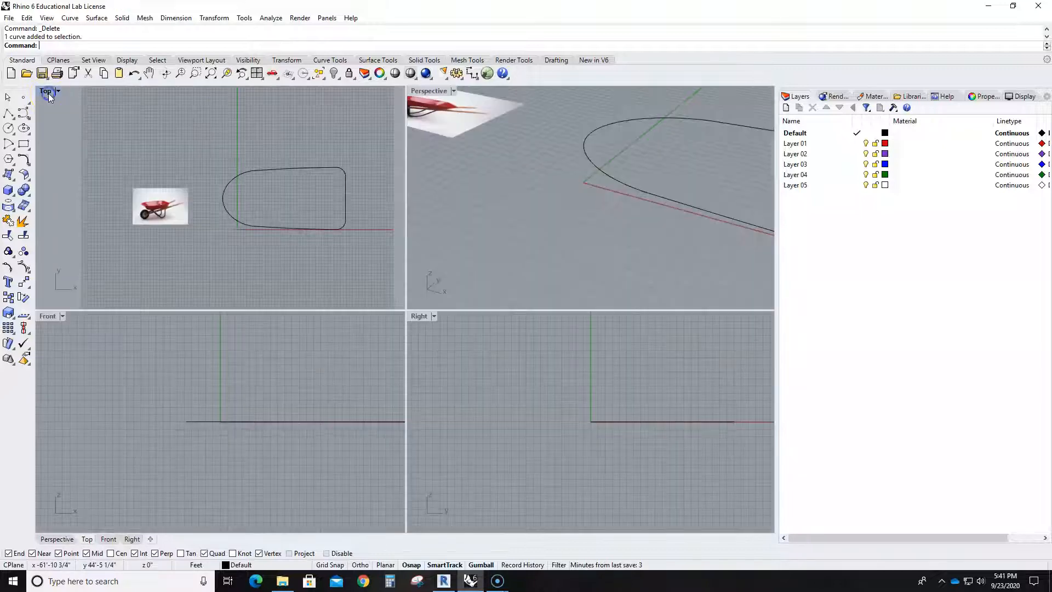
double_click(429, 91)
scroll(526, 246, down, 3)
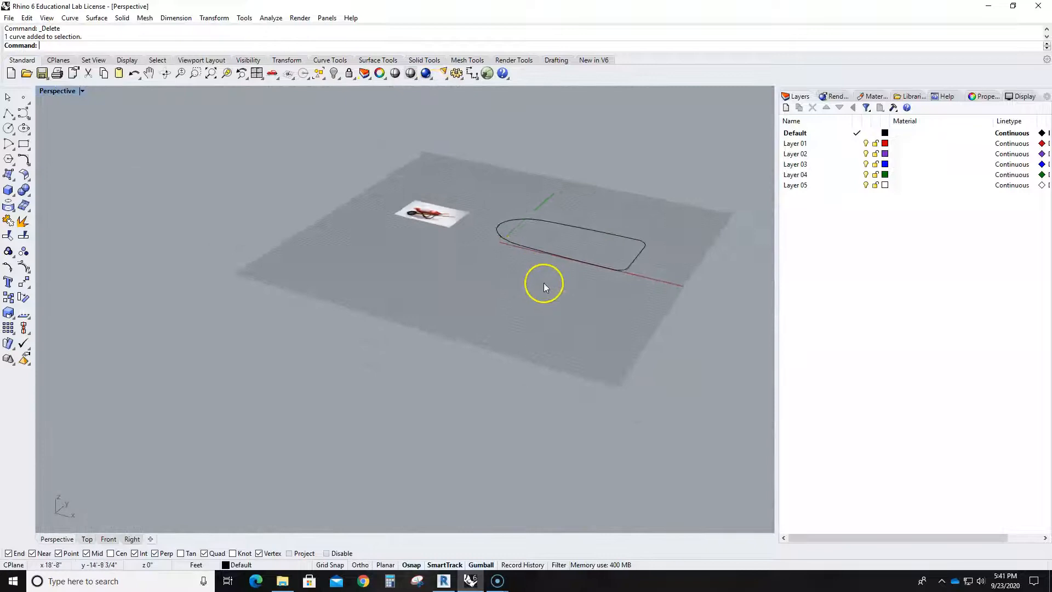
scroll(536, 278, up, 2)
text(xt)
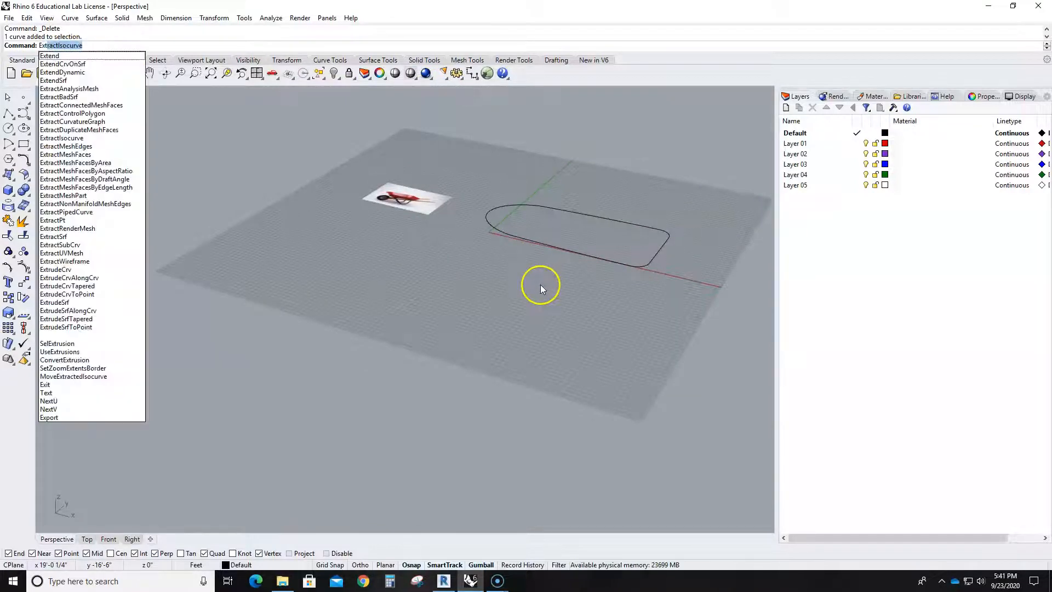
text(rudeCrv)
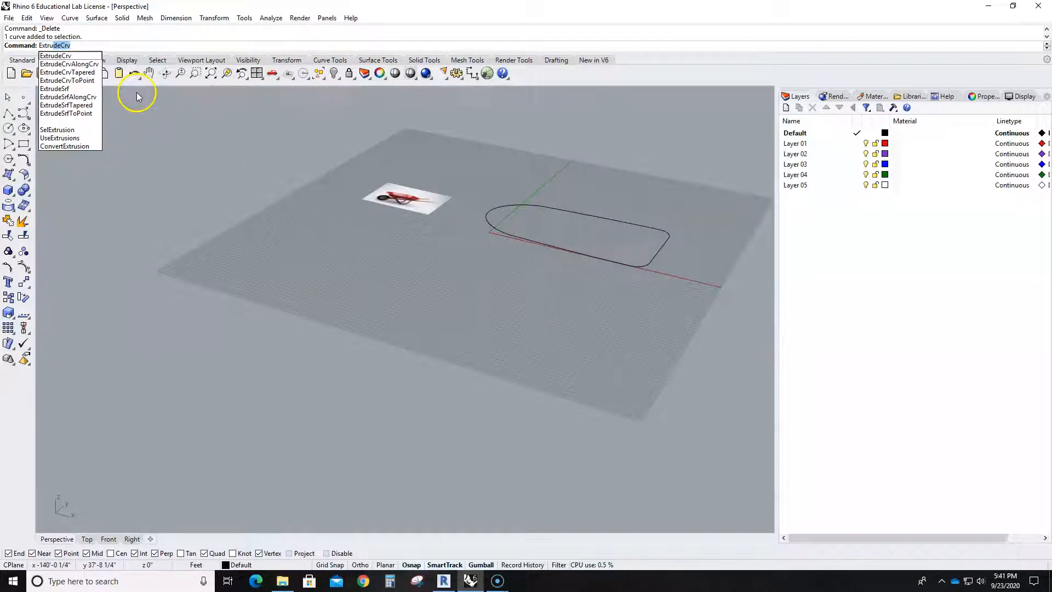
key(Return)
click(573, 241)
key(Return)
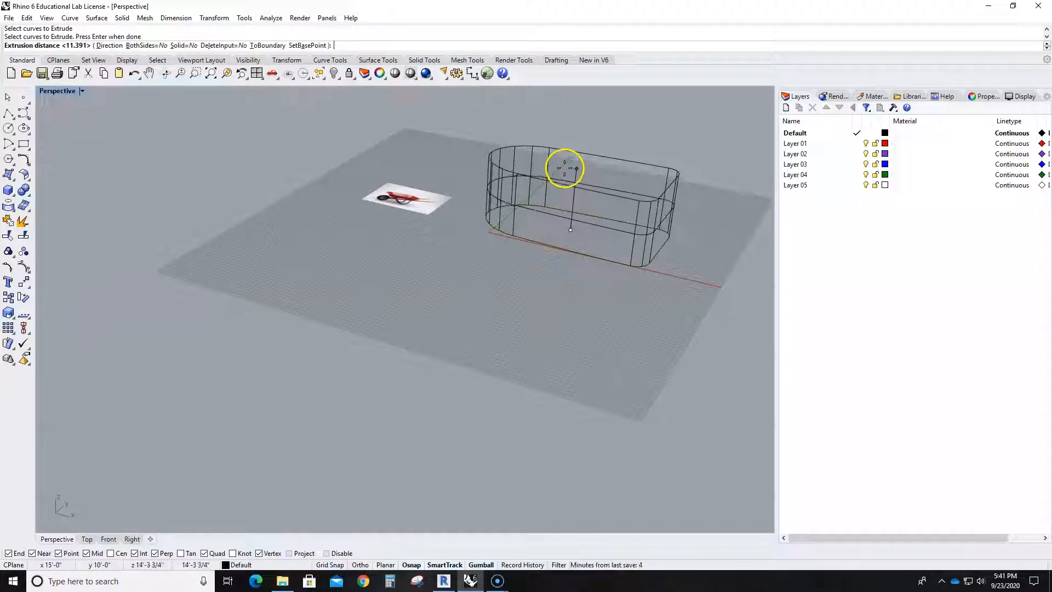
click(565, 168)
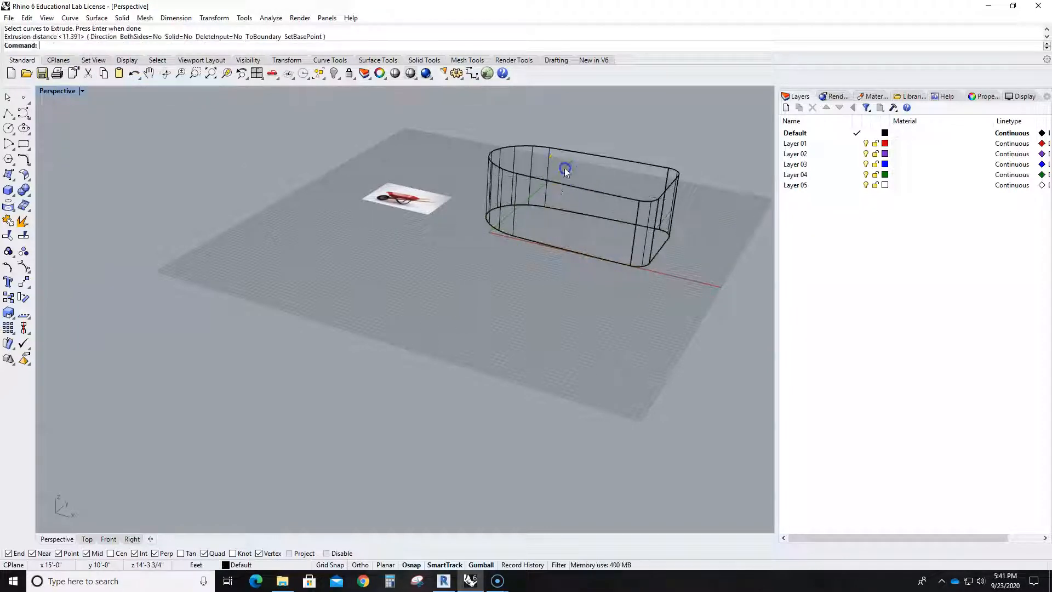
- Look over the extruded outline beside the reference photo and undo the extrusion
right_drag(504, 286, 597, 343)
scroll(398, 189, up, 5)
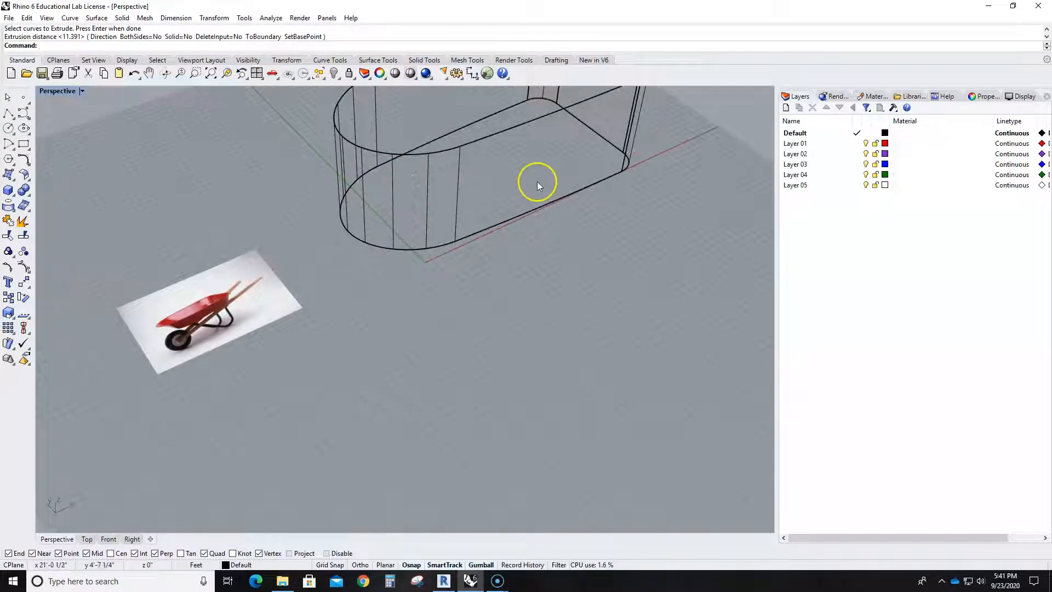
scroll(531, 187, down, 4)
key(ctrl+z)
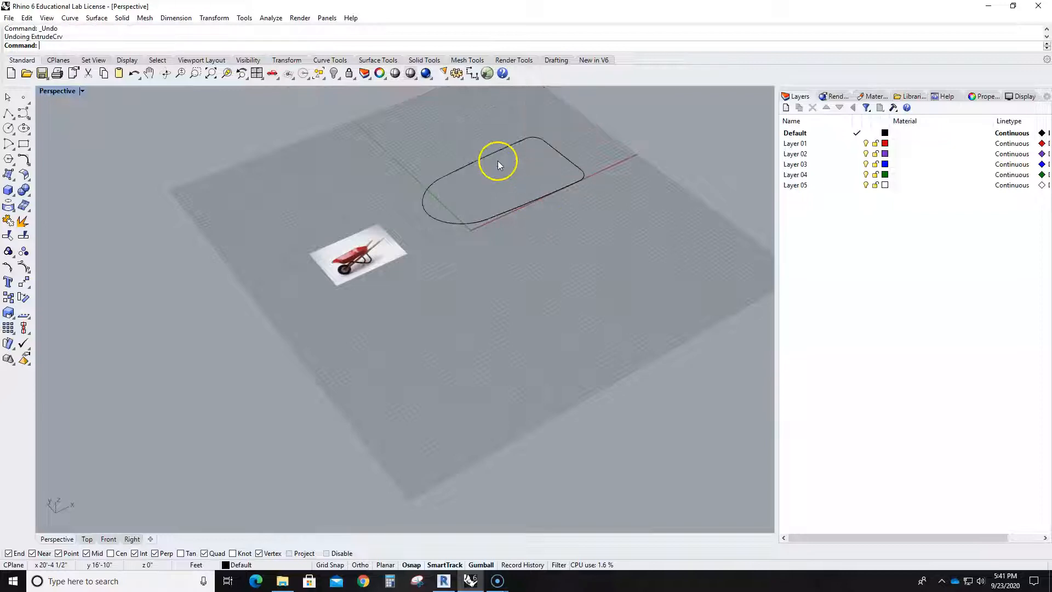
- In the Top view, make a uniformly smaller duplicate of the outline inside the original and shift it toward the tray's straight rear end
click(522, 205)
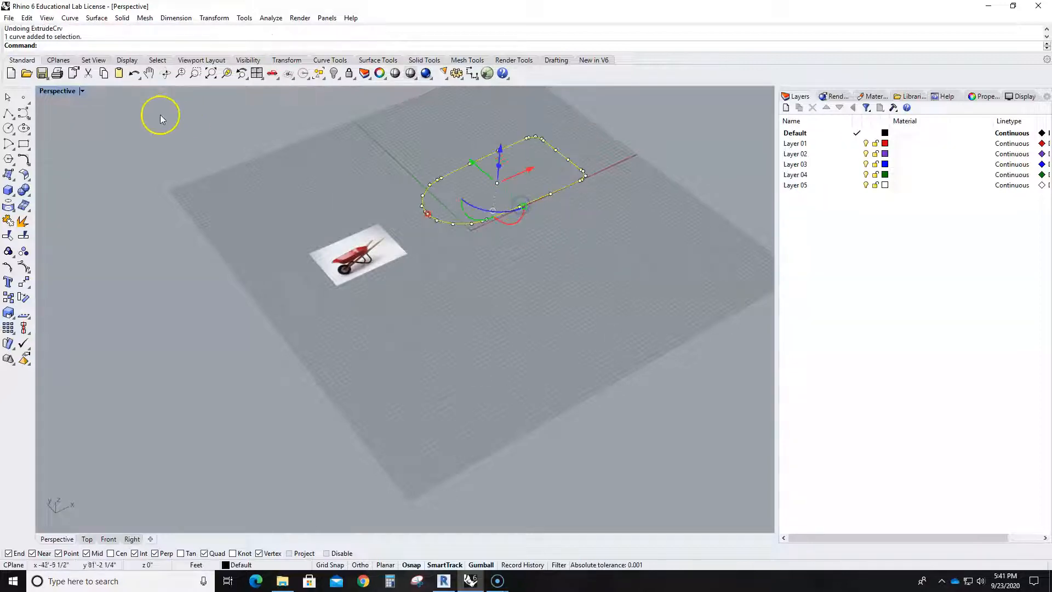
double_click(57, 91)
double_click(45, 91)
scroll(549, 312, up, 3)
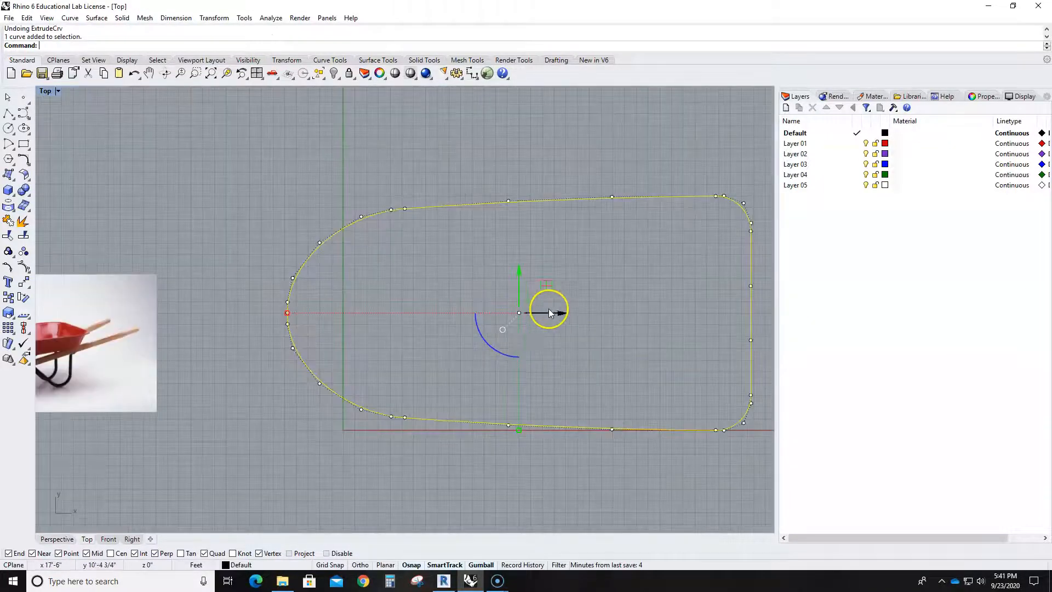
drag(518, 432, 513, 396)
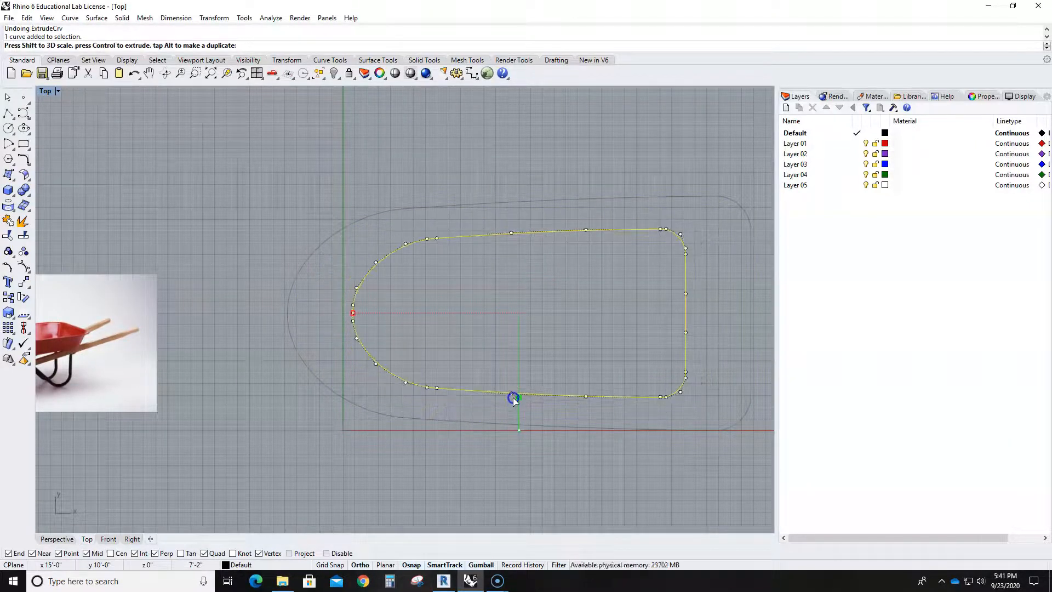
drag(513, 397, 516, 401)
drag(558, 318, 583, 314)
click(564, 458)
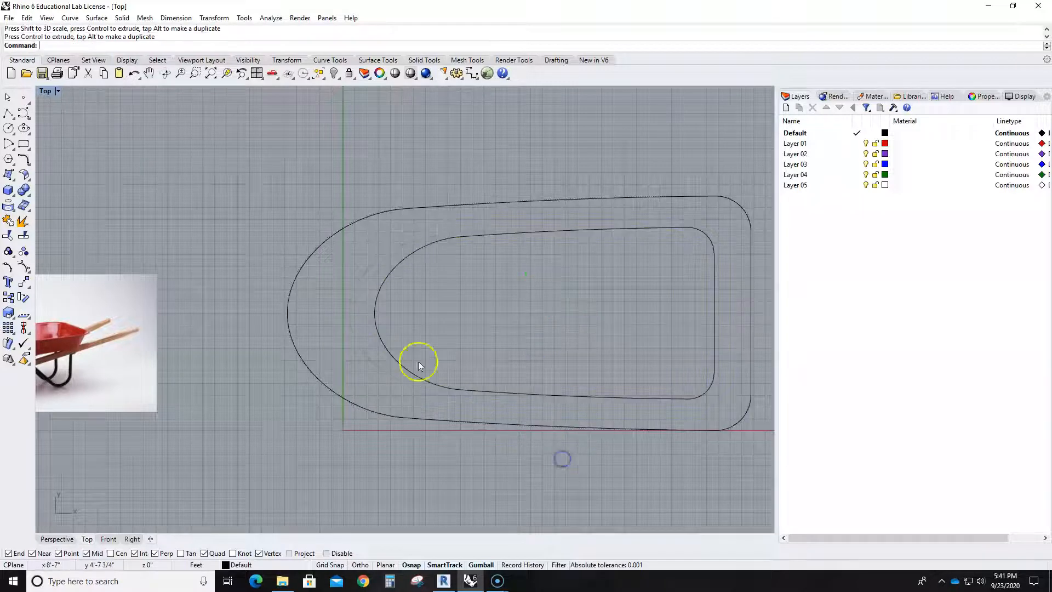
- Move the outer outline vertically about 10'-1 1/2" above the inner one, using the Front view
double_click(49, 94)
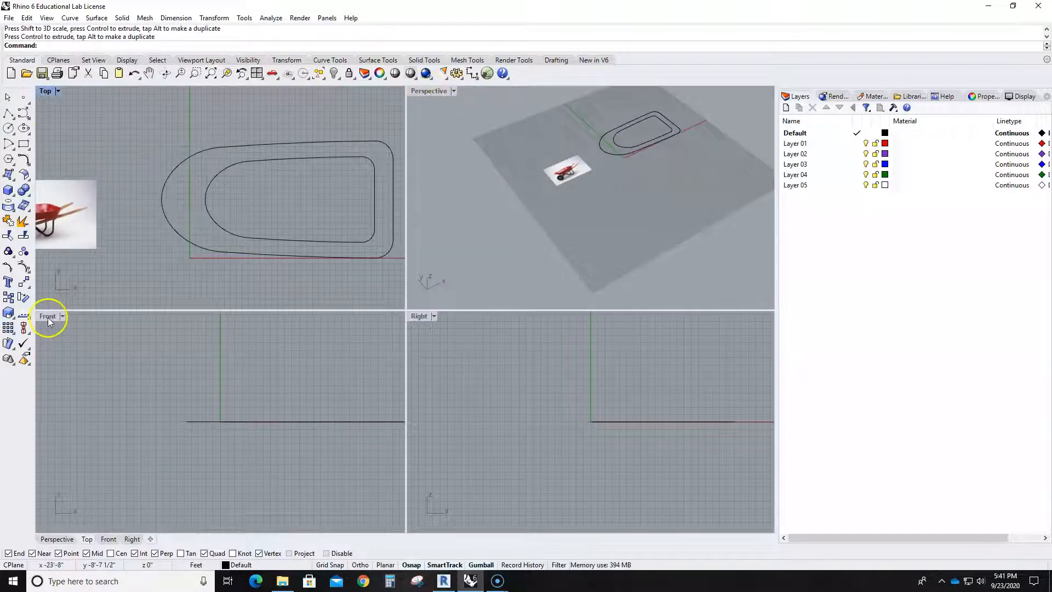
click(177, 236)
click(241, 404)
drag(287, 373, 282, 323)
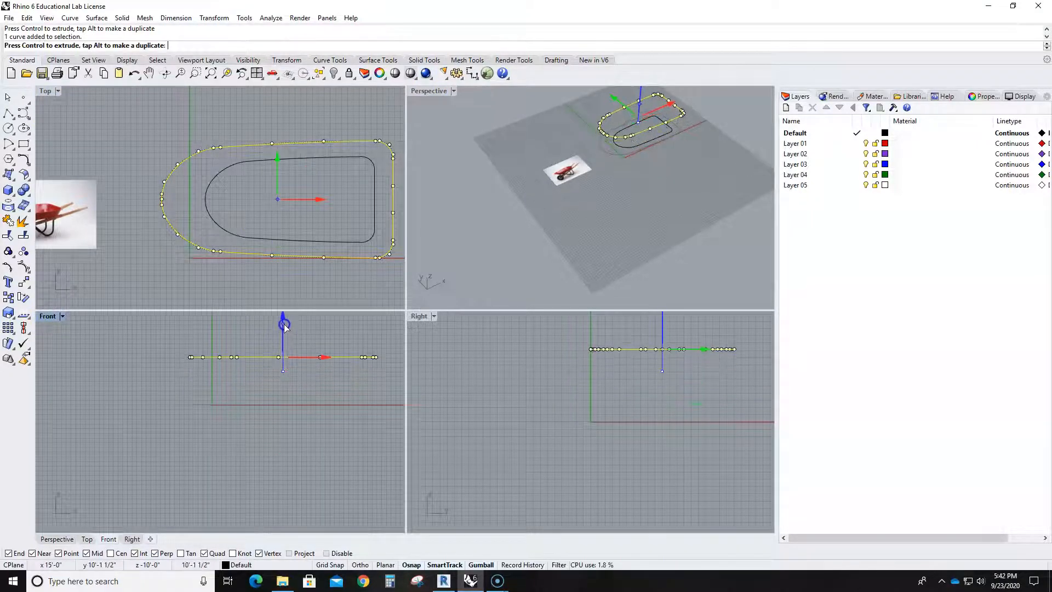
click(286, 430)
click(538, 294)
- In the Front view, draw a straight polyline from the raised rim outline's rounded-end tip down to the base outline's matching tip
click(90, 314)
double_click(47, 317)
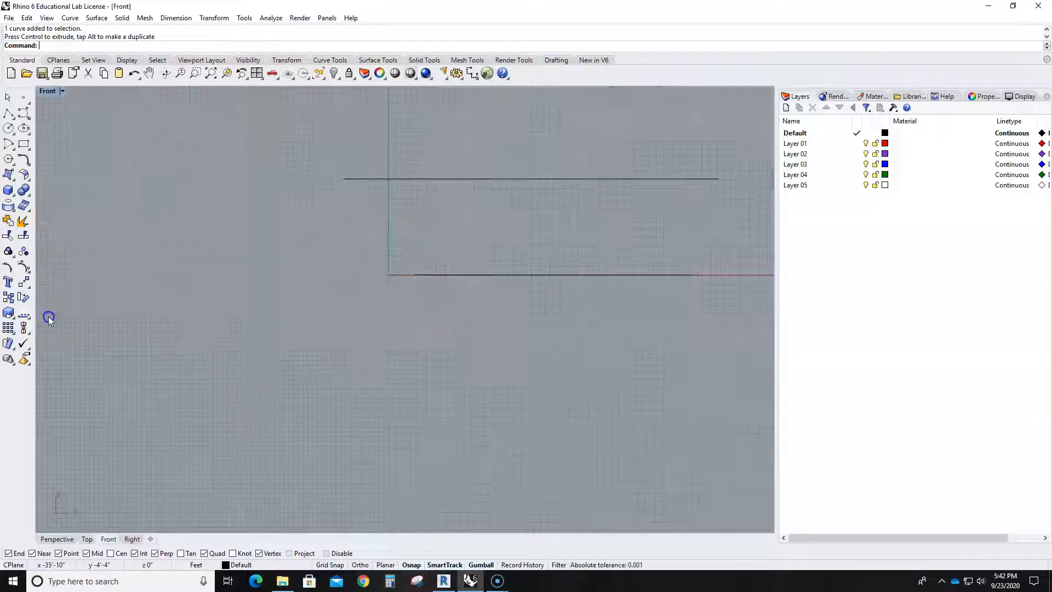
scroll(351, 189, up, 5)
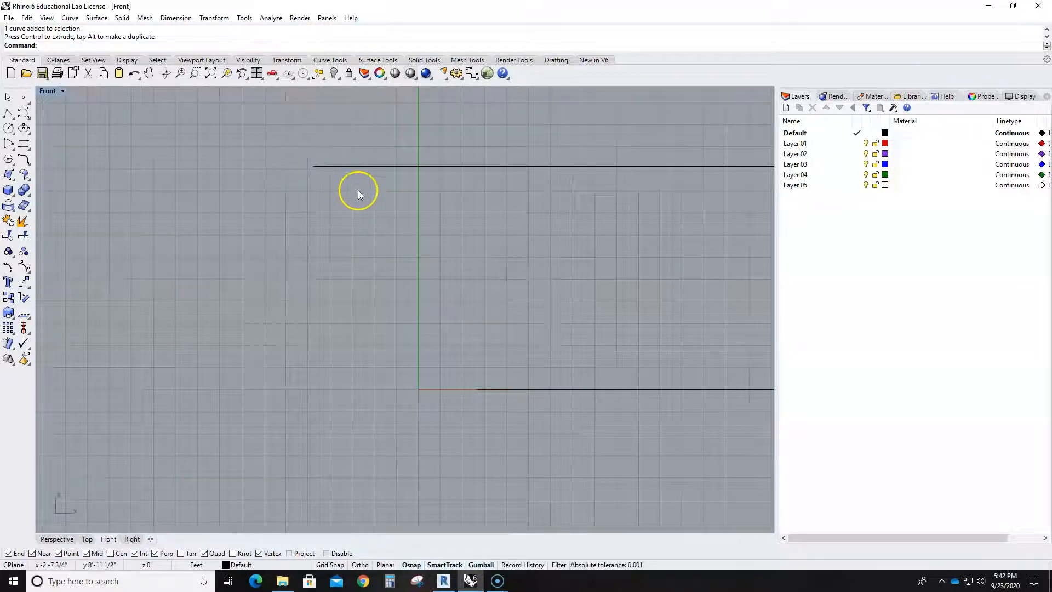
click(8, 114)
scroll(313, 167, up, 4)
click(282, 161)
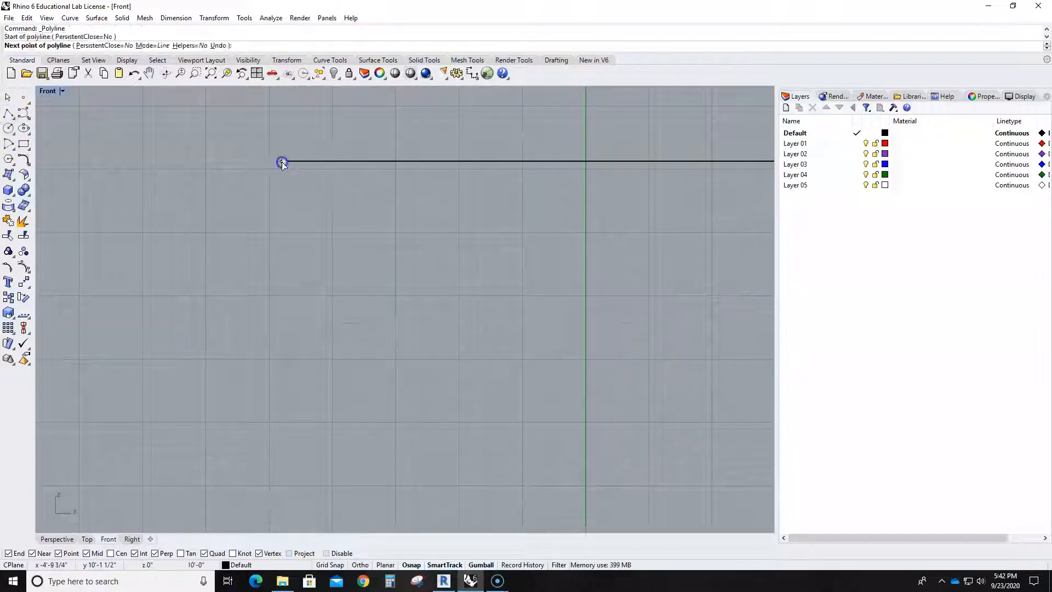
scroll(337, 187, down, 4)
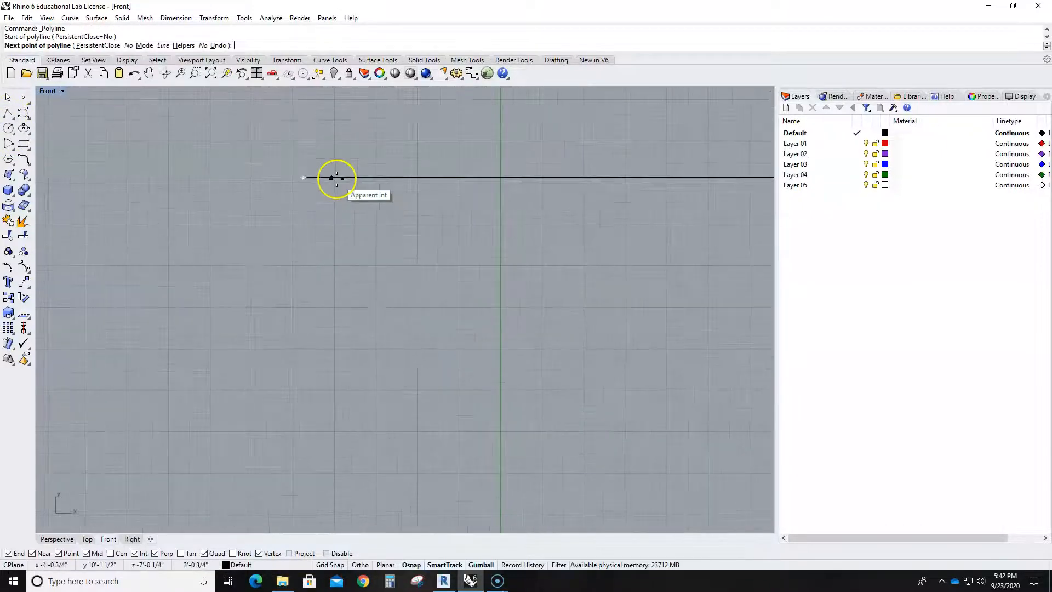
scroll(339, 178, down, 2)
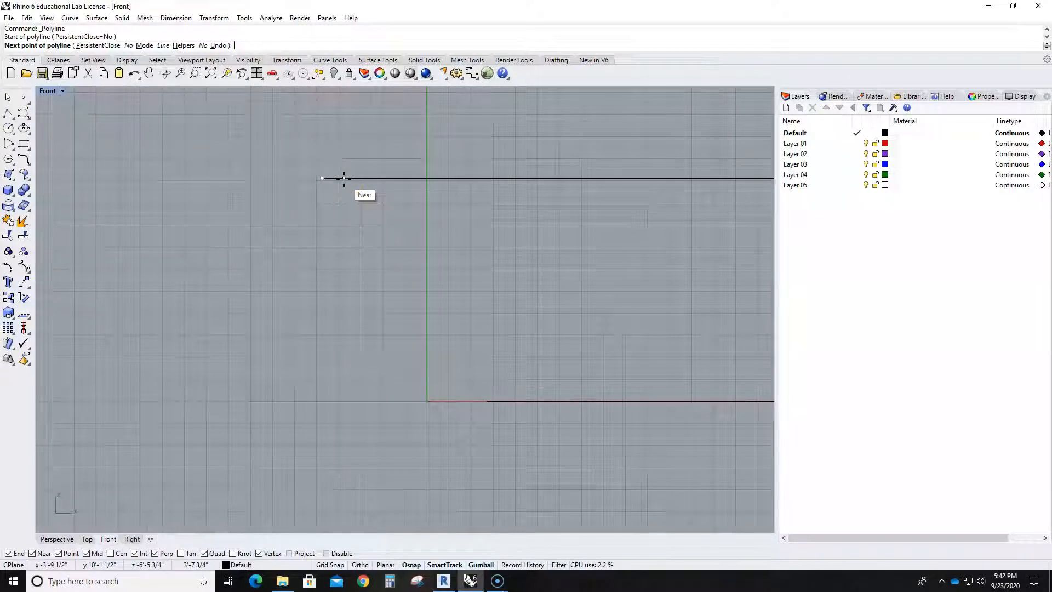
click(487, 401)
right_click(501, 373)
- Rebuild the connecting line with a point count of 5 and degree 3, deleting the input
click(397, 272)
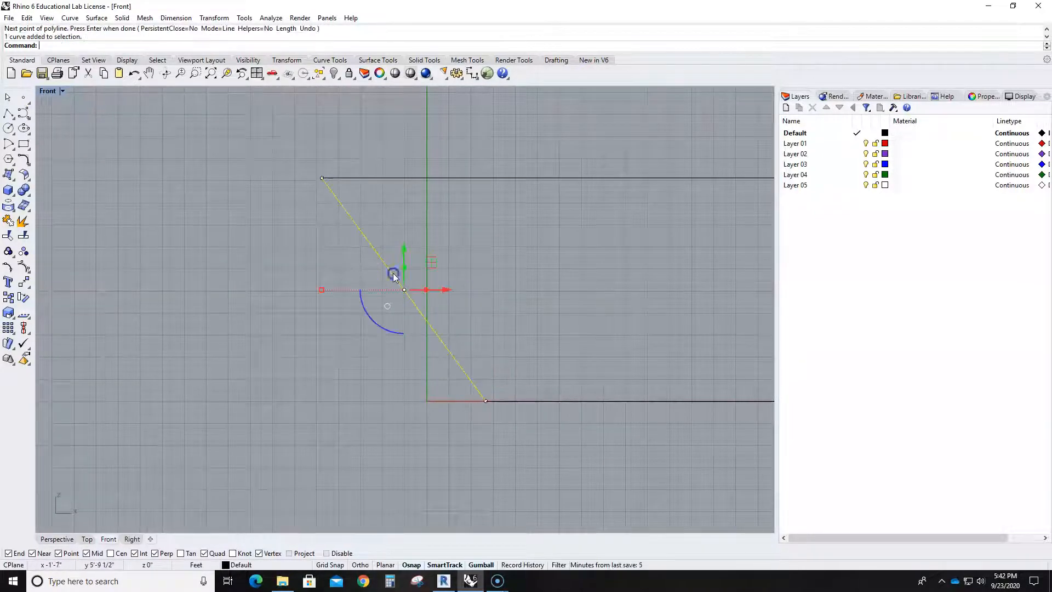
text(Rebuild)
key(Return)
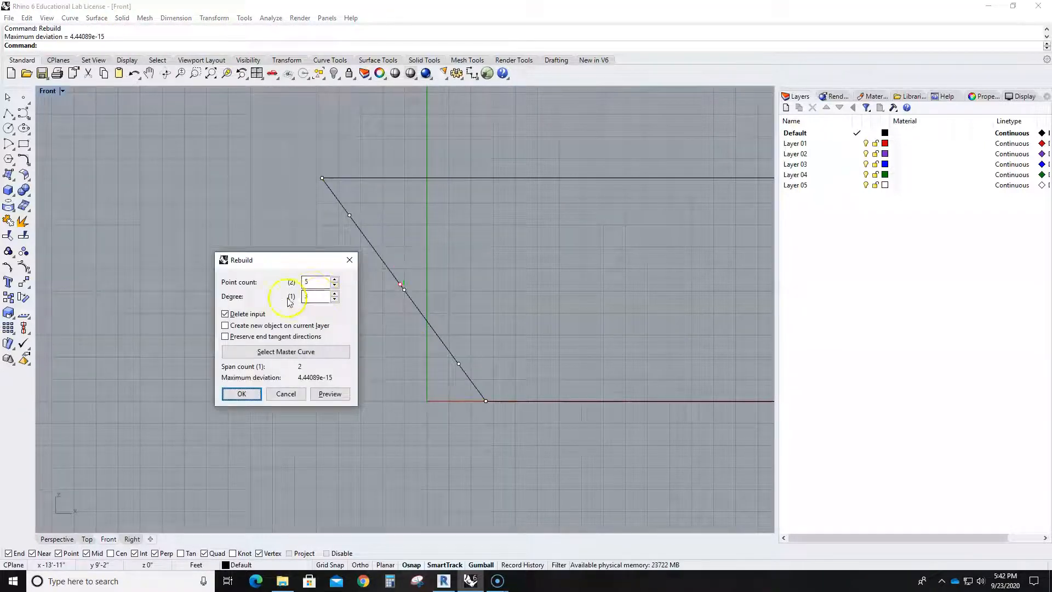
drag(320, 284, 295, 283)
click(232, 395)
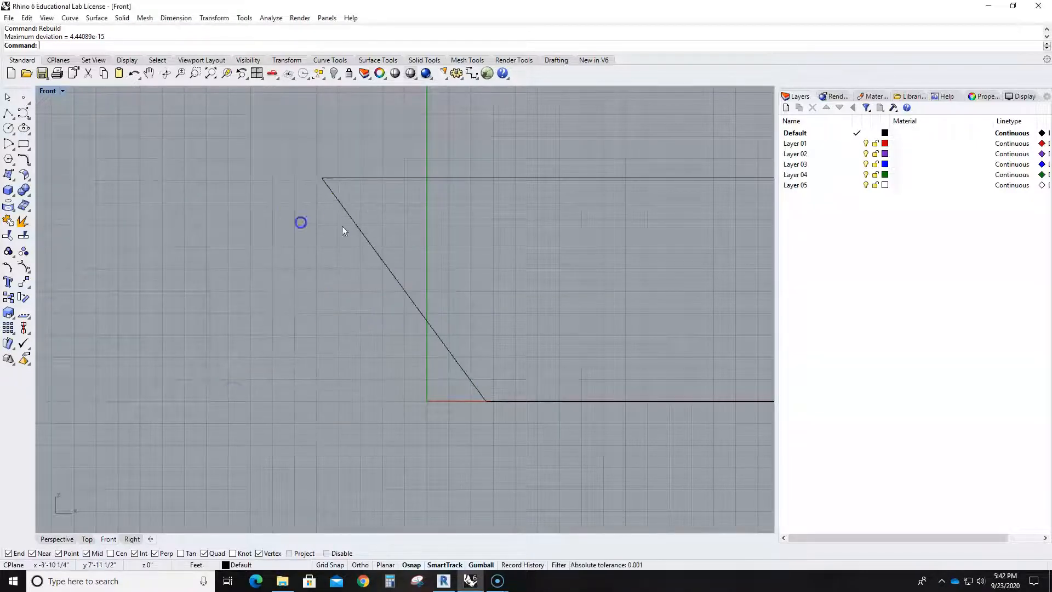
- Bend the rebuilt line by moving its inner control points, placing the lowest of them almost level with the base outline
click(360, 234)
drag(336, 207, 359, 231)
drag(349, 193, 404, 153)
click(402, 288)
drag(430, 259, 405, 324)
click(458, 326)
click(442, 361)
click(459, 364)
drag(486, 334, 466, 393)
scroll(466, 394, up, 5)
scroll(471, 430, up, 4)
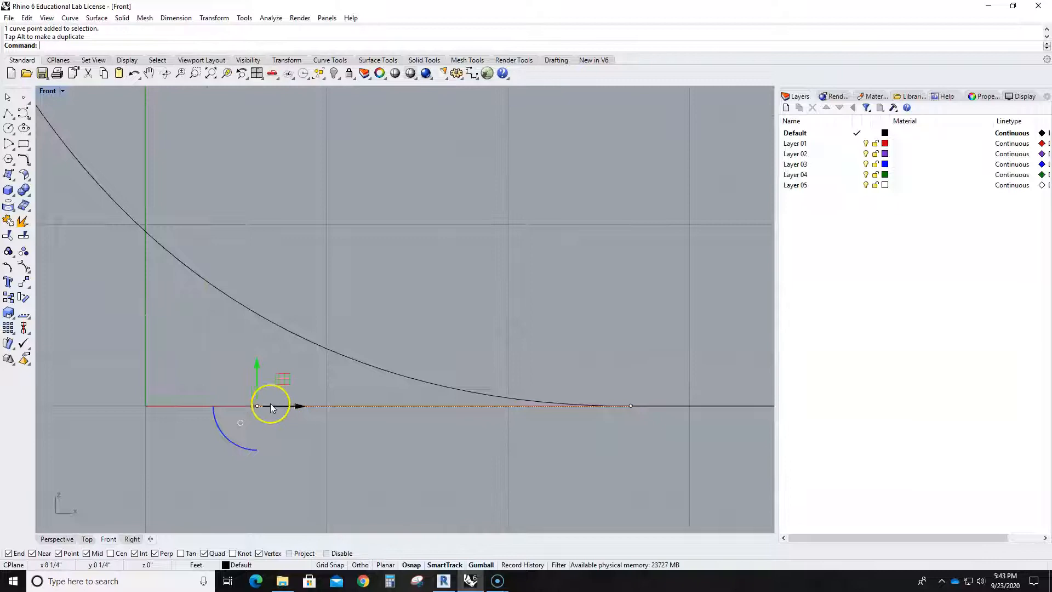
drag(269, 389, 250, 378)
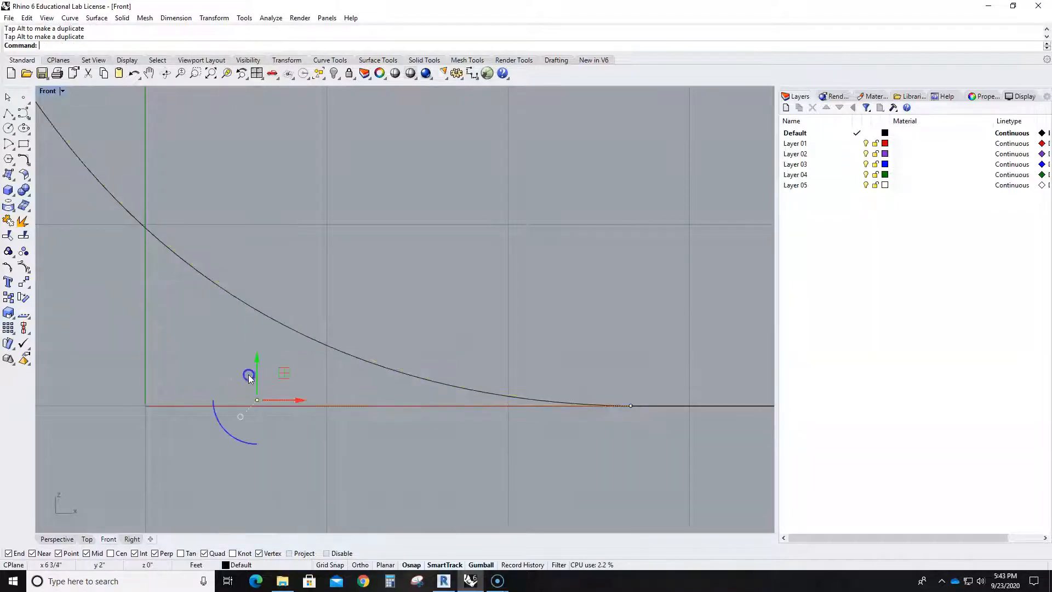
- Form an S-shaped profile by lowering the middle control point and moving the upper one inward, level with the rim
click(407, 256)
scroll(407, 257, down, 12)
right_drag(428, 213, 411, 270)
scroll(331, 208, up, 10)
click(330, 213)
scroll(353, 152, up, 2)
click(353, 152)
drag(371, 151, 453, 153)
drag(431, 119, 432, 125)
scroll(491, 198, down, 10)
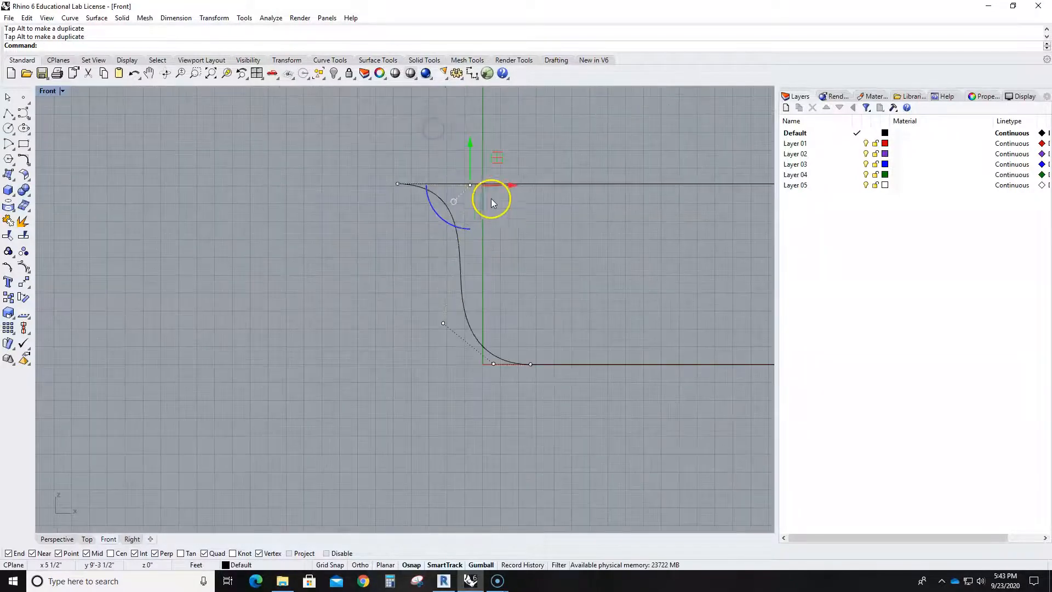
- Shift the profile's middle control point slightly inward toward the tray and return to the four-view layout
click(520, 261)
click(459, 264)
scroll(466, 307, up, 4)
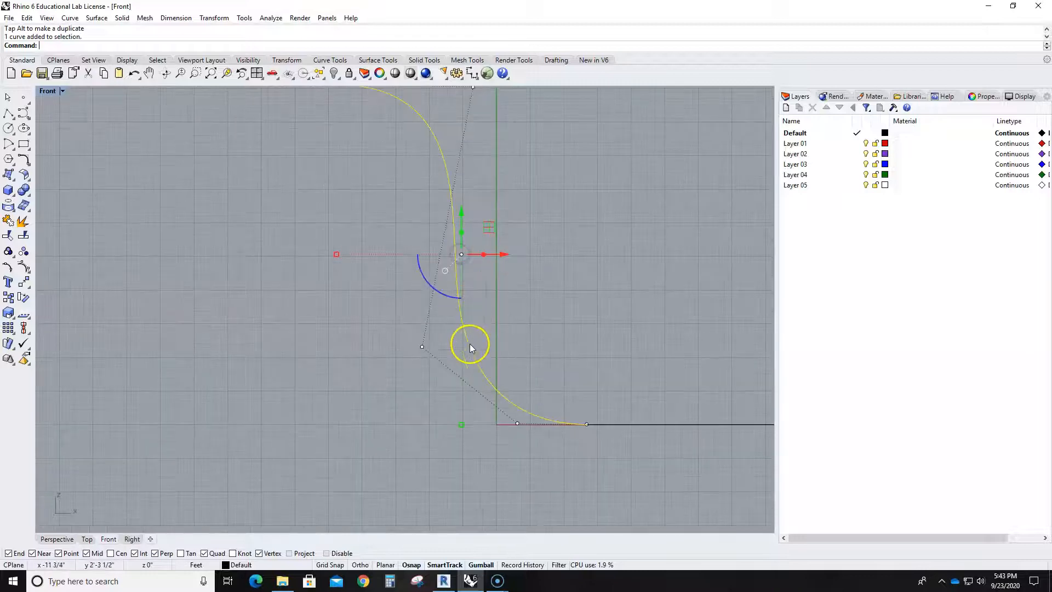
click(420, 348)
drag(458, 346, 471, 348)
click(564, 332)
scroll(572, 305, down, 10)
right_drag(648, 257, 554, 282)
double_click(65, 98)
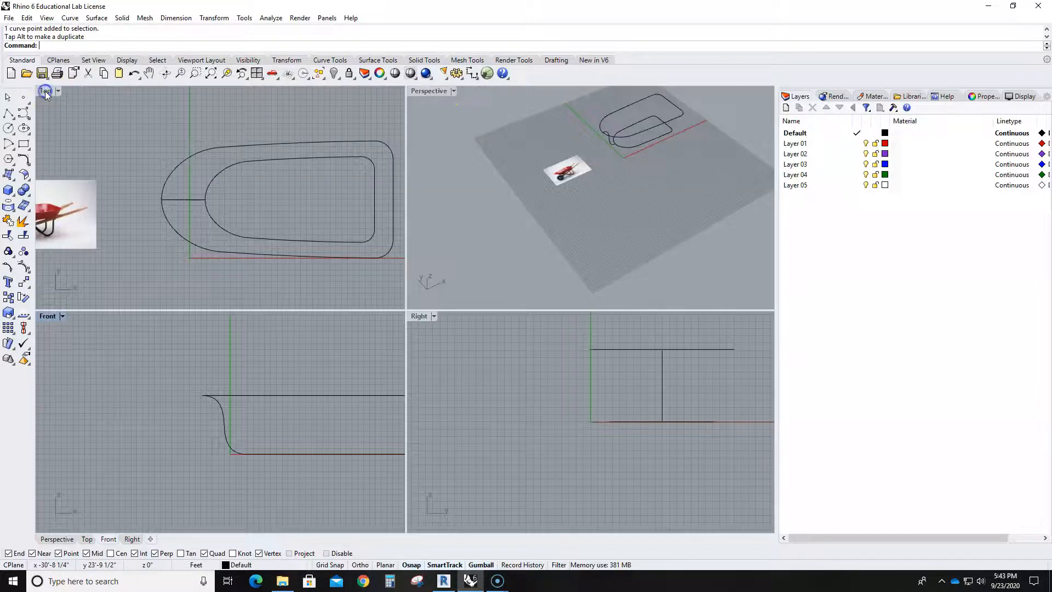
- In the Perspective view, compare the profile and both outlines with the tray shape in the wheelbarrow reference photo
double_click(429, 93)
right_drag(584, 327, 561, 311)
scroll(562, 311, up, 3)
scroll(338, 242, up, 3)
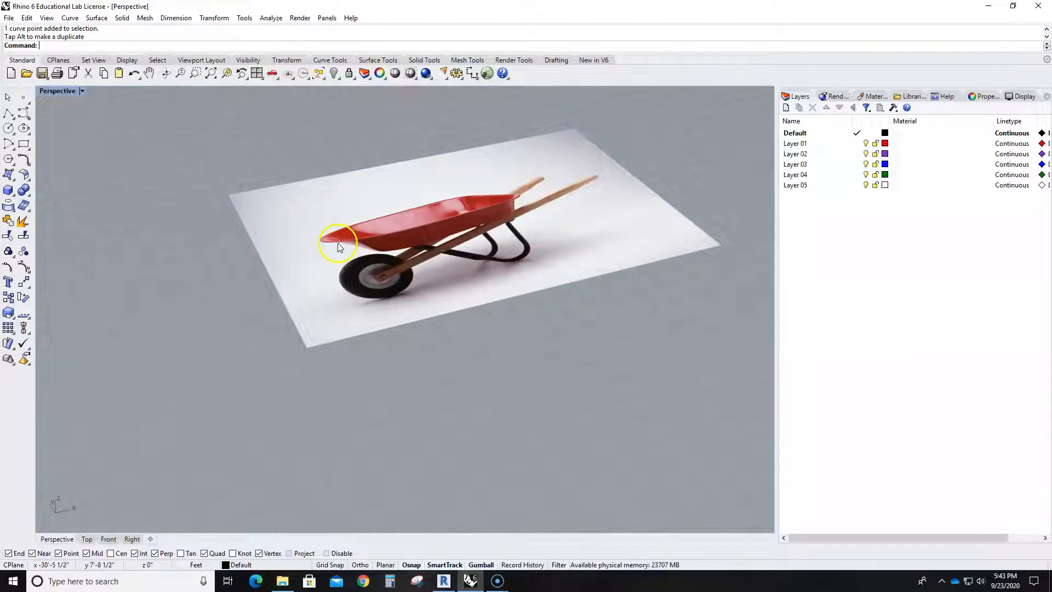
scroll(509, 279, down, 3)
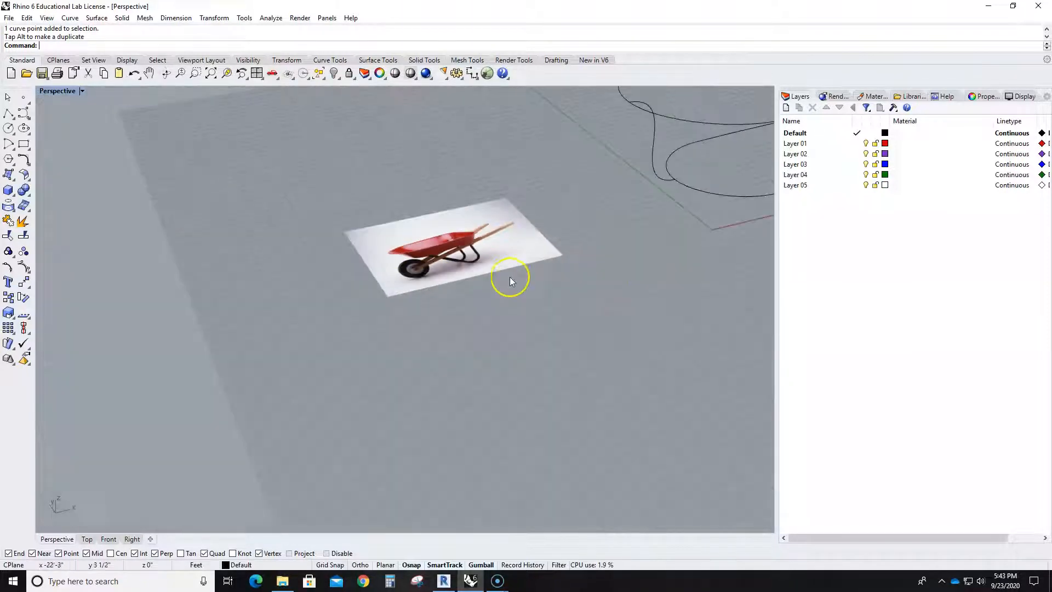
right_drag(652, 269, 619, 216)
scroll(713, 256, down, 2)
right_drag(712, 256, 453, 367)
scroll(716, 304, down, 5)
scroll(693, 326, up, 3)
scroll(515, 248, up, 5)
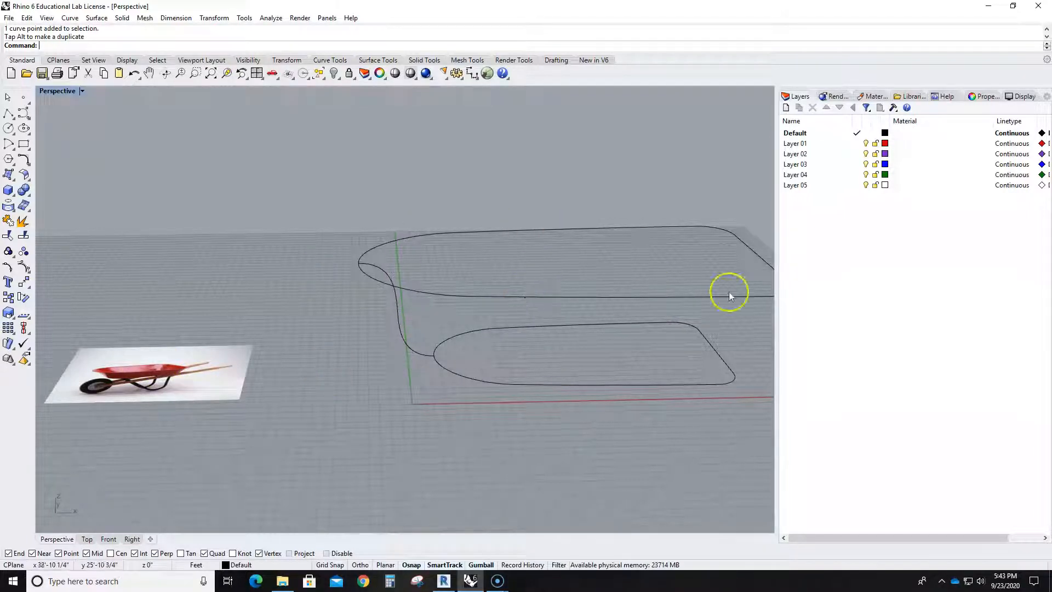
mouse_move(558, 335)
right_down()
mouse_move(540, 328)
mouse_move(567, 327)
right_up()
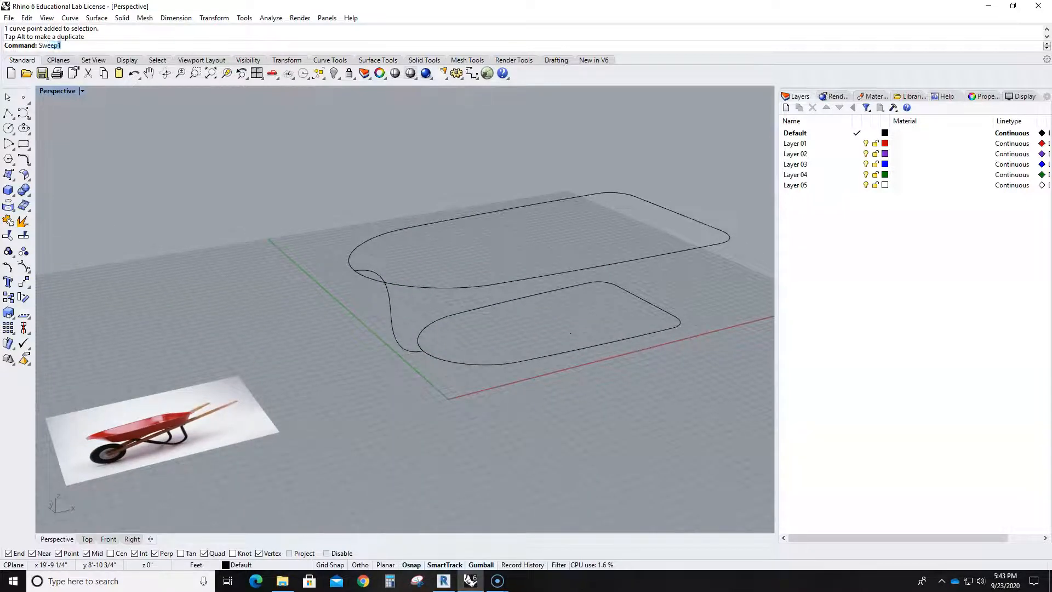
- Create the tray wall with Sweep2, using the rim and base outlines as rails and the S-shaped profile as cross section
text(2)
key(Return)
click(364, 242)
click(423, 329)
click(376, 277)
key(Return)
click(513, 382)
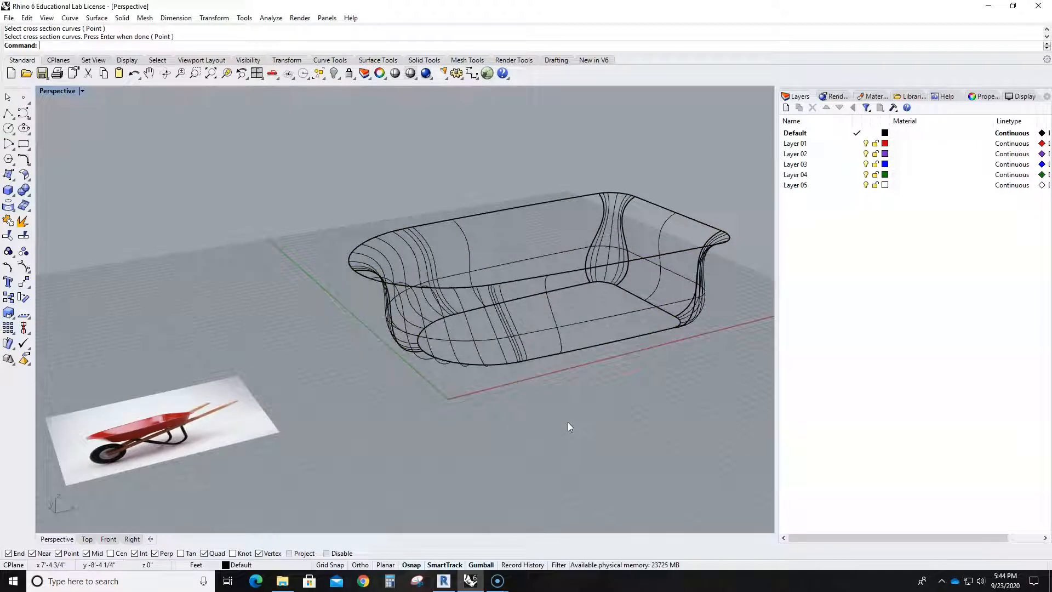
- Display the model in shaded mode and orbit underneath the tray to its open bottom
key(ctrl+shift+s)
key(ctrl+alt+s)
mouse_move(568, 422)
right_down()
mouse_move(587, 346)
mouse_move(577, 399)
mouse_move(636, 409)
mouse_move(679, 390)
mouse_move(682, 432)
mouse_move(634, 435)
mouse_move(618, 305)
right_up()
scroll(576, 409, up, 3)
scroll(575, 410, up, 2)
mouse_move(576, 410)
right_down()
mouse_move(580, 400)
mouse_move(672, 451)
mouse_move(581, 433)
mouse_move(582, 423)
right_up()
key(Escape)
- Try to close the tray's open bottom with PlanarSrf, using the polysurface edge
text(Planer)
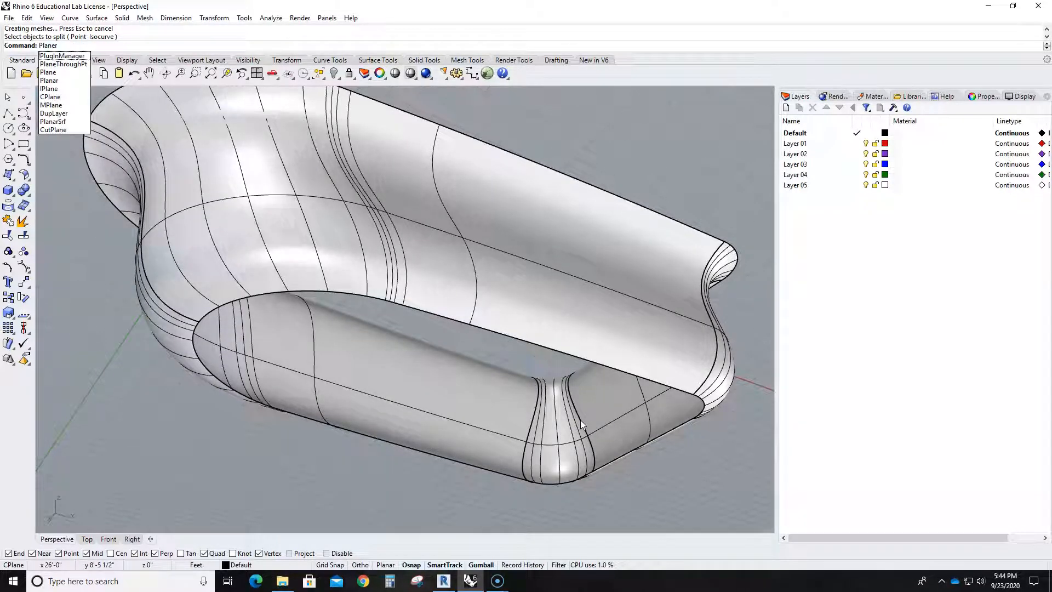
click(43, 123)
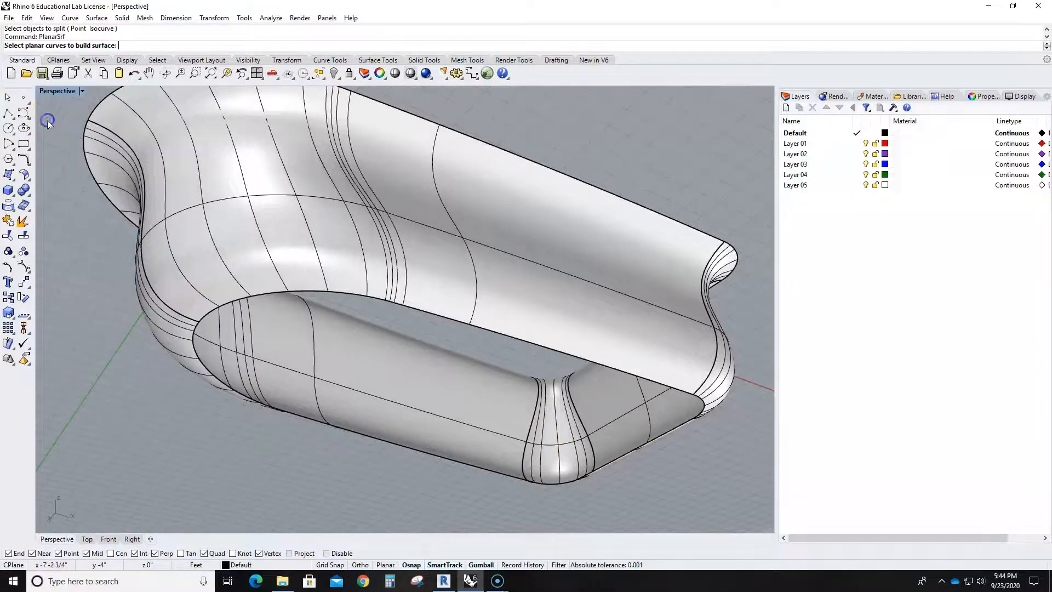
click(331, 295)
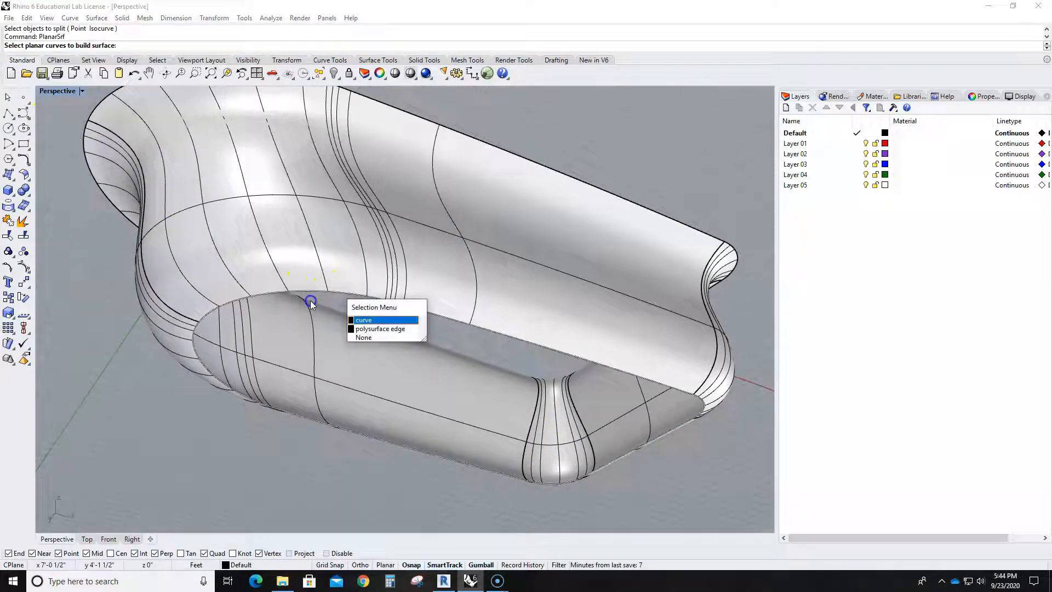
click(375, 330)
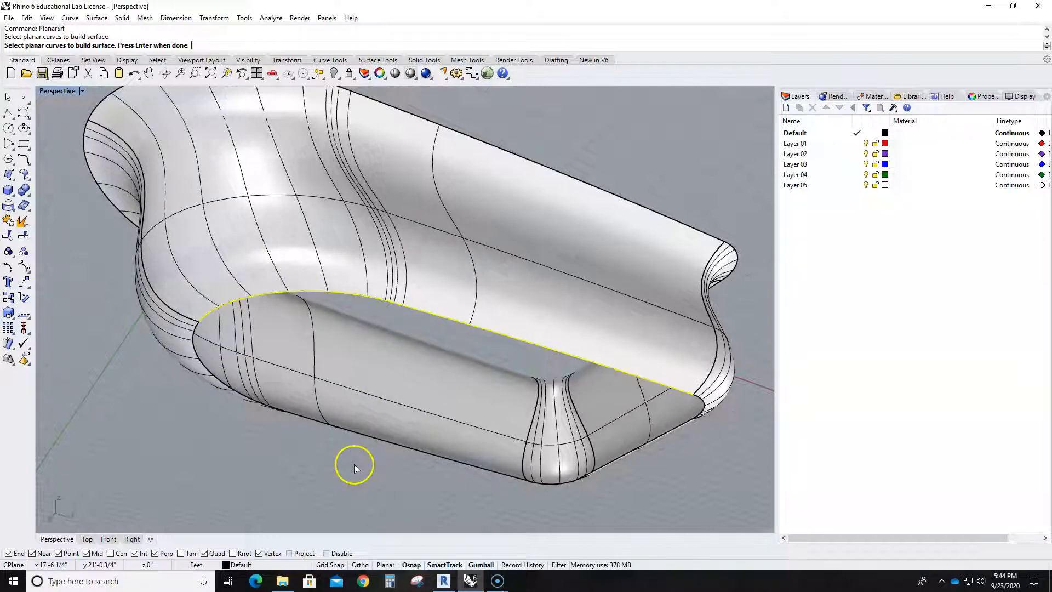
click(378, 432)
key(Escape)
- Close the tray's bottom with a PlanarSrf surface built from the base outline curve
key(Return)
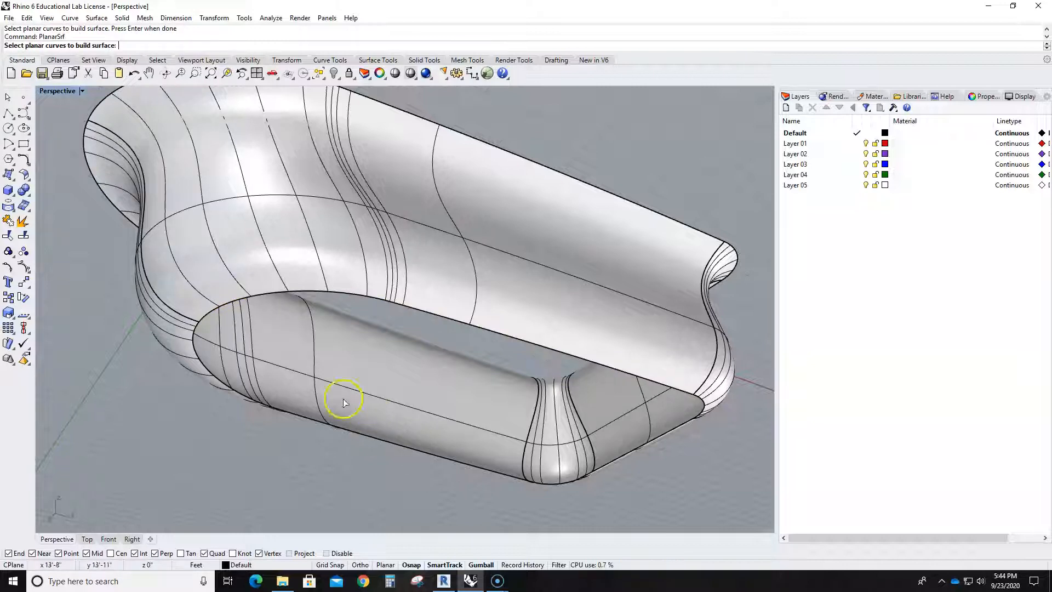
click(287, 299)
click(299, 321)
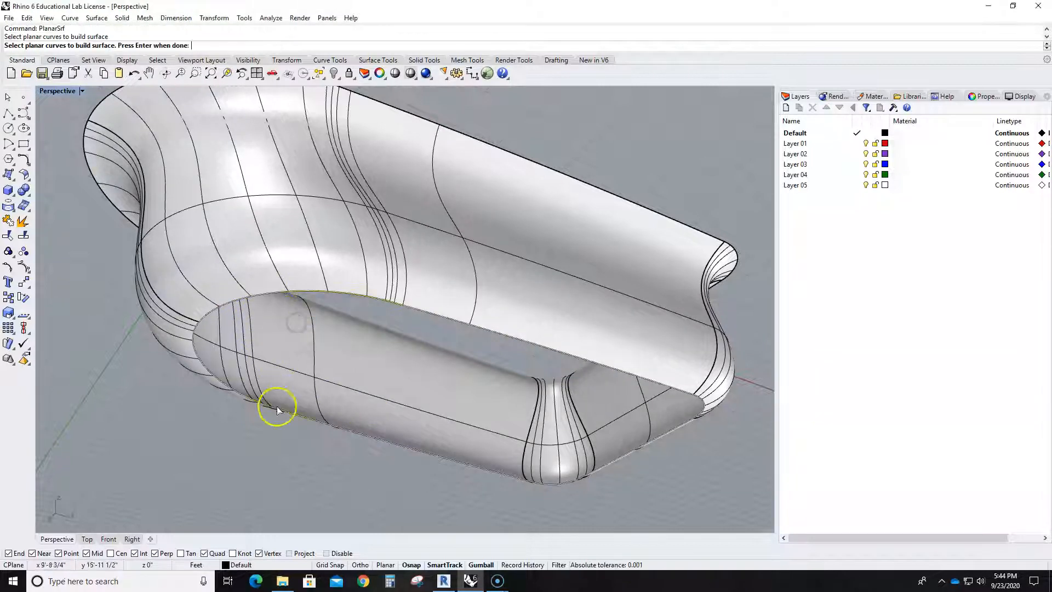
key(Return)
scroll(343, 433, down, 9)
click(387, 405)
click(405, 367)
key(Escape)
- Join the tray's wall and bottom surface into one polysurface
shift+right_drag(514, 343, 557, 402)
scroll(479, 286, up, 5)
scroll(470, 277, down, 5)
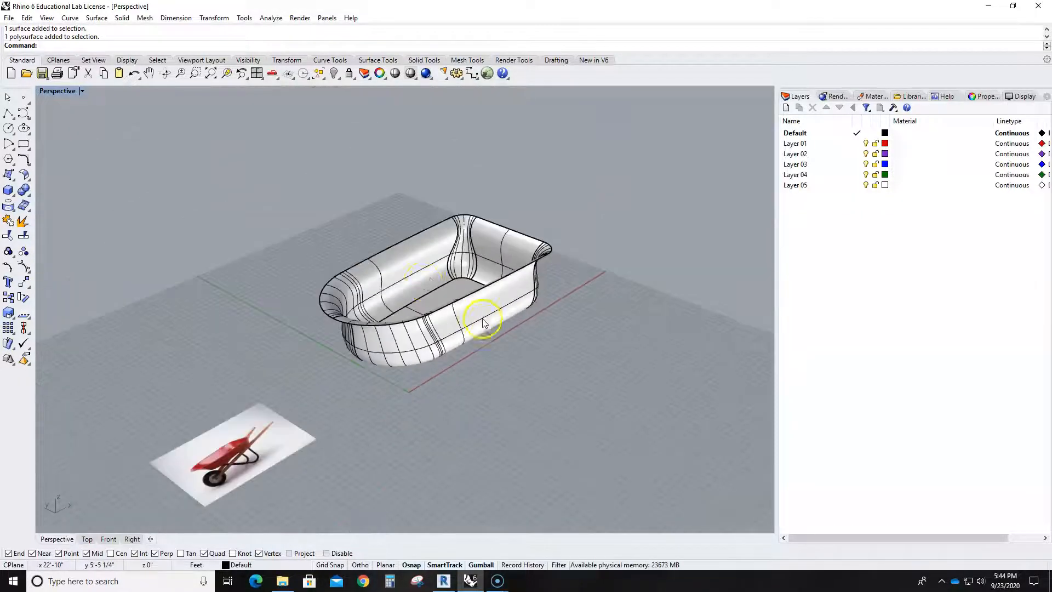
drag(254, 166, 608, 397)
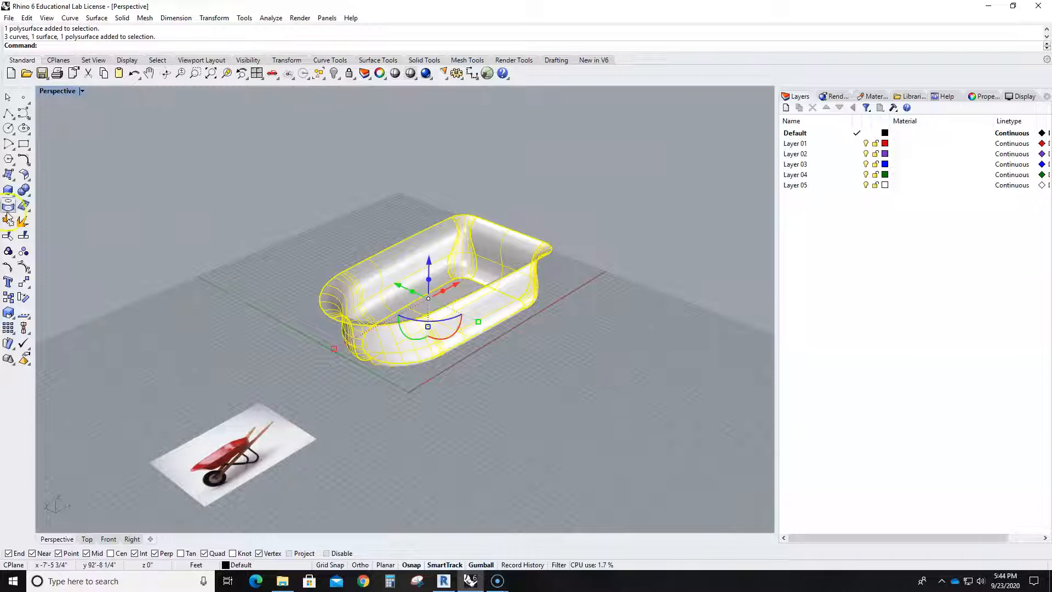
click(9, 220)
click(200, 293)
- Offset the joined tray outward with OffsetSrf at a distance of .125"
right_drag(511, 396, 486, 379)
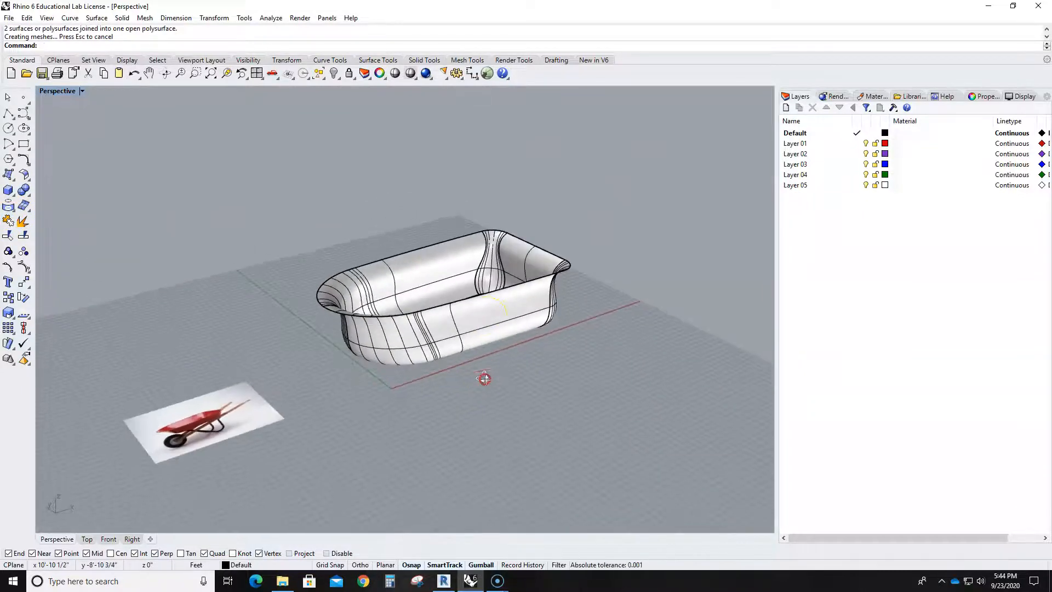
scroll(486, 378, up, 3)
right_drag(518, 326, 486, 335)
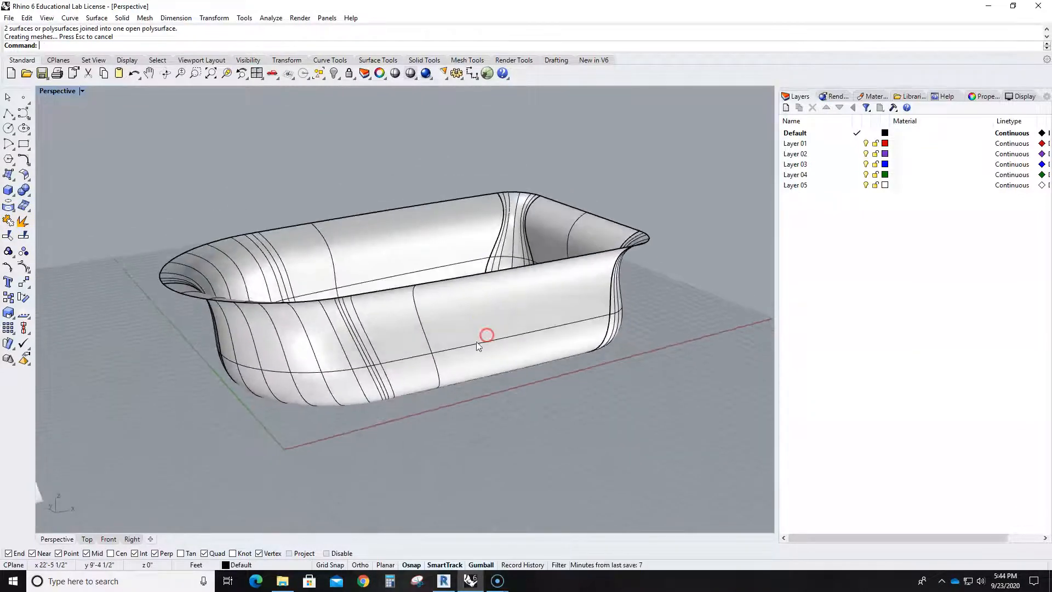
click(477, 342)
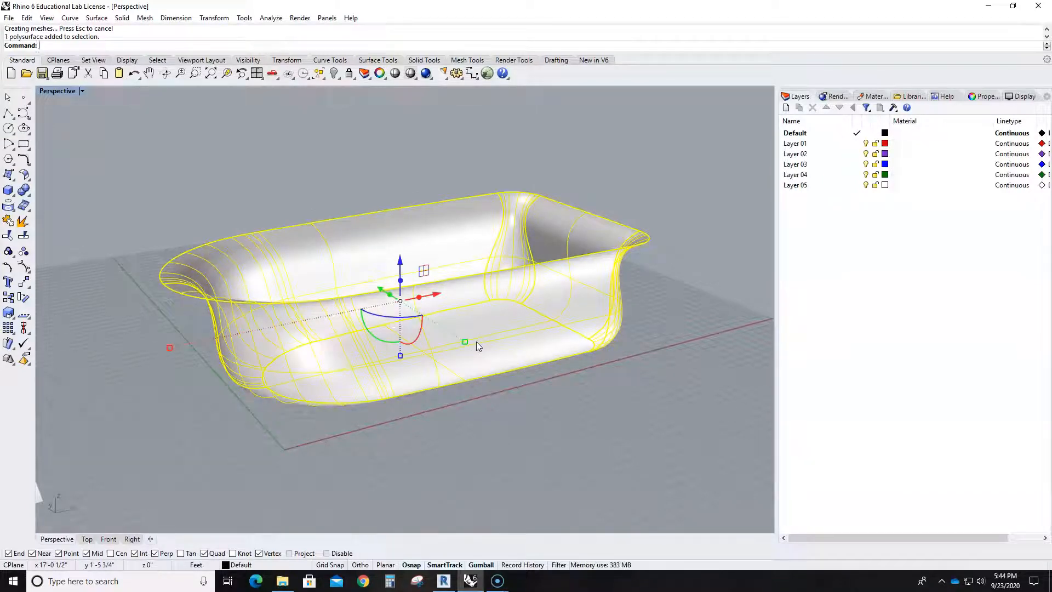
text(ffset)
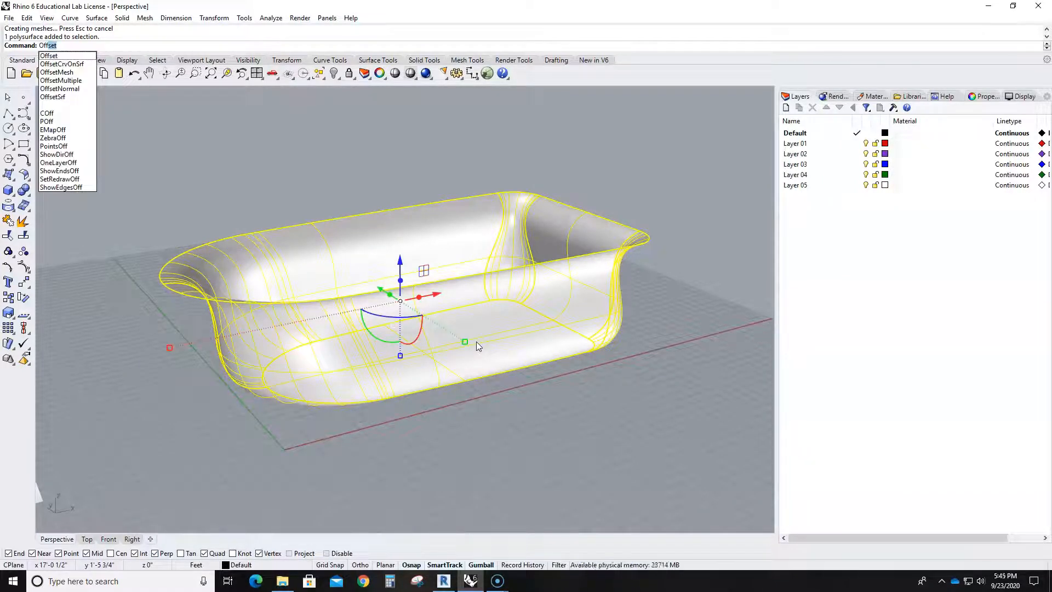
click(56, 98)
right_drag(453, 465, 352, 437)
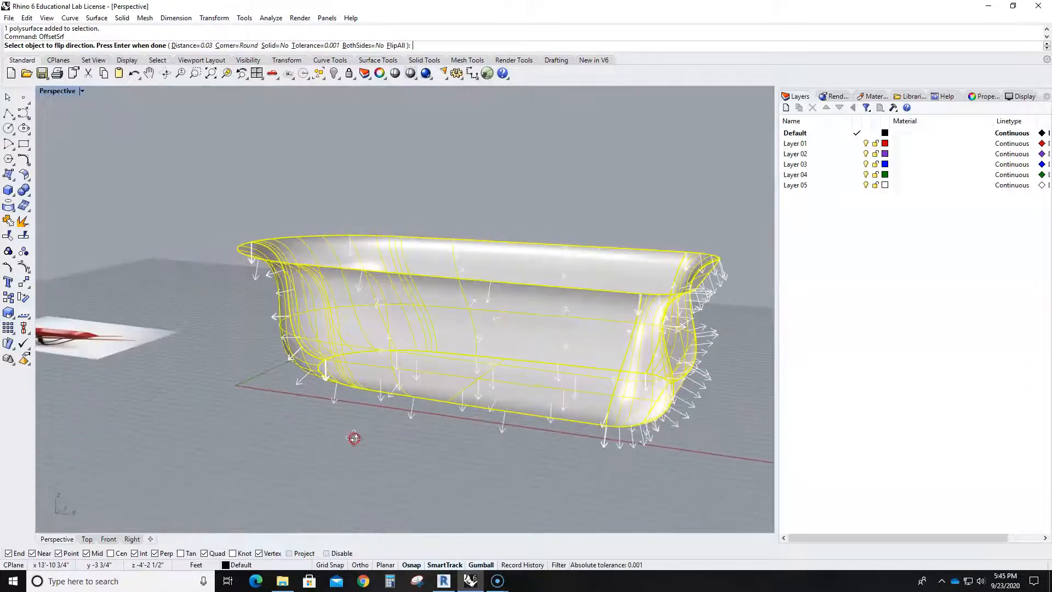
click(201, 48)
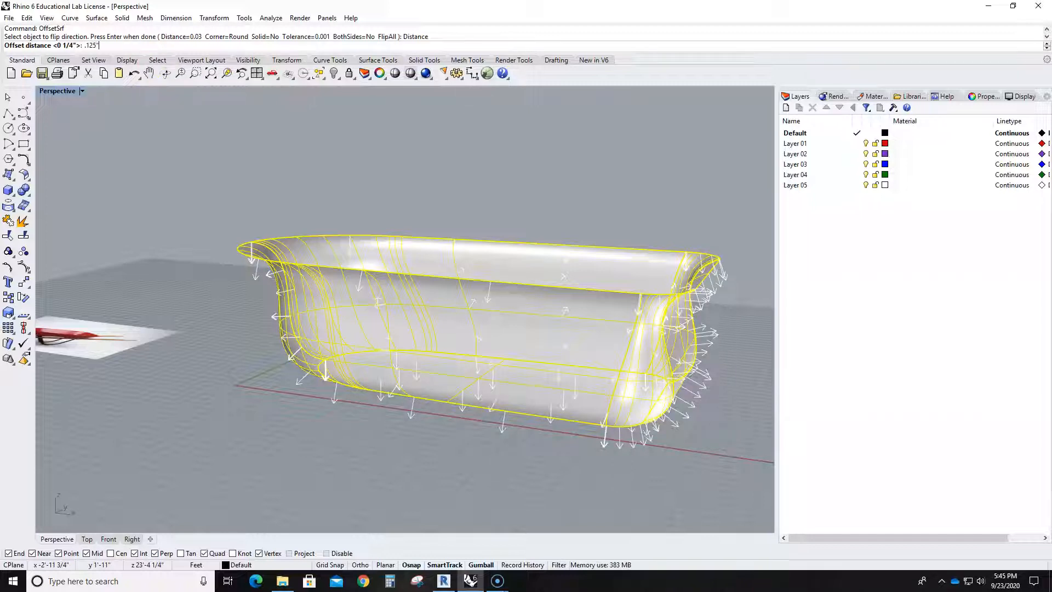
key(Return)
key(Return)
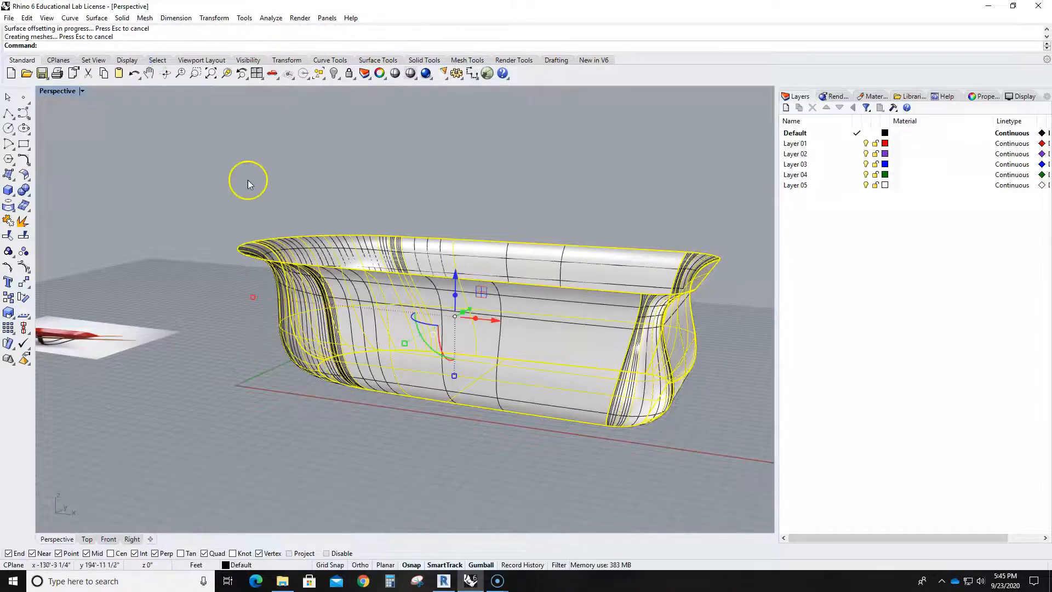
- Examine the tray's rim for thickness and undo the last OffsetSrf on the tray
scroll(462, 252, up, 5)
scroll(463, 252, up, 3)
scroll(399, 327, down, 2)
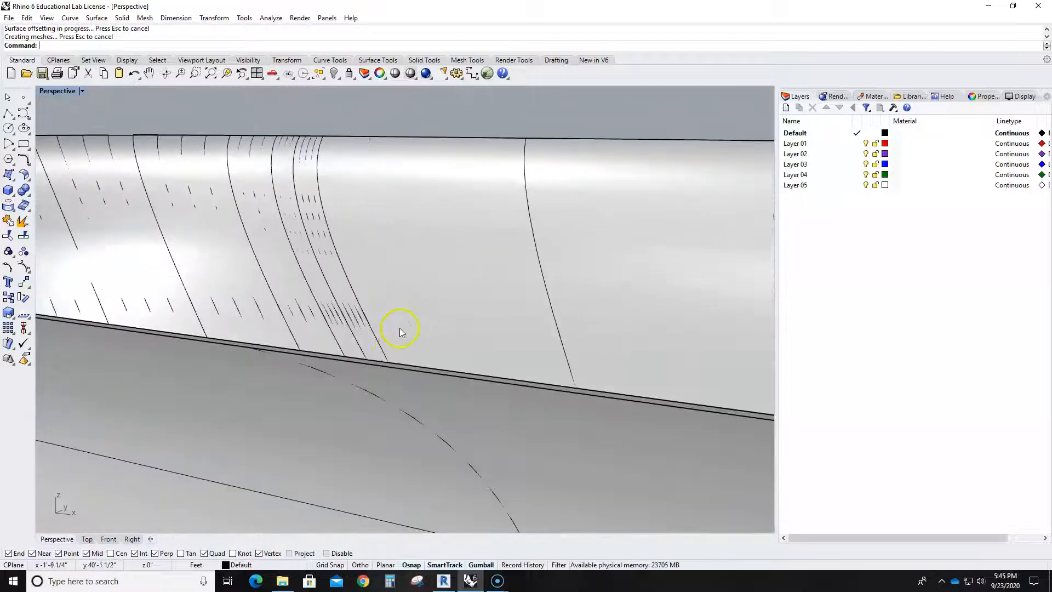
click(403, 366)
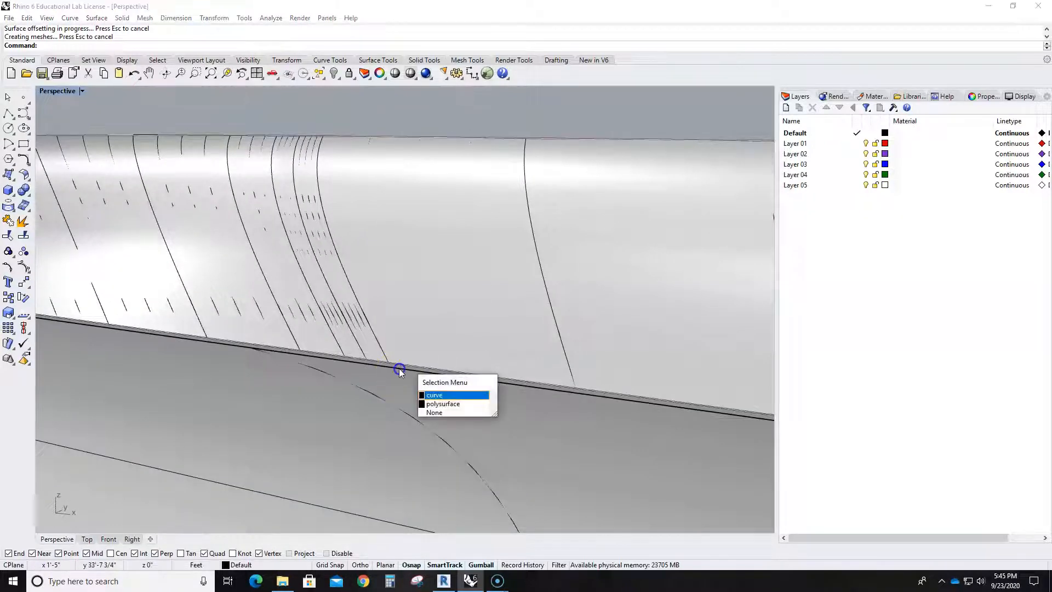
key(ctrl+z)
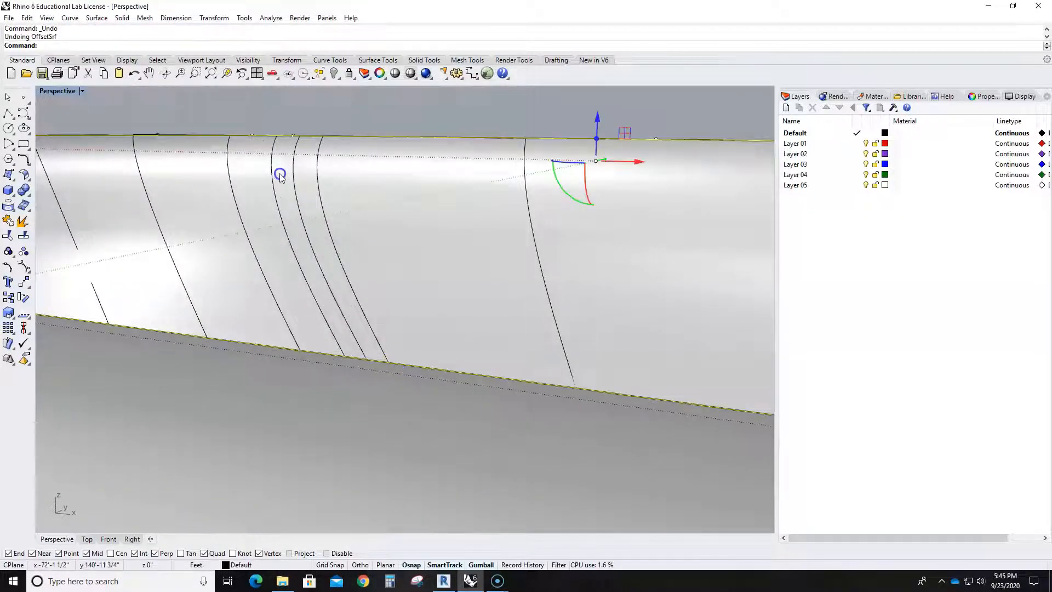
- Offset the tray polysurface with OffsetSrf, using Distance=0.0104167 and Solid=Yes
text(OffsetSrf)
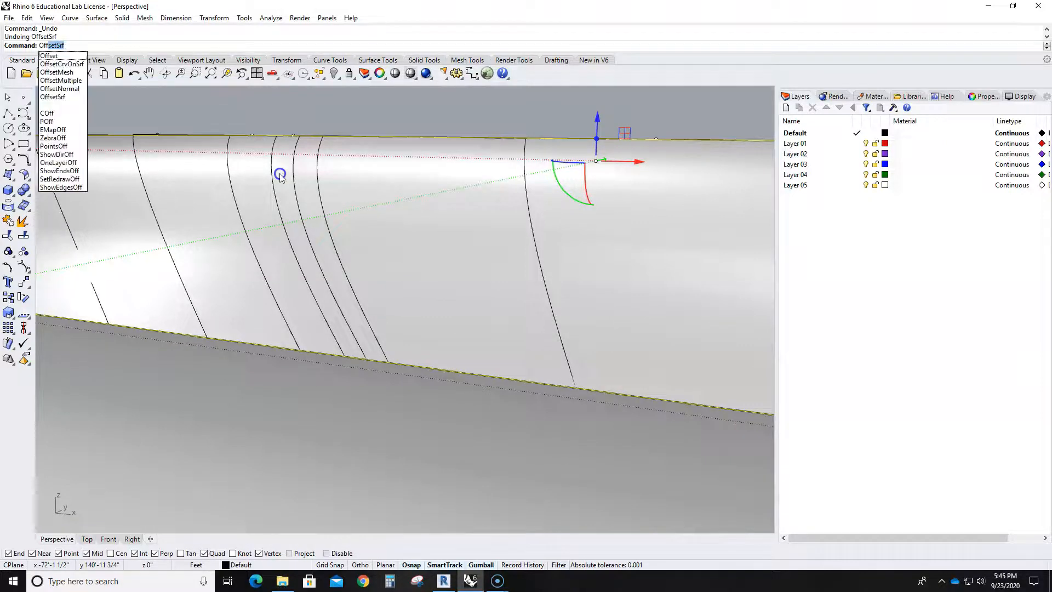
key(Return)
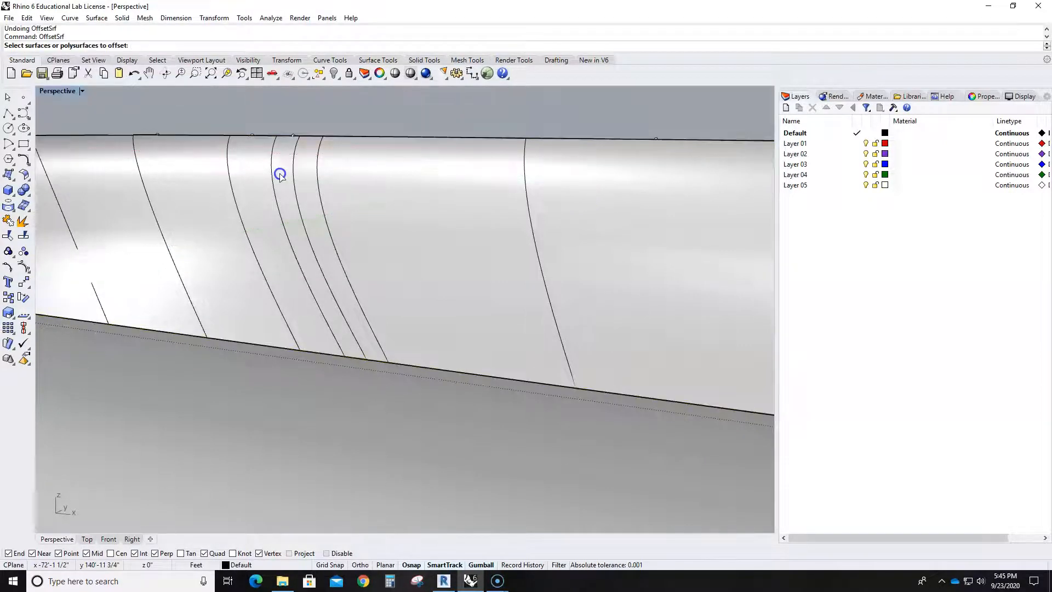
click(276, 152)
key(Return)
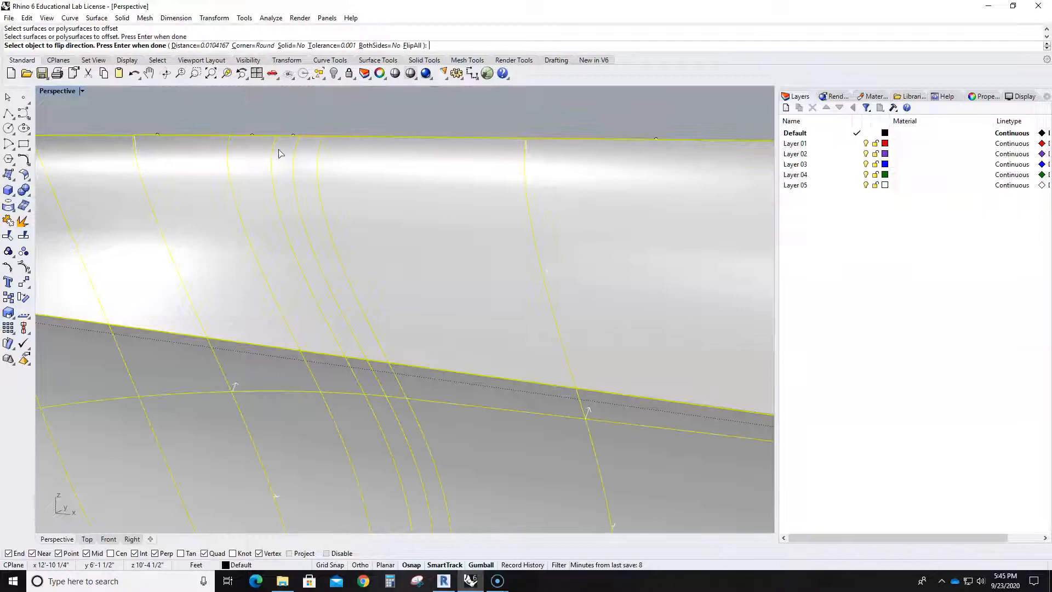
click(290, 44)
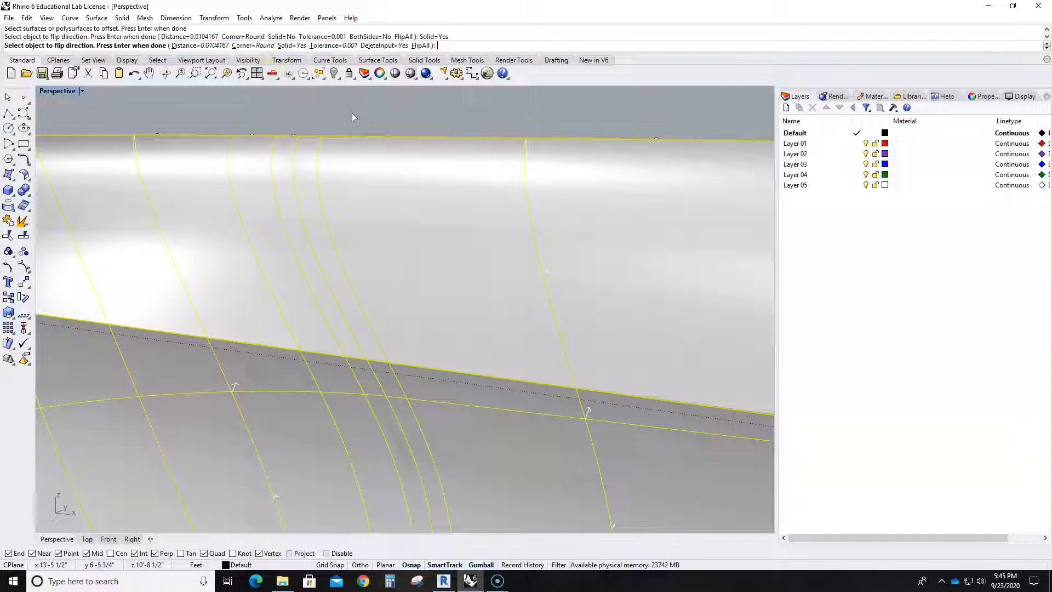
key(Return)
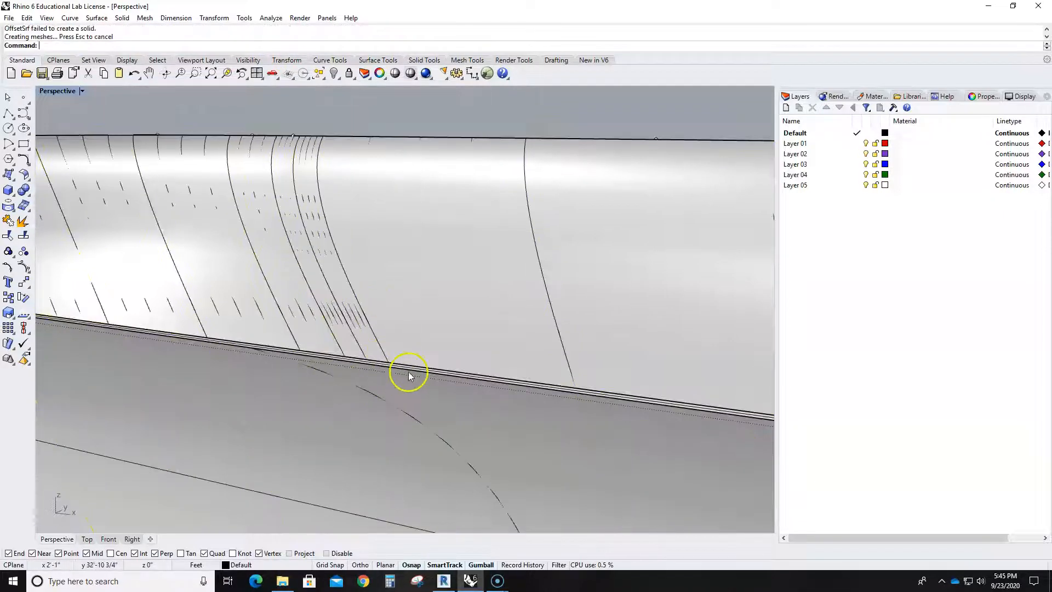
click(409, 373)
scroll(409, 372, down, 10)
key(Escape)
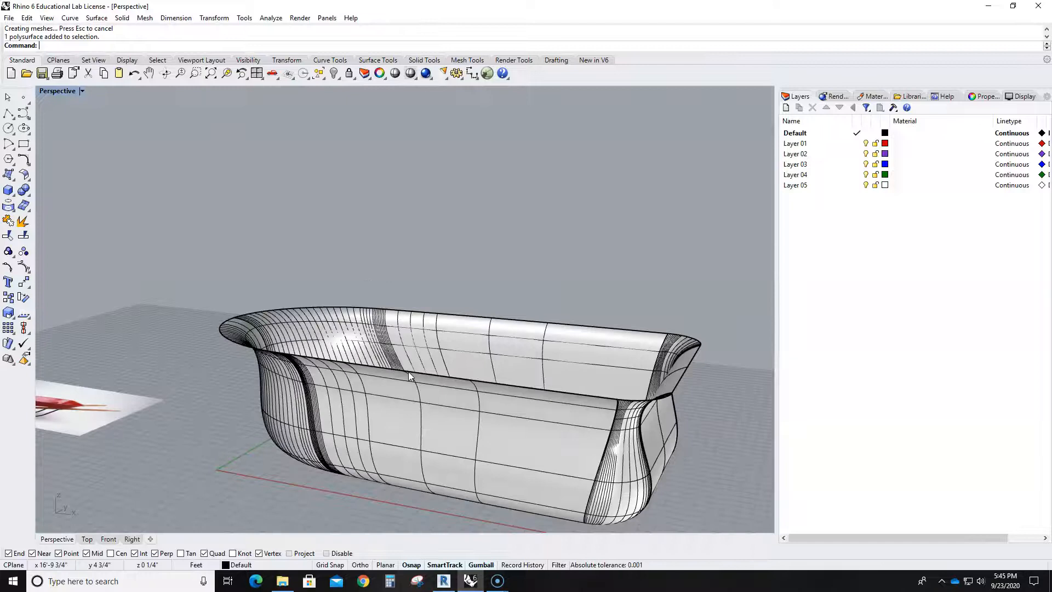
- In the Front view, move the tray straight up until it sits clear above its construction curves
scroll(409, 372, down, 5)
right_drag(417, 421, 477, 441)
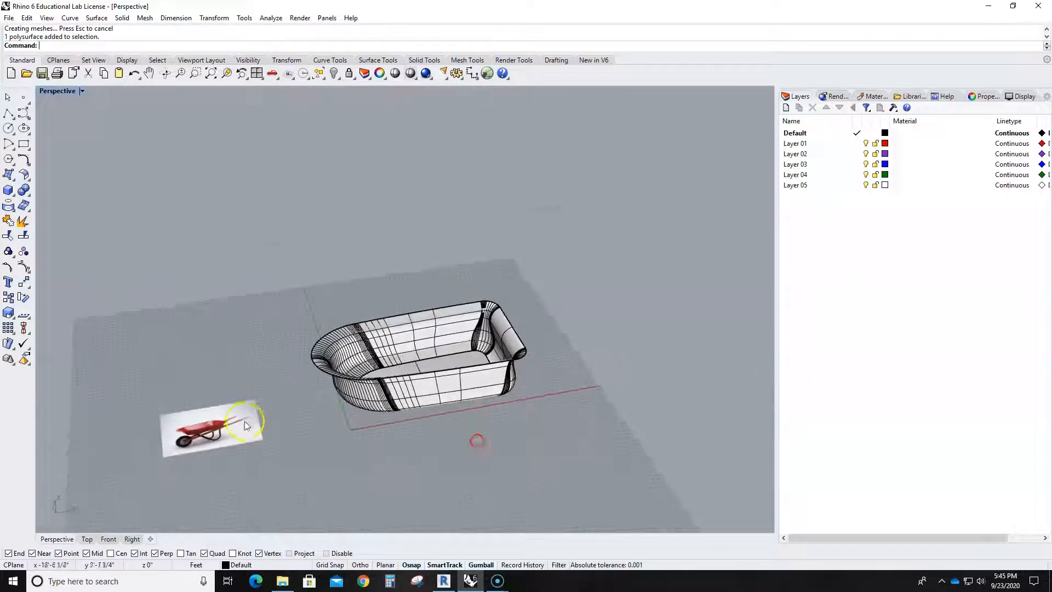
scroll(245, 426, up, 4)
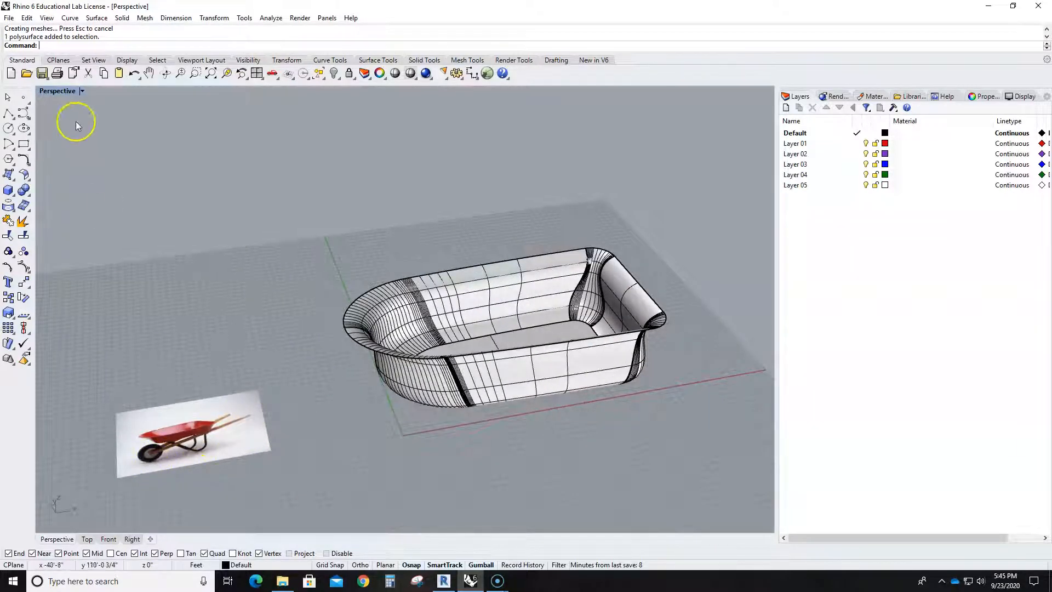
double_click(67, 95)
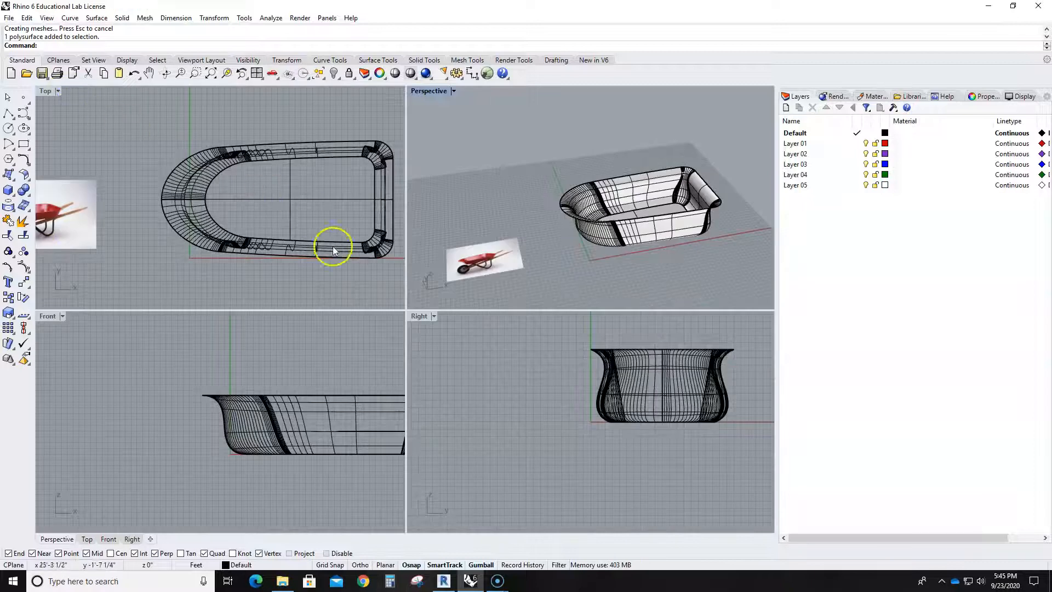
double_click(48, 316)
scroll(451, 380, down, 5)
click(478, 368)
drag(491, 322, 492, 288)
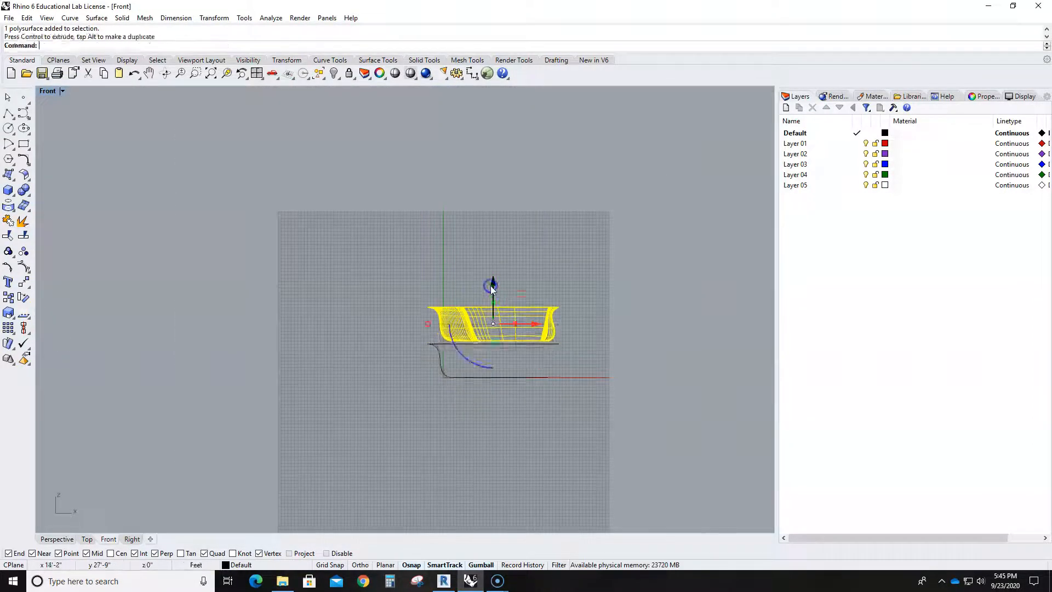
click(471, 424)
- Delete the tray's three leftover construction curves: the rim outline, the base outline and the curved profile
scroll(456, 372, up, 8)
drag(356, 287, 692, 458)
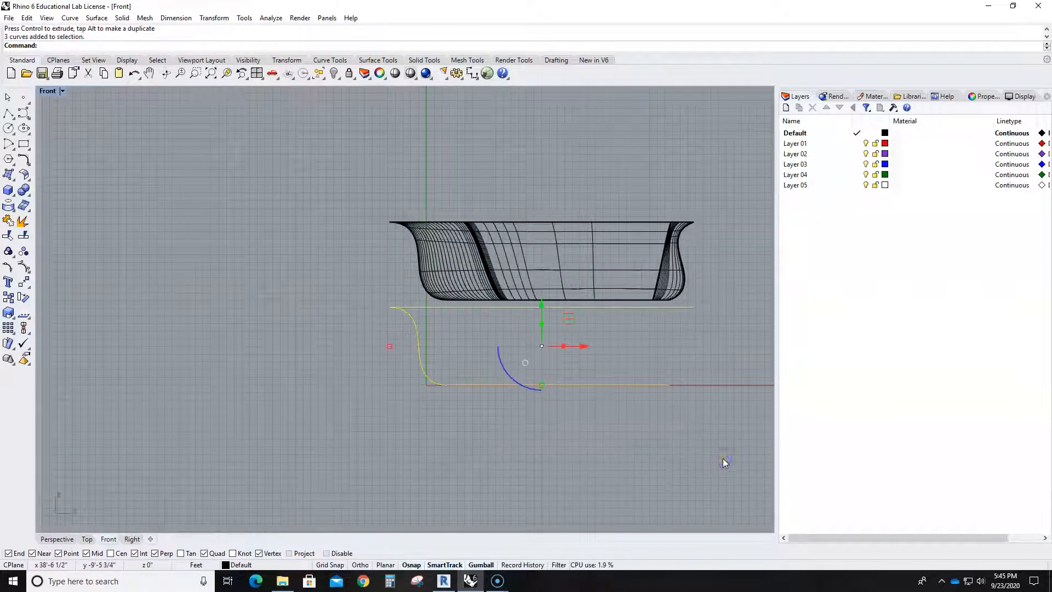
key(Delete)
scroll(545, 349, down, 3)
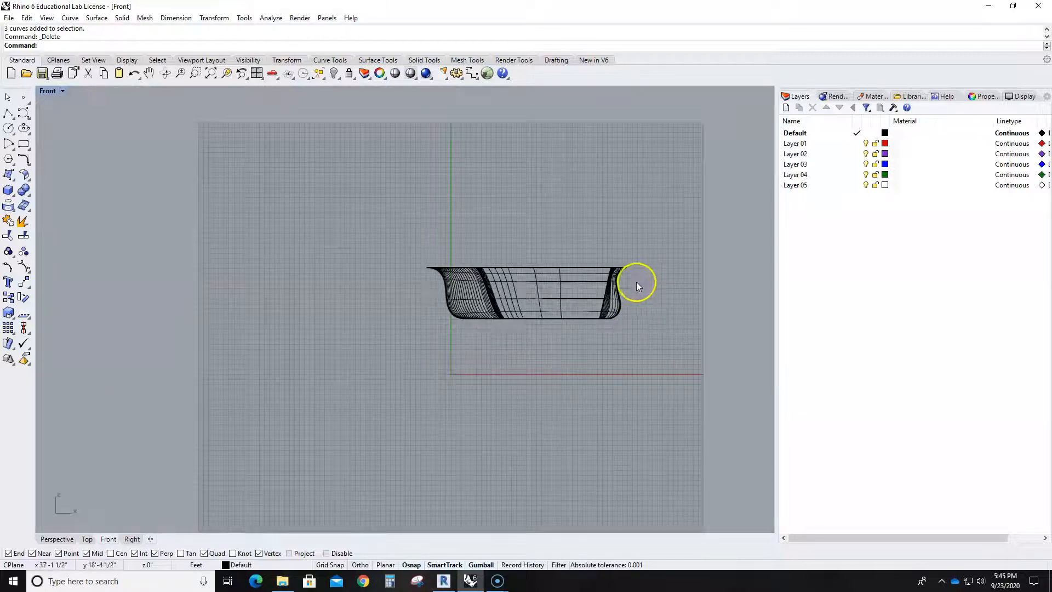
double_click(46, 91)
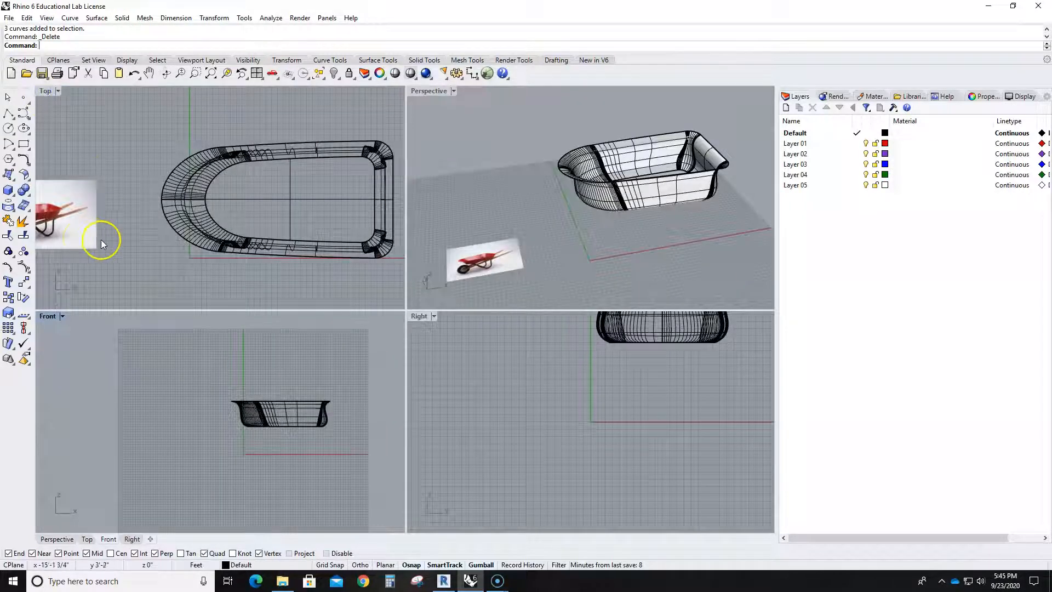
right_drag(114, 245, 115, 212)
scroll(115, 212, up, 6)
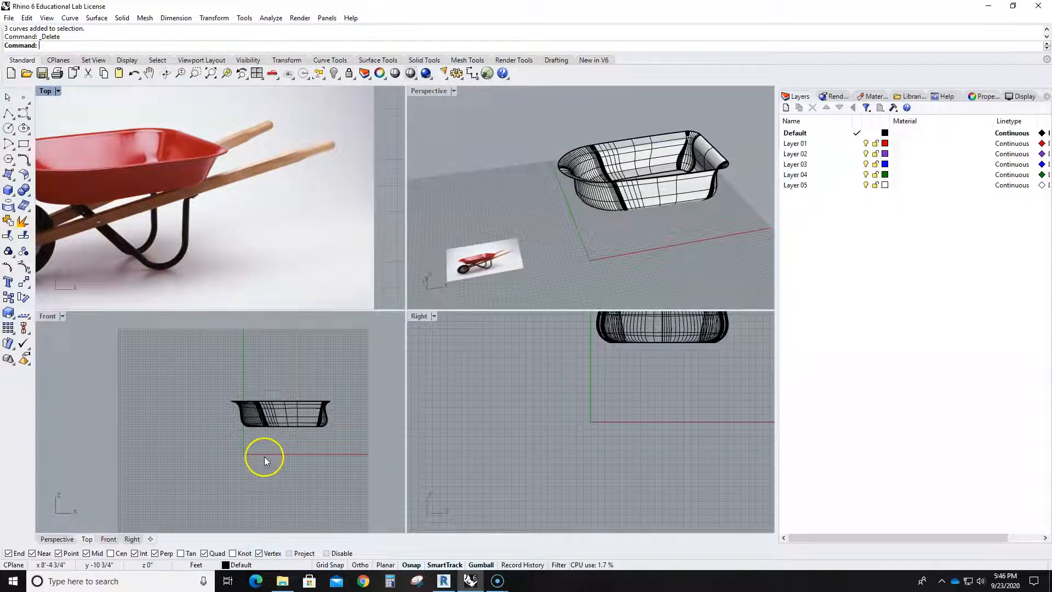
double_click(47, 316)
click(8, 113)
click(677, 299)
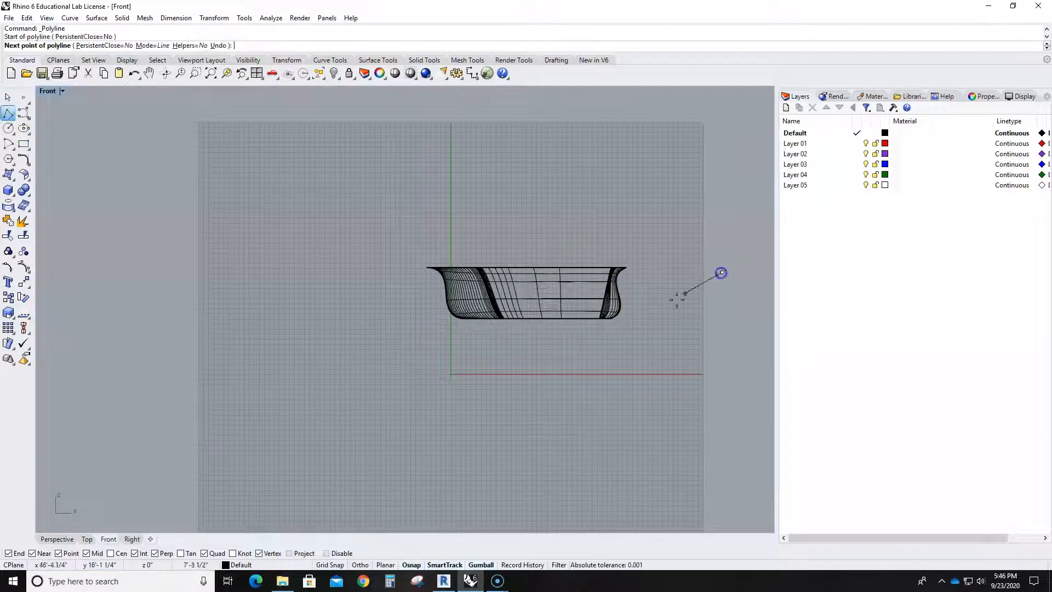
click(408, 362)
key(Escape)
- In the Front view, draw a straight handle polyline sloping up from below the tray's rounded end past its square end's lower corner
click(8, 113)
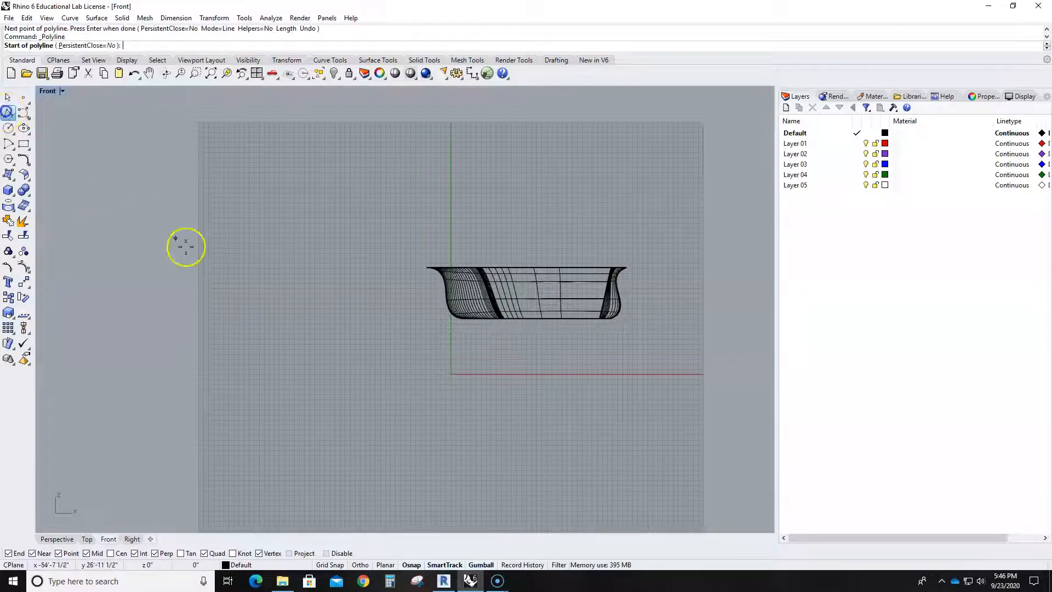
click(409, 355)
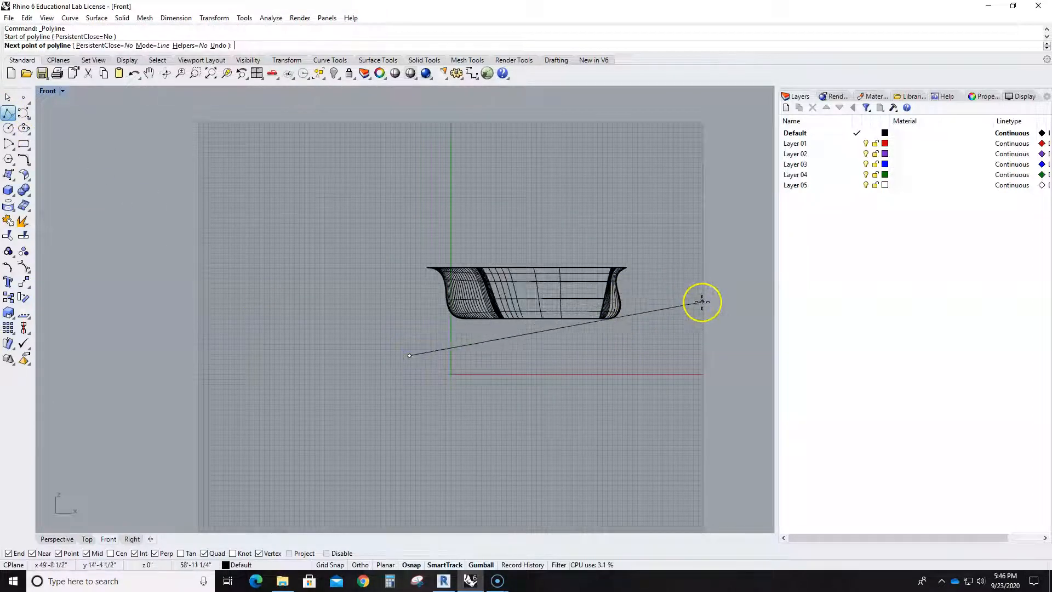
click(720, 298)
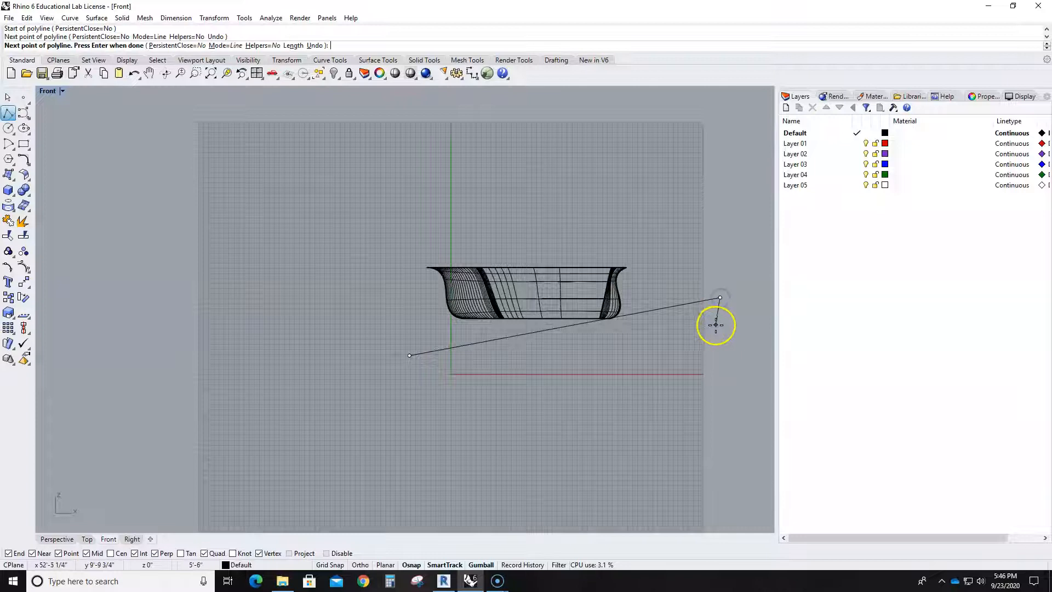
right_click(716, 325)
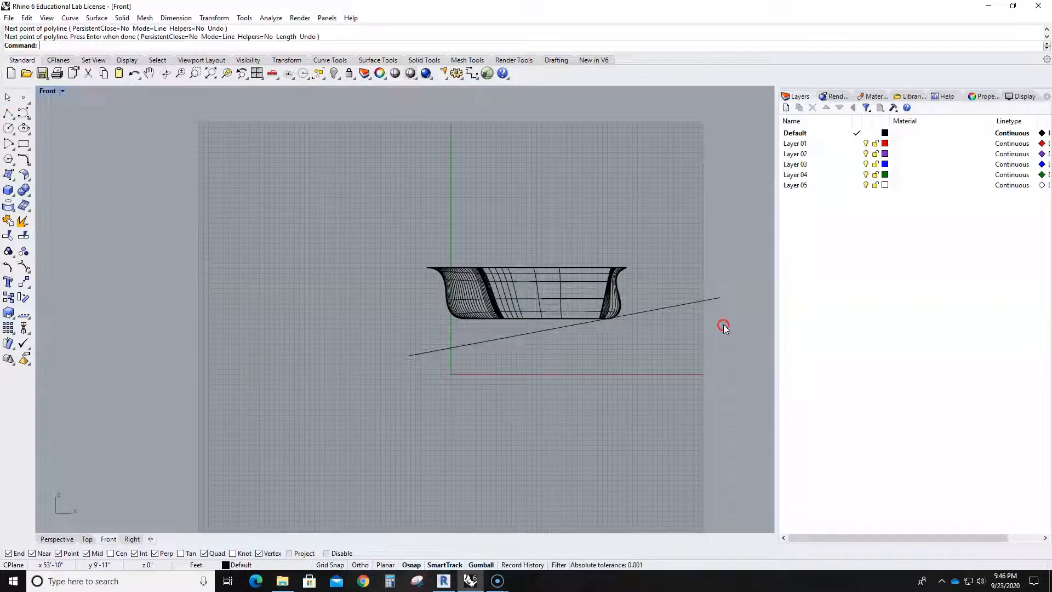
- Compare the handle line with the reference photo and shift both its endpoints toward the handle's raised end in the Front view
double_click(49, 92)
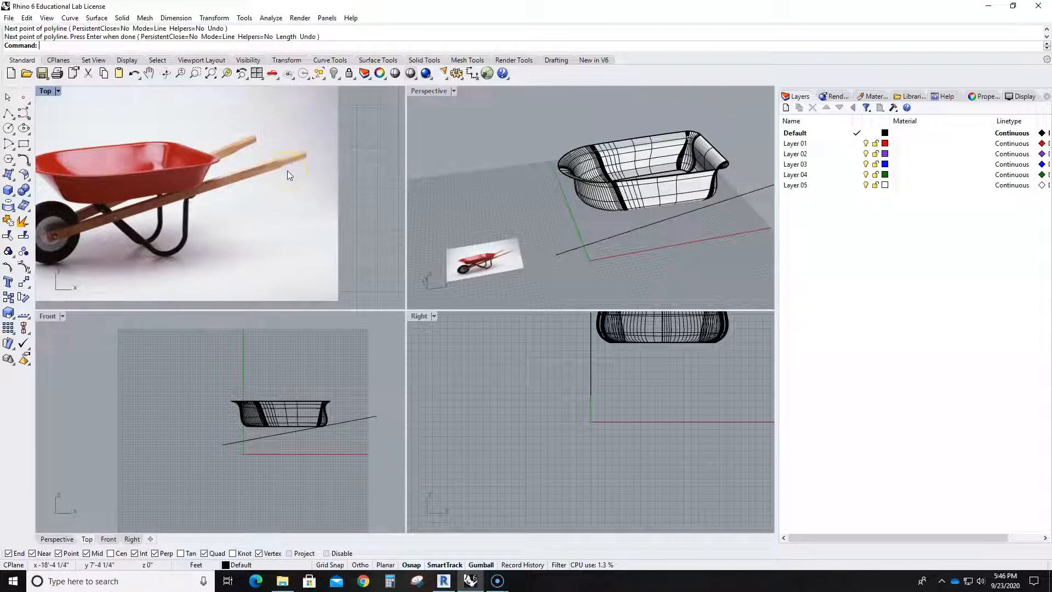
scroll(277, 452, up, 4)
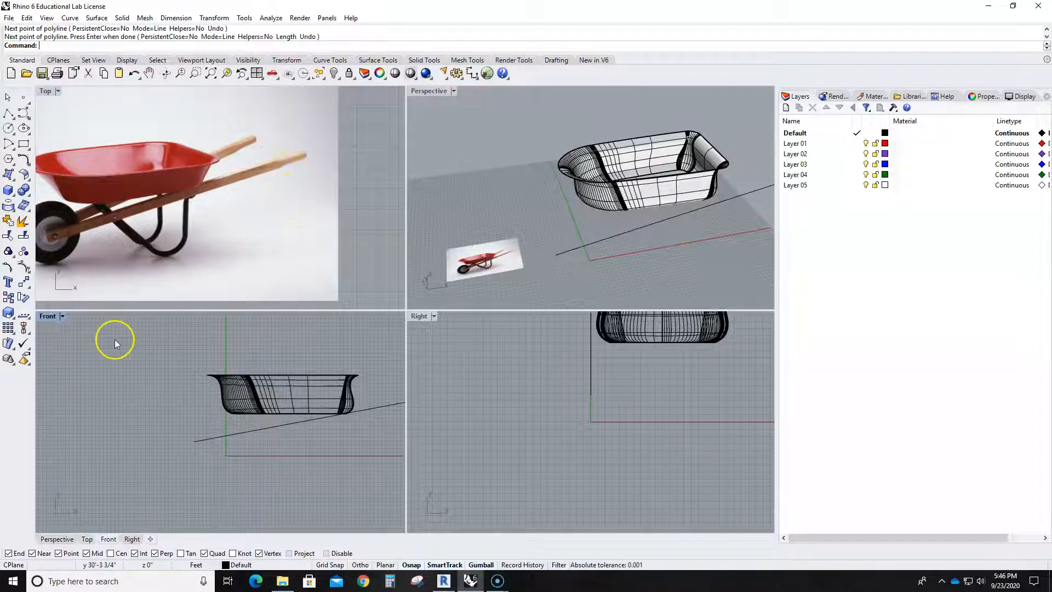
double_click(48, 317)
click(453, 330)
drag(352, 349, 409, 351)
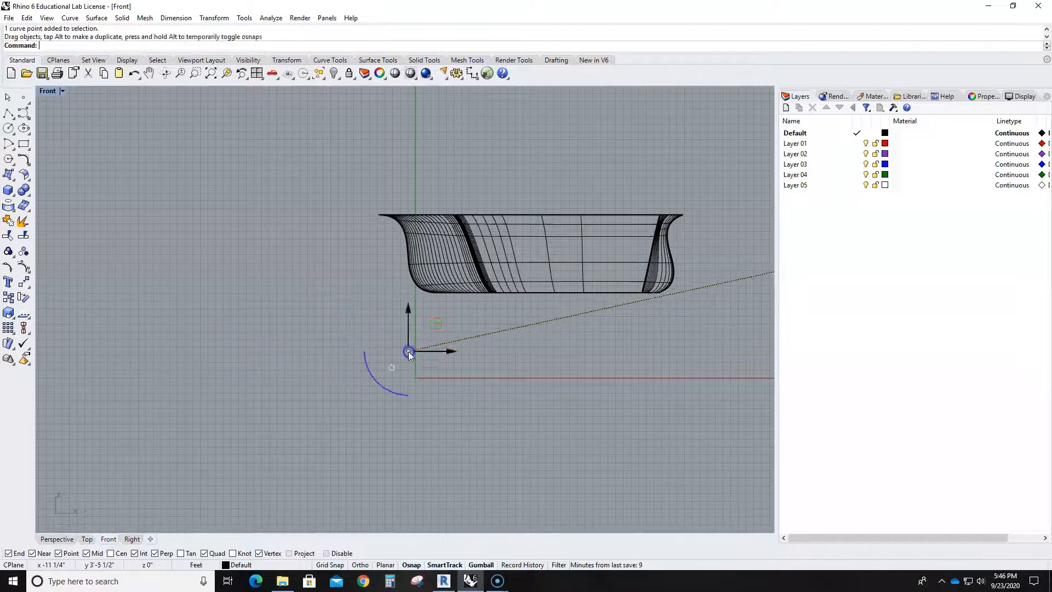
scroll(433, 355, down, 2)
drag(693, 296, 742, 278)
click(637, 379)
scroll(619, 359, down, 6)
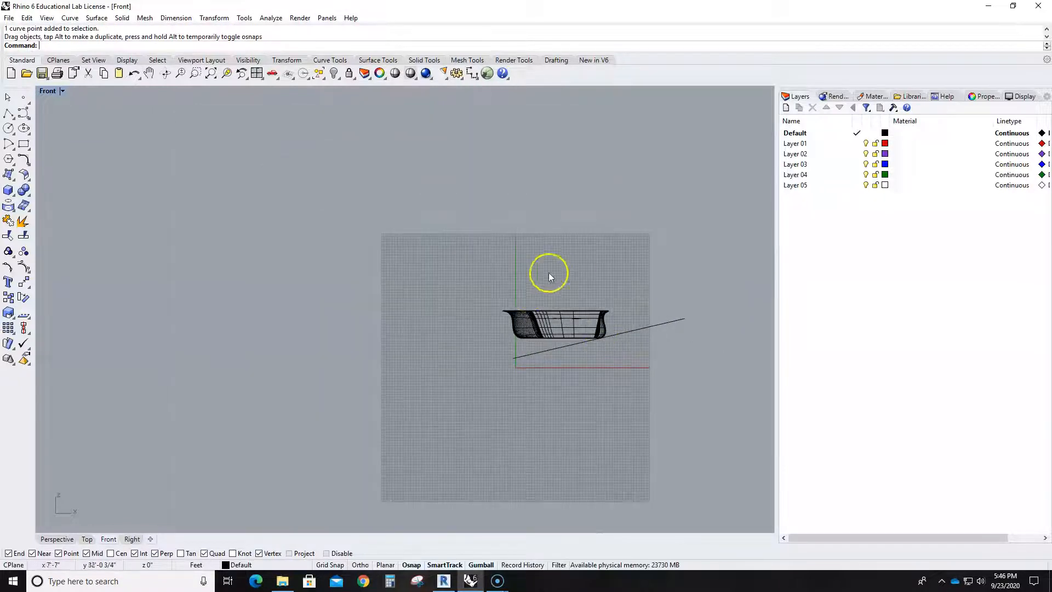
scroll(561, 375, up, 6)
scroll(561, 374, up, 2)
right_drag(600, 354, 437, 360)
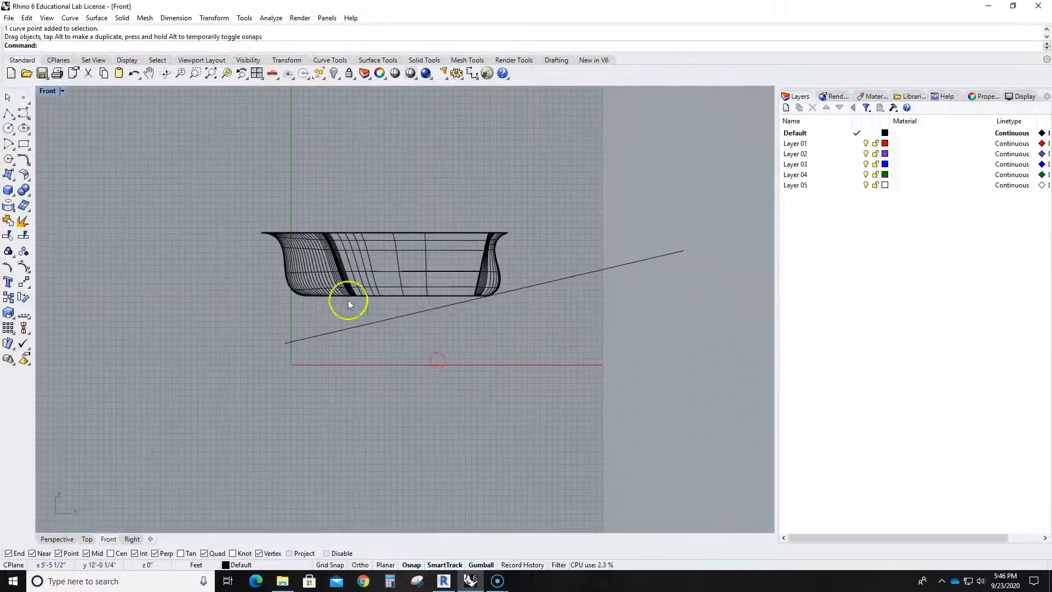
scroll(278, 323, up, 4)
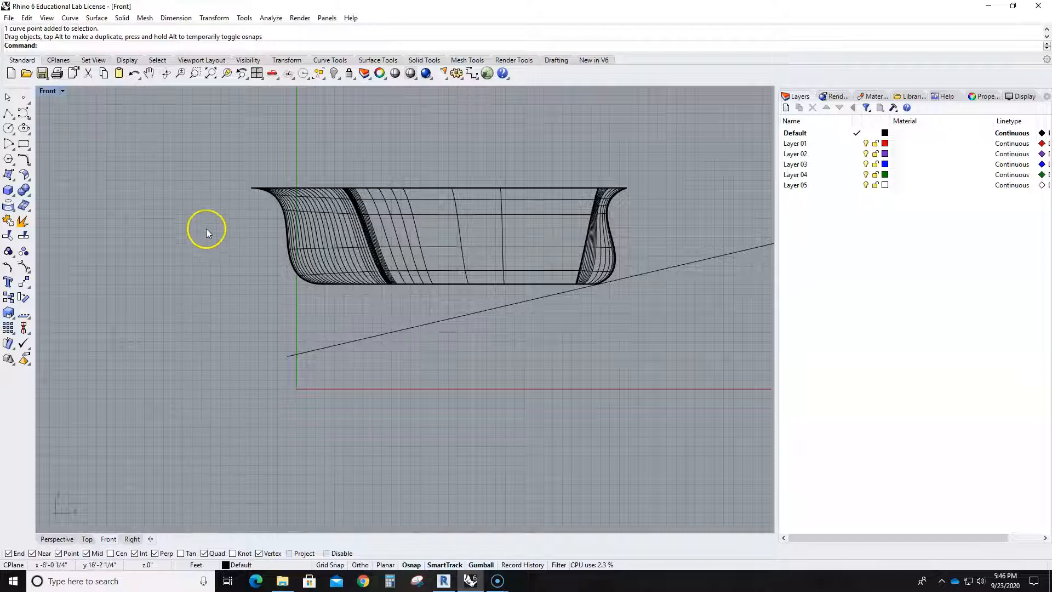
click(453, 377)
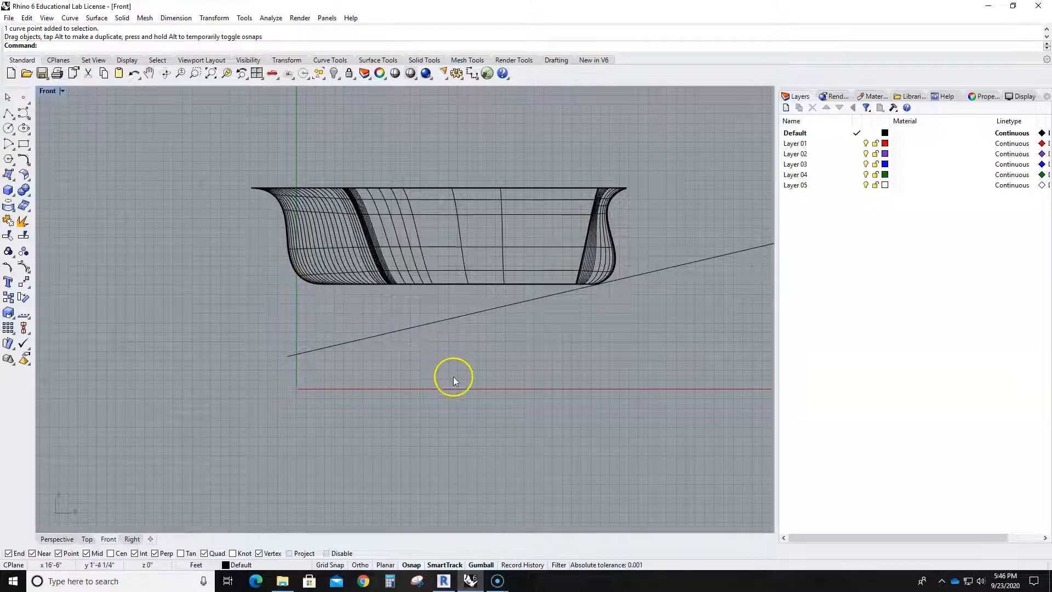
scroll(469, 343, down, 3)
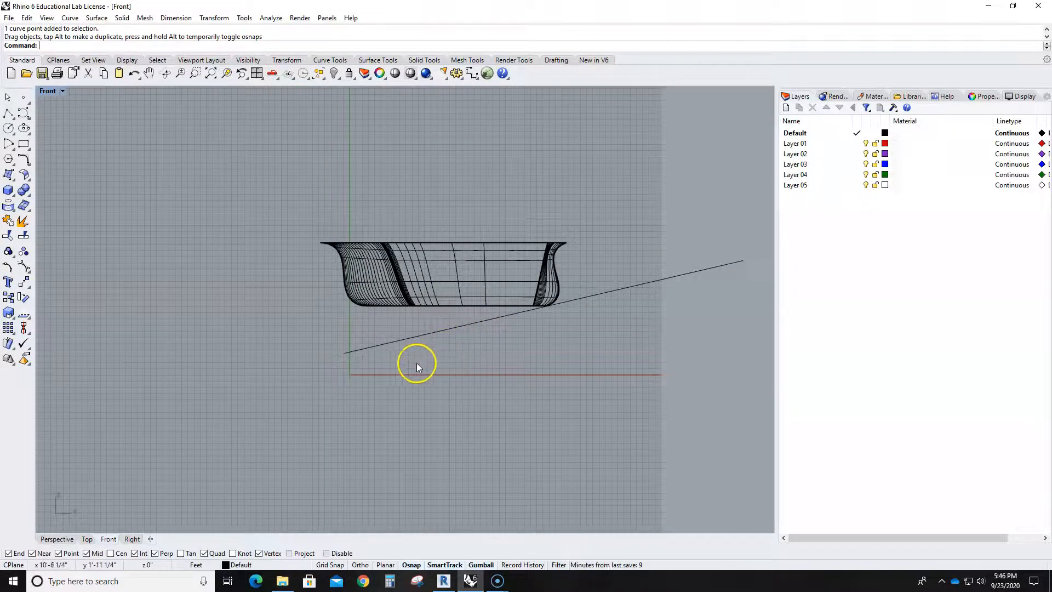
- In the Top view, move the handle line outward in the negative Y direction, clear of the tray's long side
double_click(49, 91)
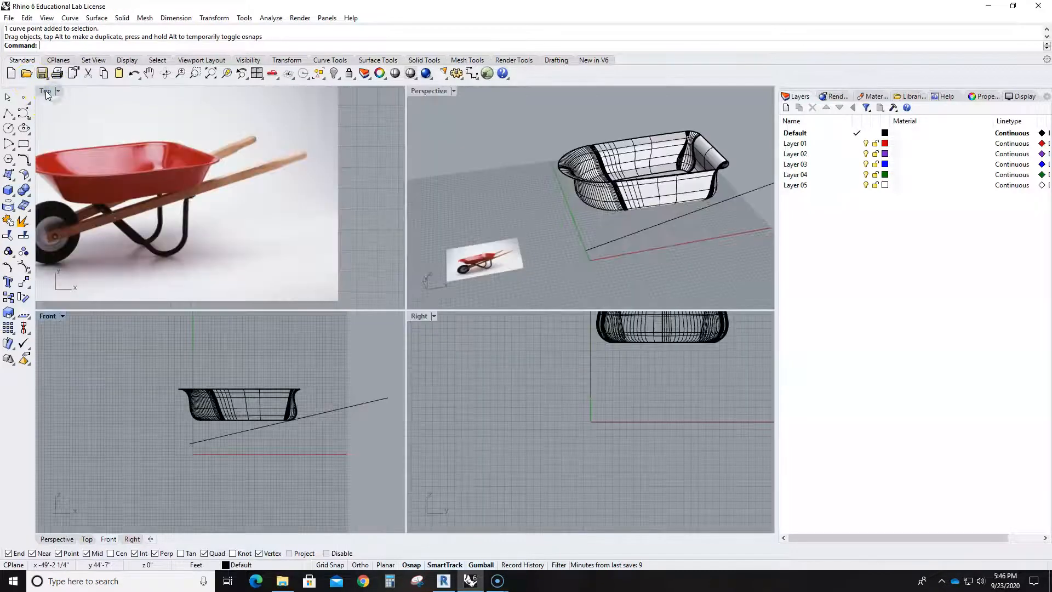
double_click(47, 93)
scroll(391, 283, down, 8)
right_drag(539, 363, 437, 329)
click(443, 287)
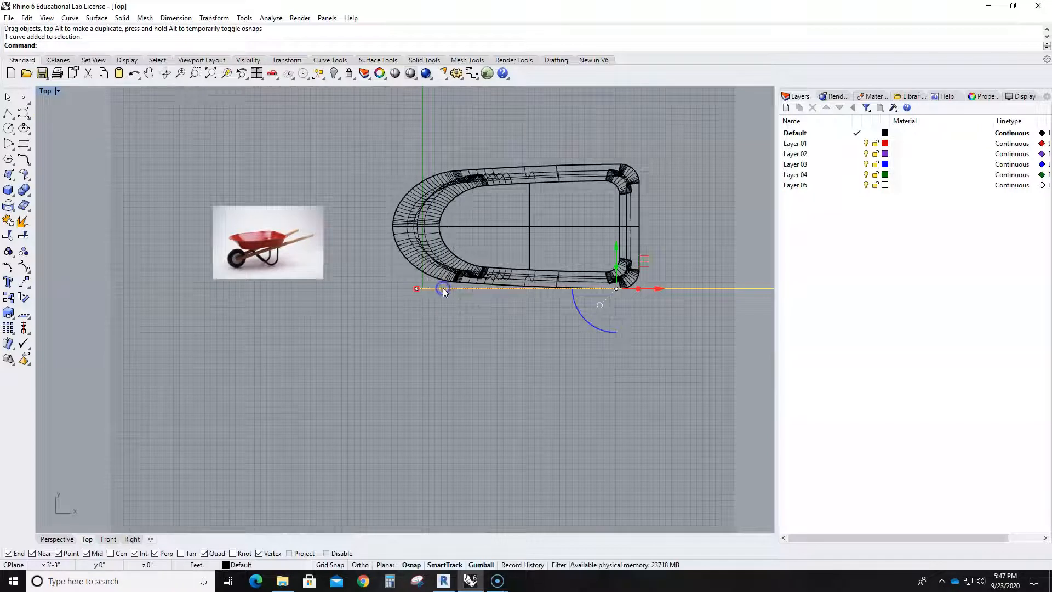
scroll(630, 273, down, 5)
drag(624, 245, 625, 254)
click(591, 341)
- In the Top view, draw a second straight polyline roughly parallel to the handle line, of similar length and farther from the tray
middle_click(560, 330)
right_drag(560, 329, 418, 313)
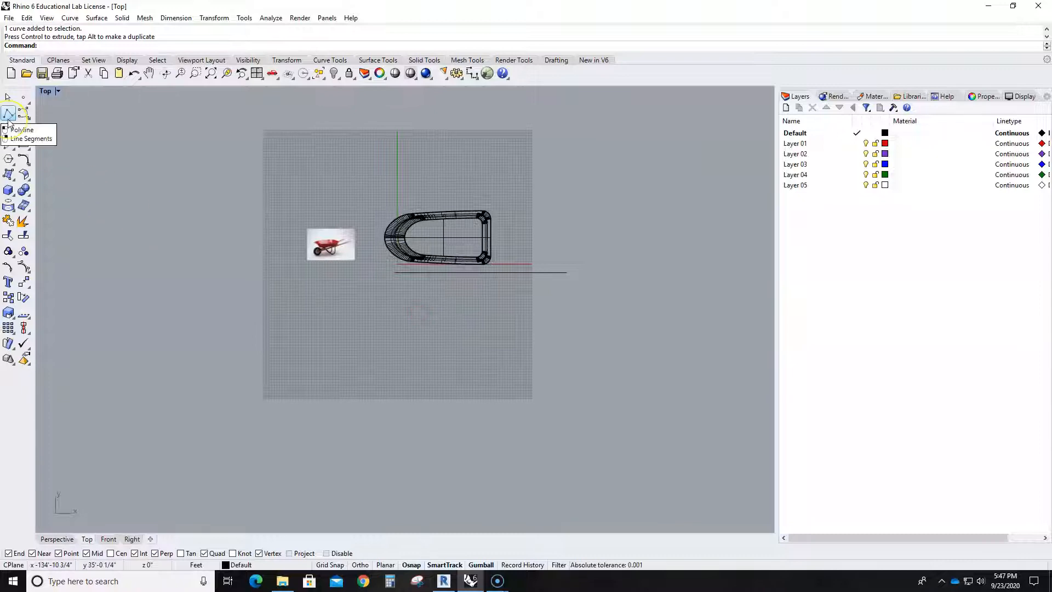
click(8, 114)
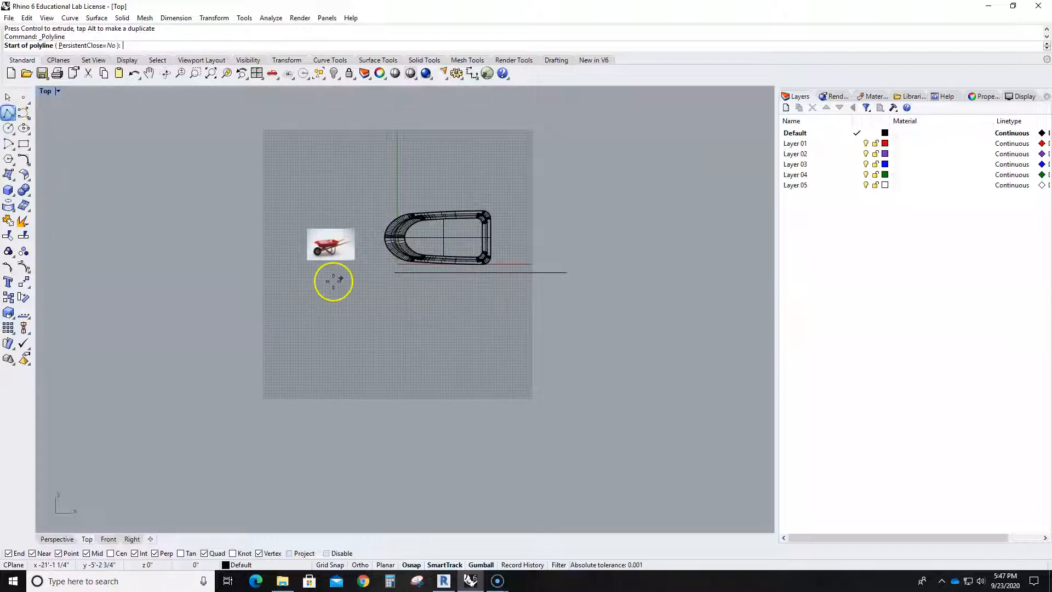
click(397, 293)
click(565, 292)
key(Return)
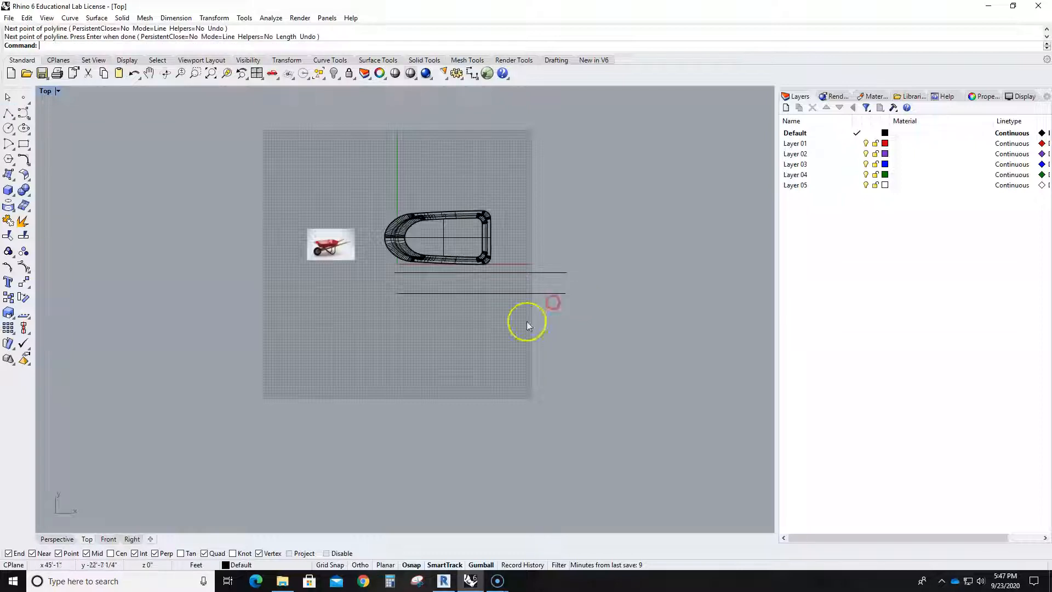
- In the Right view, draw a 2 by 2 ft square profile near the lower end of the sloping handle line
double_click(46, 93)
double_click(421, 315)
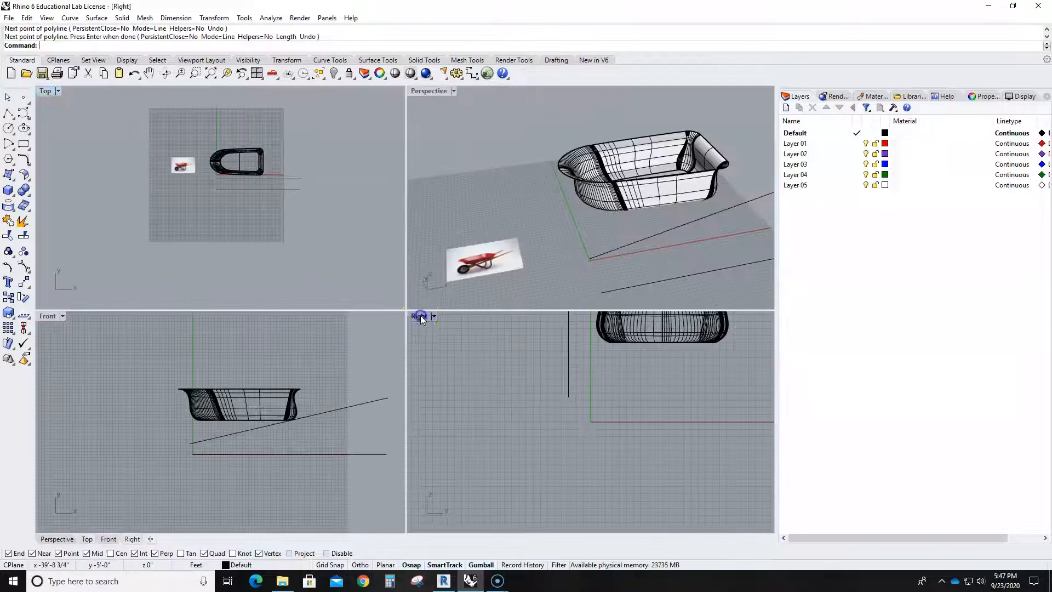
scroll(264, 251, down, 3)
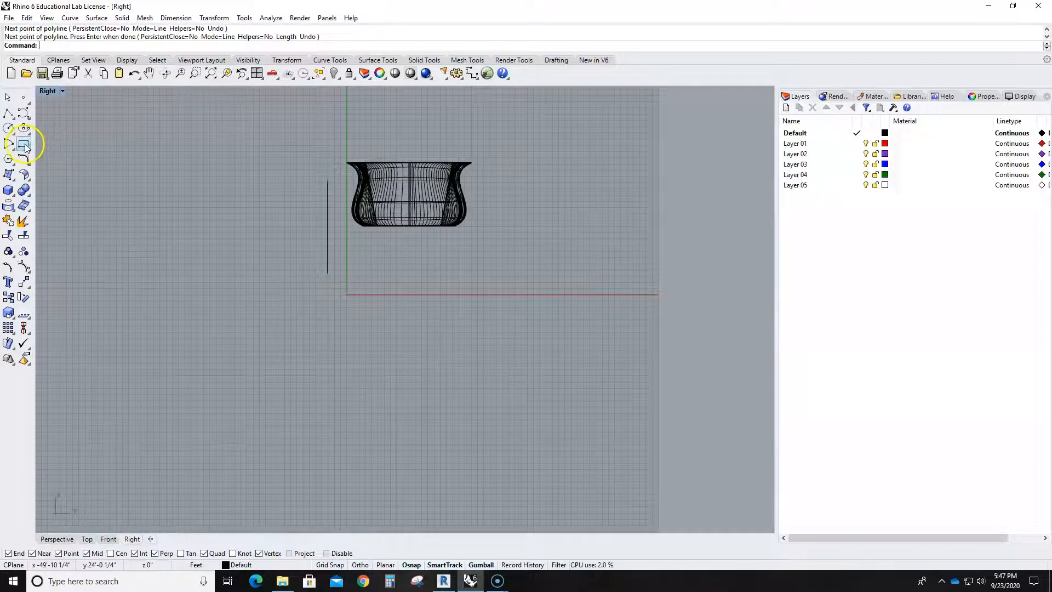
click(23, 144)
scroll(321, 273, up, 2)
scroll(322, 273, up, 1)
click(327, 274)
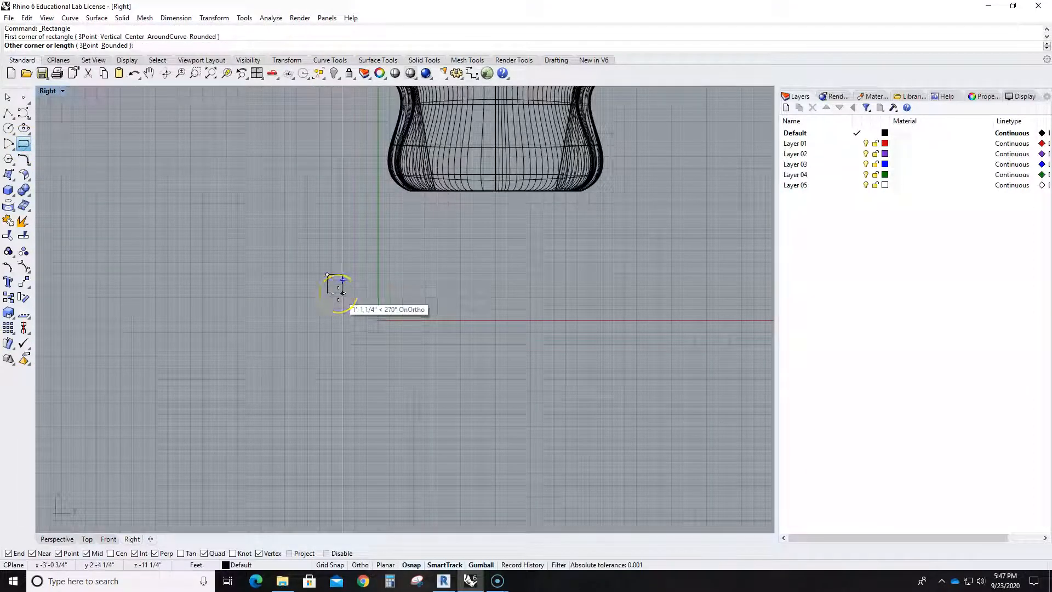
scroll(342, 280, up, 3)
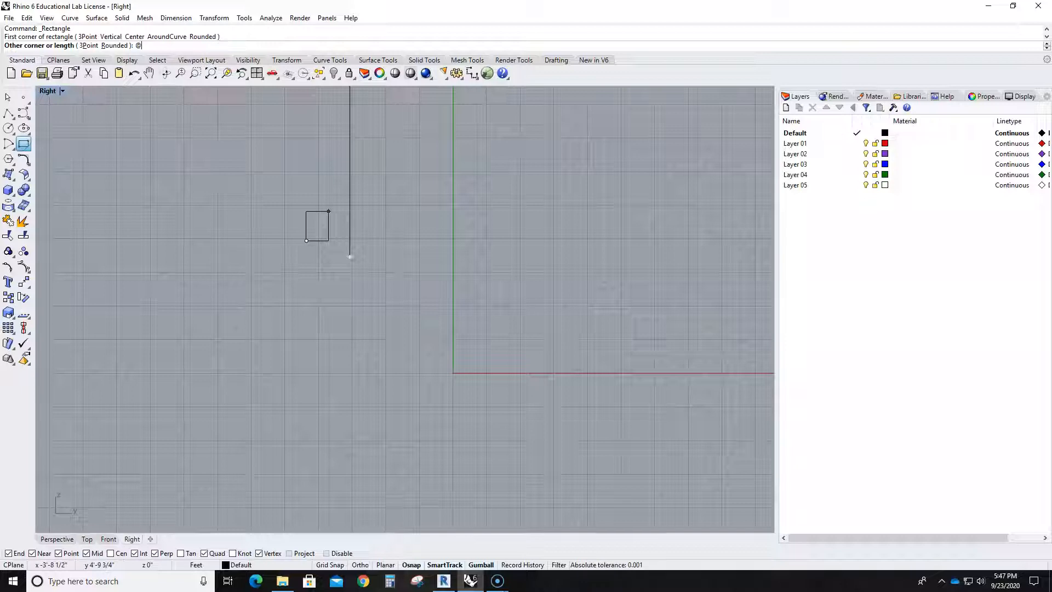
text(2,2)
key(Return)
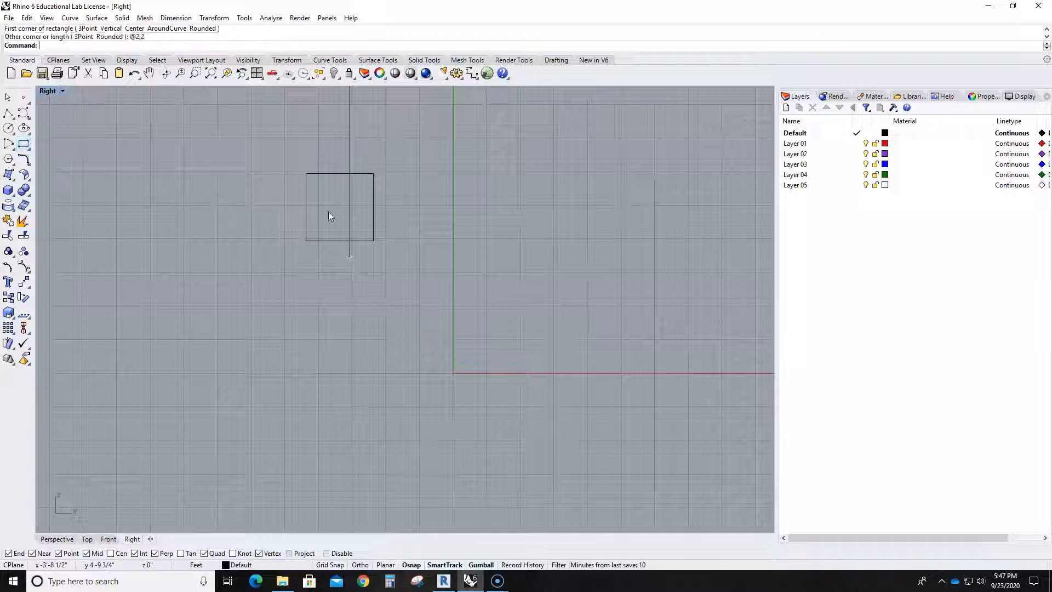
- In the Perspective view, delete the sloping handle line and keep the square and the horizontal line
drag(298, 159, 433, 258)
double_click(47, 91)
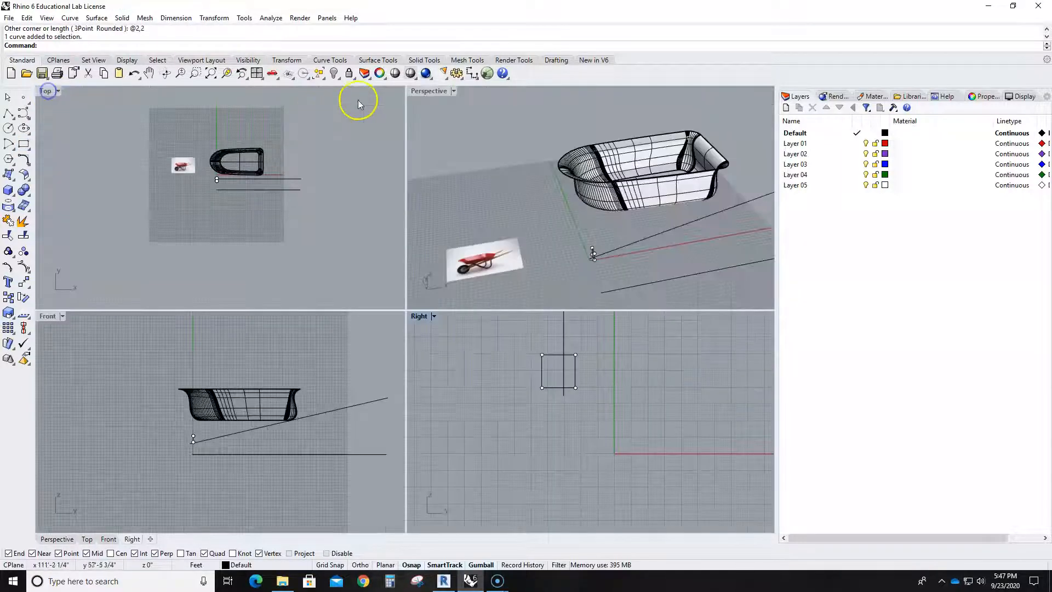
double_click(428, 91)
right_drag(470, 317, 548, 359)
click(548, 357)
key(Delete)
- Move the square by its lower corner onto the start point of the horizontal line
click(461, 395)
text(Move)
key(Return)
scroll(469, 408, up, 3)
click(481, 404)
click(581, 498)
scroll(581, 500, down, 5)
right_drag(655, 482, 431, 341)
key(Escape)
- Copy the square along the X direction from the start of the line toward its far end
click(156, 340)
click(255, 340)
scroll(301, 386, up, 3)
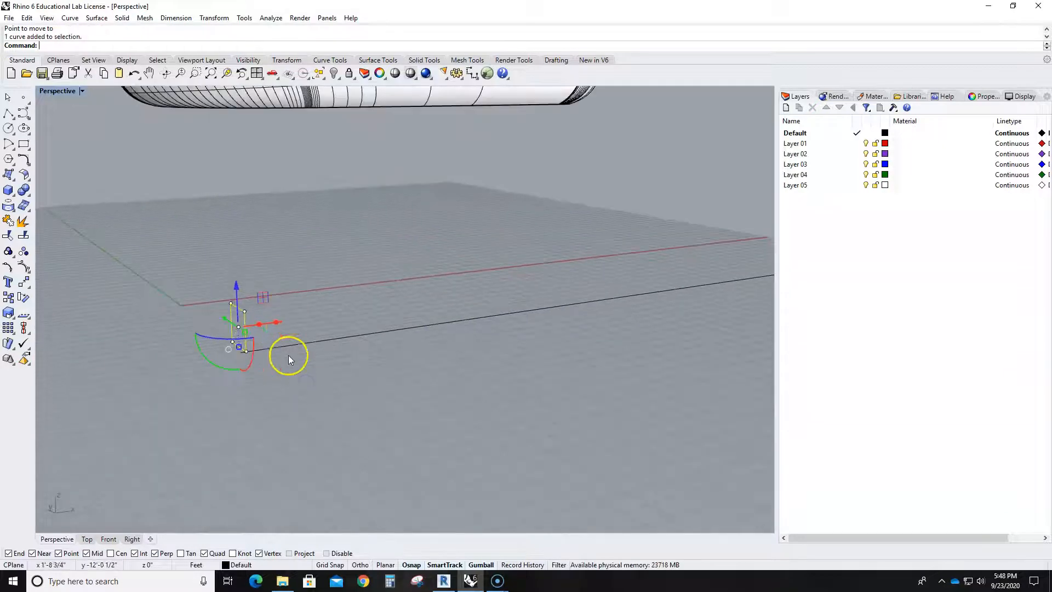
drag(274, 324, 739, 244)
click(728, 344)
scroll(691, 366, down, 3)
right_drag(691, 366, 553, 426)
scroll(545, 355, up, 4)
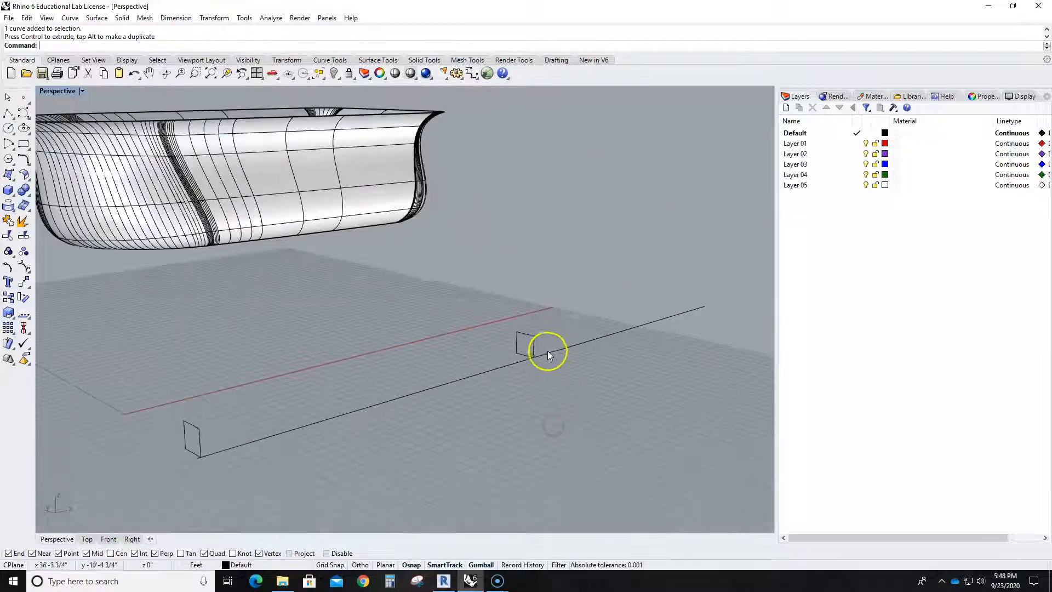
- Shift the copied square farther along X, to about three-quarters of the line's length
scroll(550, 348, down, 6)
click(551, 350)
drag(569, 332, 624, 313)
click(675, 317)
scroll(659, 309, up, 4)
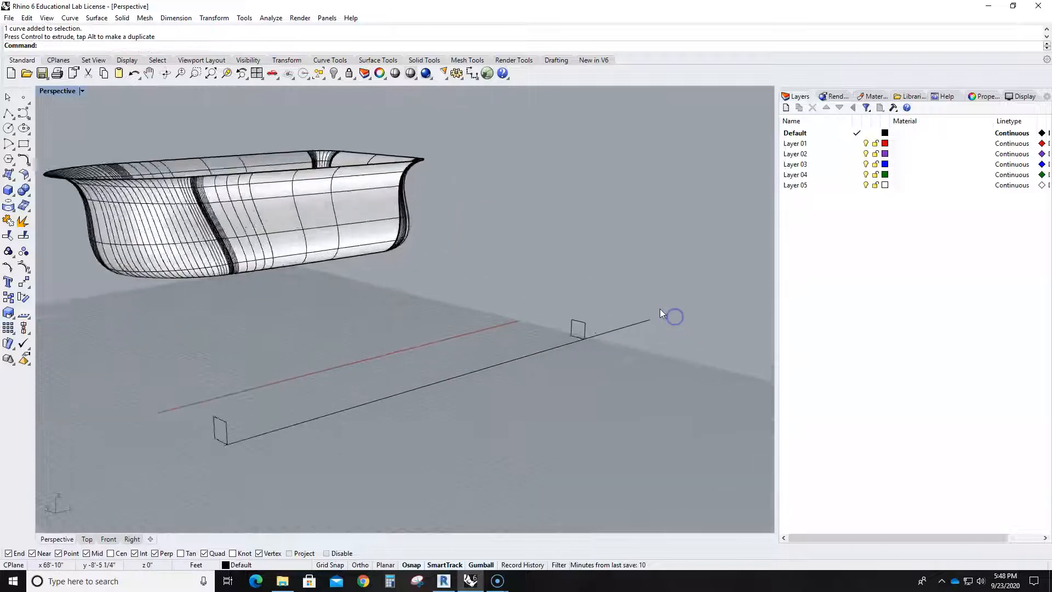
scroll(646, 314, up, 3)
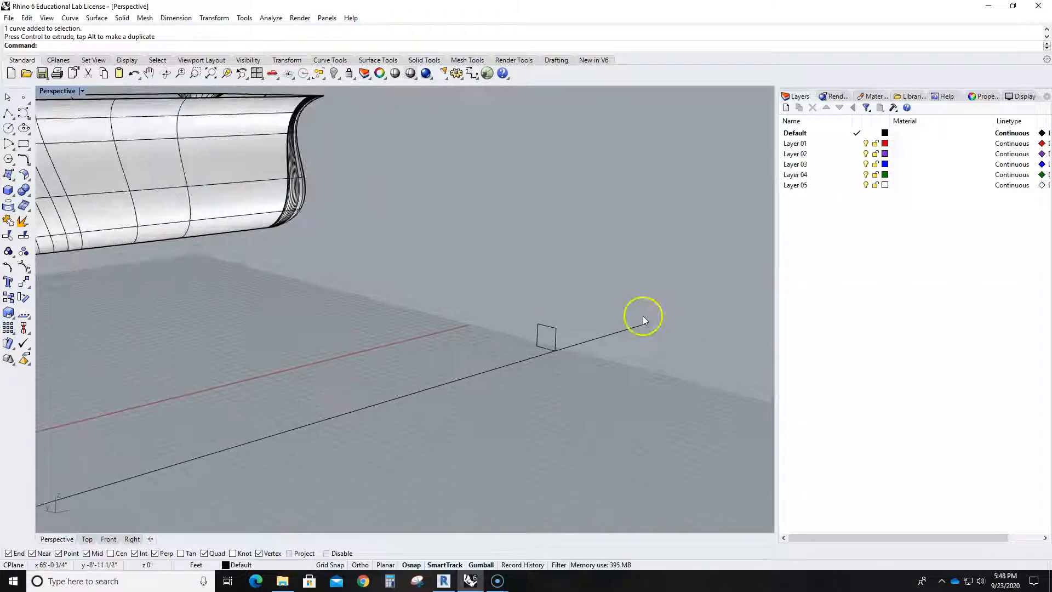
- In the Right view, draw a circle centred in the square profile and touching its sides
double_click(58, 91)
double_click(414, 311)
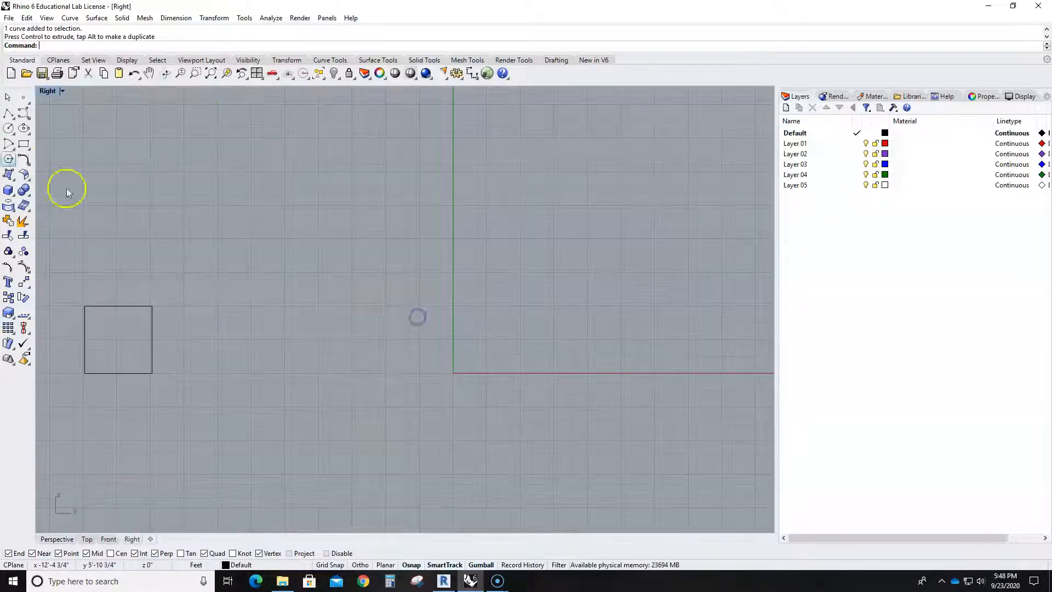
click(9, 128)
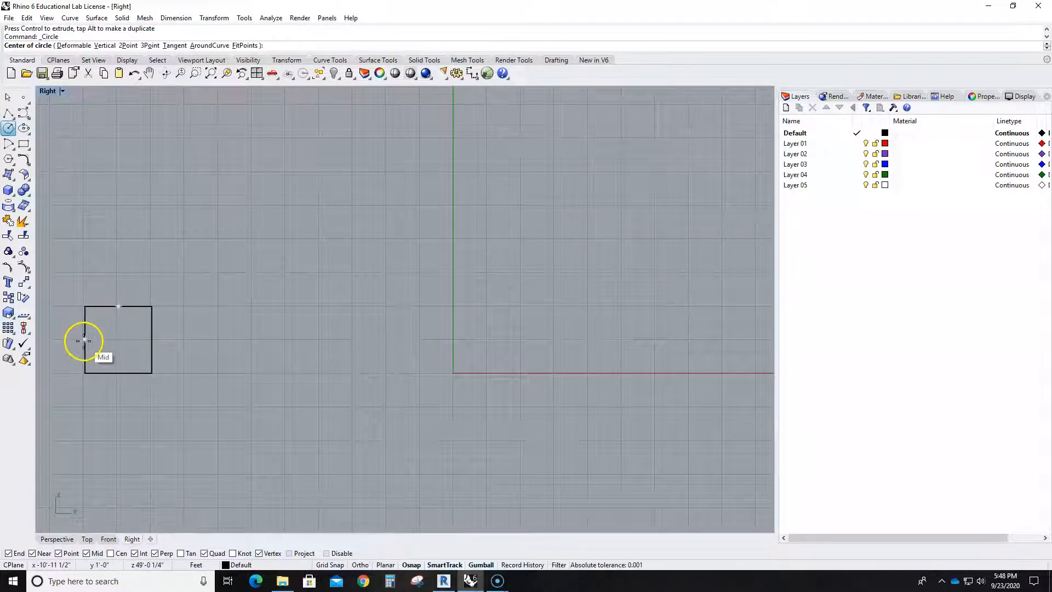
click(118, 340)
click(149, 340)
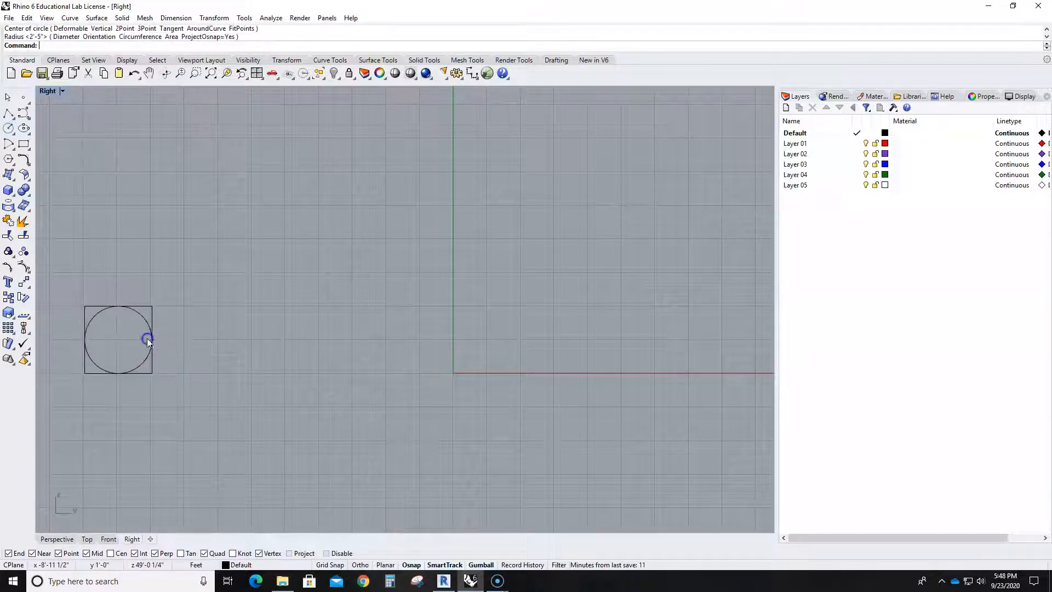
- In the Perspective view, move the circle along X from the copied square to the far end of the line
double_click(48, 92)
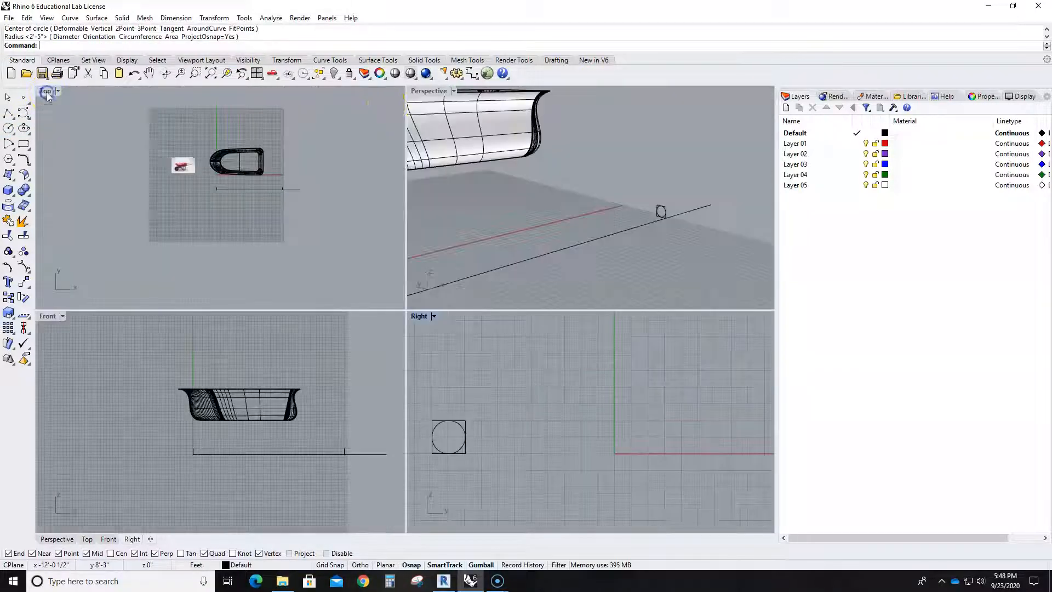
double_click(431, 91)
scroll(555, 301, up, 3)
click(544, 336)
drag(580, 325, 706, 286)
click(651, 416)
mouse_move(651, 416)
right_down()
mouse_move(608, 434)
mouse_move(601, 423)
mouse_move(639, 380)
right_up()
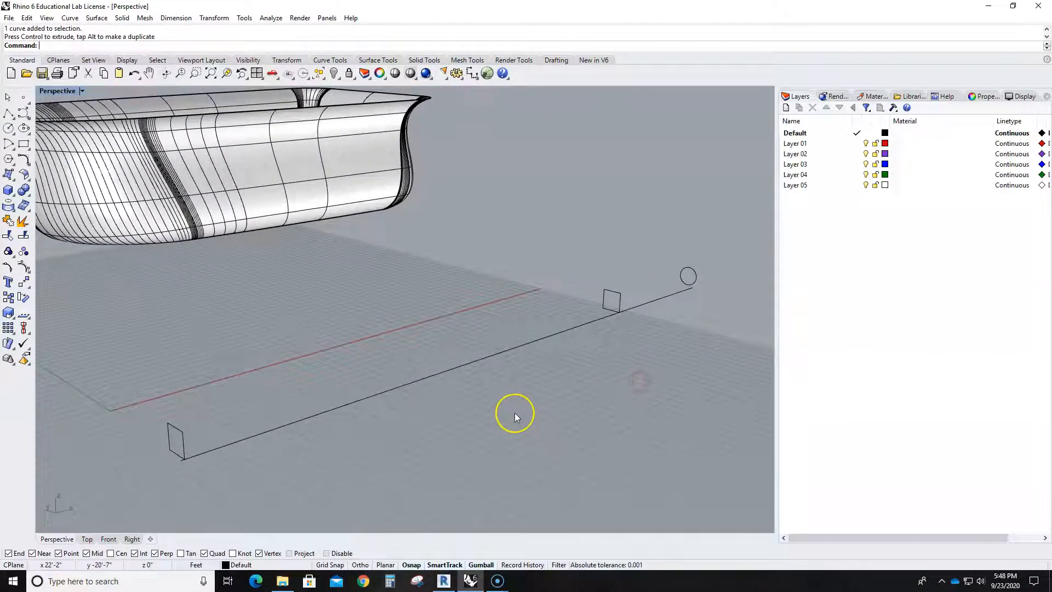
- Create the handle with a one-rail sweep along the line through both squares and the end circle, keeping the default seam points
text(Sweep2)
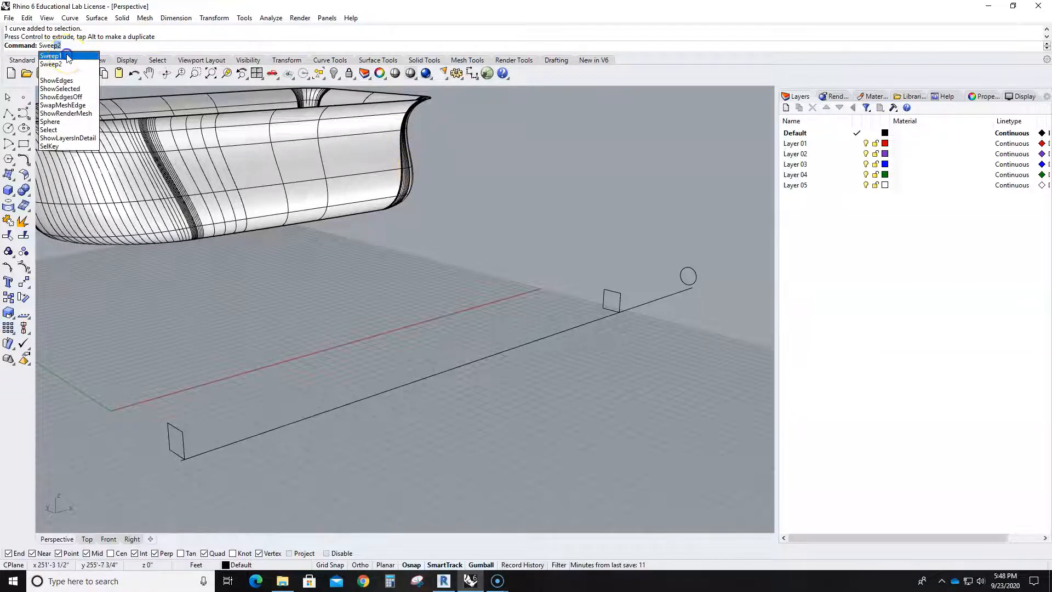
click(66, 56)
click(235, 443)
click(181, 440)
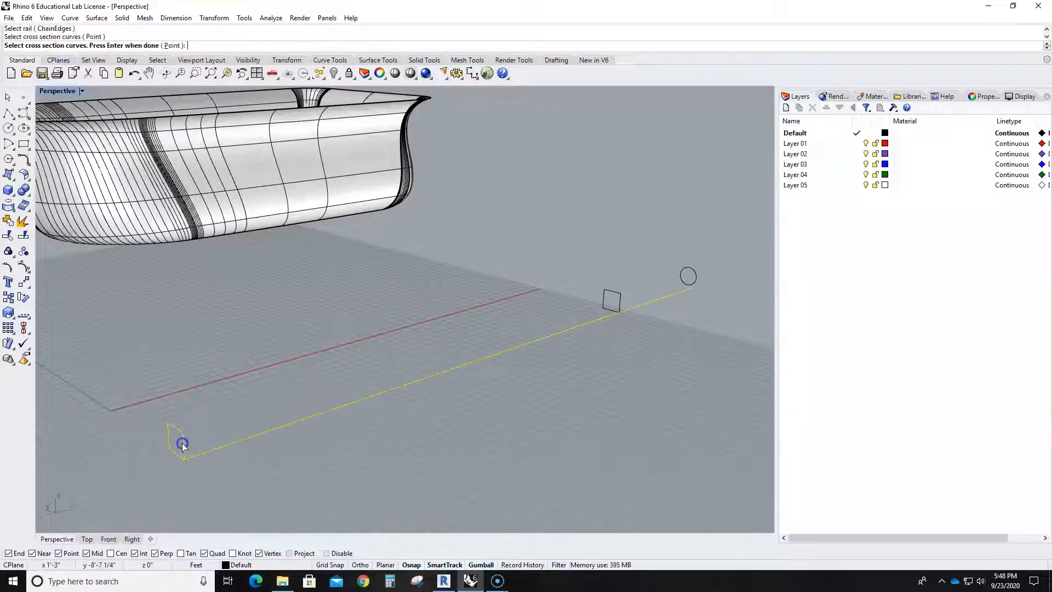
click(621, 308)
click(695, 280)
key(Return)
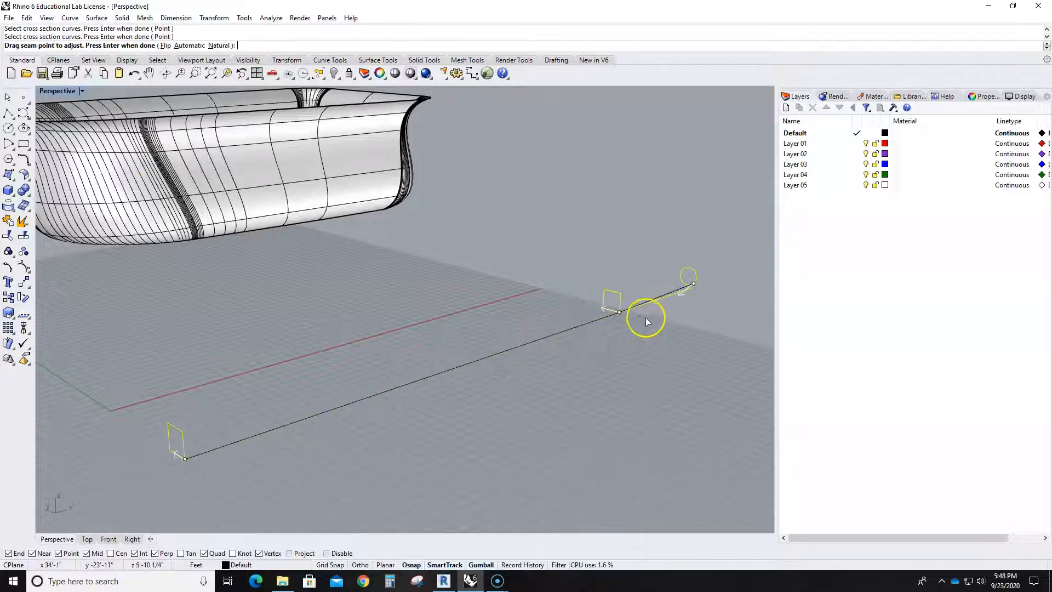
scroll(670, 308, up, 5)
right_drag(683, 344, 591, 367)
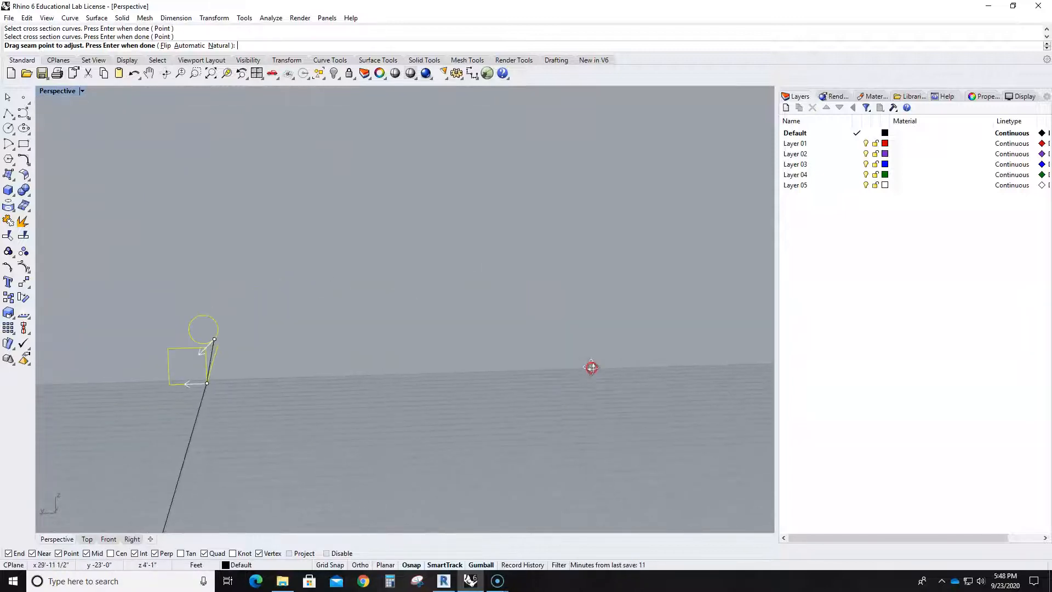
right_click(591, 368)
click(529, 394)
- Cap both open ends of the swept handle to make it a closed solid
right_drag(492, 399, 411, 411)
scroll(402, 420, down, 8)
click(400, 419)
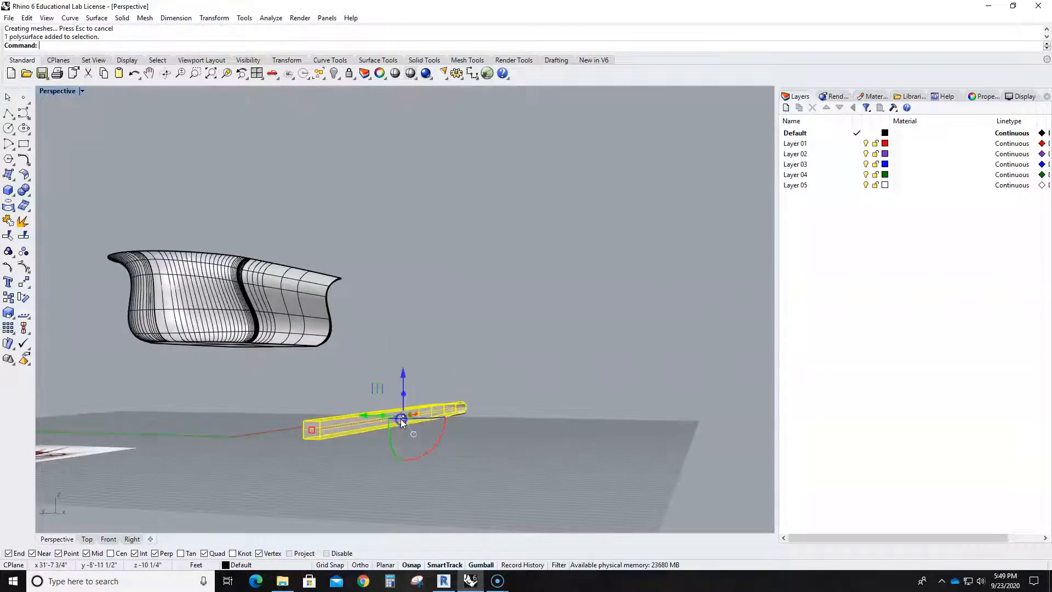
text(p)
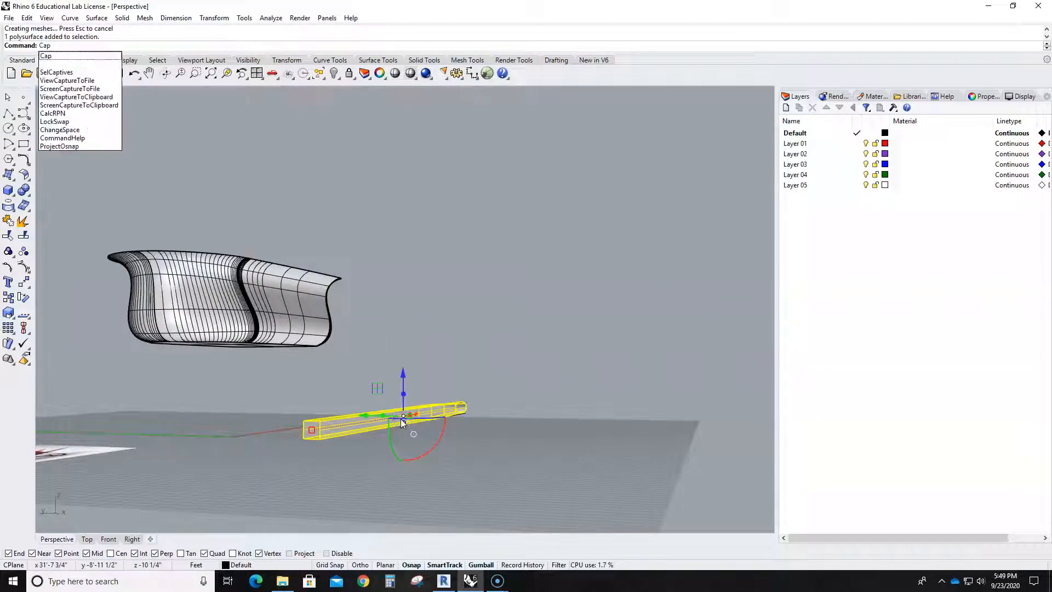
key(Return)
click(501, 351)
right_drag(502, 351, 460, 371)
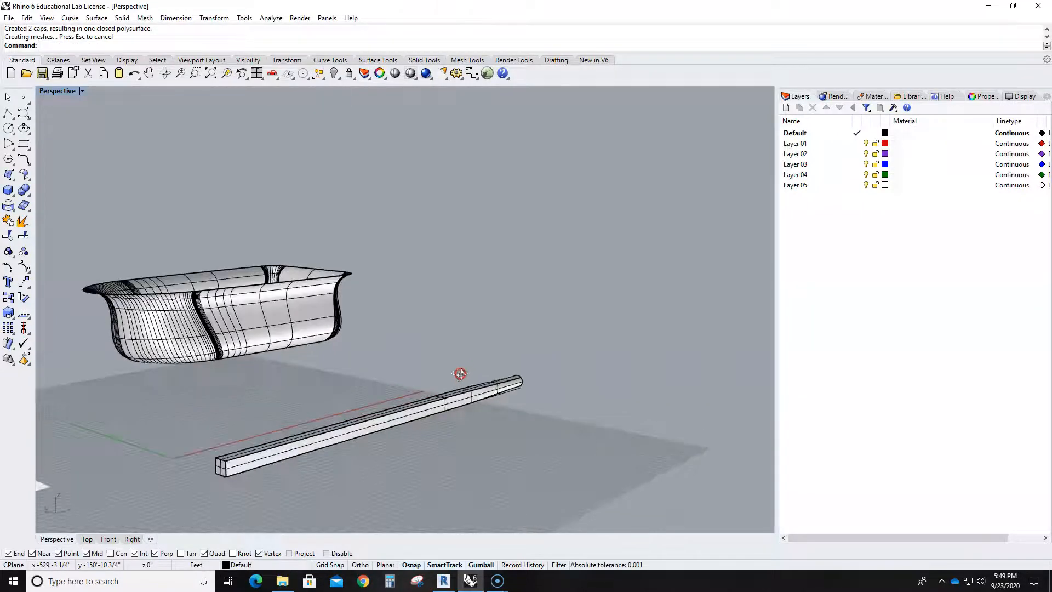
- In the Front view, duplicate the handle upward and rotate the copy so it slopes up beneath the tray toward its round grip end
double_click(57, 91)
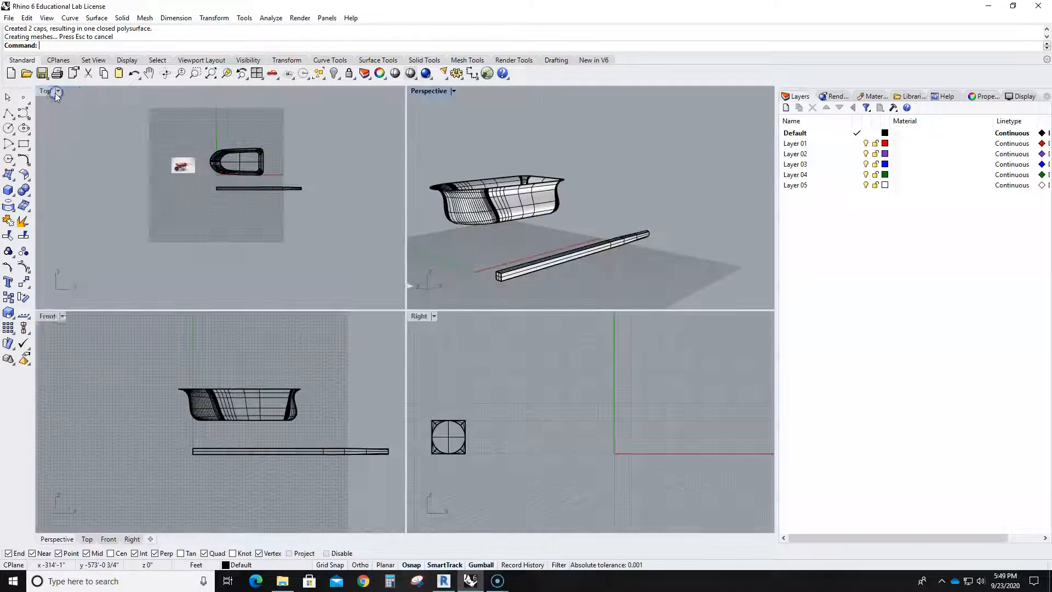
double_click(47, 316)
click(343, 364)
click(478, 347)
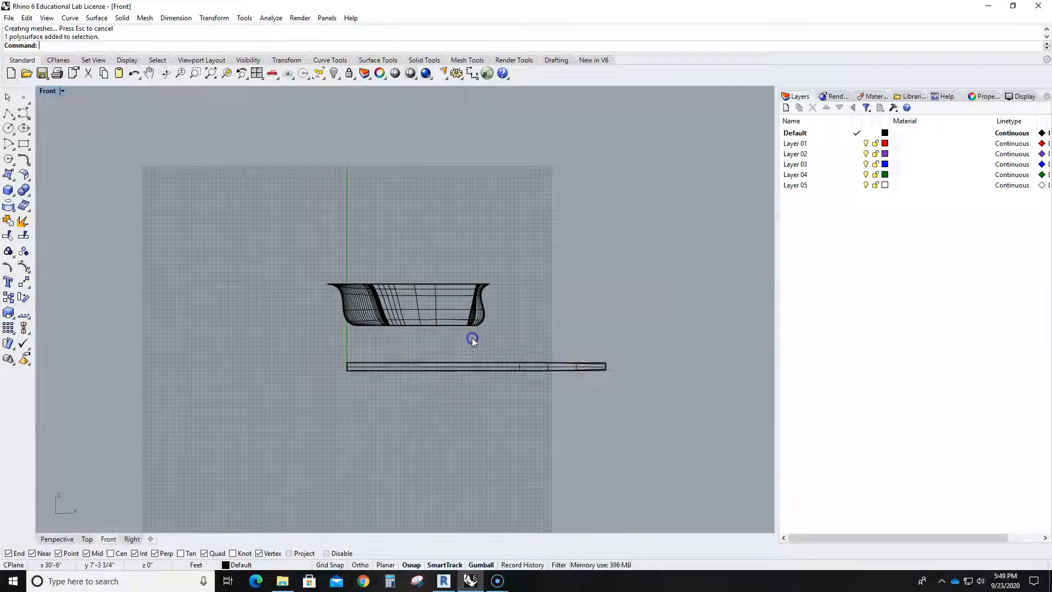
click(499, 365)
drag(475, 341, 474, 290)
mouse_move(442, 334)
mouse_down()
mouse_move(452, 353)
mouse_move(446, 344)
mouse_up()
drag(460, 301, 471, 301)
click(543, 252)
- Move the original horizontal handle with its construction curves far in negative X, clear of the tray
click(503, 369)
click(511, 364)
click(625, 395)
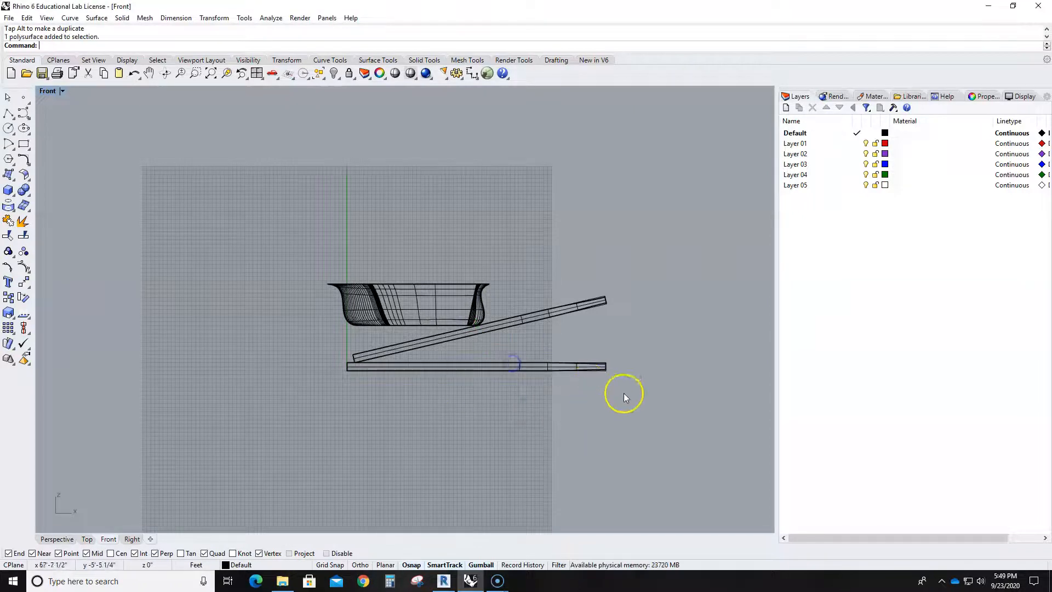
drag(498, 363, 120, 374)
click(275, 429)
- Check the handle layout in the photo, move the sloped handle under the tray in the Top view and angle its grip end outward
double_click(44, 91)
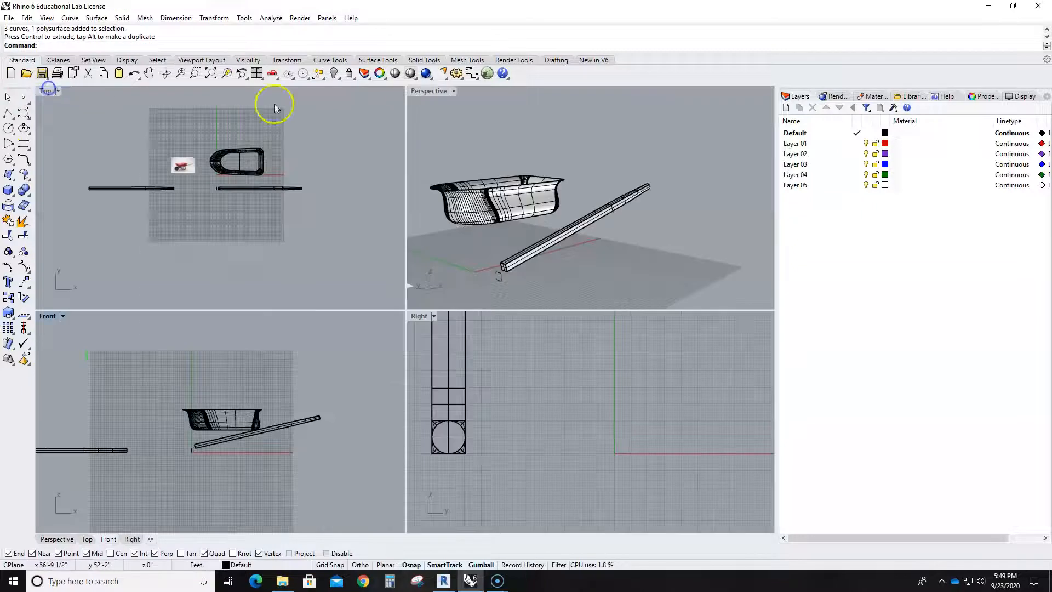
click(221, 165)
scroll(222, 163, up, 3)
scroll(192, 213, up, 5)
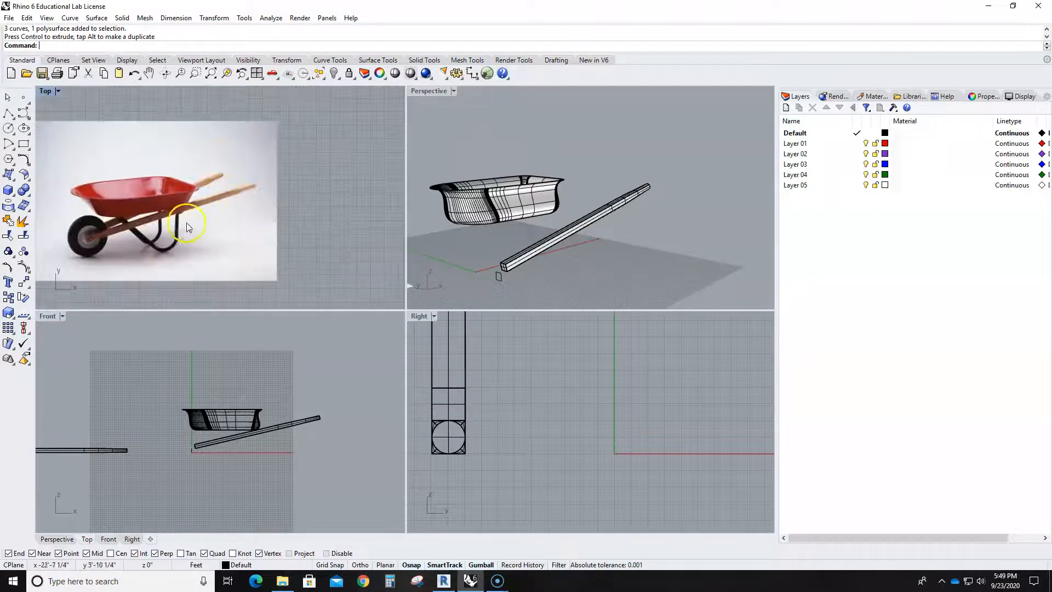
scroll(186, 179, down, 8)
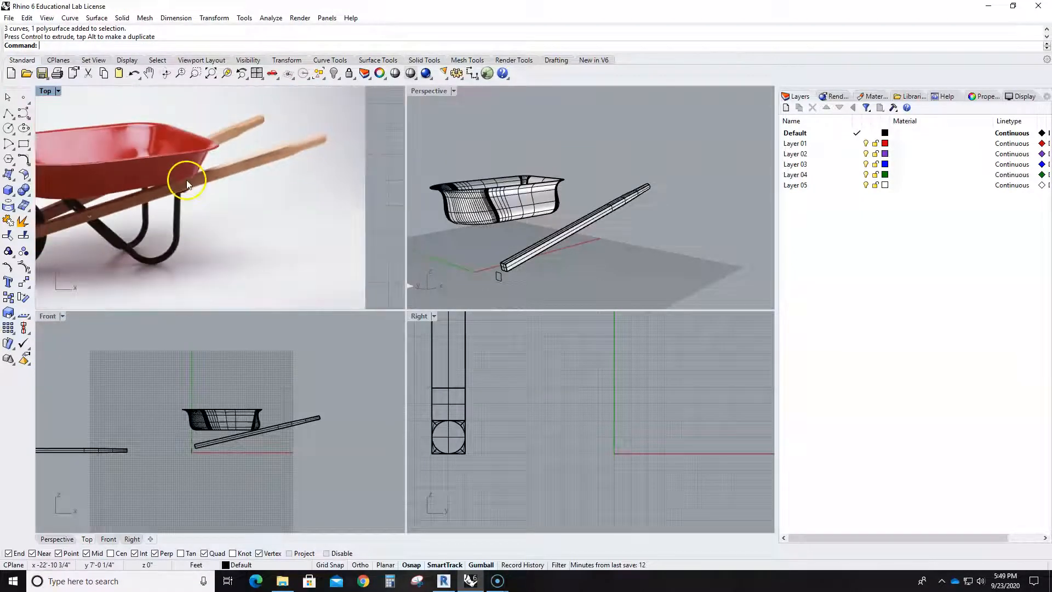
click(342, 215)
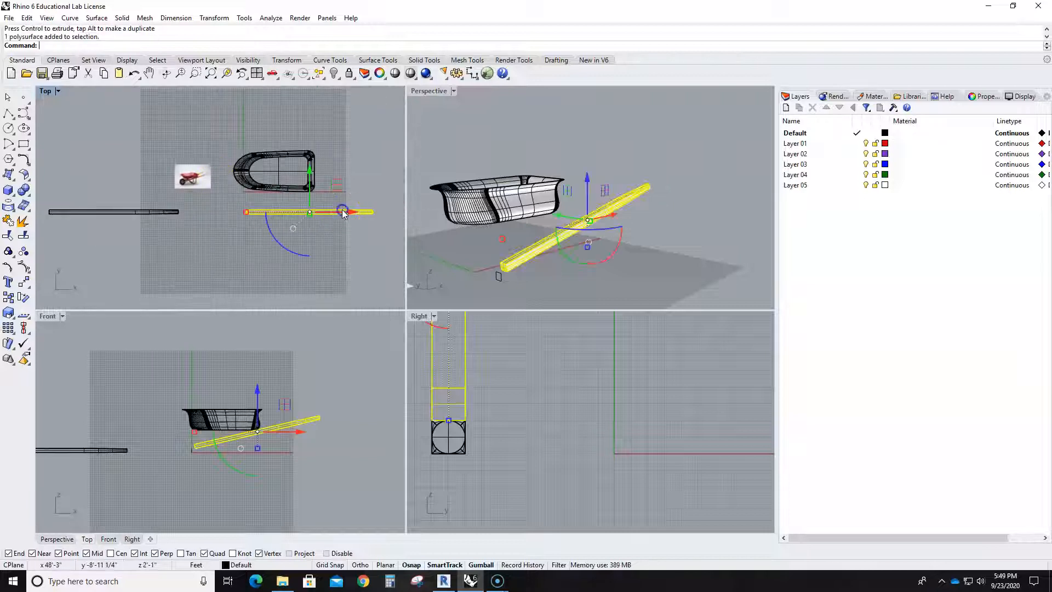
scroll(312, 196, up, 2)
drag(308, 209, 307, 155)
scroll(259, 198, up, 2)
drag(302, 205, 299, 188)
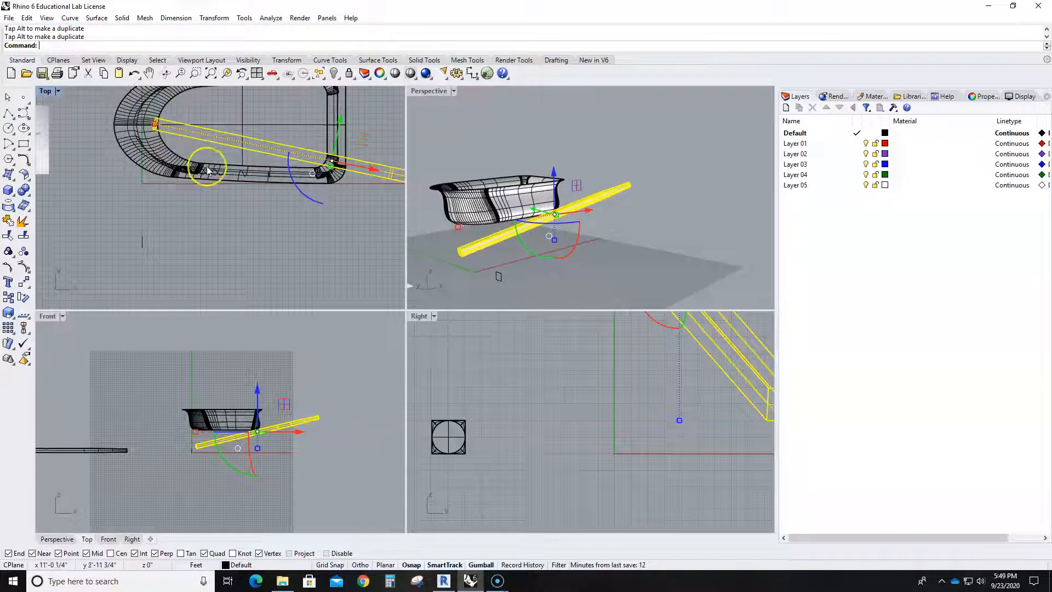
- Examine in the reference photo where the handles meet the wheel and compare that with the handle in the Top view
scroll(203, 195, down, 6)
scroll(159, 196, up, 6)
middle_click(159, 196)
right_drag(156, 212, 267, 237)
double_click(45, 92)
scroll(165, 258, up, 5)
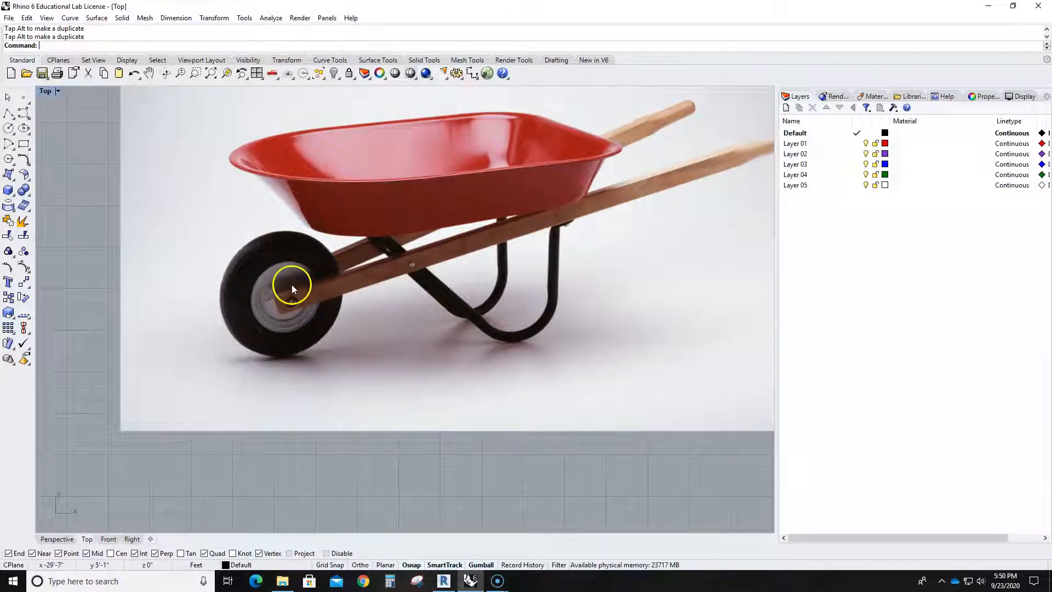
scroll(292, 285, down, 5)
scroll(588, 312, up, 4)
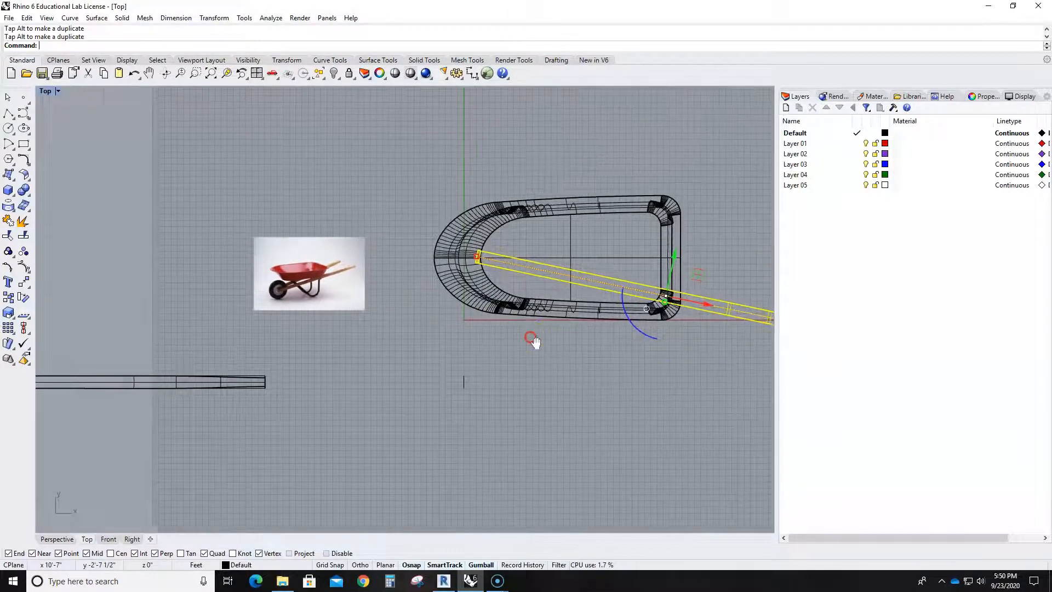
- In the Top view, rotate the handle to a shallower outward angle and offset its front end slightly from the tray's centreline
drag(613, 306, 614, 305)
click(255, 253)
scroll(446, 347, down, 5)
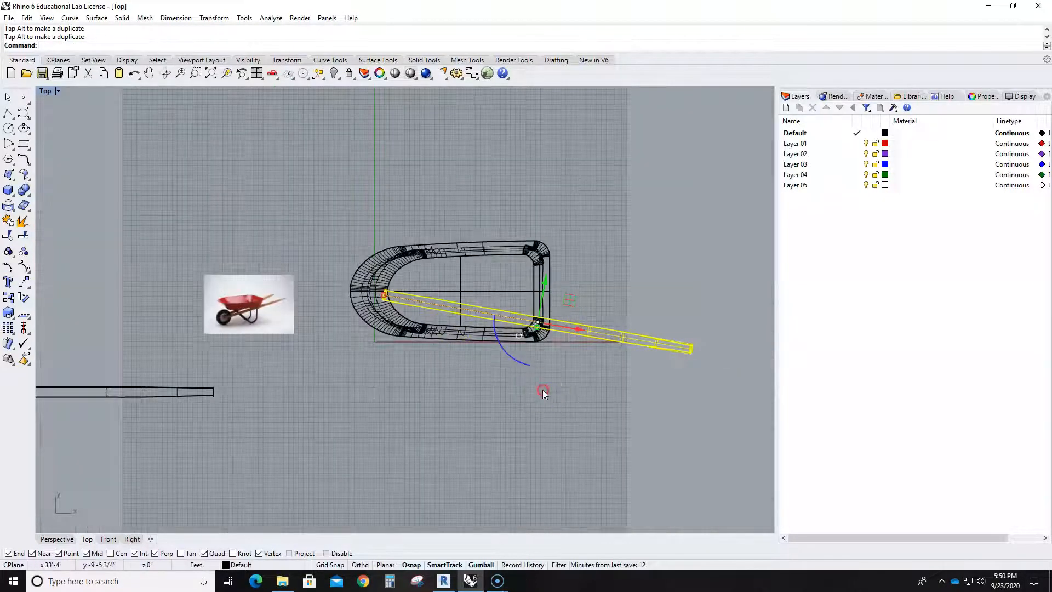
right_drag(544, 392, 530, 386)
scroll(526, 376, up, 3)
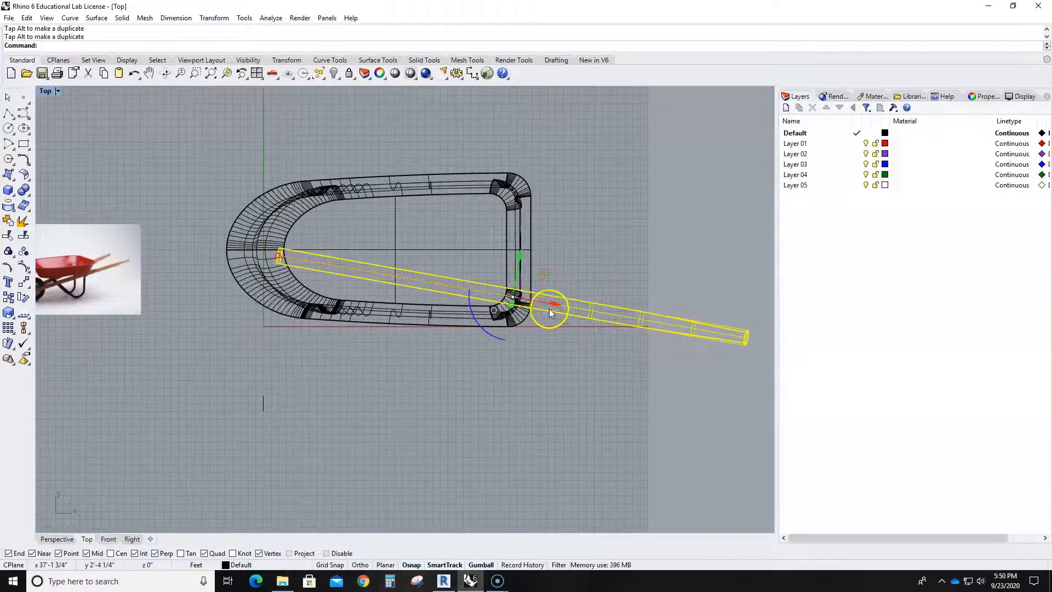
scroll(482, 342, up, 3)
drag(503, 285, 501, 281)
scroll(526, 337, down, 6)
click(540, 345)
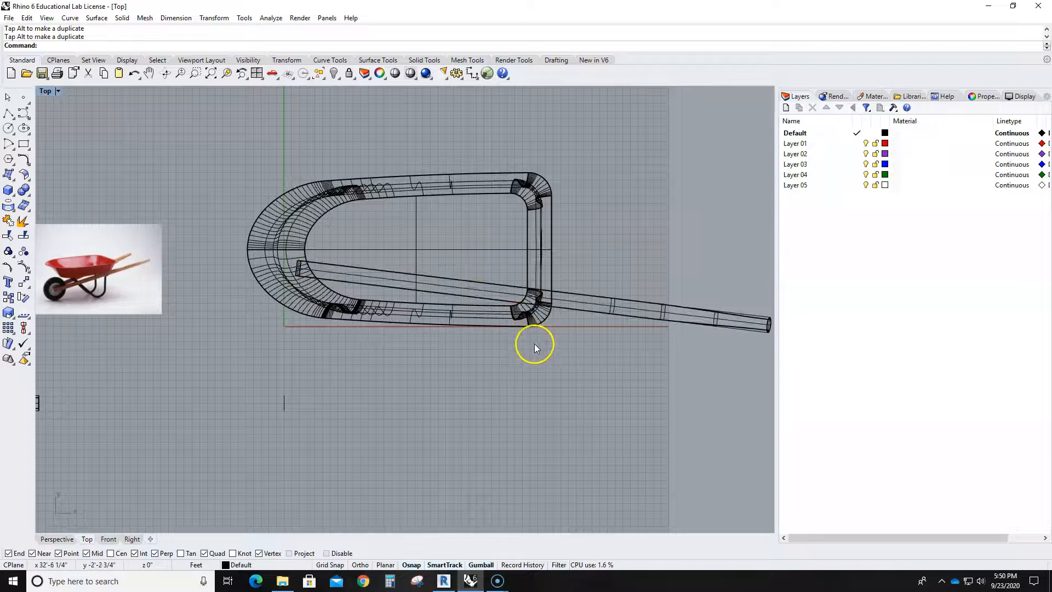
- Nudge the sloped handle slightly toward the tray's centreline in the Top view
click(617, 312)
drag(531, 271, 531, 265)
click(455, 376)
scroll(266, 300, up, 6)
click(9, 114)
scroll(504, 210, down, 3)
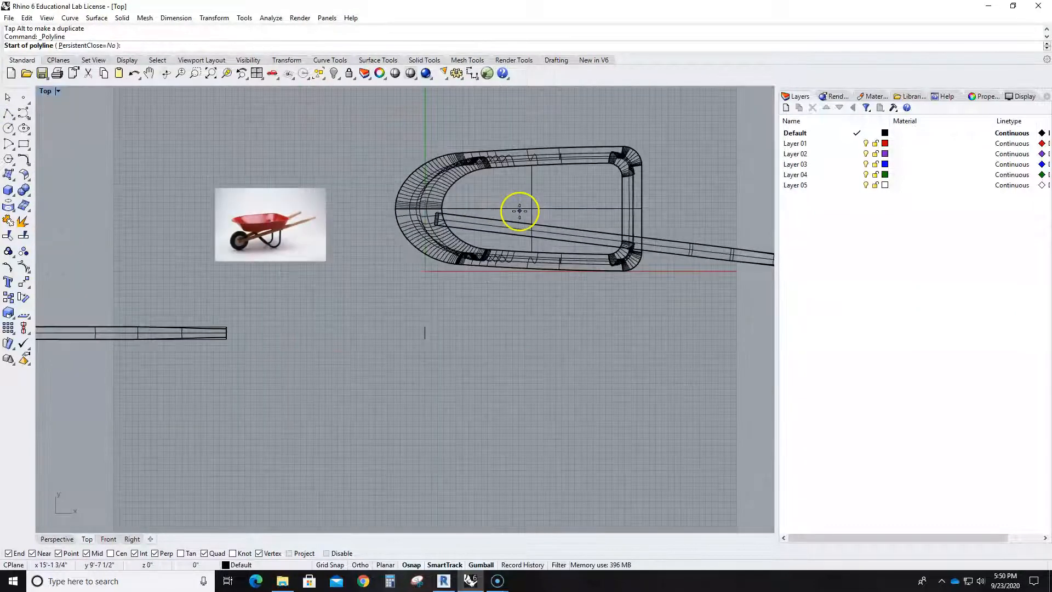
click(390, 208)
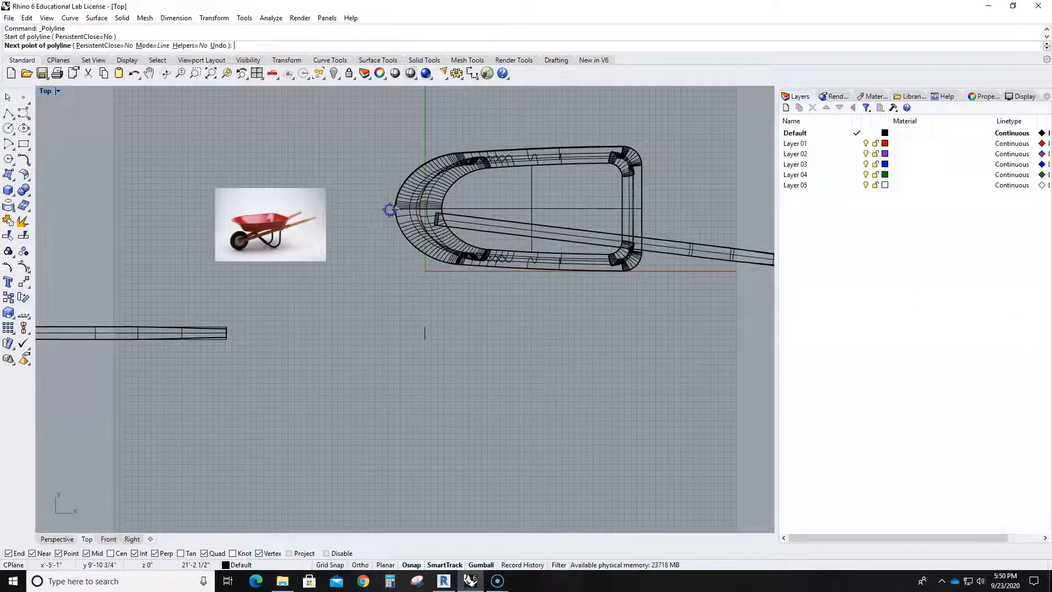
click(158, 207)
key(Escape)
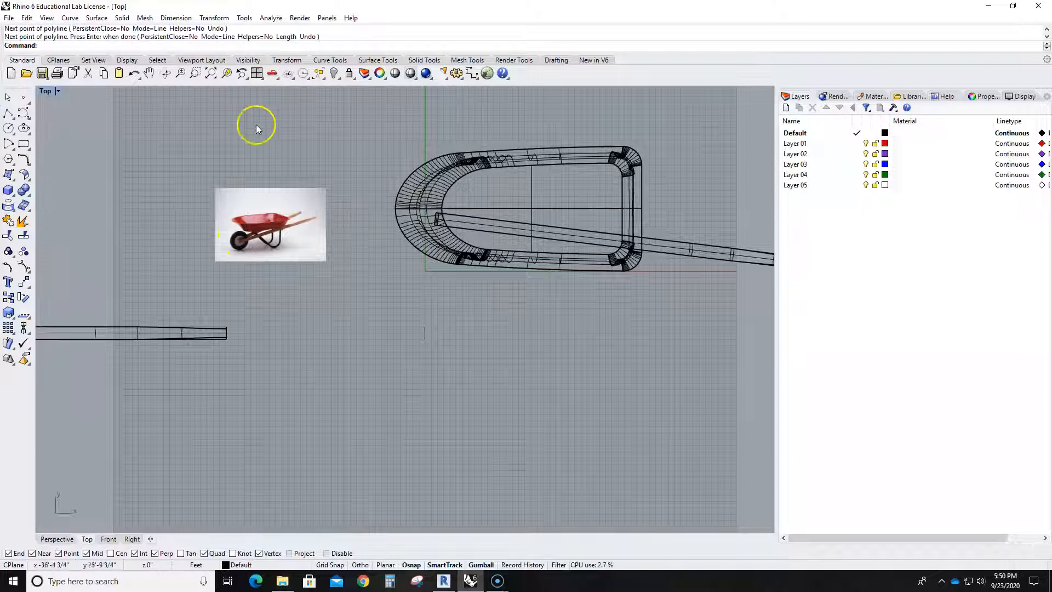
- Draw a straight polyline about 39 feet long in negative X from the tray's front tip, along the tray's centreline
click(9, 114)
click(393, 207)
click(148, 207)
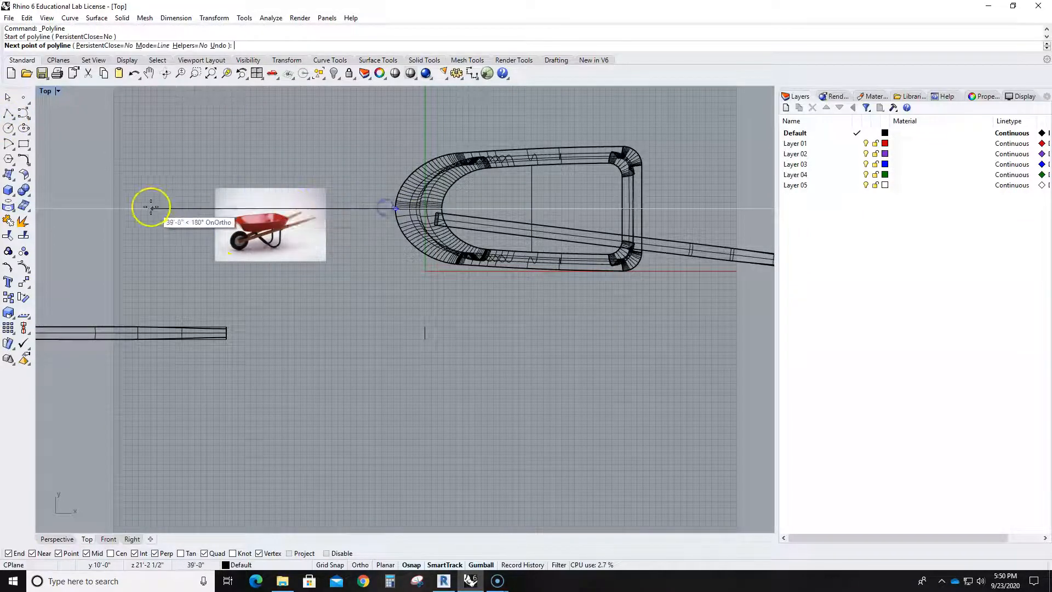
right_click(153, 217)
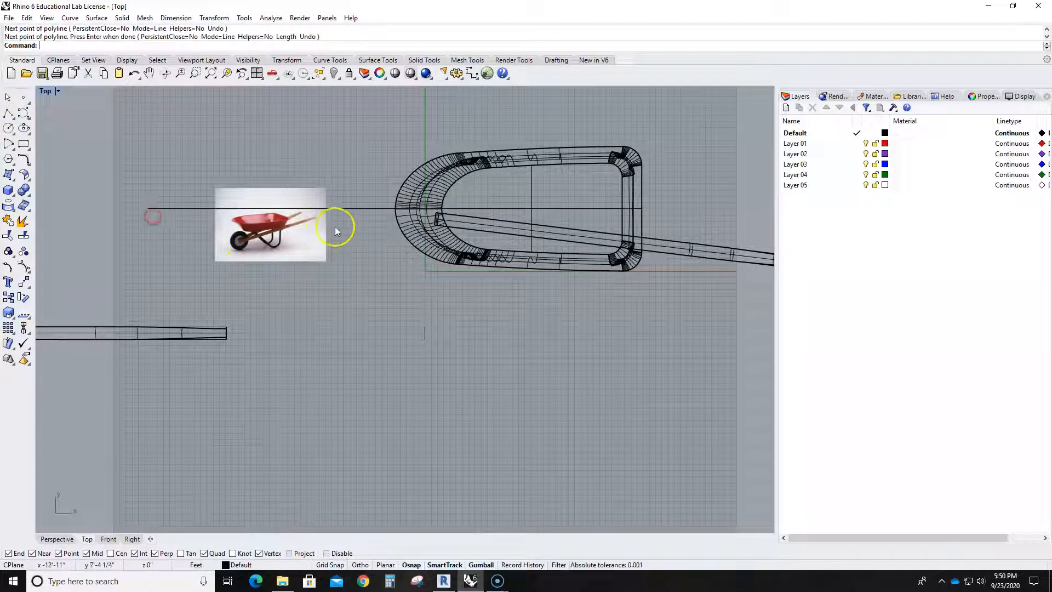
- Extend the centreline through the whole tray by moving its end at the tray's front tip past the rear edge
click(372, 209)
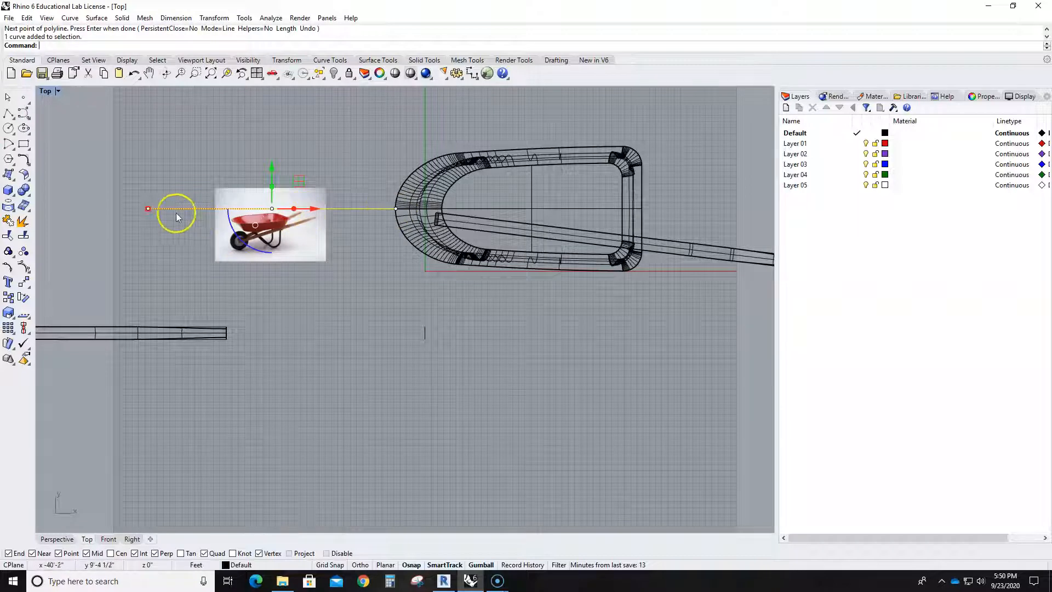
click(396, 208)
drag(395, 208, 711, 208)
click(587, 322)
- Examine the handle in the Perspective view and how the handles flank the wheel in the reference photo
scroll(469, 288, up, 4)
right_drag(453, 293, 455, 340)
double_click(48, 91)
right_drag(527, 241, 570, 257)
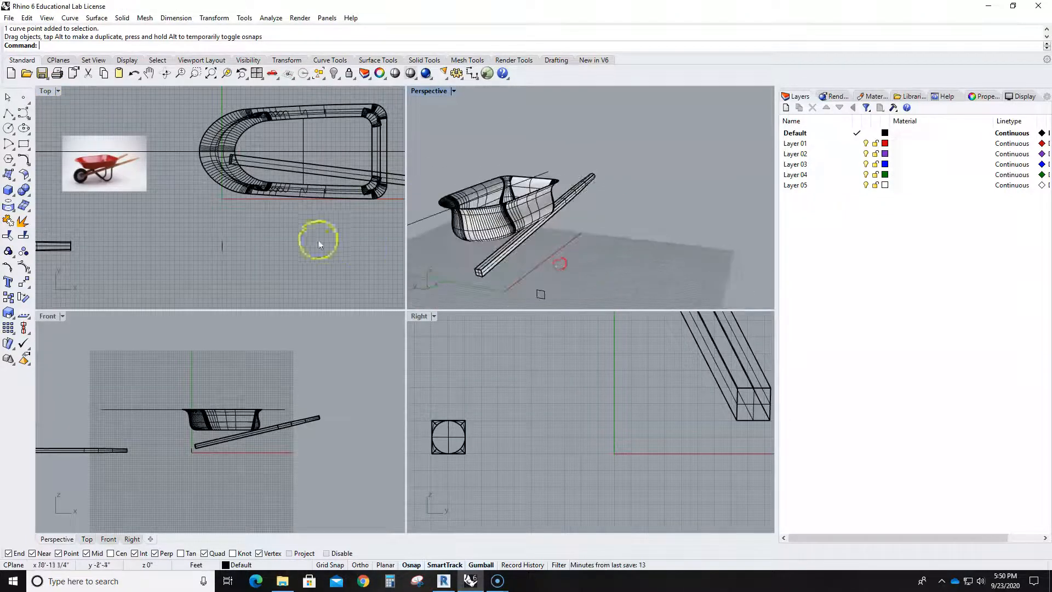
double_click(46, 94)
scroll(317, 248, down, 4)
right_drag(332, 308, 360, 328)
scroll(205, 260, up, 8)
scroll(240, 313, up, 3)
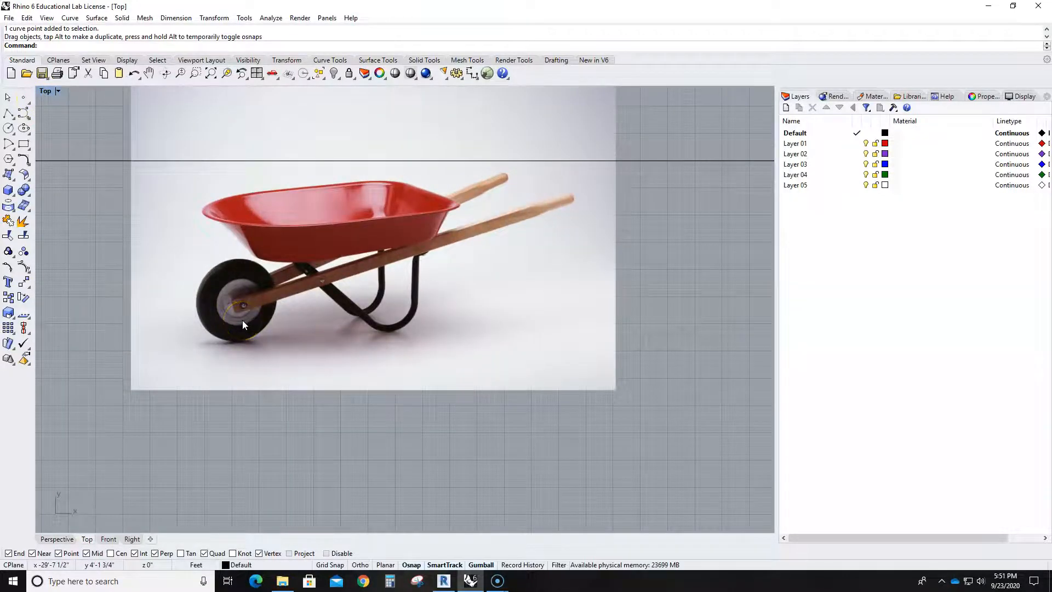
scroll(242, 320, down, 4)
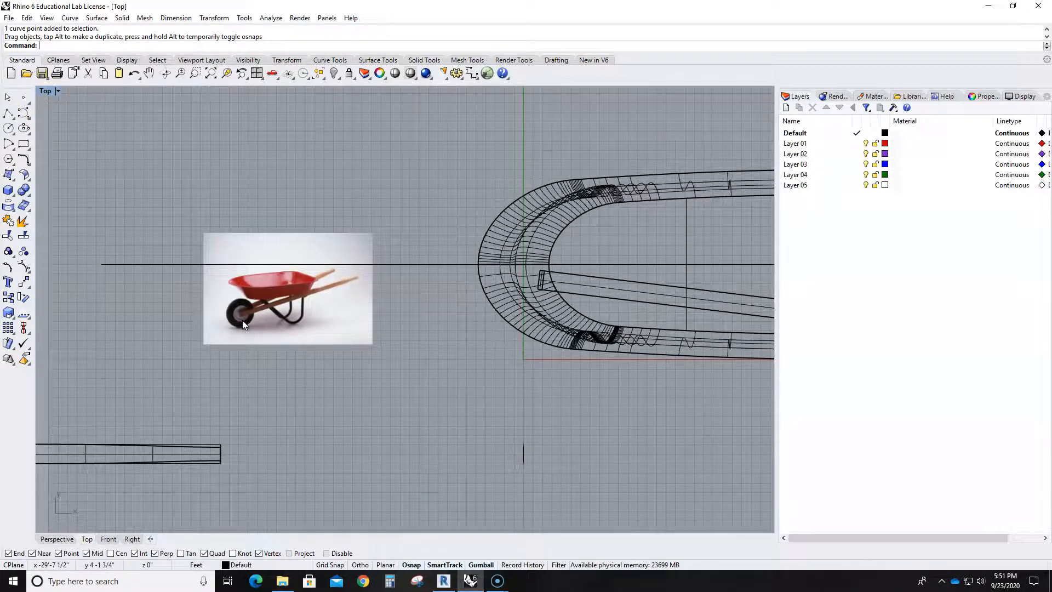
scroll(428, 270, up, 3)
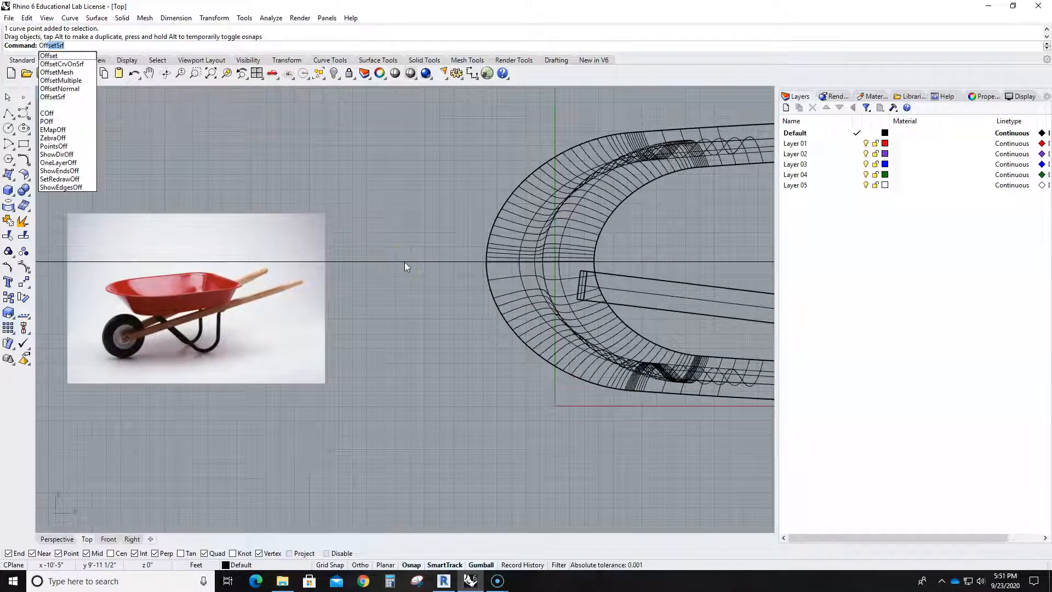
- Try to offset the centreline by 2 feet on both sides with flat caps
click(73, 56)
text(2)
key(Return)
click(439, 261)
click(449, 312)
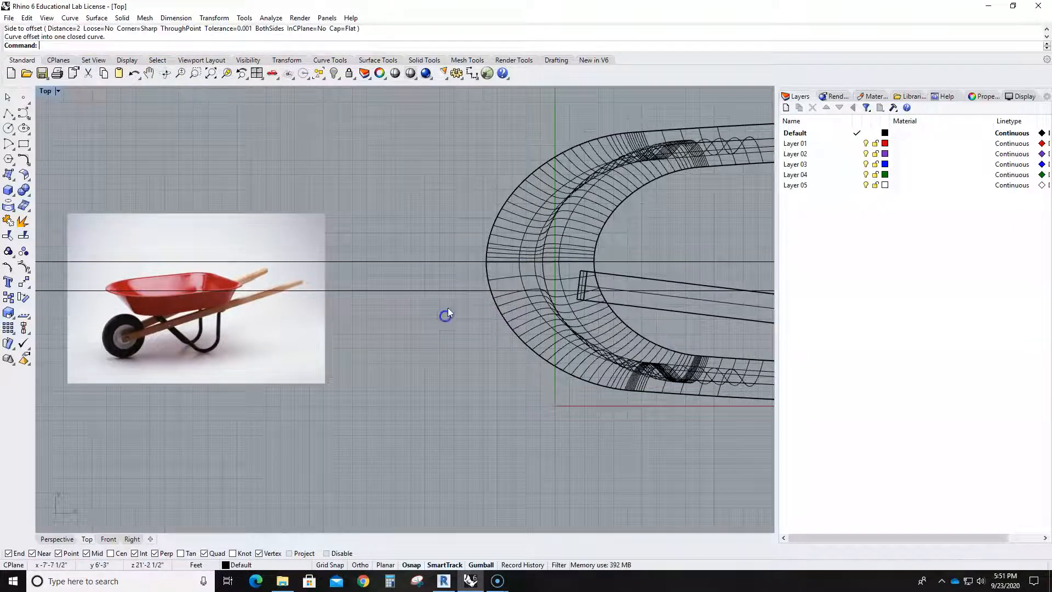
click(449, 262)
key(Return)
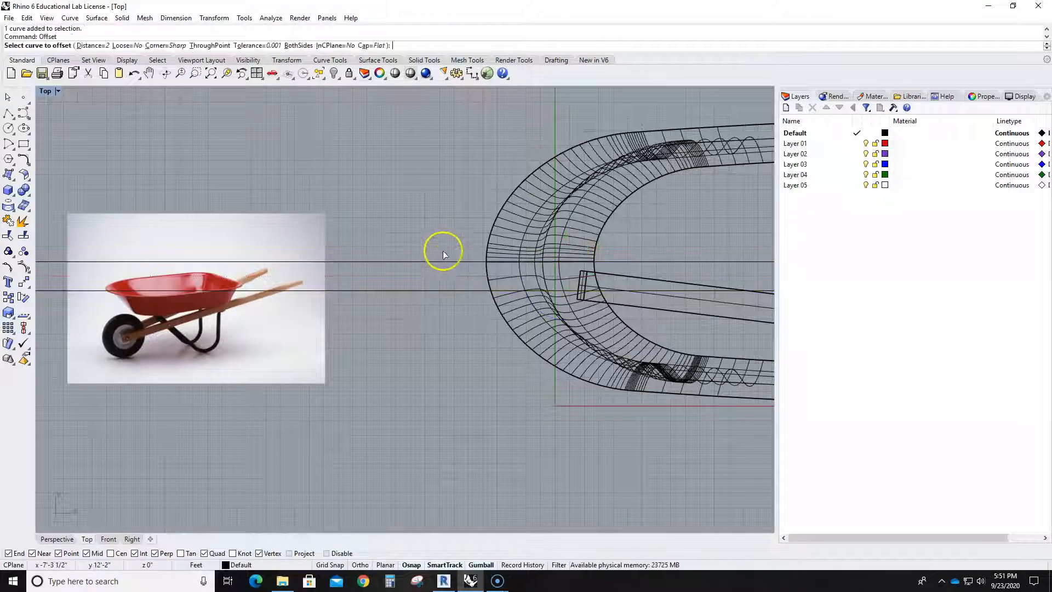
click(442, 262)
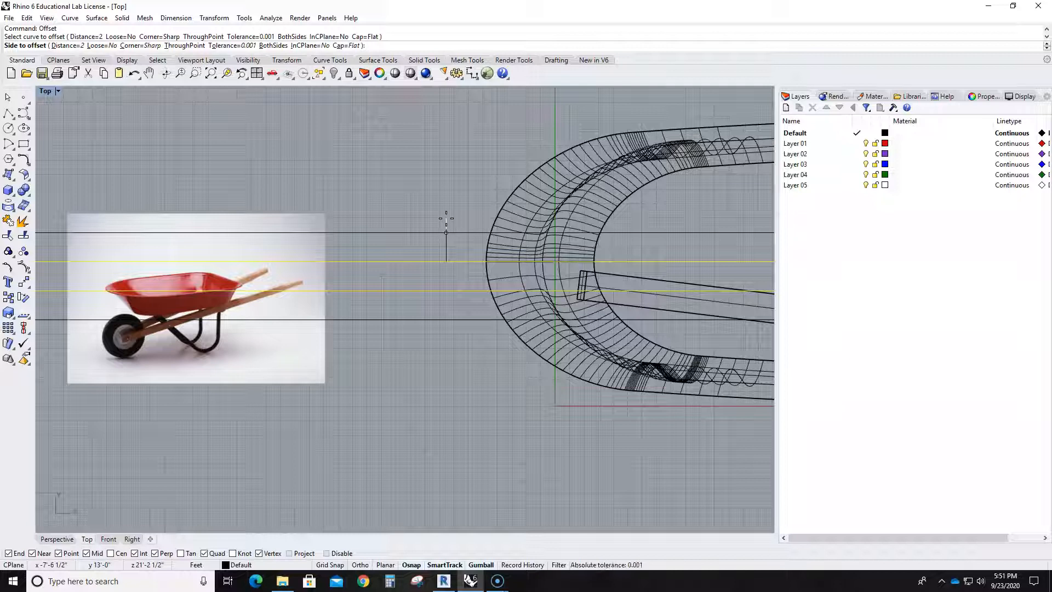
click(446, 219)
- Check the capped offset curves around the handle's front end and undo both offsets
scroll(502, 324, down, 3)
middle_click(501, 324)
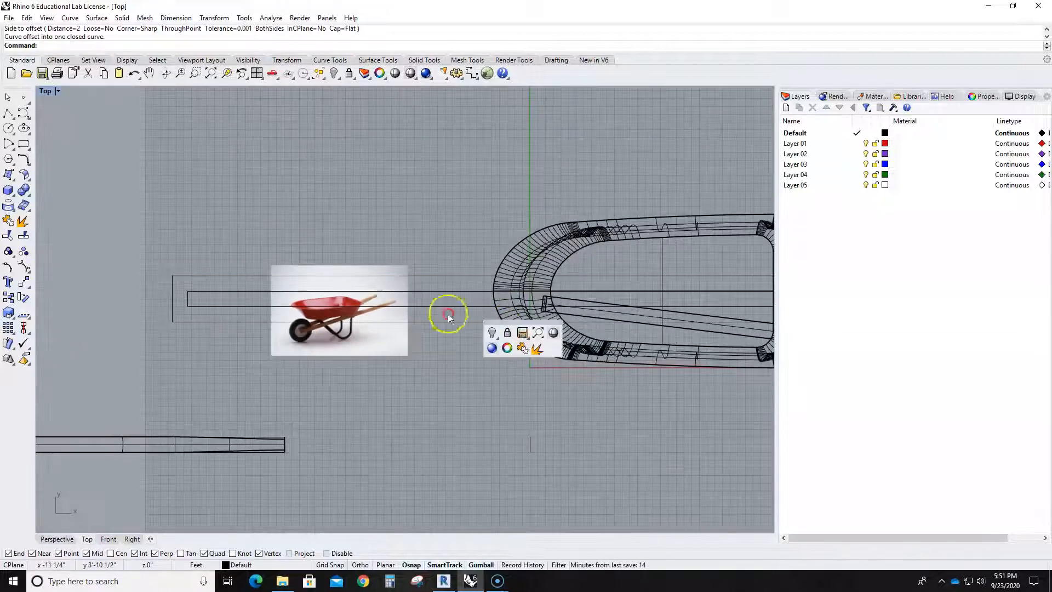
scroll(460, 376, up, 4)
right_drag(488, 382, 314, 376)
click(295, 263)
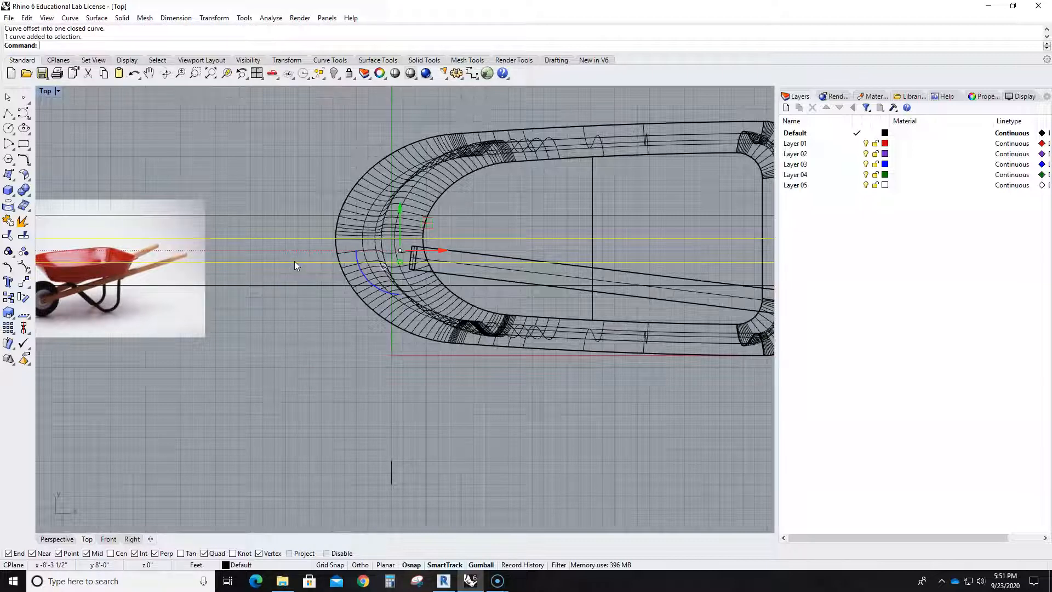
key(ctrl+z)
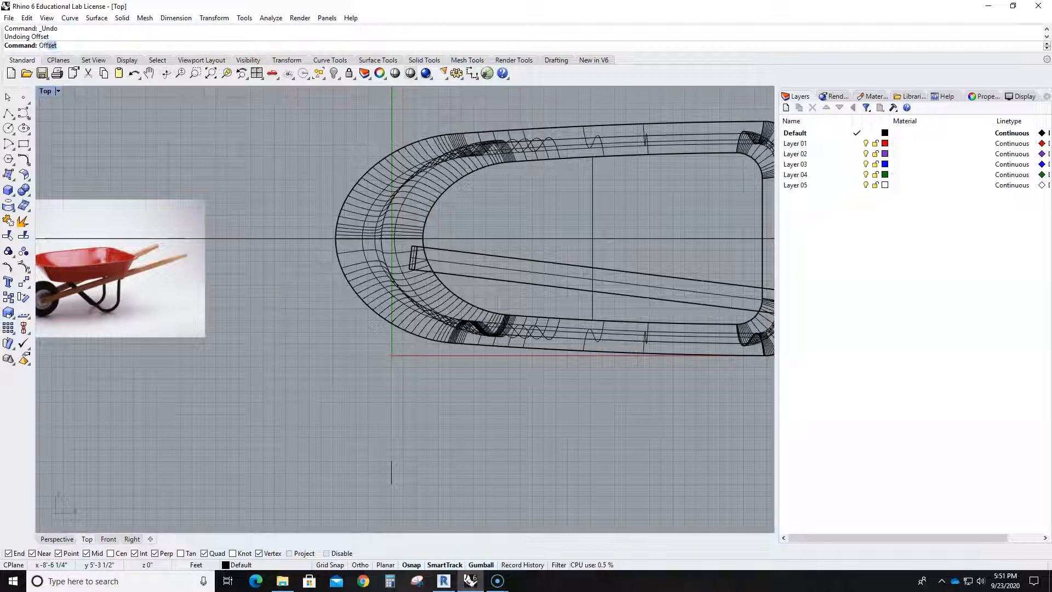
- Offset the centreline by 2 feet on each side with the cap option set to None
text(Off)
key(Return)
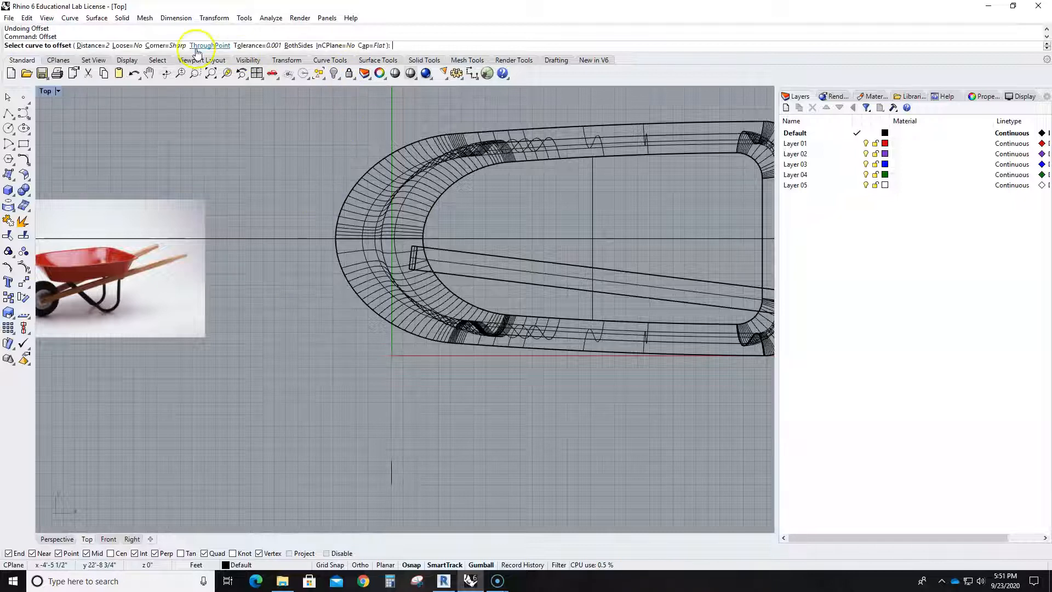
click(373, 46)
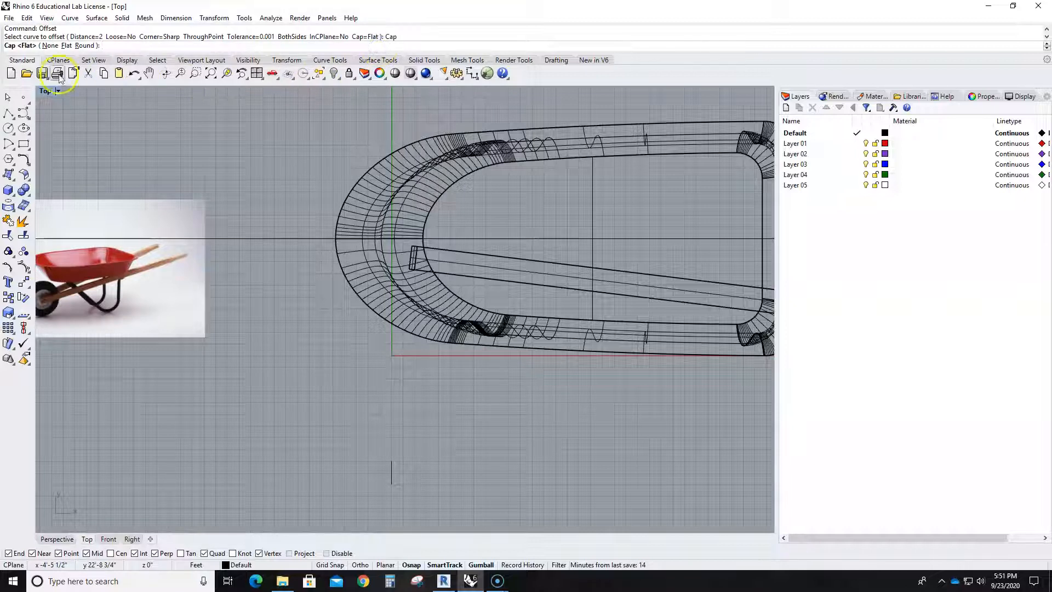
click(50, 45)
click(245, 238)
click(253, 296)
key(Return)
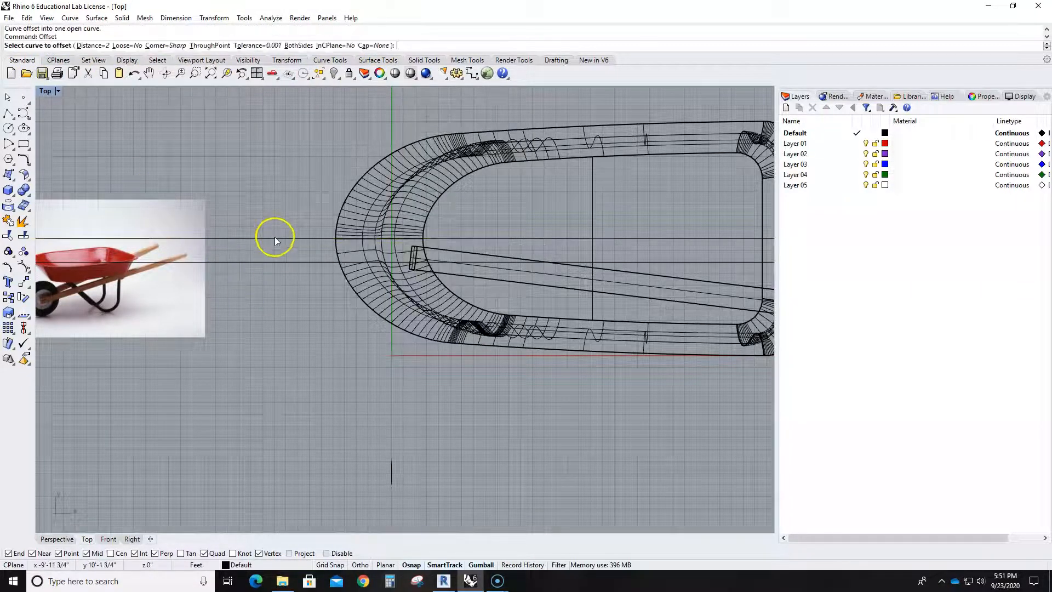
click(275, 236)
click(278, 192)
scroll(395, 289, up, 1)
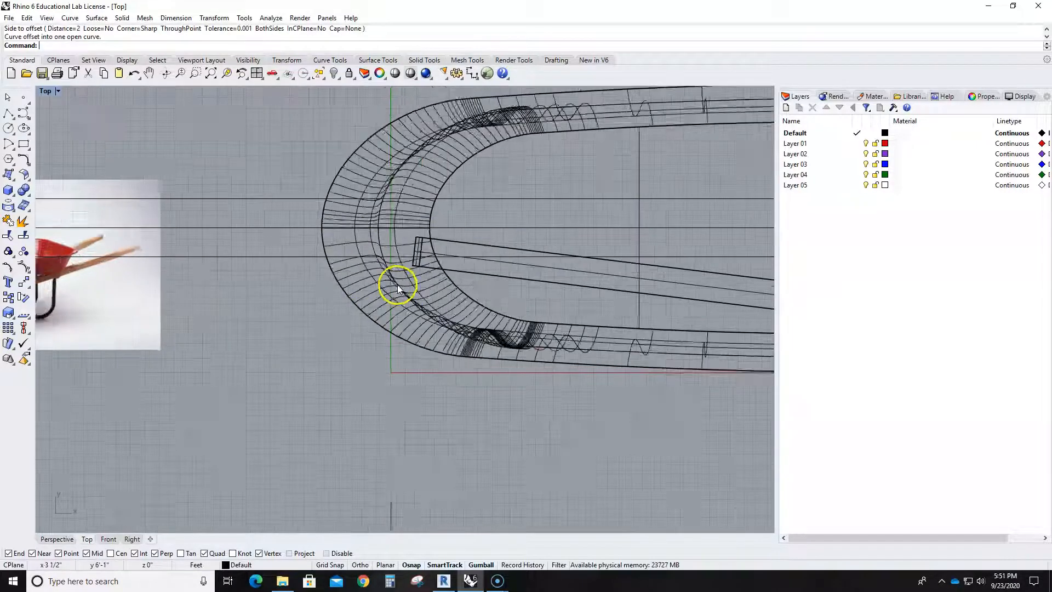
- Trim away the part of the handle's front end that crosses inside the offset line nearest to it
scroll(397, 289, up, 1)
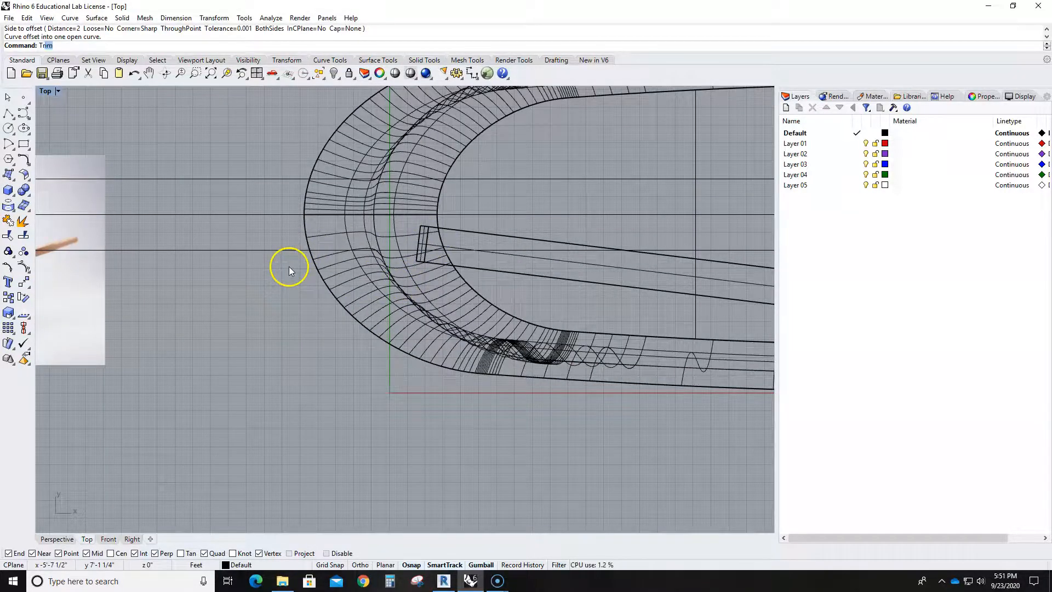
key(Return)
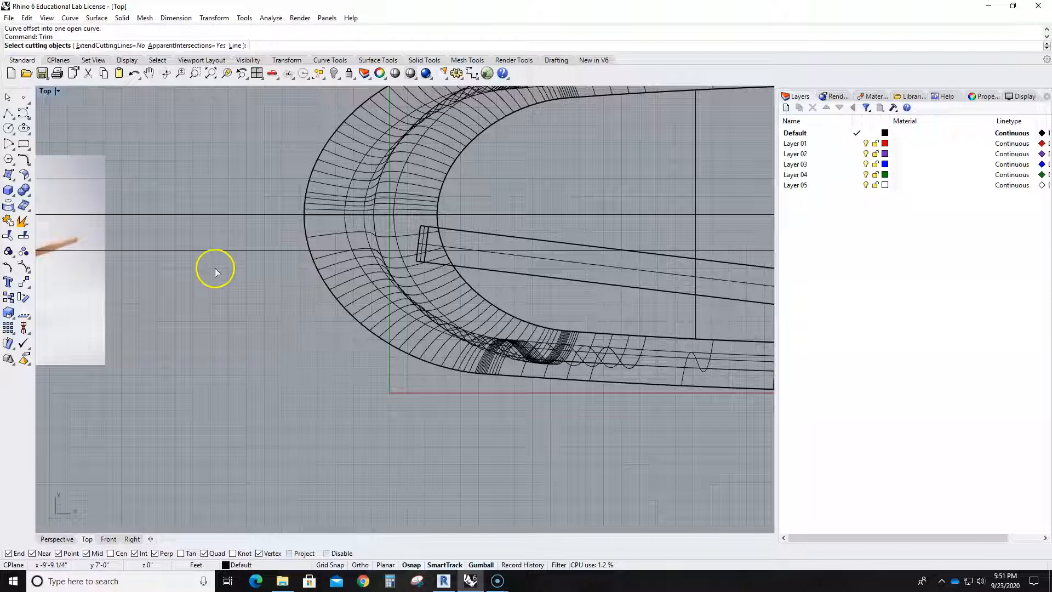
click(264, 251)
key(Return)
click(482, 237)
scroll(516, 272, down, 4)
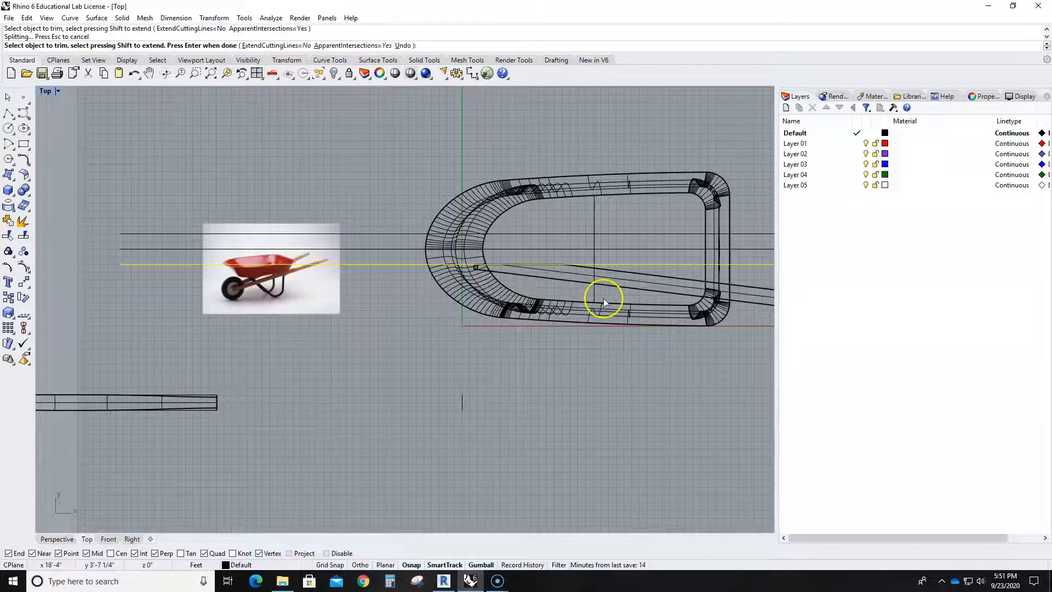
scroll(241, 293, up, 5)
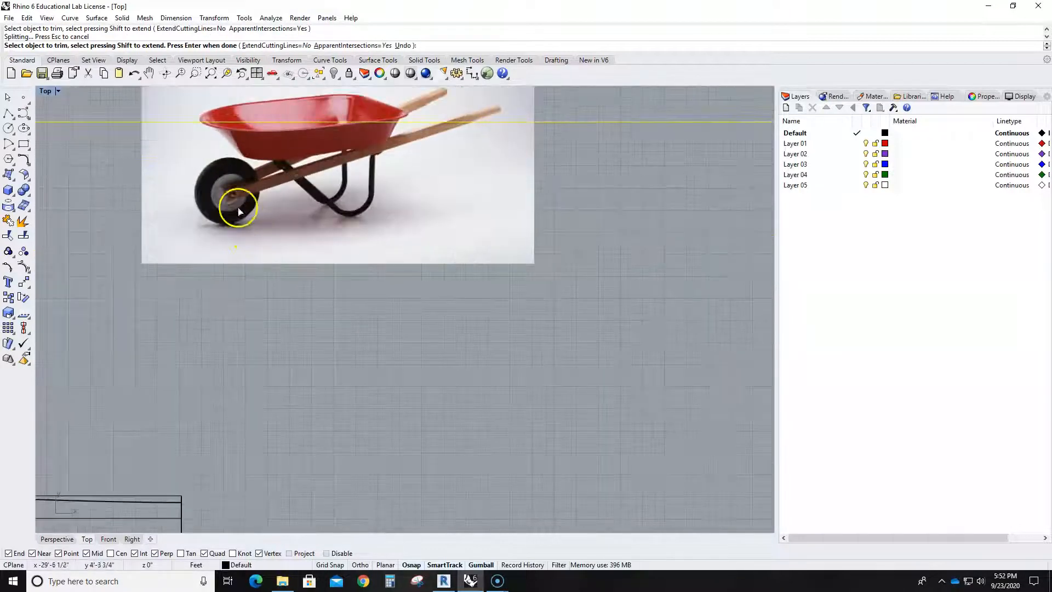
scroll(330, 249, down, 5)
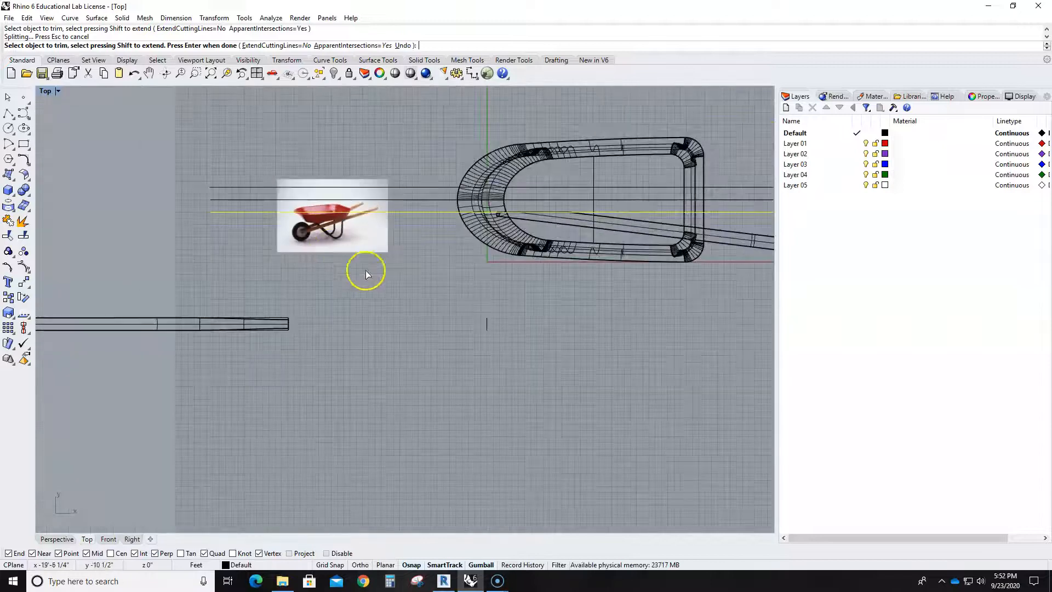
right_drag(523, 289, 341, 301)
key(Return)
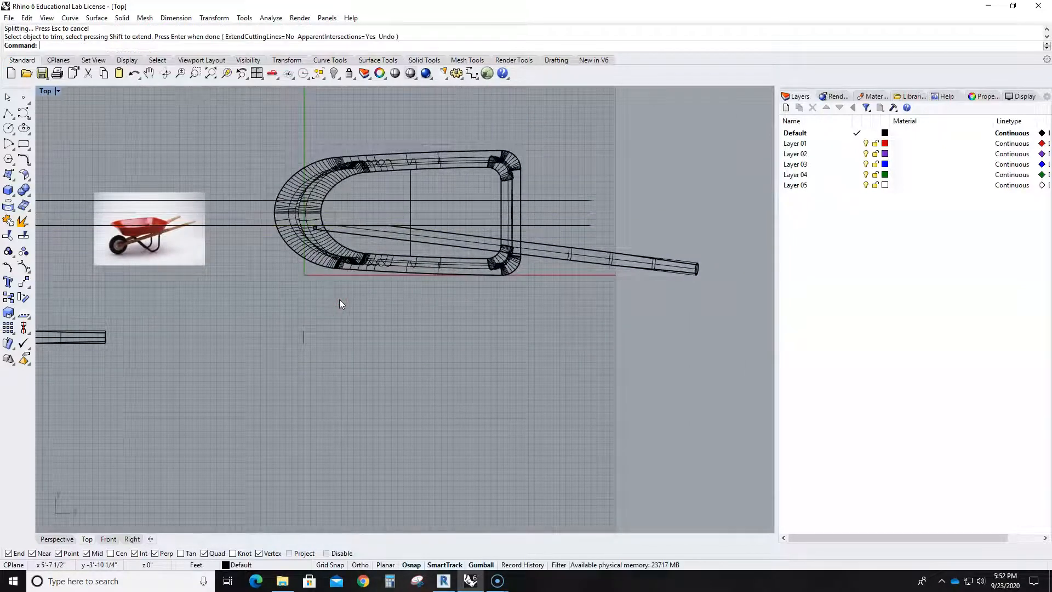
- Cap the trimmed handle to make it a closed solid again
scroll(318, 285, up, 3)
right_drag(459, 308, 419, 331)
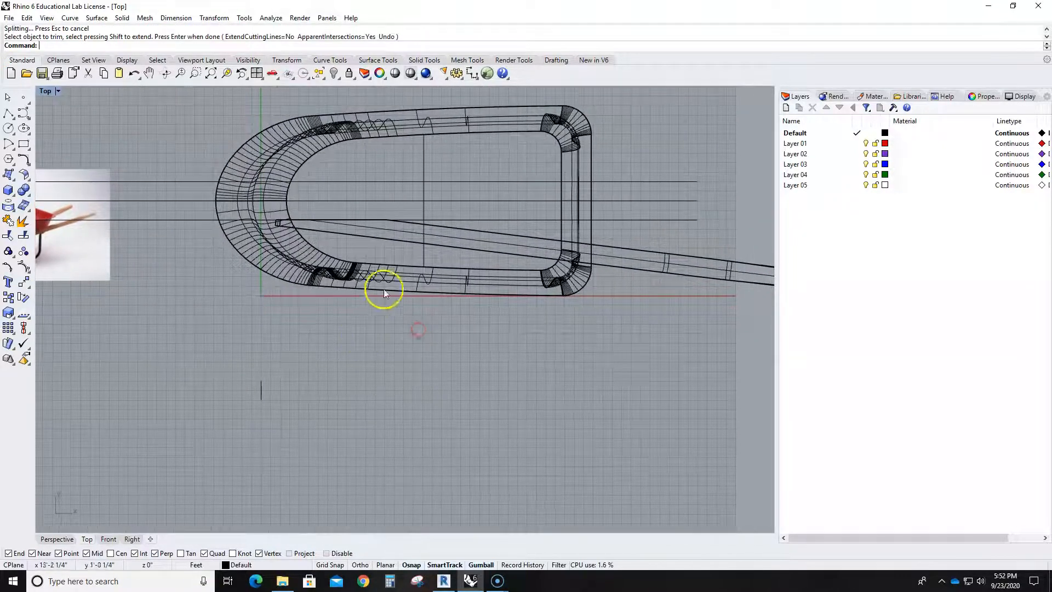
click(413, 244)
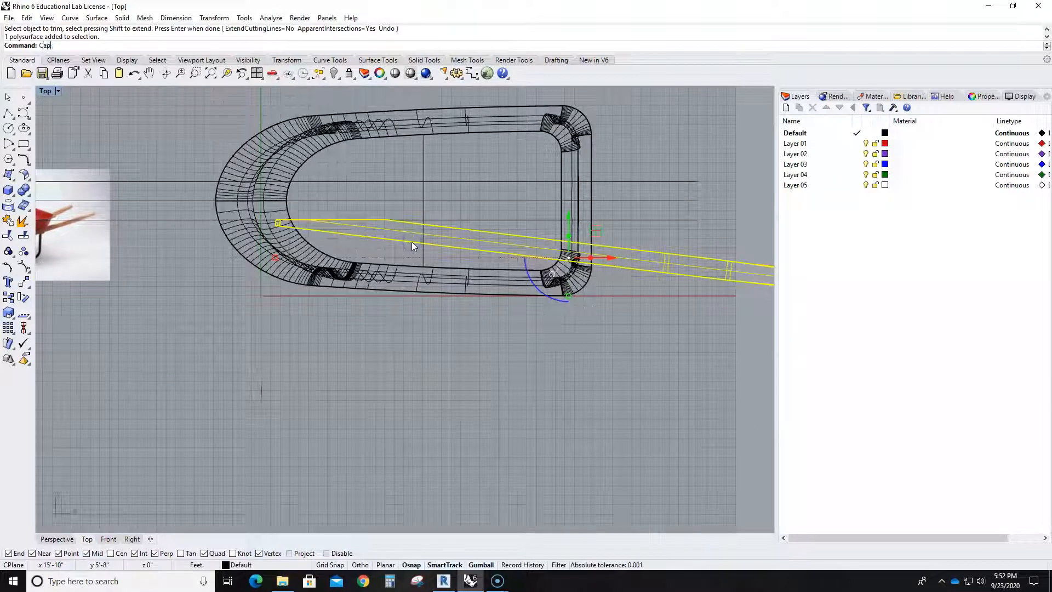
text(Cap)
key(Return)
click(472, 332)
click(441, 225)
- Mirror a copy of the handle across the tray's centreline to create the second handle
click(448, 247)
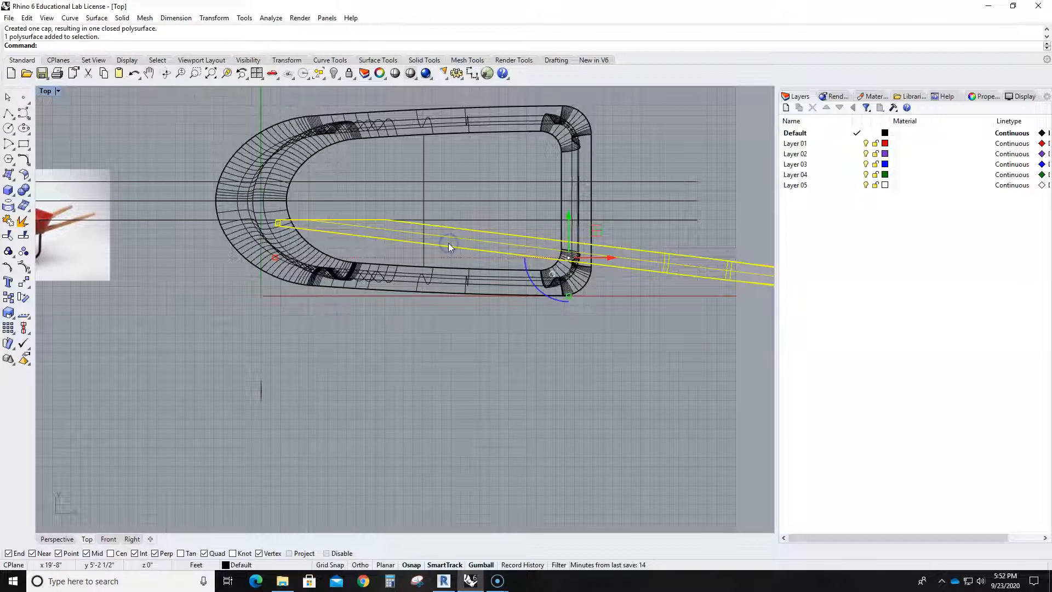
key(Return)
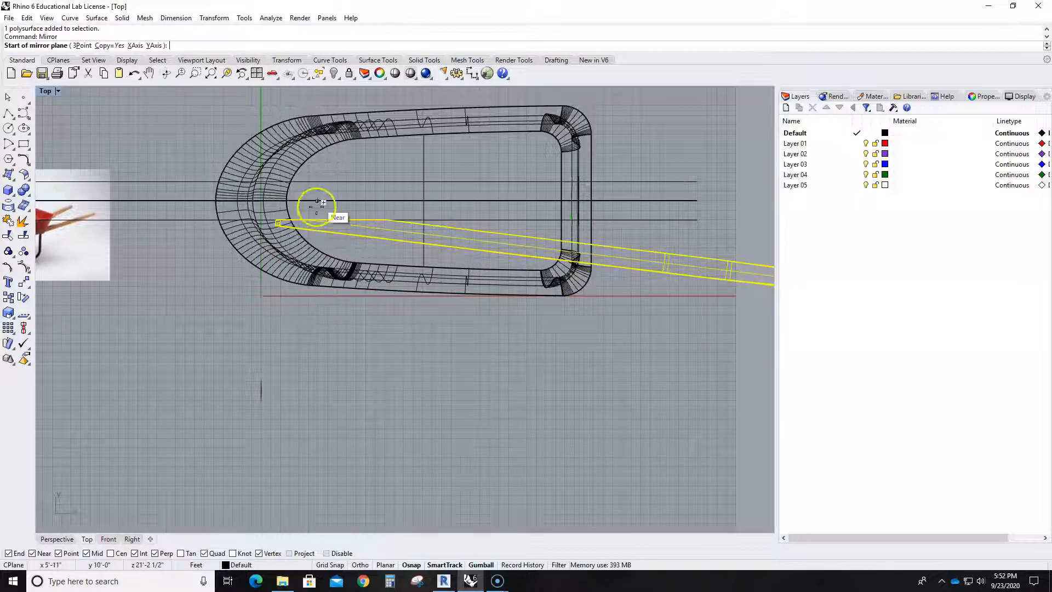
click(218, 216)
click(693, 204)
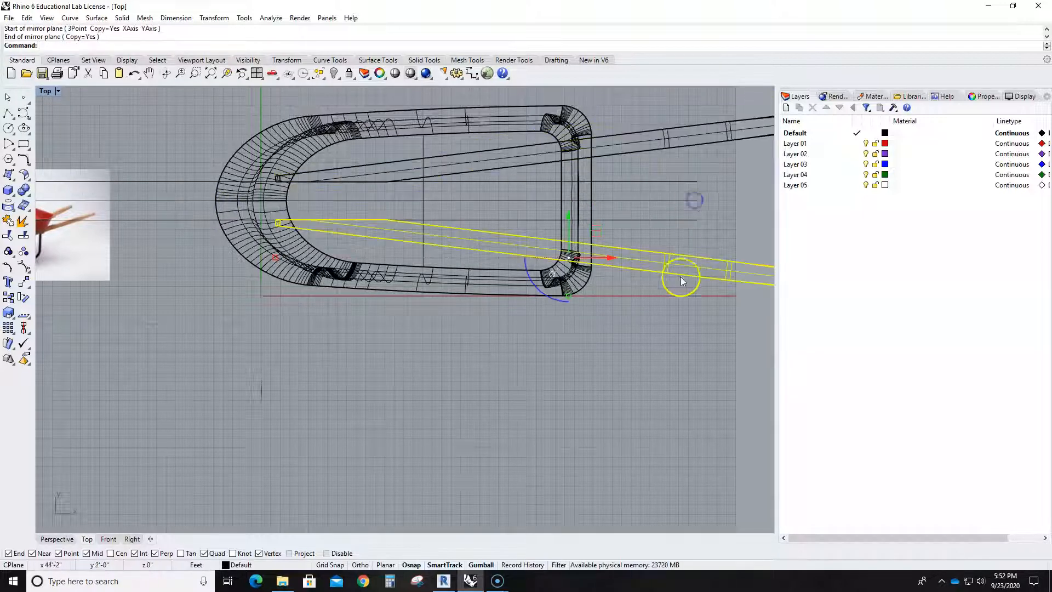
right_click(582, 336)
key(Escape)
key(Escape)
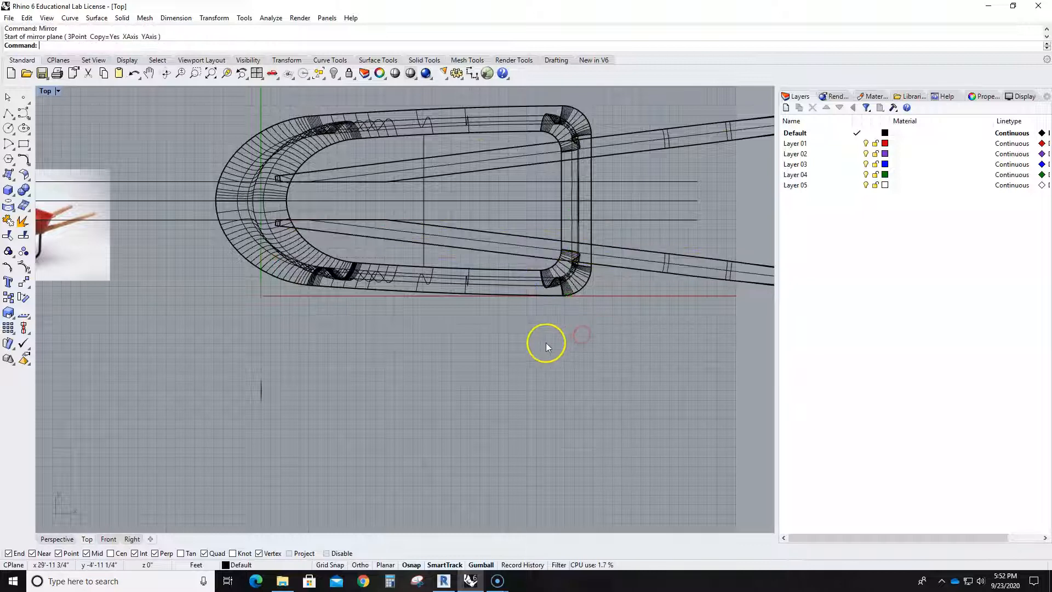
- Display all four viewports and check the pair of handles against the reference photo
scroll(546, 344, down, 4)
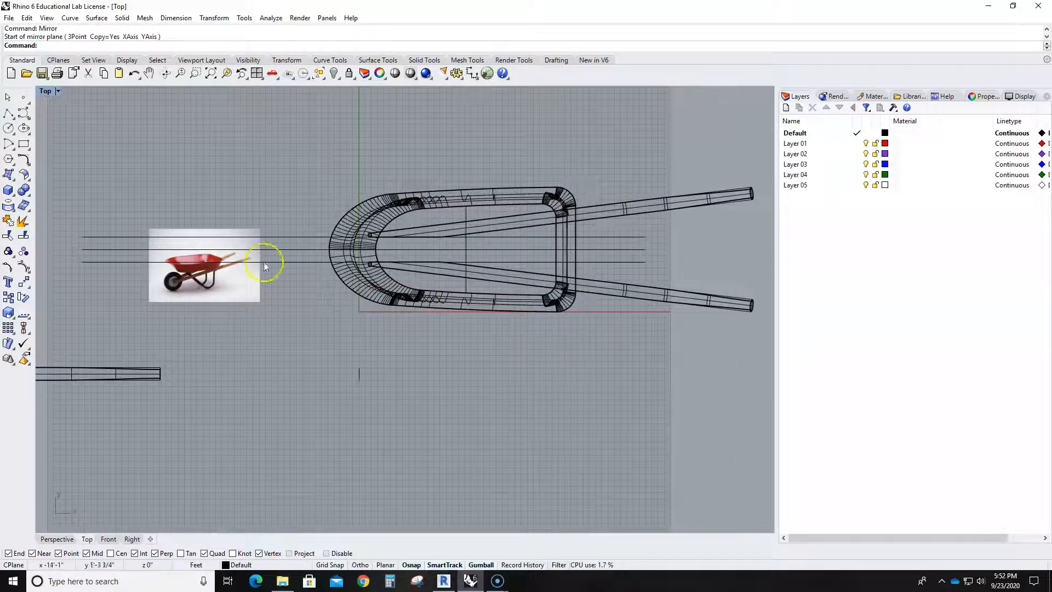
double_click(44, 92)
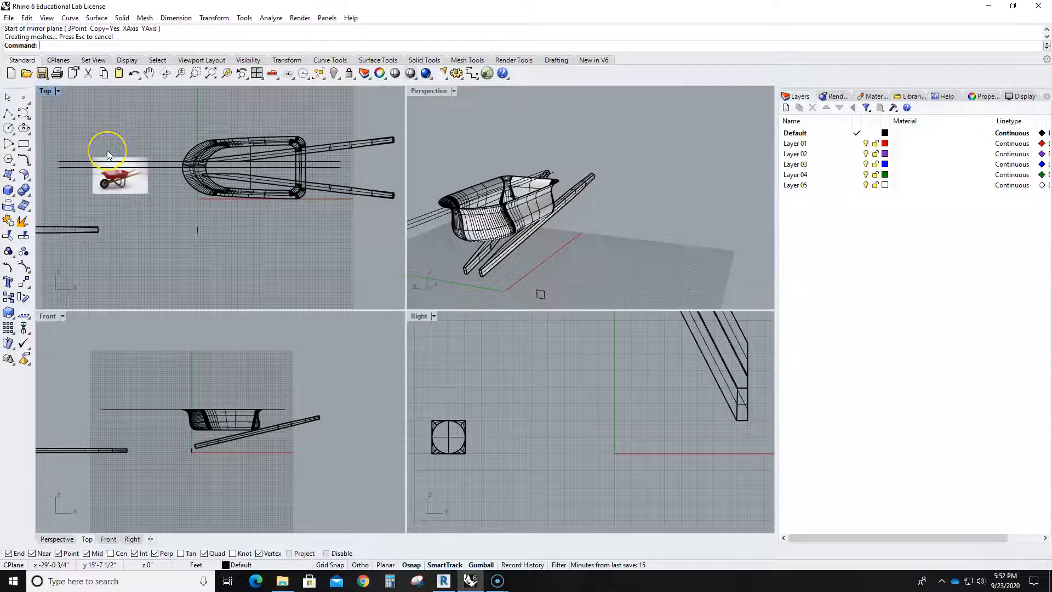
click(106, 184)
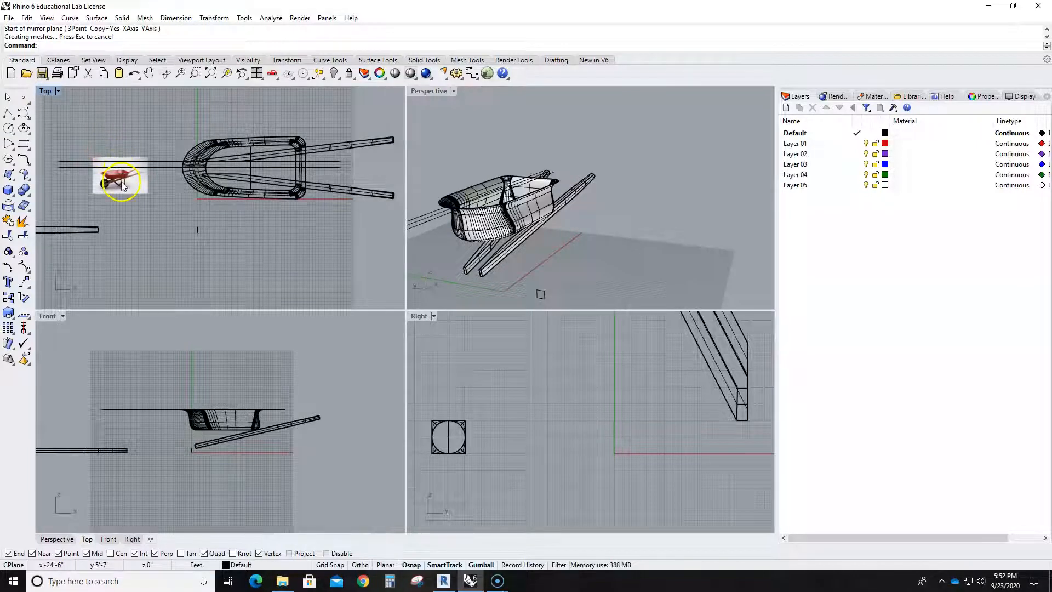
- Examine the wheel's rim and axle in the reference photo and the gap between the handles' front ends
scroll(105, 189, up, 5)
scroll(103, 199, up, 5)
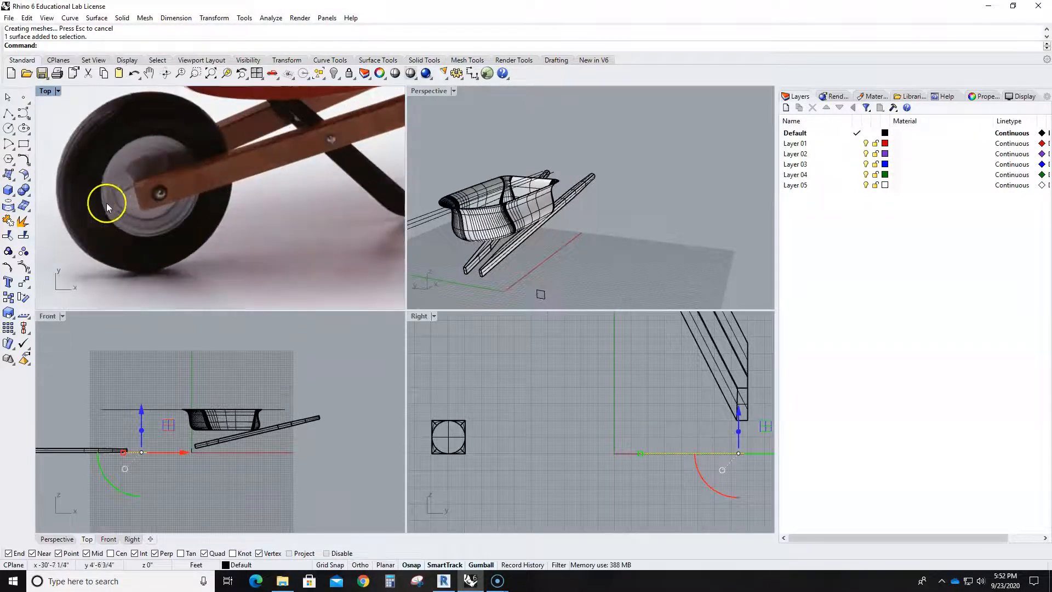
scroll(118, 189, up, 4)
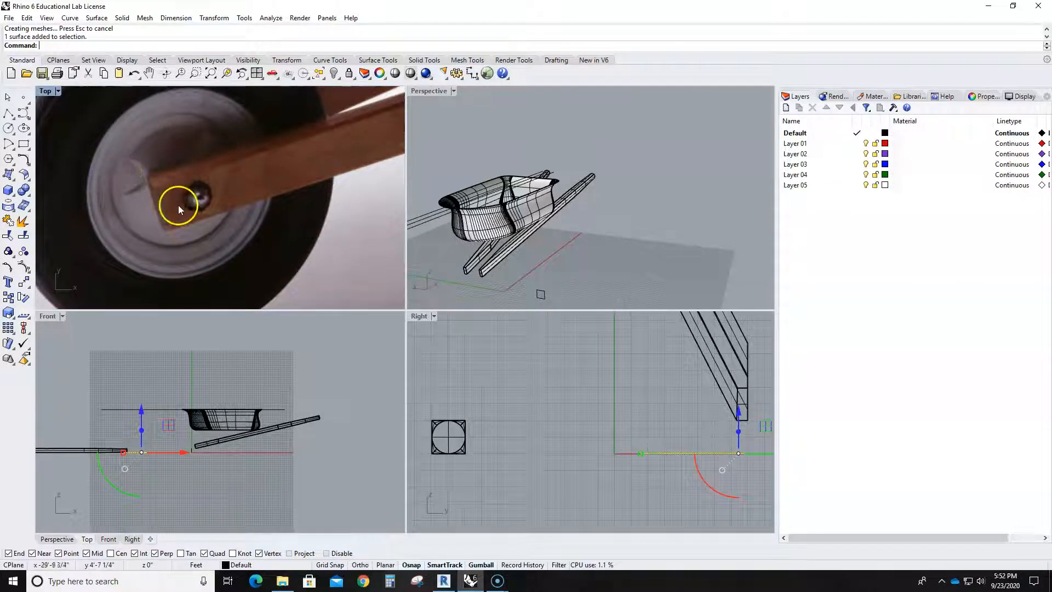
click(560, 376)
scroll(575, 376, down, 5)
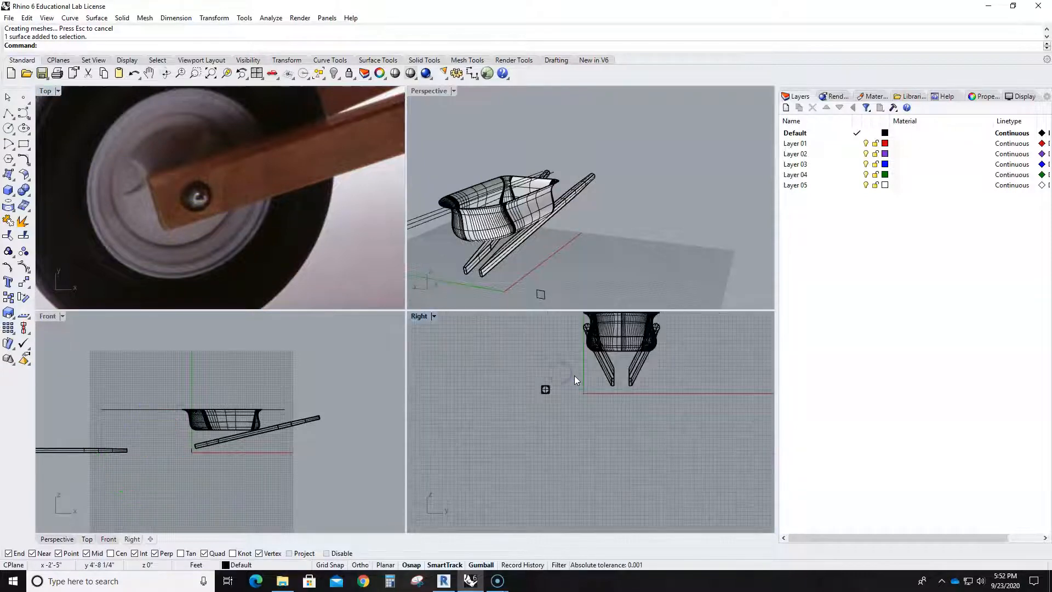
scroll(603, 375, up, 3)
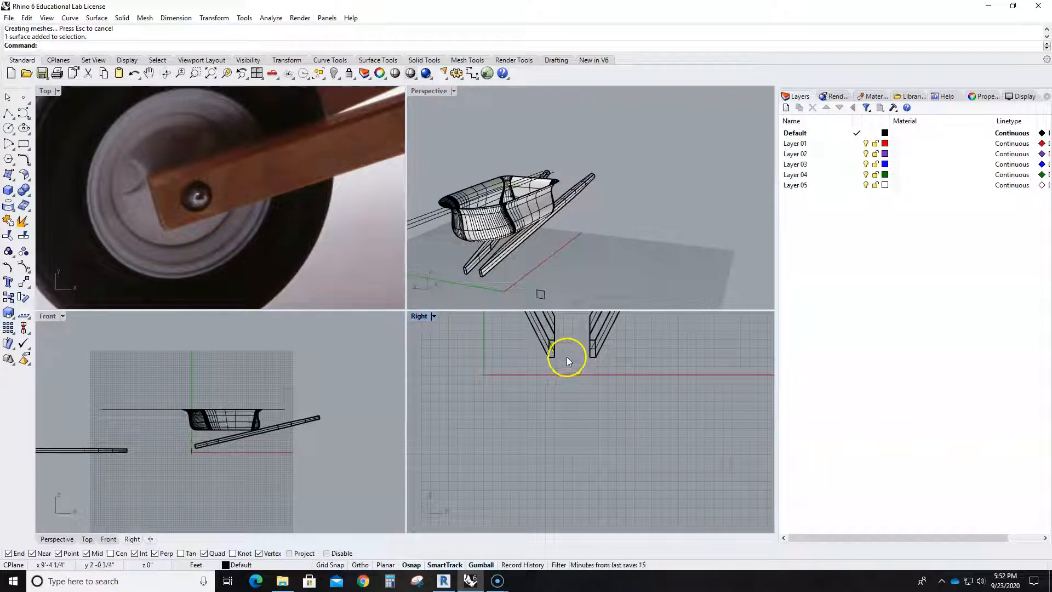
scroll(543, 388, down, 2)
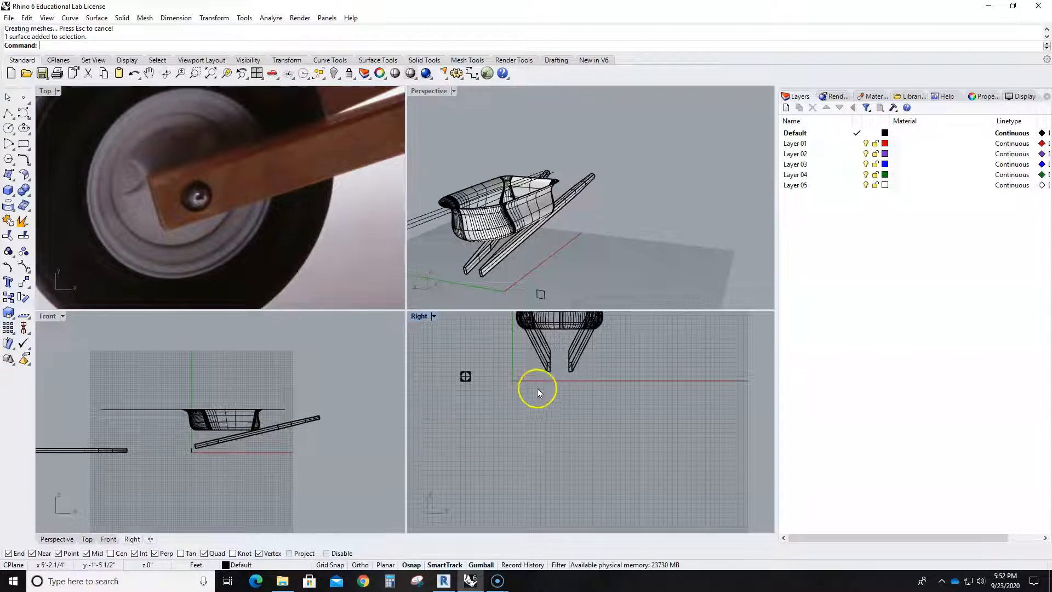
scroll(551, 355, up, 2)
scroll(617, 426, up, 3)
scroll(624, 426, up, 2)
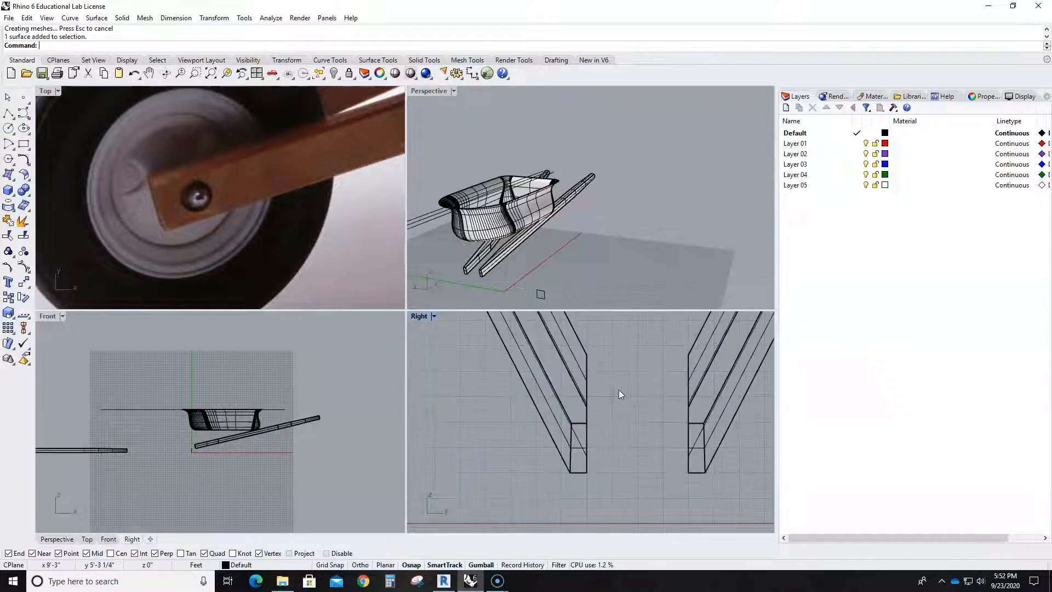
- In the Right view, start a polyline below the gap between the handles with a 2-foot horizontal segment
click(8, 114)
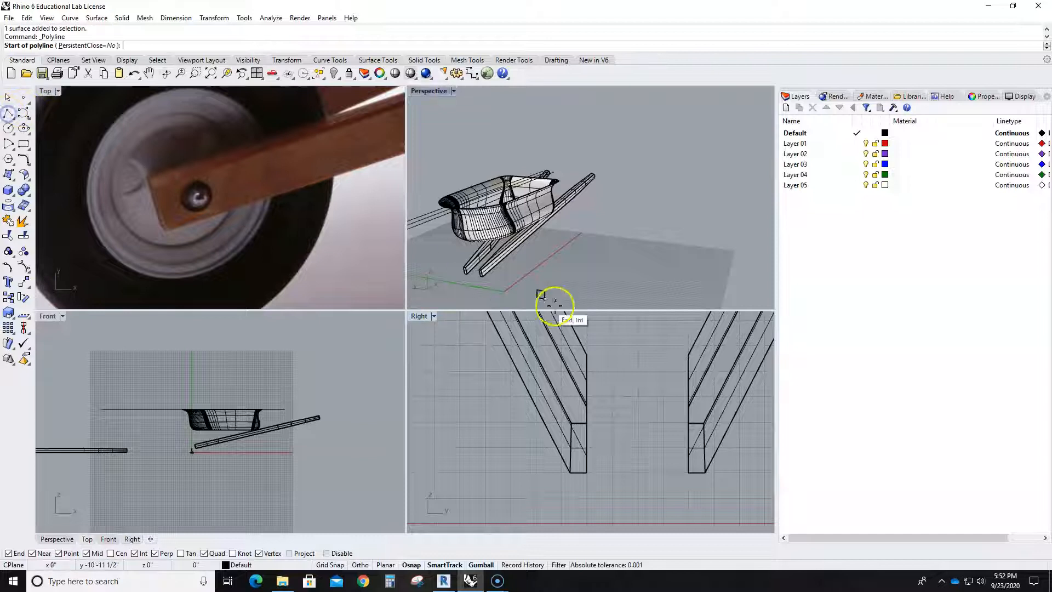
scroll(649, 405, down, 4)
scroll(648, 405, down, 2)
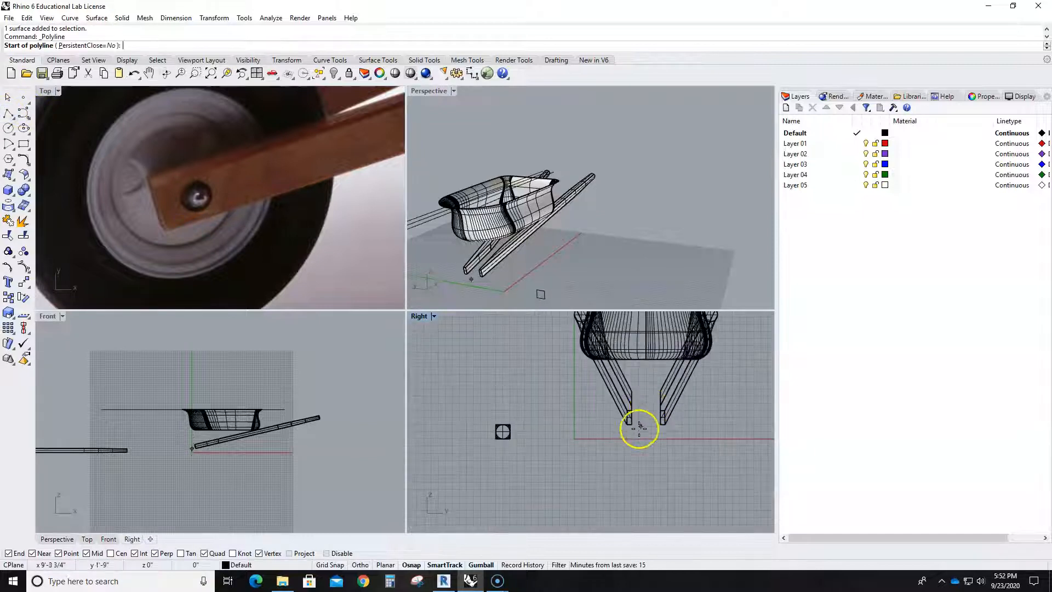
scroll(646, 459, up, 3)
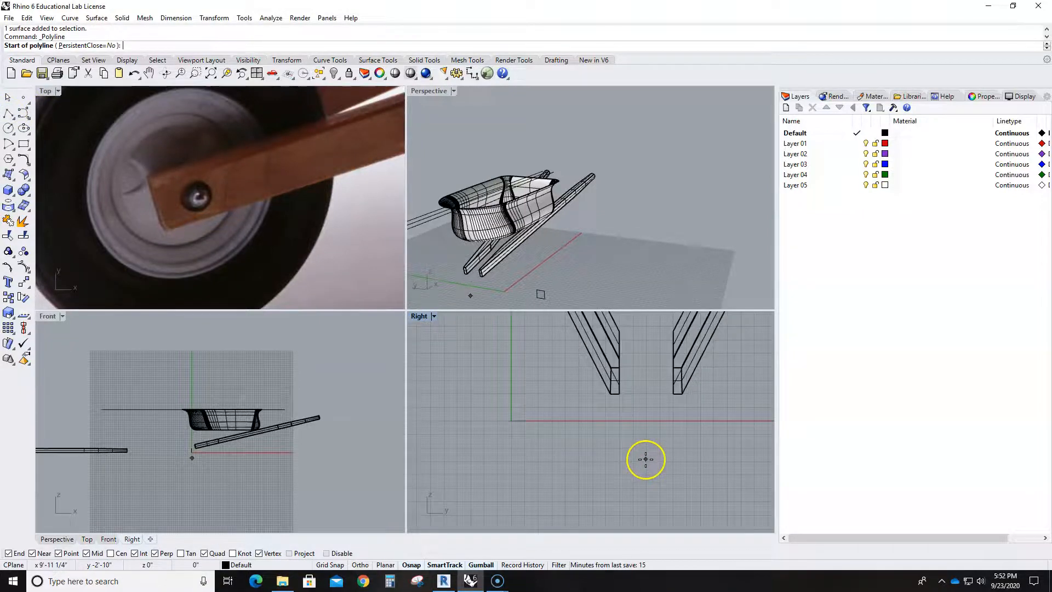
click(646, 448)
click(669, 447)
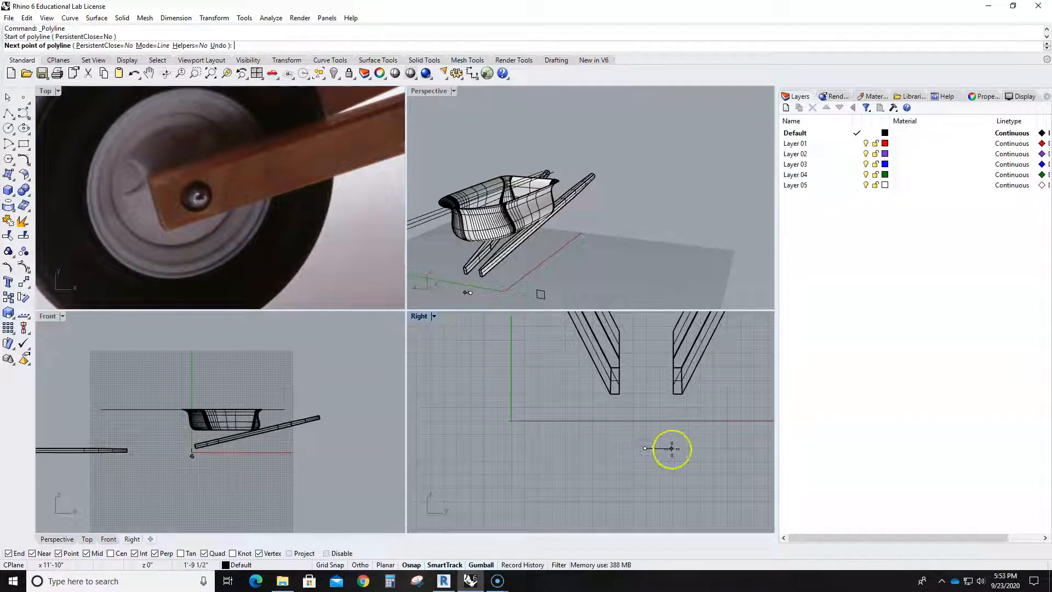
key(Return)
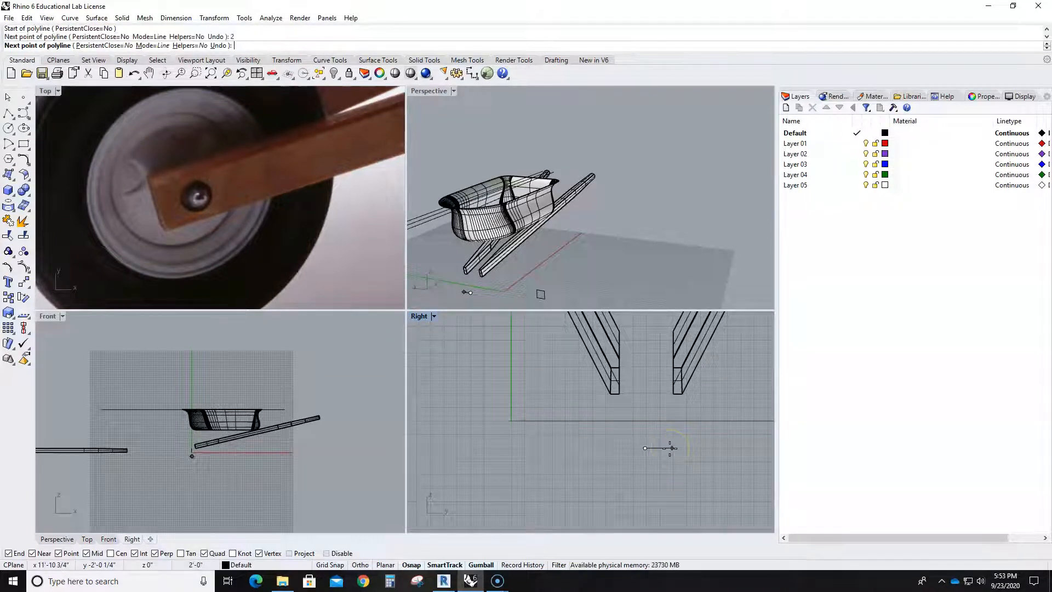
scroll(650, 449, up, 8)
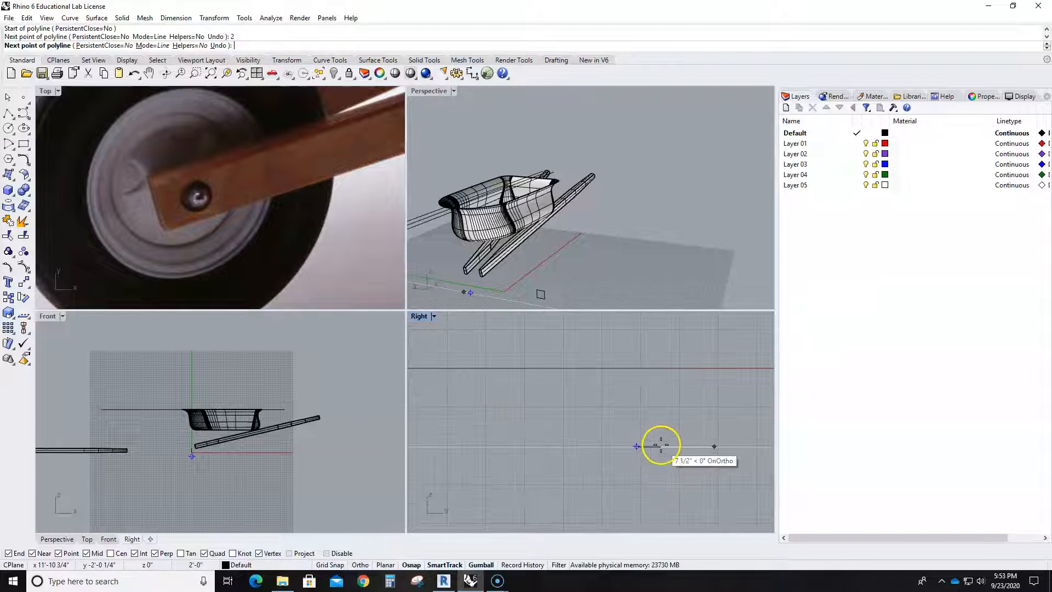
click(734, 444)
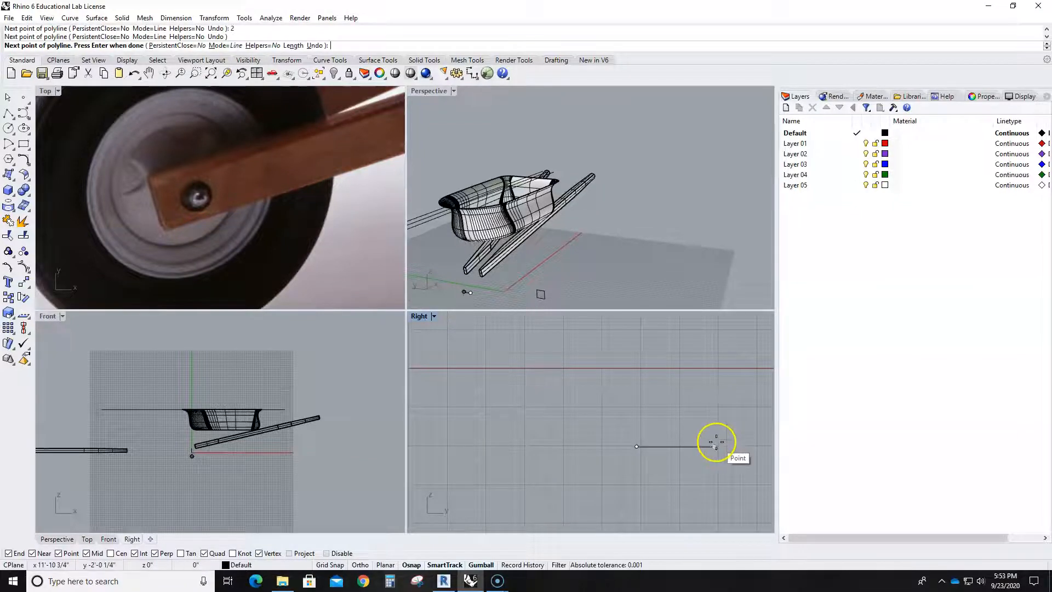
- Add a small lip at the segment's outer end, going up about 1 inch, outward, and back down past the line
scroll(720, 445, up, 5)
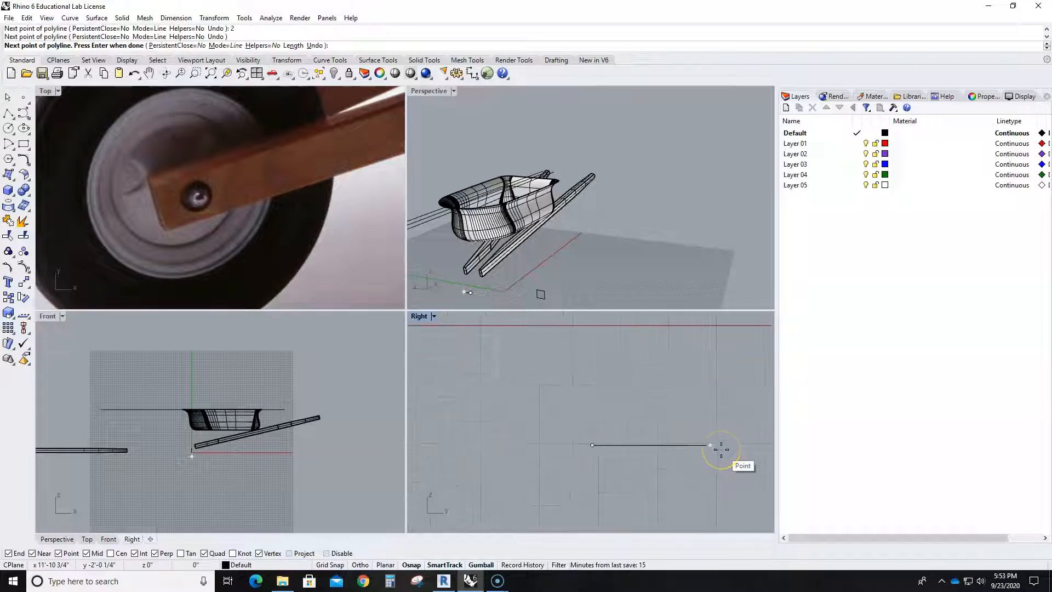
click(695, 434)
click(716, 435)
click(712, 471)
- Undo the misplaced point after the lip and extend the polyline 4 feet downward
scroll(693, 493, down, 4)
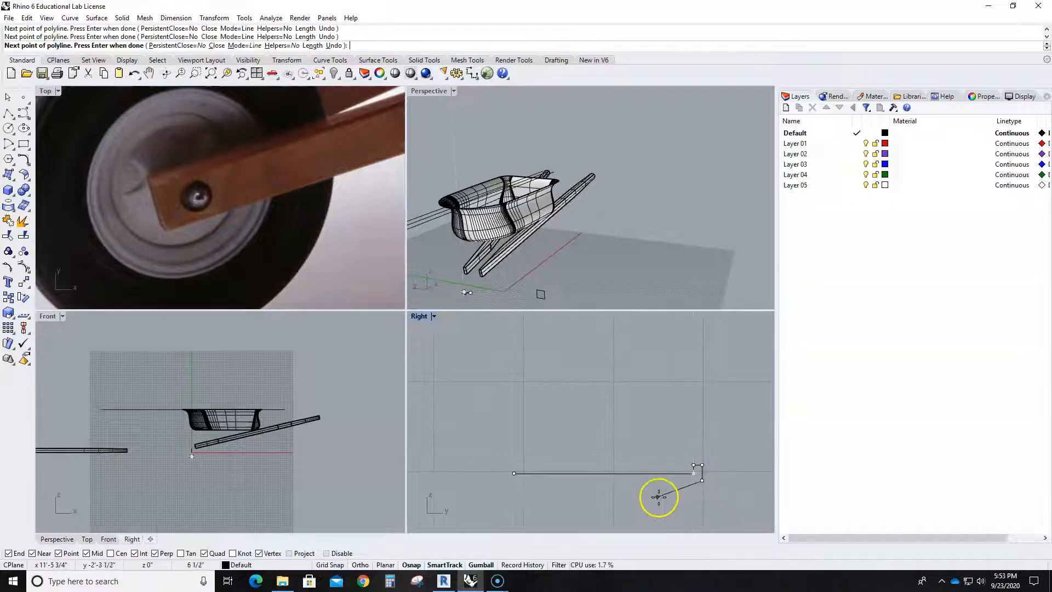
click(648, 429)
right_drag(655, 478, 627, 394)
key(ctrl+z)
scroll(623, 436, down, 6)
right_drag(623, 461, 623, 417)
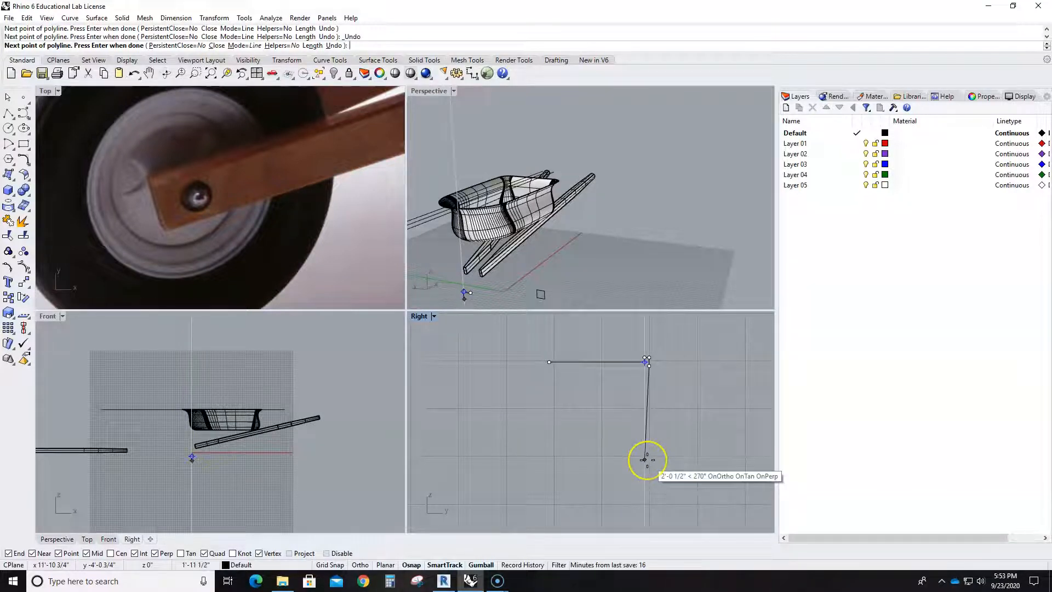
text(4)
key(Return)
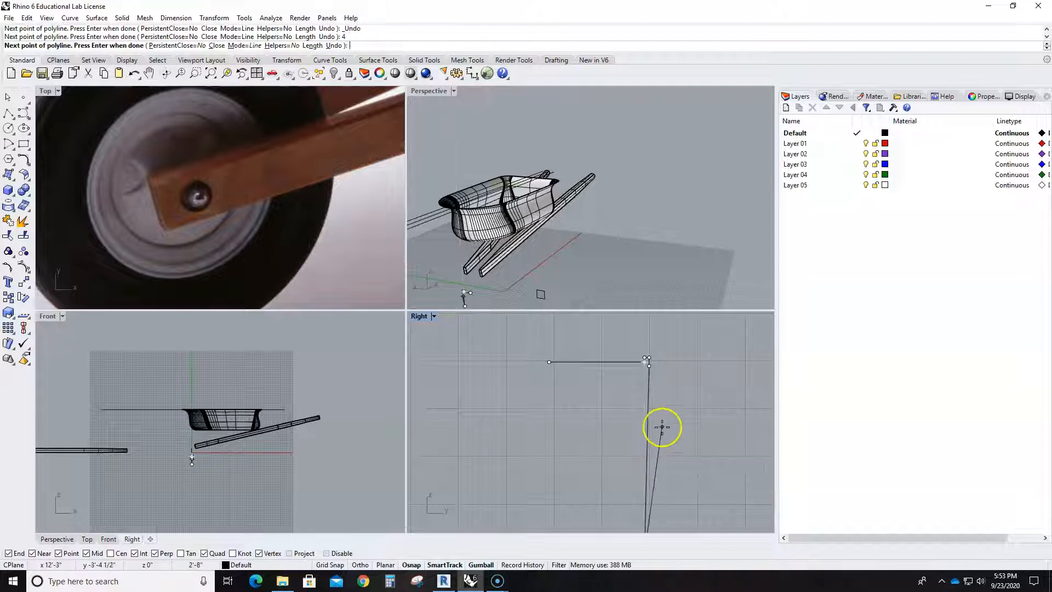
- Add a horizontal bottom segment running back past the polyline's start point, and finish the polyline
scroll(658, 435, down, 5)
click(658, 436)
scroll(682, 466, down, 1)
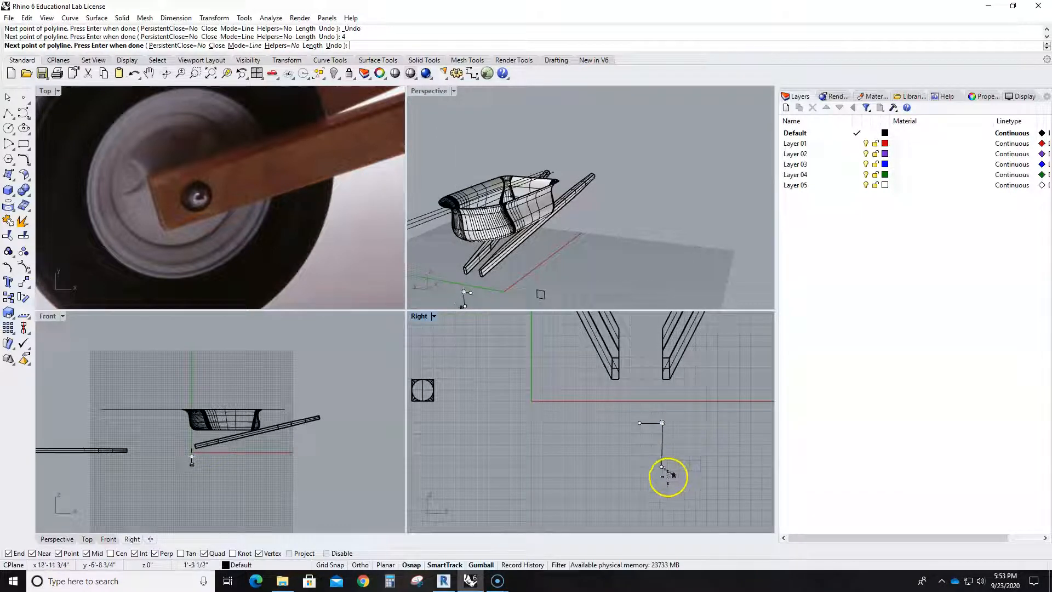
click(608, 467)
key(Return)
- Explode the wheel profile polyline and delete its long near-vertical segment
scroll(665, 463, up, 3)
scroll(666, 462, up, 1)
click(657, 454)
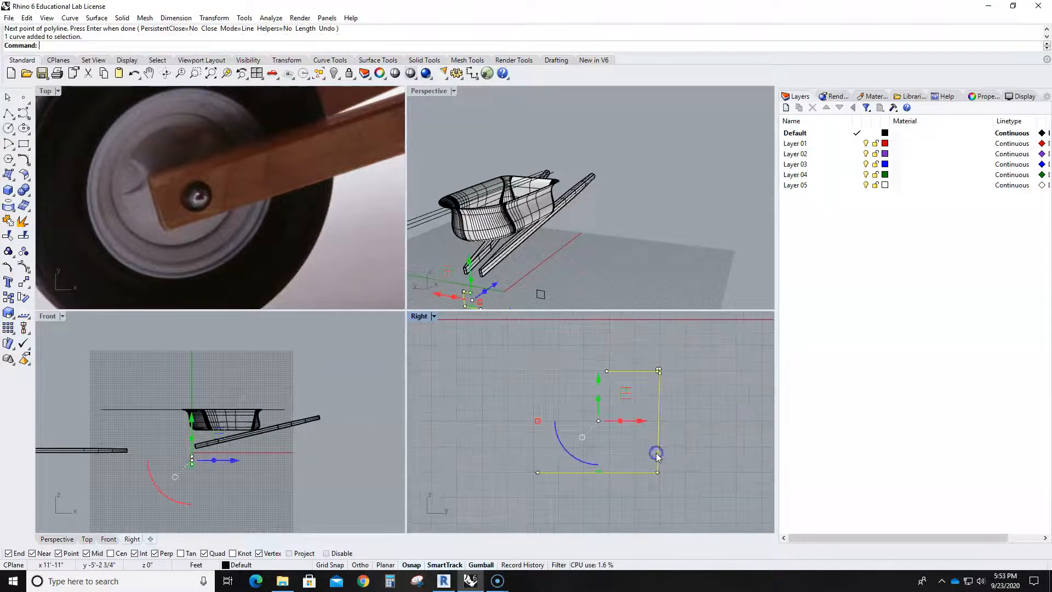
click(22, 221)
click(700, 419)
click(657, 416)
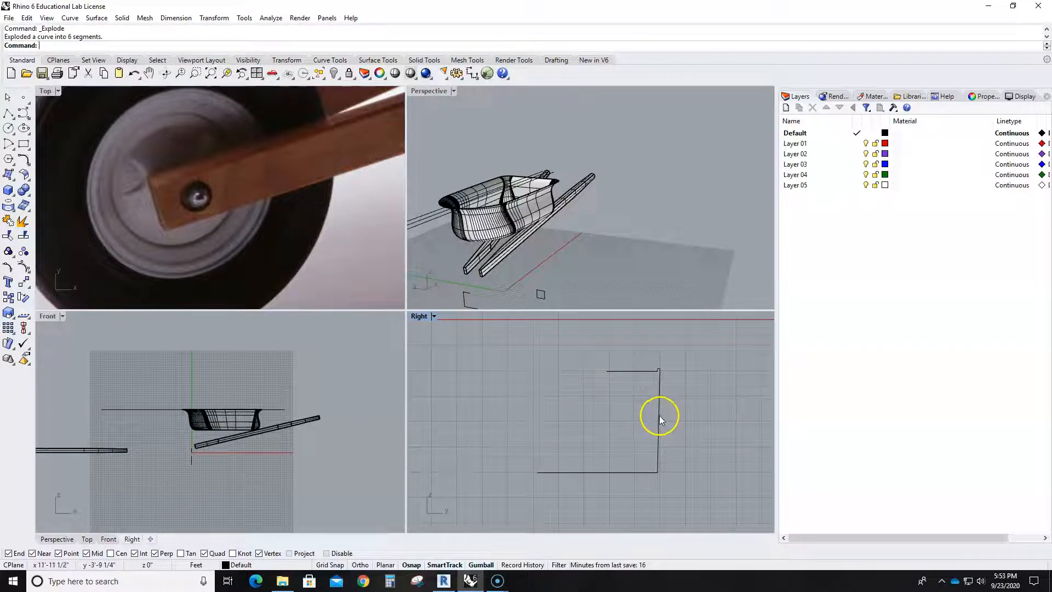
key(Delete)
- Offset the profile's upper 2-foot horizontal line downward at a distance of 4 feet
scroll(652, 408, up, 1)
text(Offset)
key(Return)
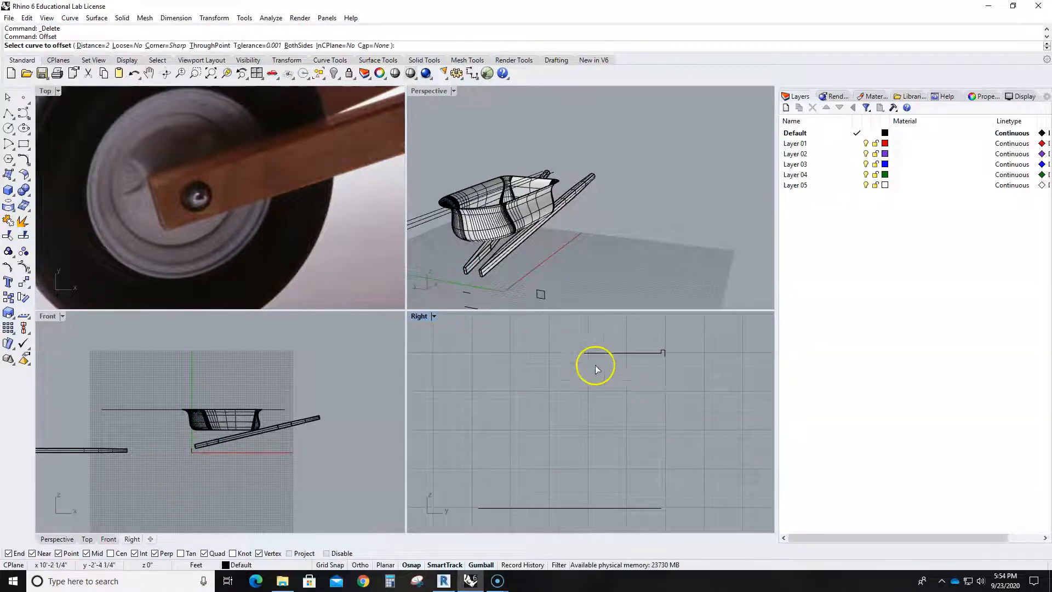
click(619, 353)
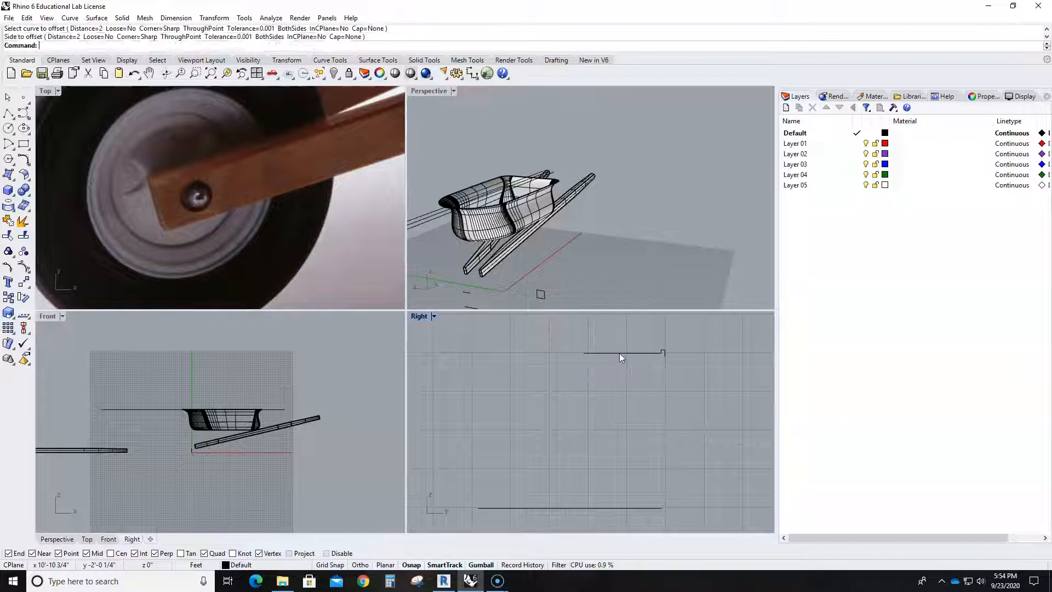
click(83, 45)
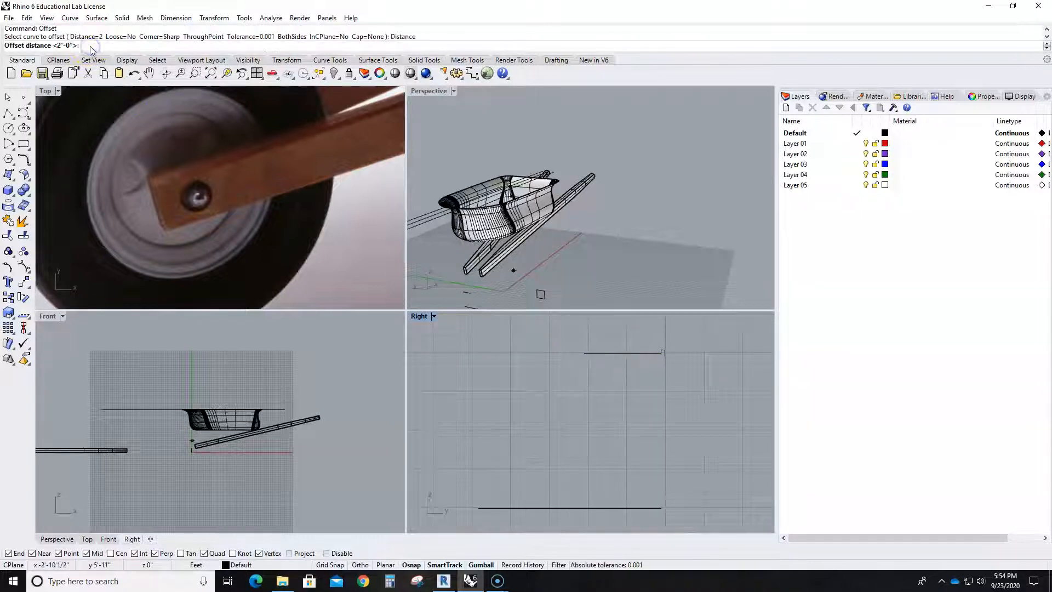
text(4)
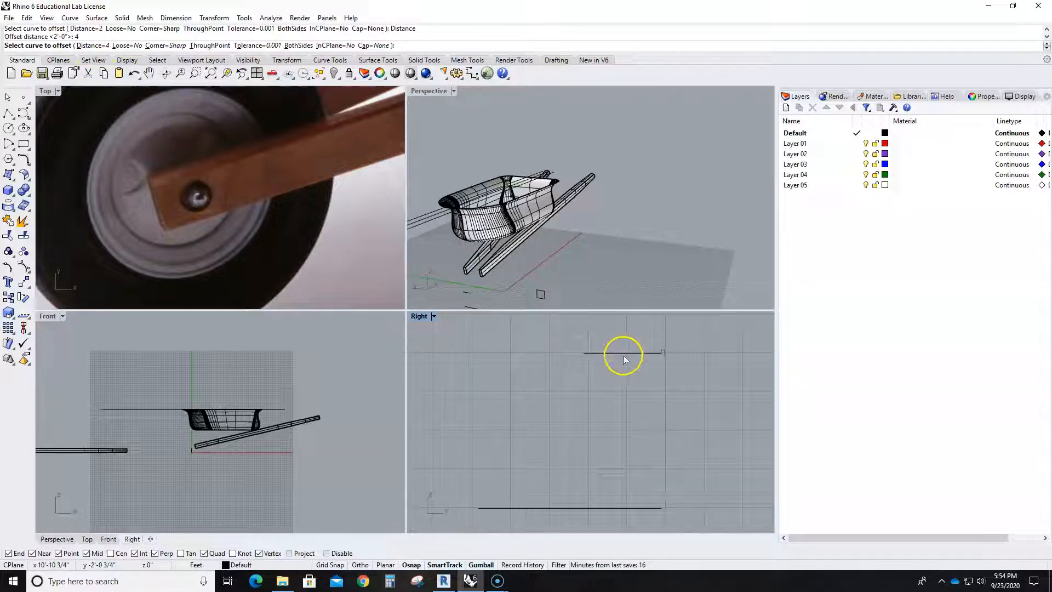
key(Return)
scroll(637, 401, down, 3)
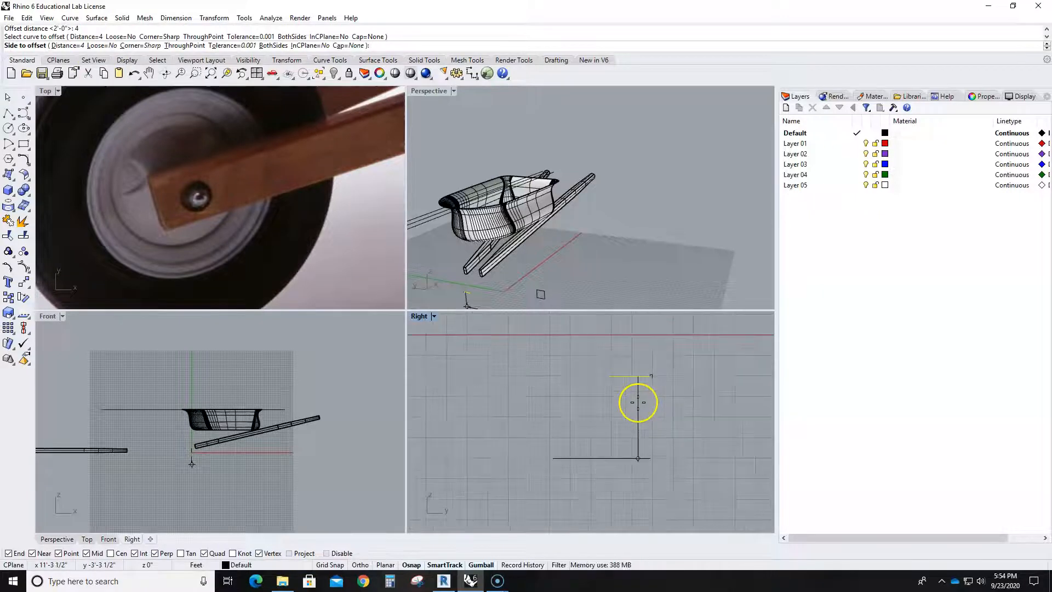
scroll(655, 431, down, 3)
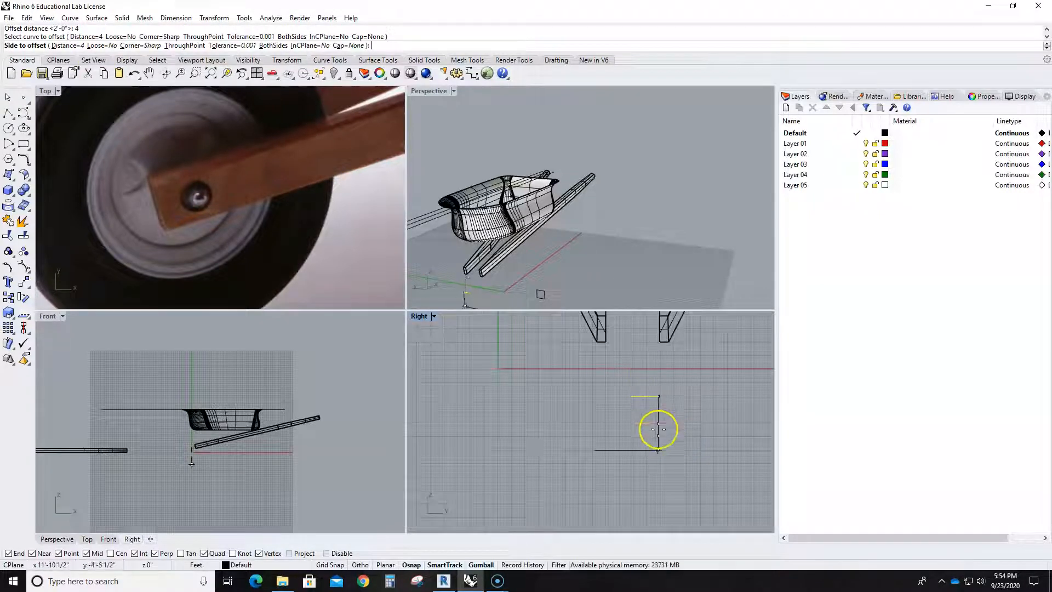
scroll(651, 372, down, 4)
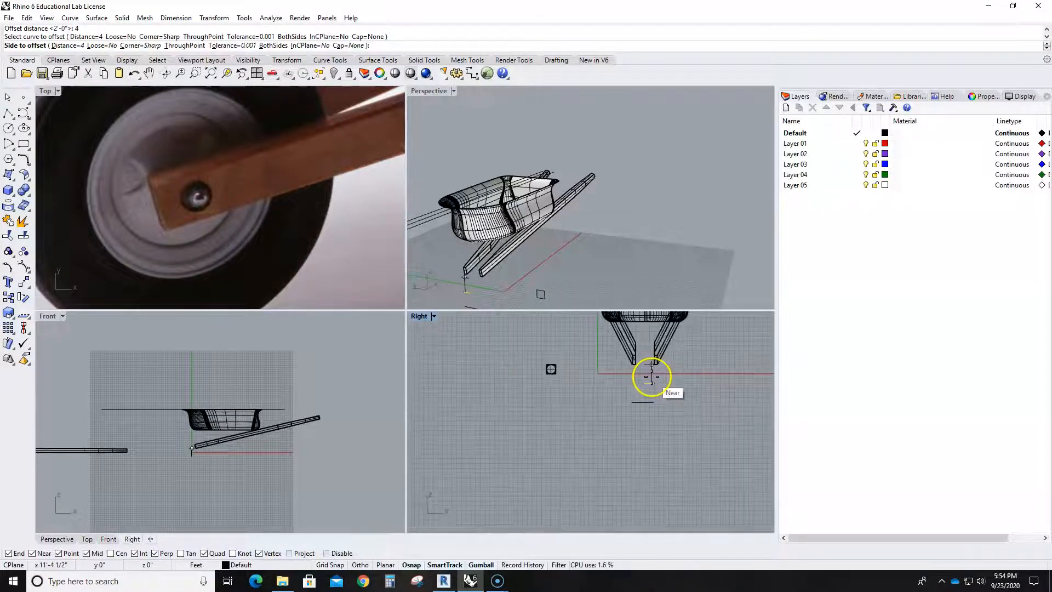
click(662, 416)
scroll(658, 408, up, 2)
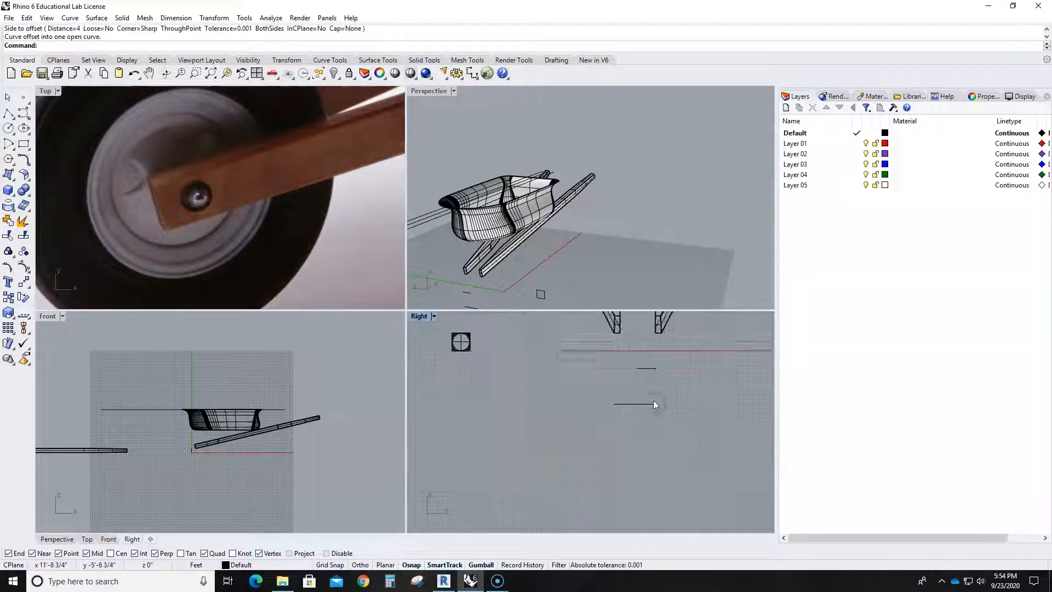
click(629, 390)
scroll(663, 394, up, 3)
right_drag(670, 395, 667, 462)
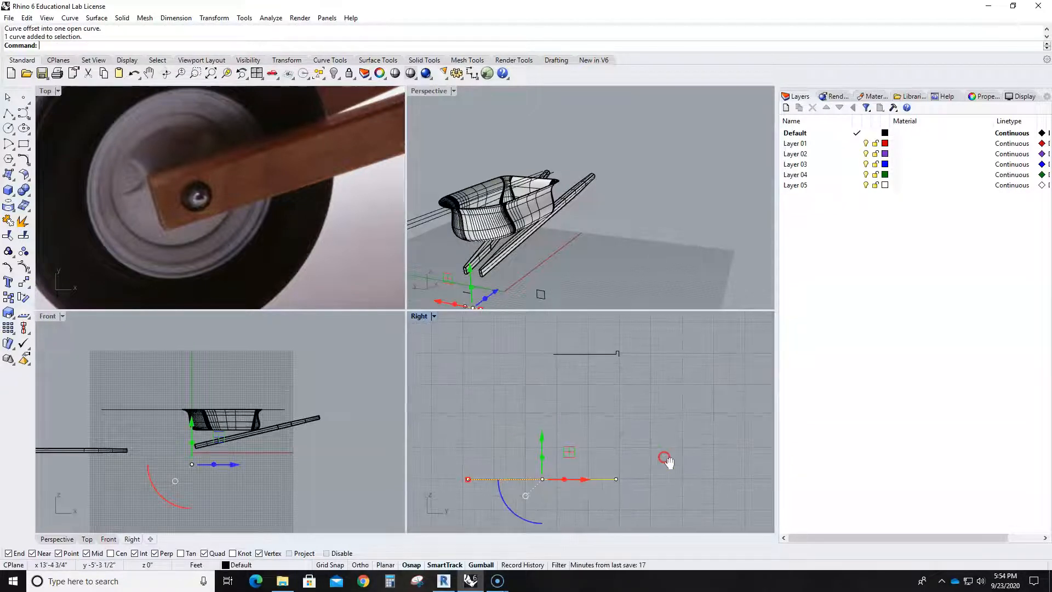
click(654, 453)
- Draw a gently curved arc from the lower end of the lip down to the bottom line, ending slightly inboard of its outer end
scroll(638, 447, down, 1)
scroll(622, 375, up, 4)
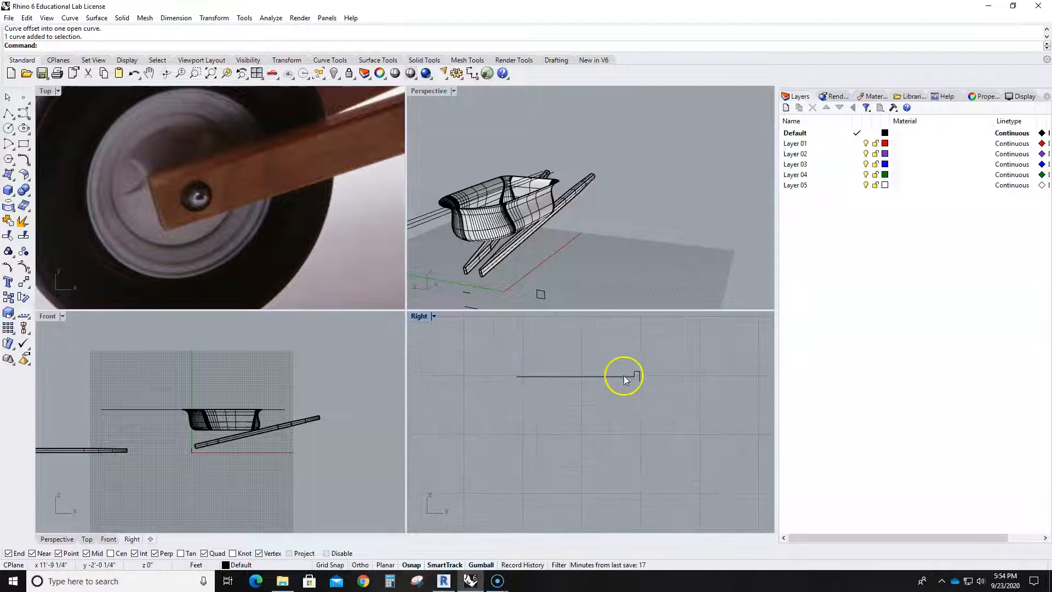
scroll(638, 380, down, 2)
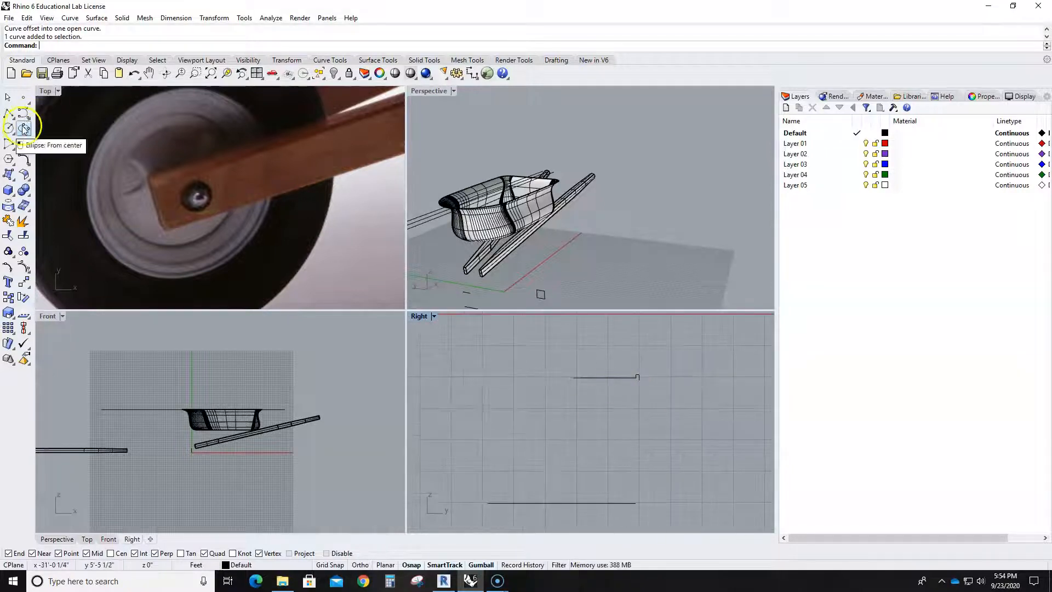
click(13, 148)
click(41, 152)
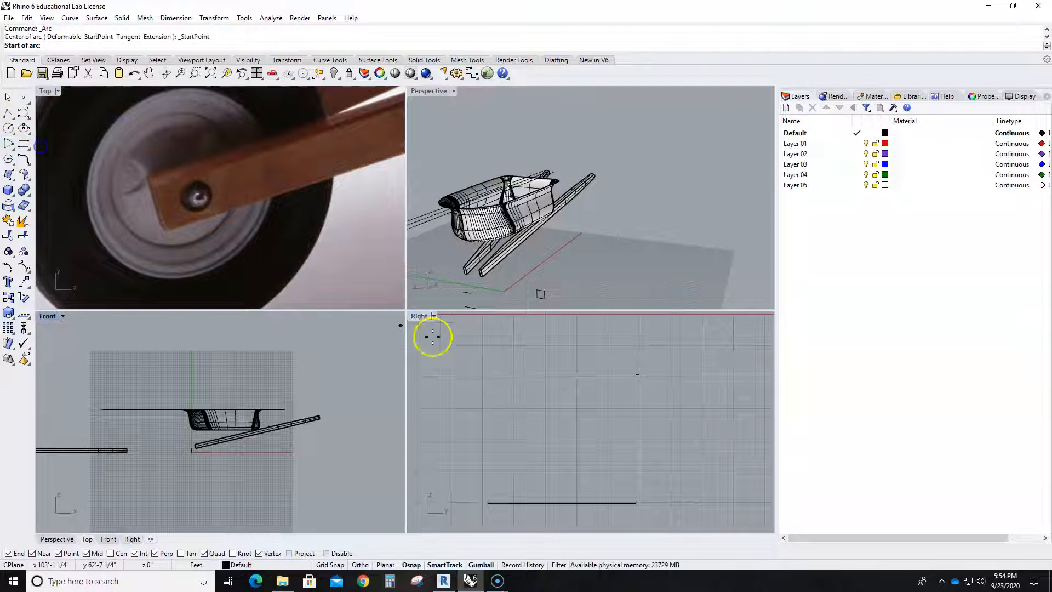
click(638, 380)
scroll(639, 465, down, 2)
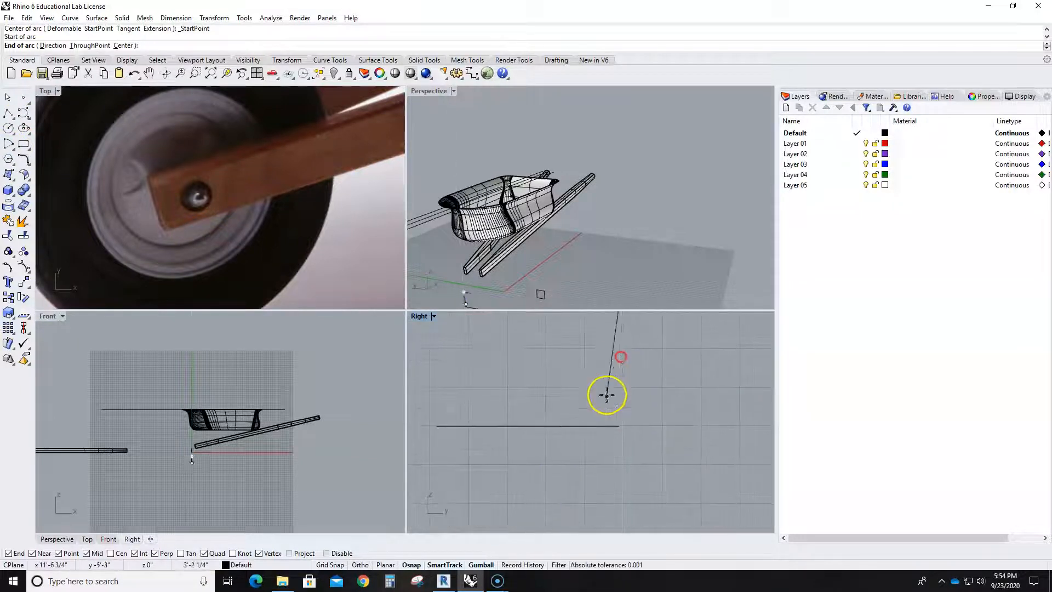
click(605, 419)
scroll(602, 368, up, 2)
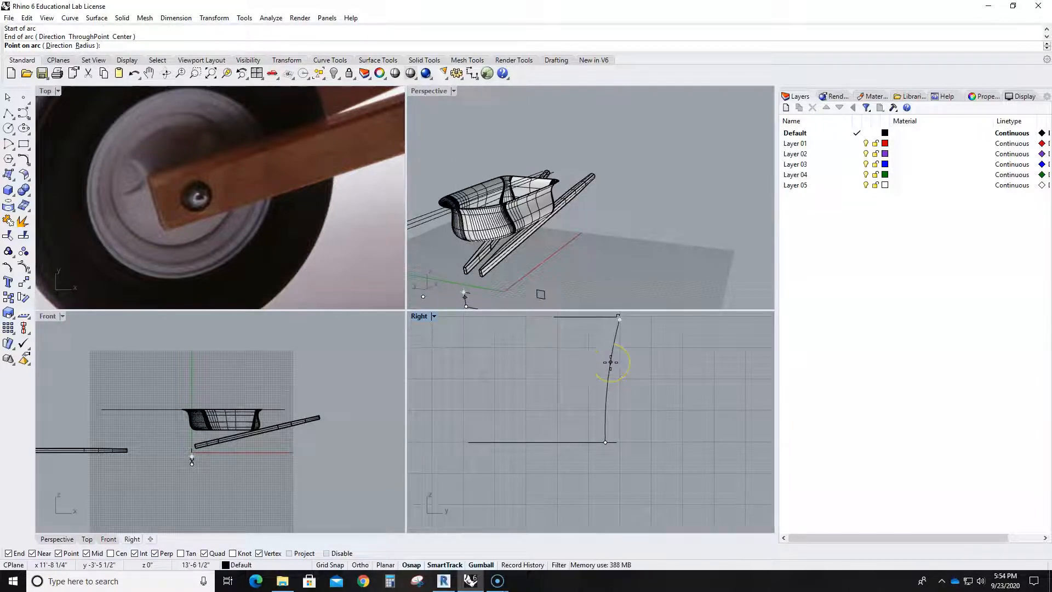
click(611, 362)
scroll(610, 439, up, 2)
click(8, 113)
click(602, 414)
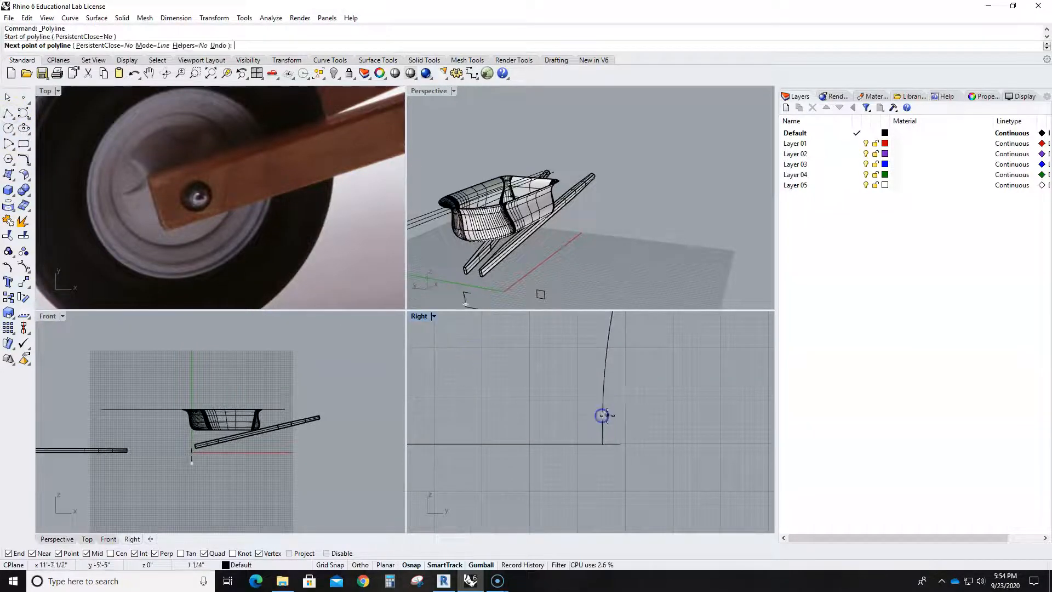
right_click(638, 415)
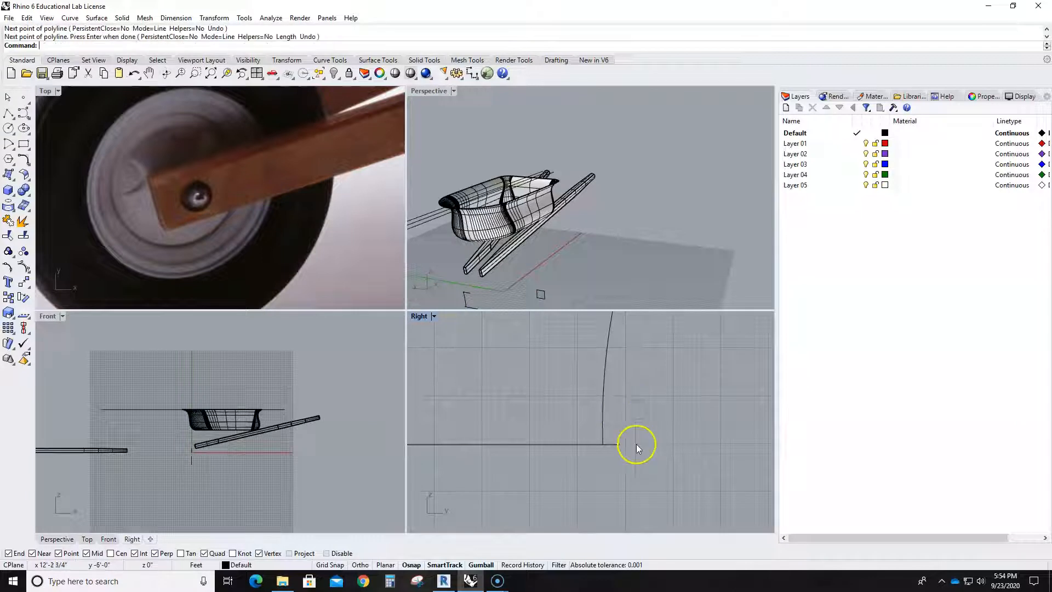
- Draw a small step polyline from near the side arc's lower end, running horizontally outward and straight down to the bottom line
click(8, 113)
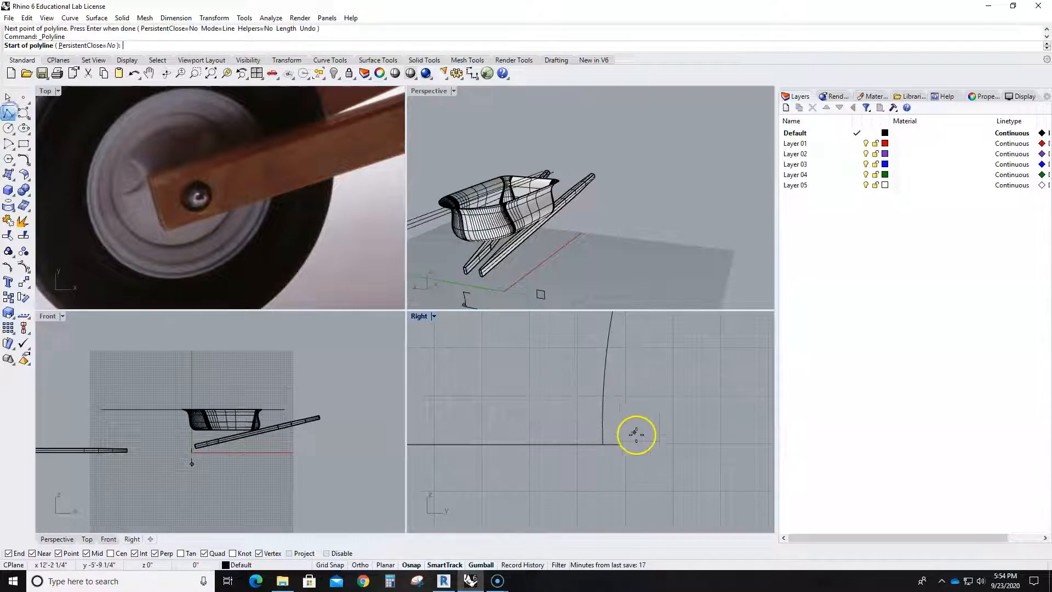
click(603, 413)
shift+click(617, 424)
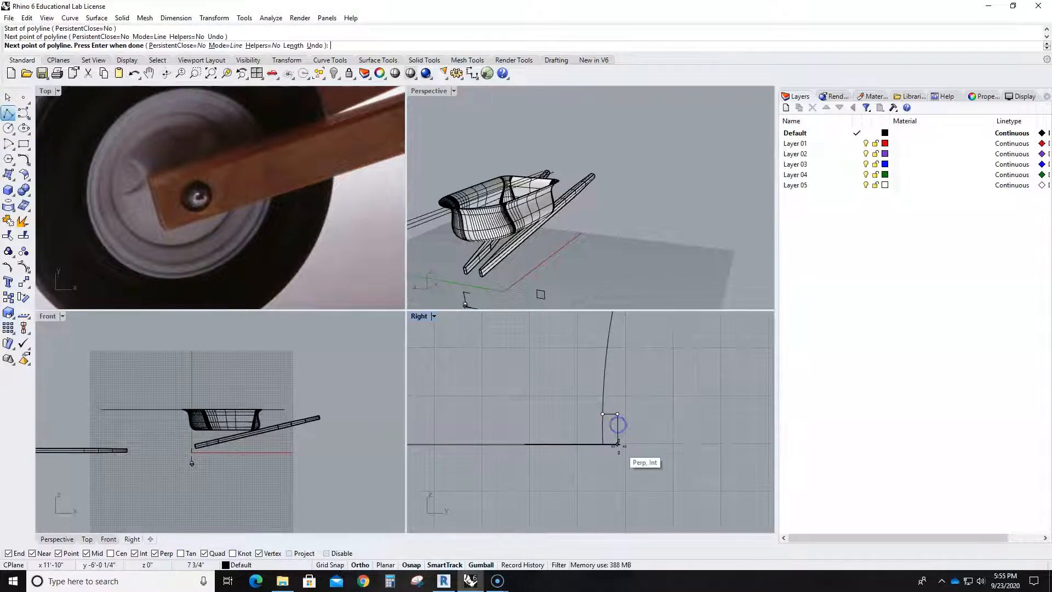
shift+click(618, 444)
right_click(638, 459)
- Try to fillet the small step polyline with the side arc at radius 3, and undo the fillet
scroll(638, 458, down, 10)
scroll(641, 451, up, 5)
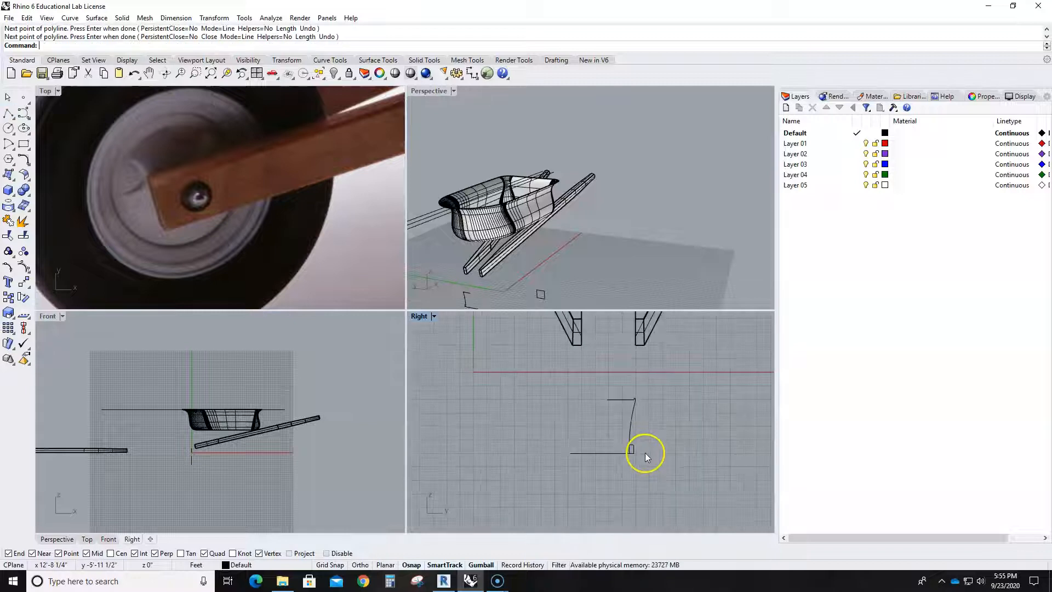
text(t)
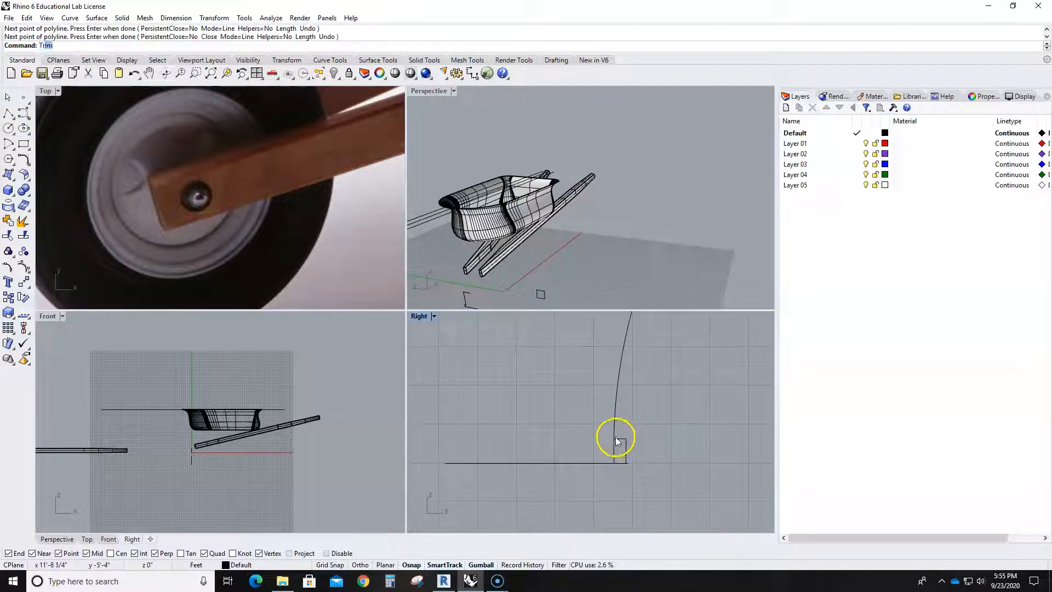
key(Return)
click(614, 421)
click(621, 441)
scroll(619, 444, up, 8)
key(Return)
click(620, 431)
click(609, 408)
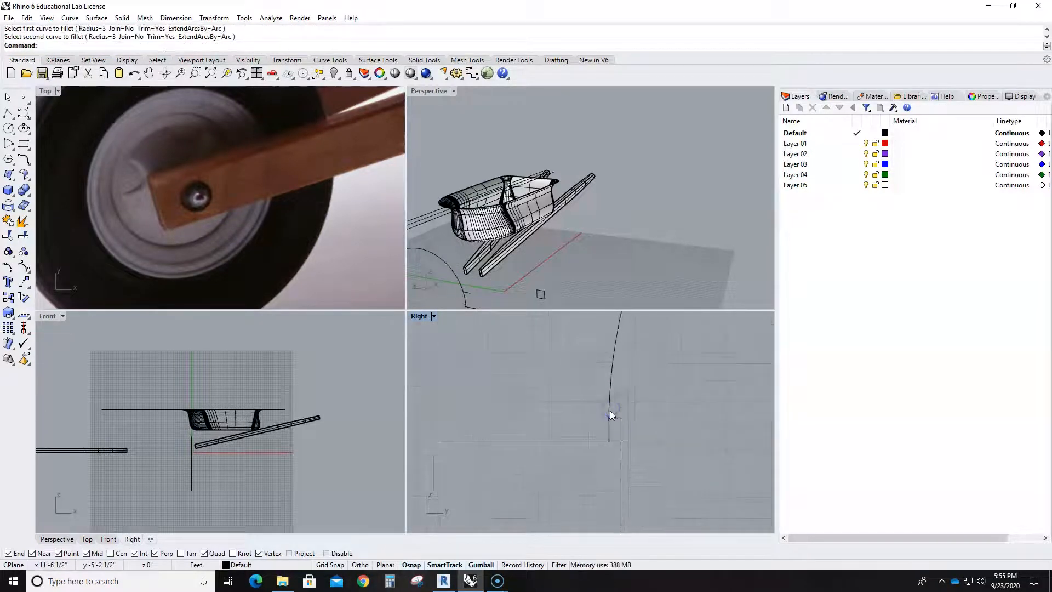
scroll(610, 411, down, 5)
click(630, 419)
key(ctrl+z)
scroll(633, 423, up, 6)
key(Escape)
- Trim away the part of the side arc below the small step, using the surrounding profile curves as cutting objects
scroll(625, 371, up, 2)
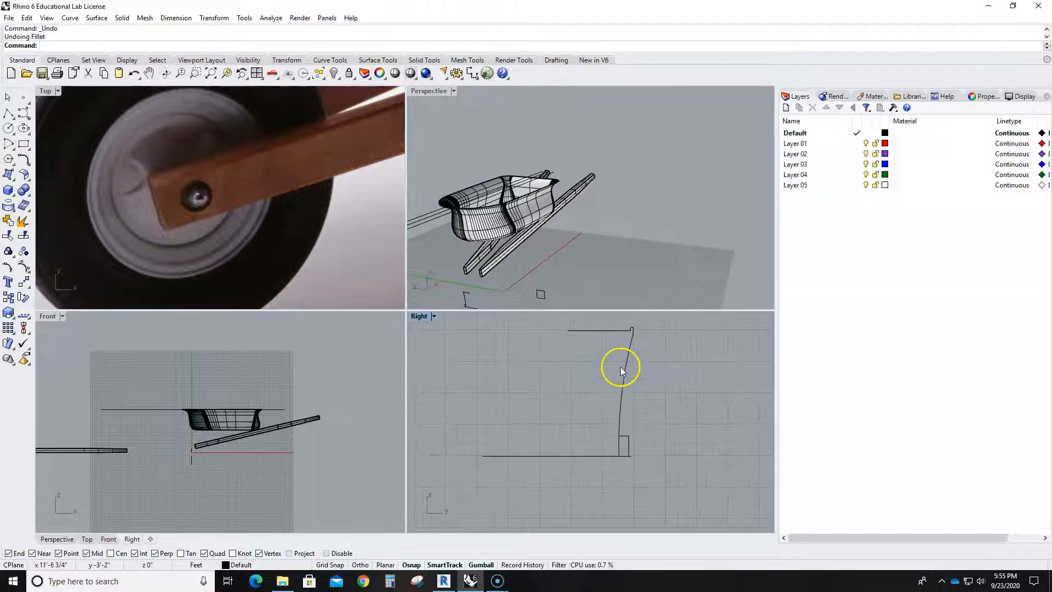
key(Return)
drag(677, 496, 576, 384)
key(Return)
click(620, 448)
scroll(620, 454, up, 4)
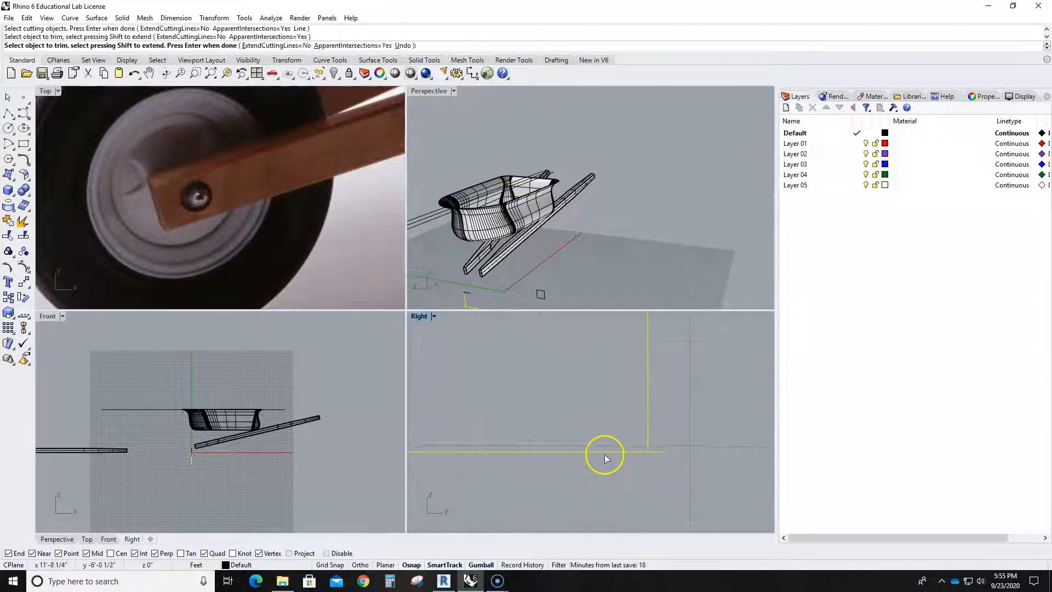
click(656, 454)
click(676, 485)
key(Return)
scroll(652, 465, down, 8)
- Explode the small step polyline and delete its vertical segment, keeping the short horizontal foot
click(649, 424)
key(Escape)
click(651, 433)
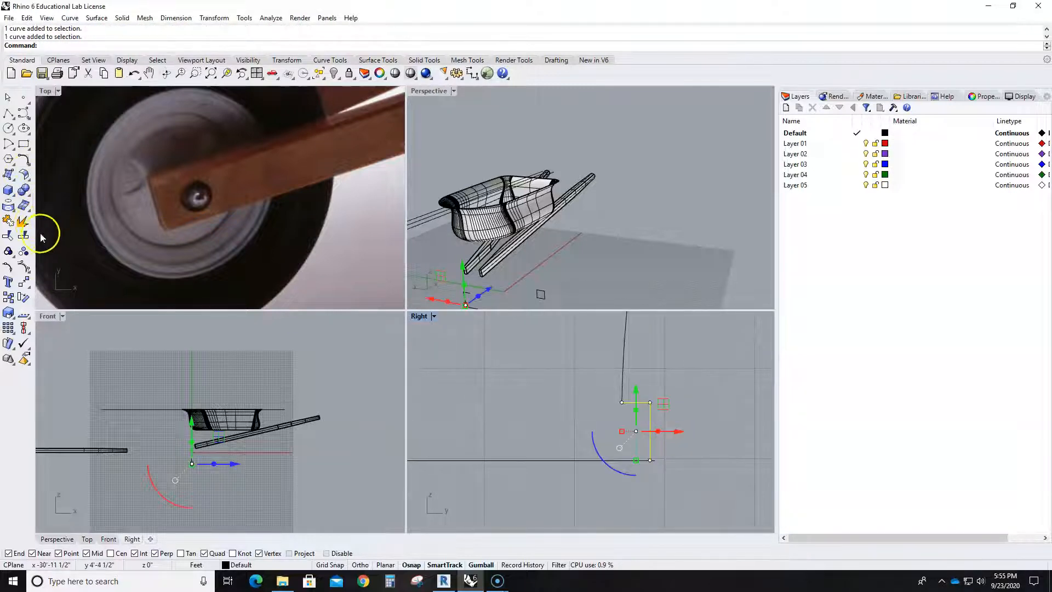
click(24, 221)
key(Escape)
click(649, 433)
key(Delete)
scroll(653, 426, down, 5)
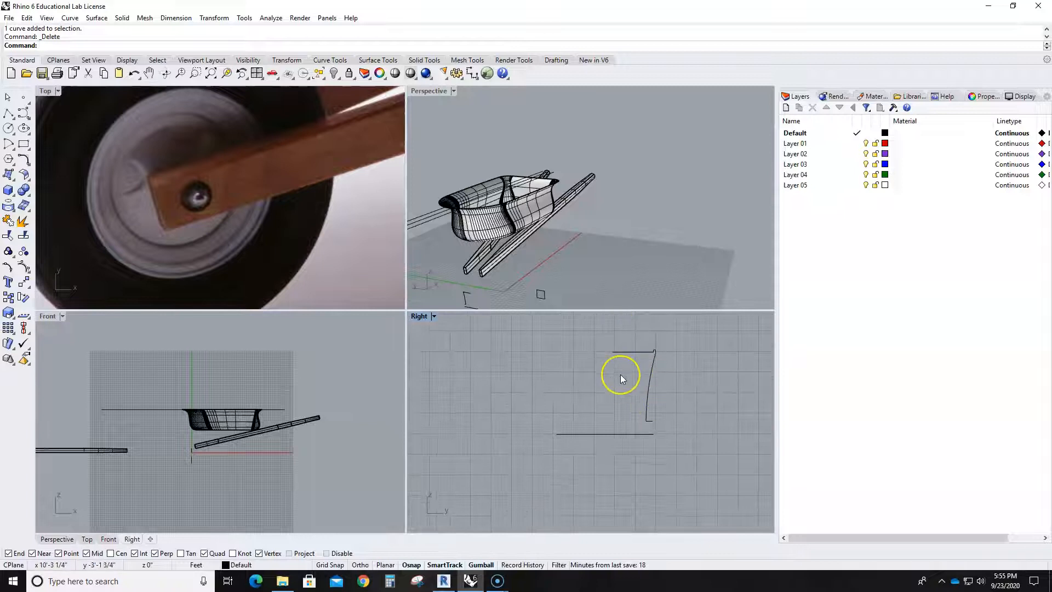
- Shorten the profile's upper horizontal line by moving its inner end point toward the lip
scroll(621, 375, up, 3)
click(627, 349)
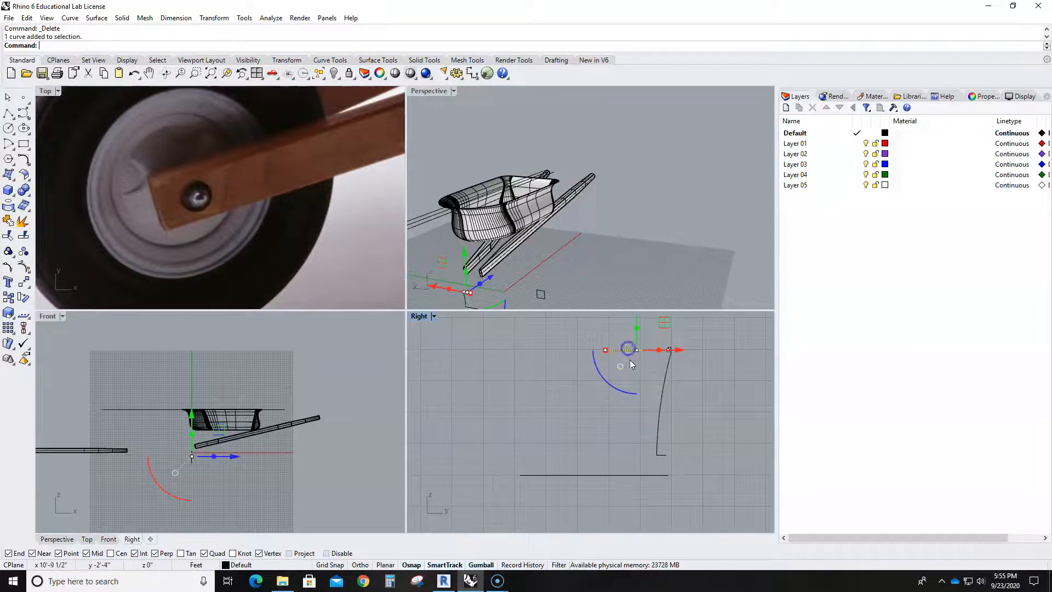
drag(606, 351, 717, 327)
scroll(655, 356, up, 3)
key(Escape)
scroll(662, 346, up, 4)
click(665, 328)
scroll(705, 374, down, 8)
key(Escape)
scroll(657, 452, down, 3)
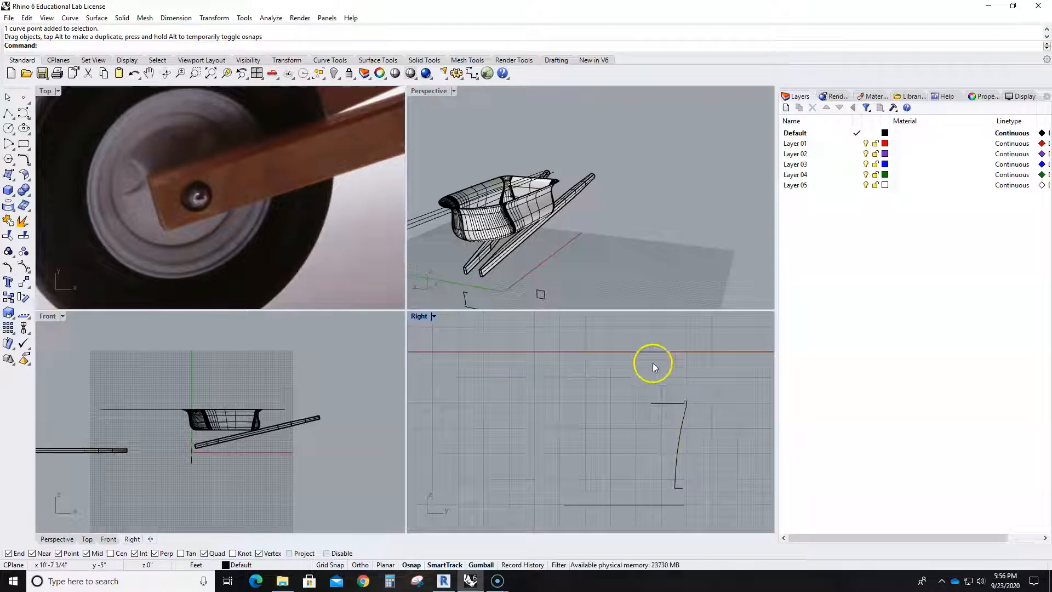
- Mirror a copy of the lip, side arc and foot about a vertical plane through the upper line's inner end
drag(680, 403, 731, 502)
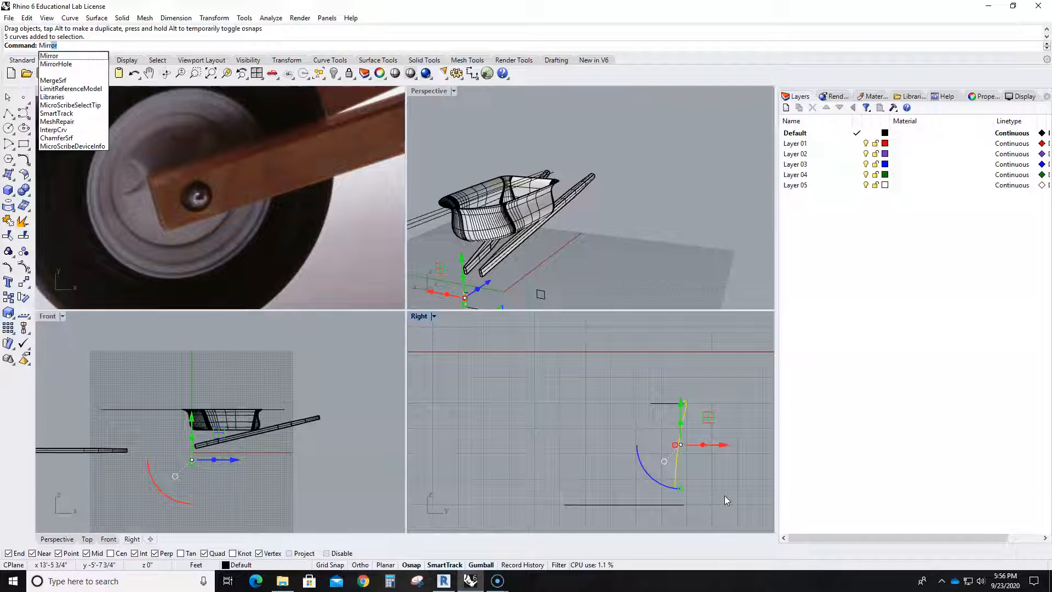
key(Return)
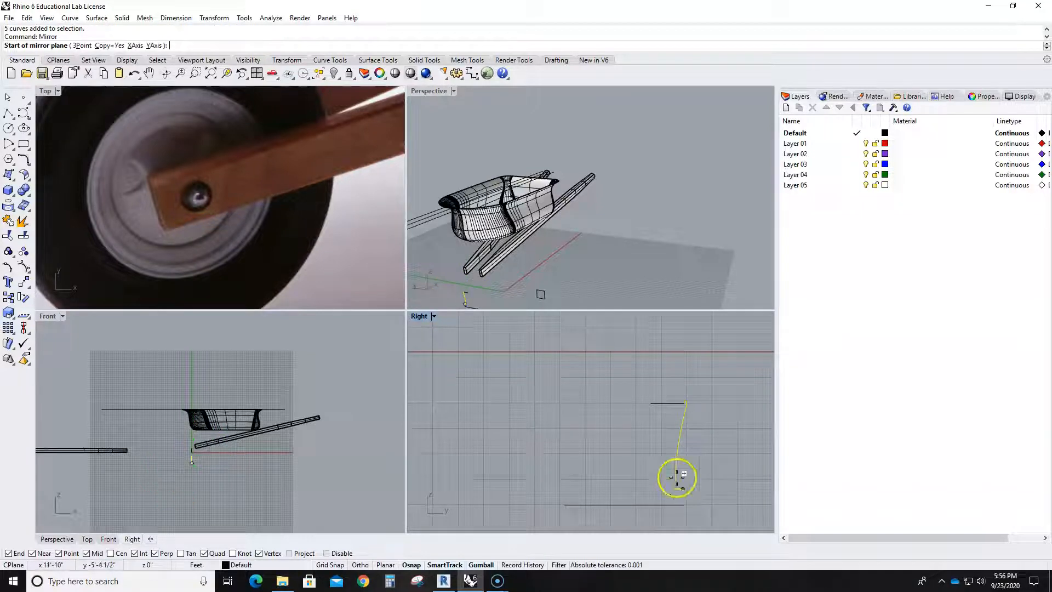
click(650, 404)
click(658, 489)
scroll(658, 490, down, 2)
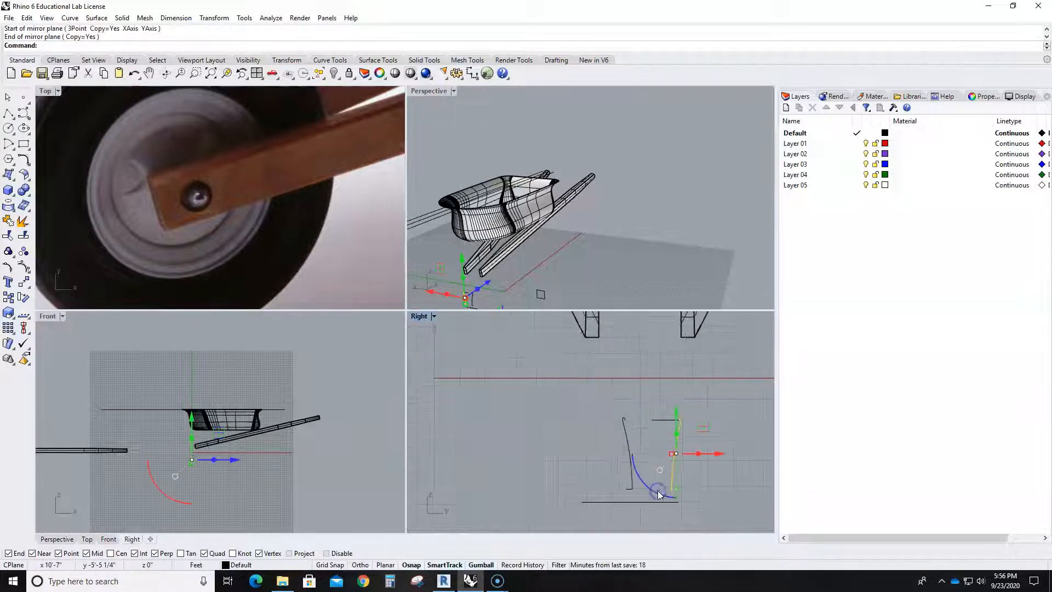
key(Escape)
- Try to stretch the short upper line across toward the mirrored lip, and undo the change
scroll(649, 385, up, 4)
right_drag(649, 386, 649, 355)
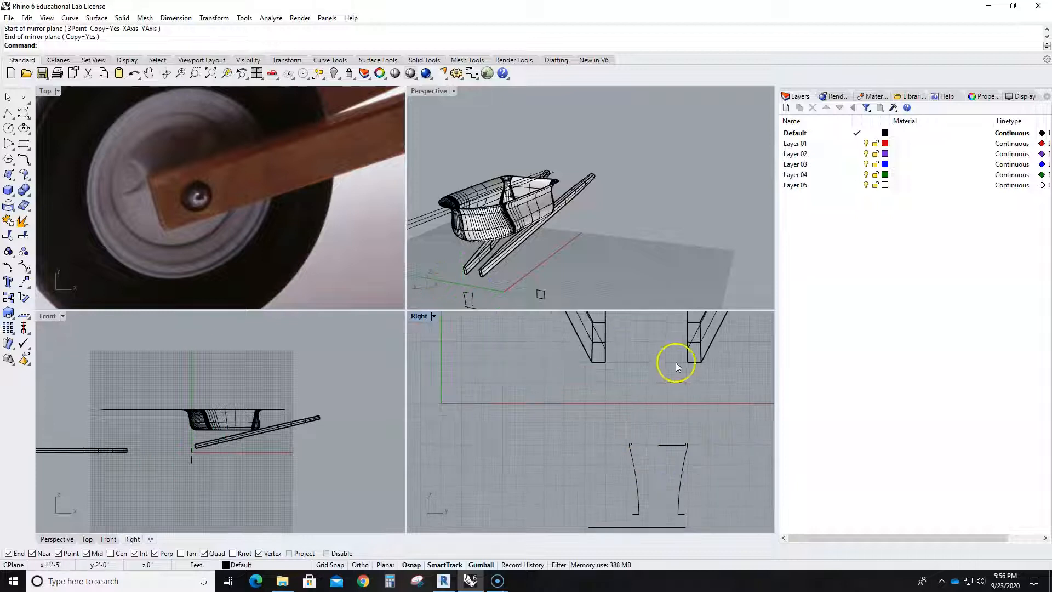
scroll(646, 480, up, 4)
click(690, 400)
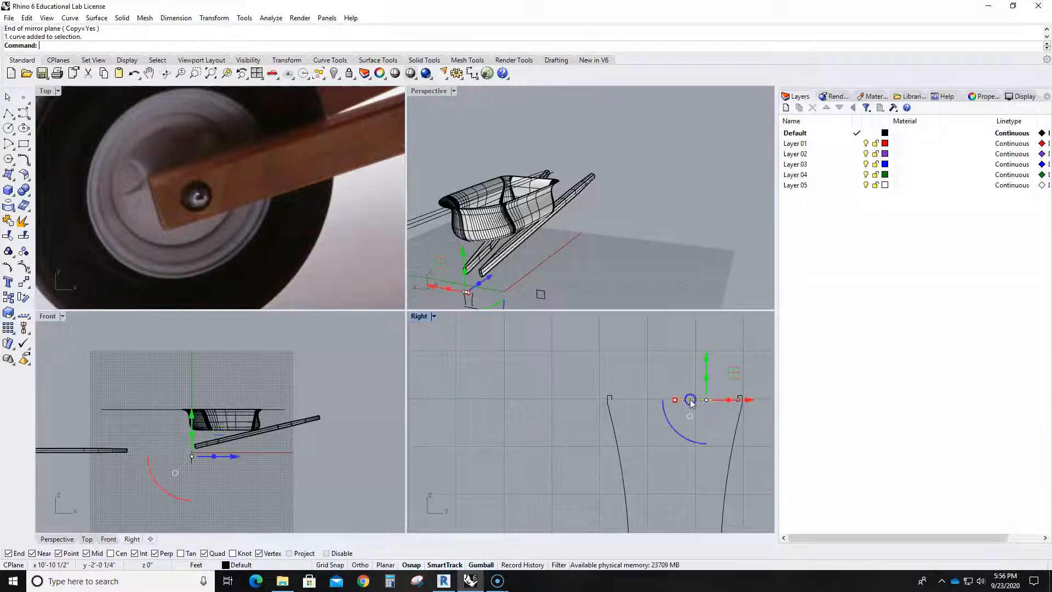
drag(674, 401, 627, 401)
key(ctrl+z)
scroll(655, 400, up, 8)
scroll(639, 411, down, 8)
- Delete the short upper line and draw a new straight line connecting the inner corners of the two lips
click(682, 419)
key(Delete)
click(8, 113)
scroll(629, 400, up, 10)
scroll(695, 430, down, 4)
click(587, 430)
click(661, 407)
right_click(639, 425)
scroll(684, 435, down, 5)
- Shift the lower horizontal line sideways so it sits roughly centred beneath the mirrored rim profile
right_drag(696, 438, 688, 429)
click(669, 486)
click(622, 487)
click(628, 481)
key(Delete)
click(628, 480)
click(655, 481)
drag(645, 481, 669, 482)
click(703, 457)
scroll(609, 387, up, 8)
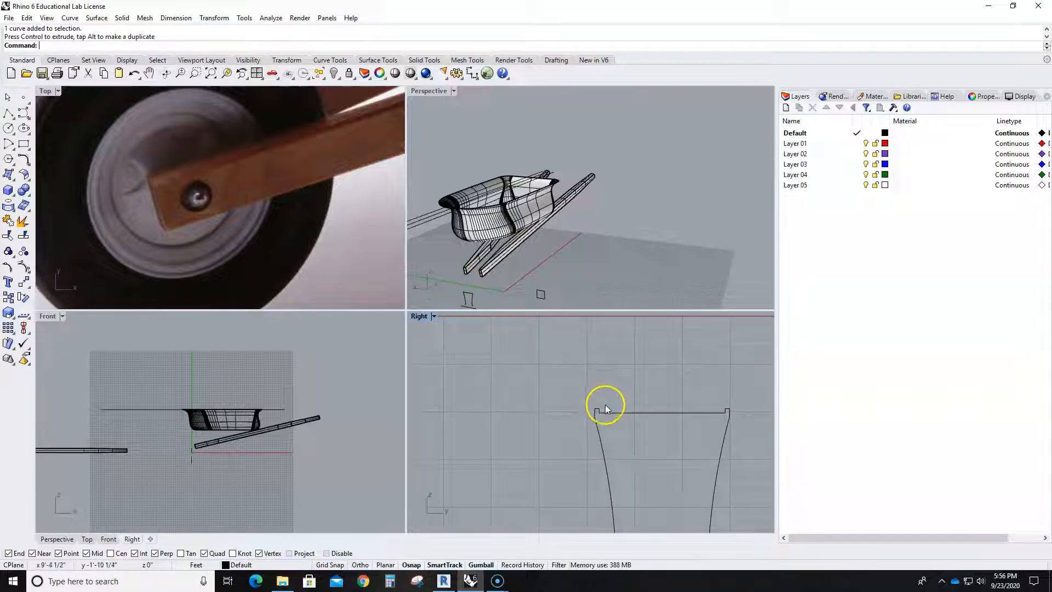
- Draw a degree-3 control point curve for the domed tire outline, arching from one lip over the profile to the opposite lip
scroll(660, 352, down, 5)
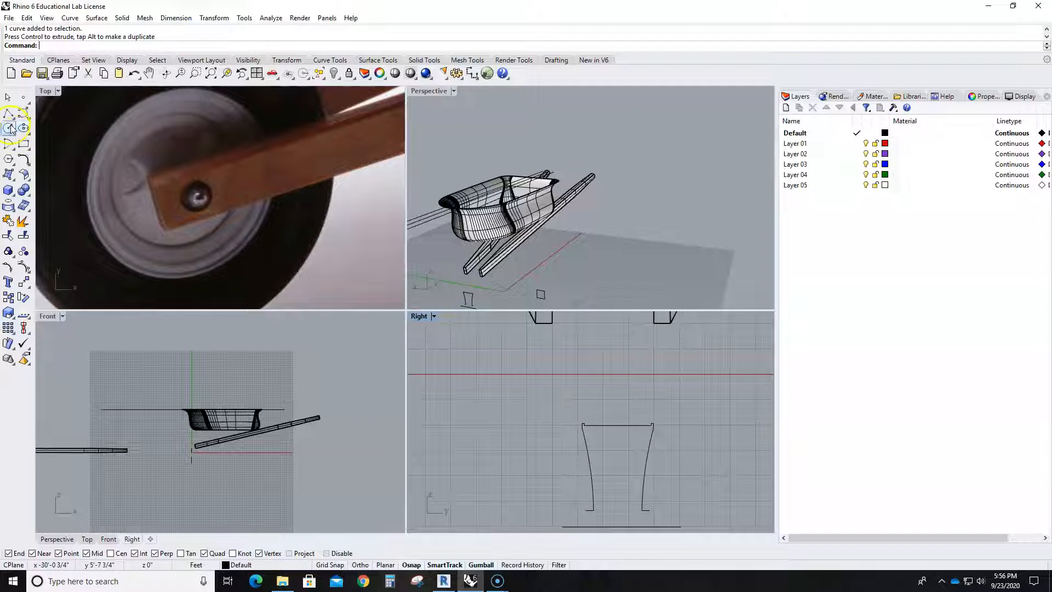
click(23, 113)
scroll(646, 408, up, 5)
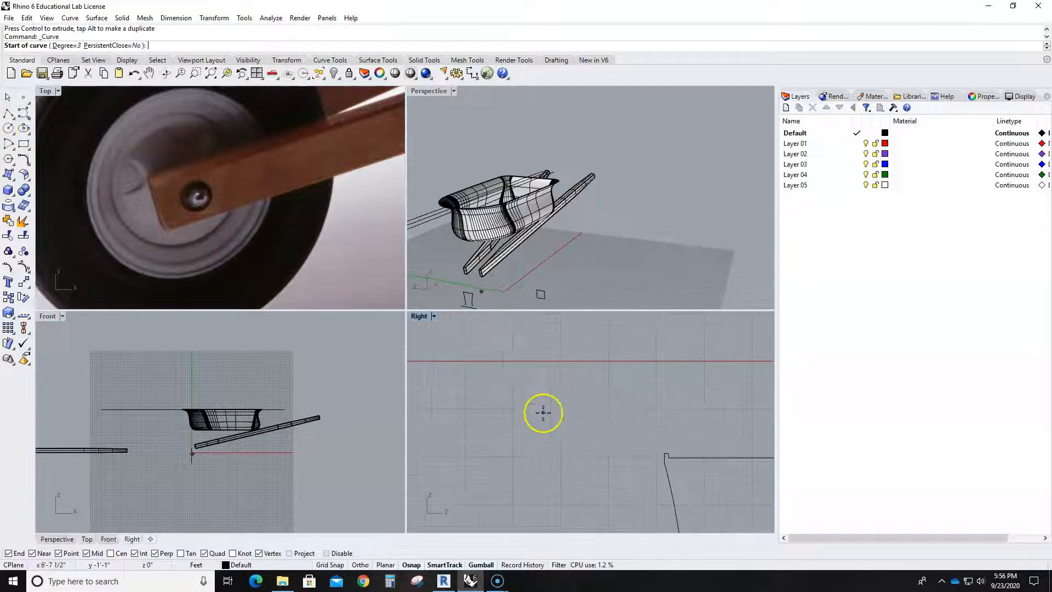
click(657, 454)
scroll(638, 422, down, 4)
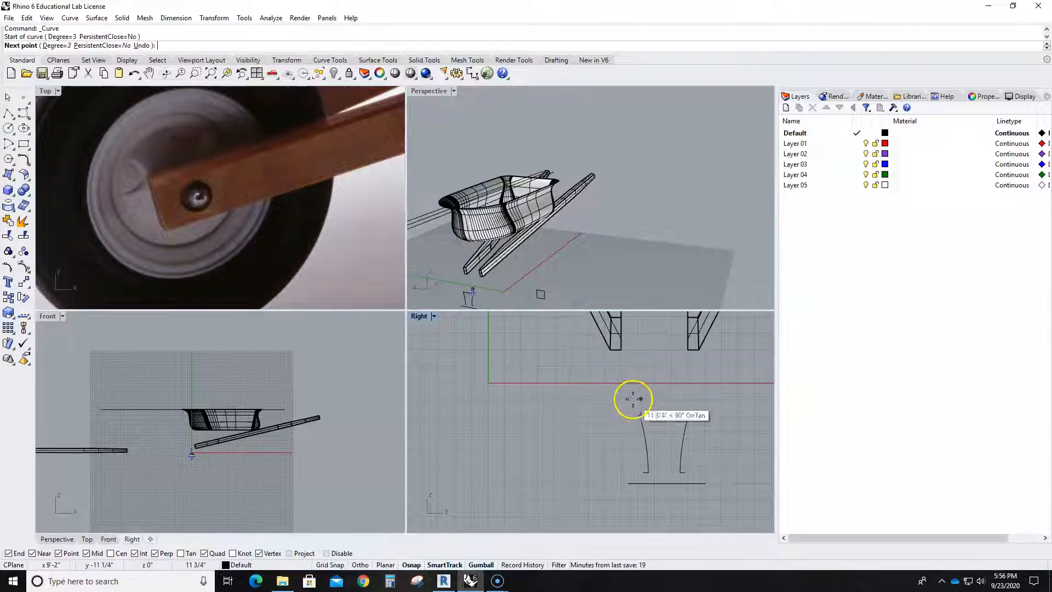
click(641, 399)
scroll(655, 381, up, 4)
click(654, 382)
click(698, 382)
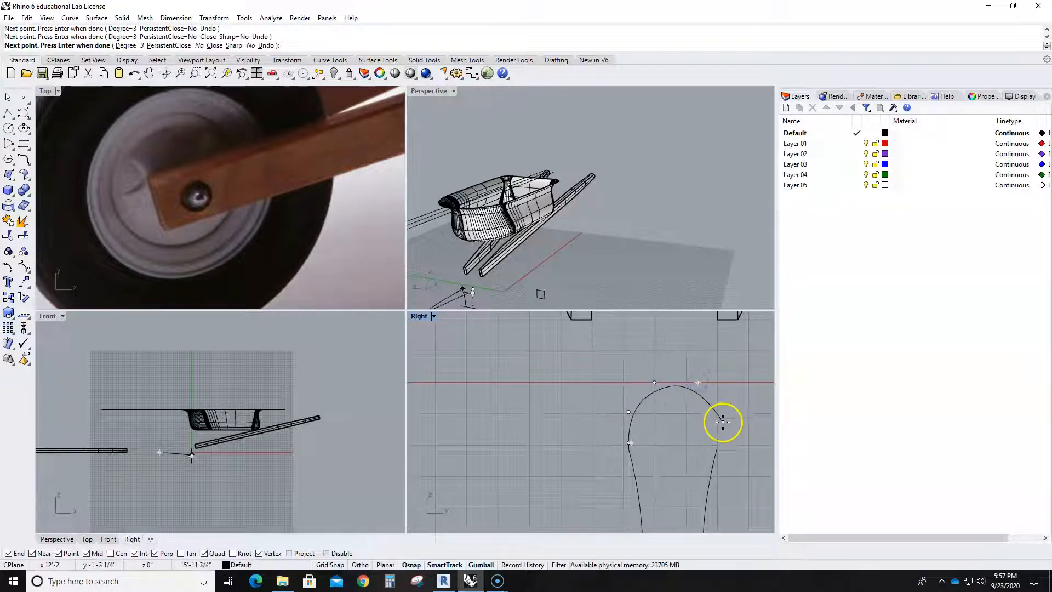
click(716, 413)
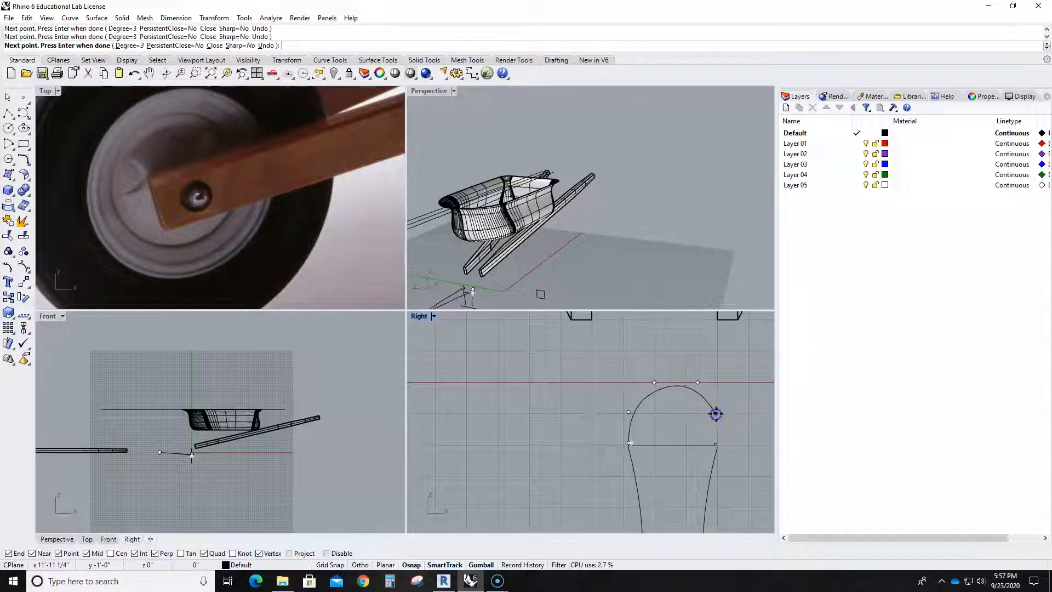
right_click(728, 445)
- Examine the domed tire curve, its control points and how it meets the rim profile
scroll(712, 427, up, 6)
click(698, 372)
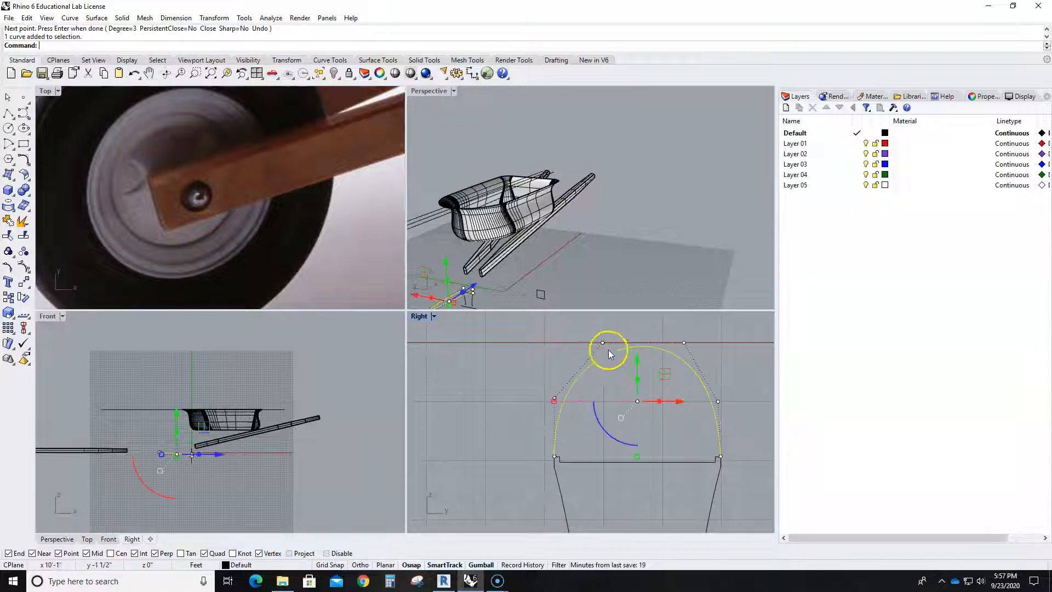
key(Escape)
scroll(685, 419, down, 5)
middle_click(702, 430)
right_drag(751, 420, 698, 355)
scroll(691, 373, down, 6)
scroll(675, 388, up, 8)
scroll(673, 387, up, 8)
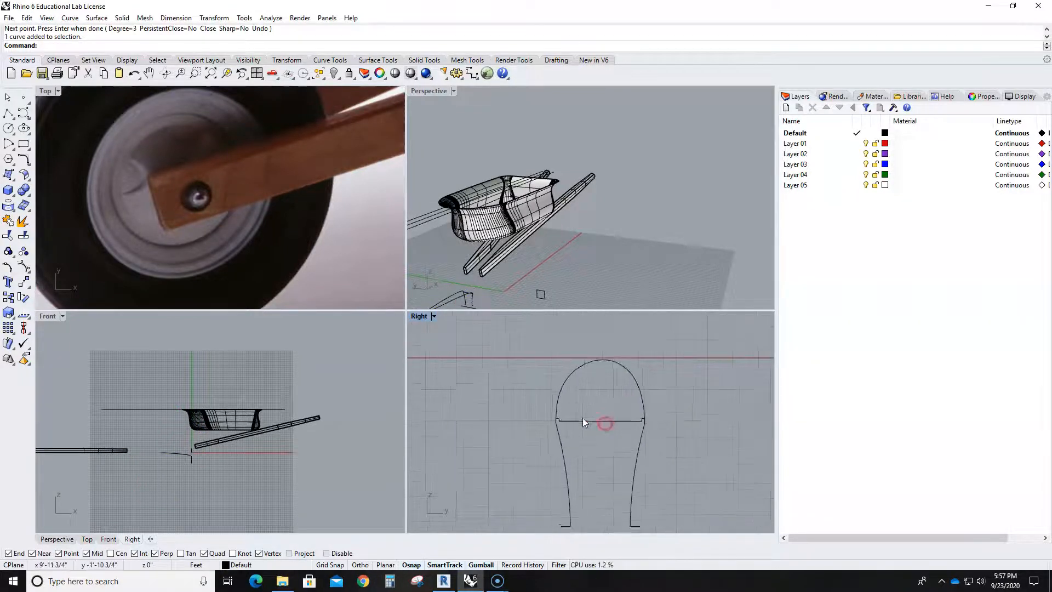
click(546, 392)
click(9, 115)
click(540, 418)
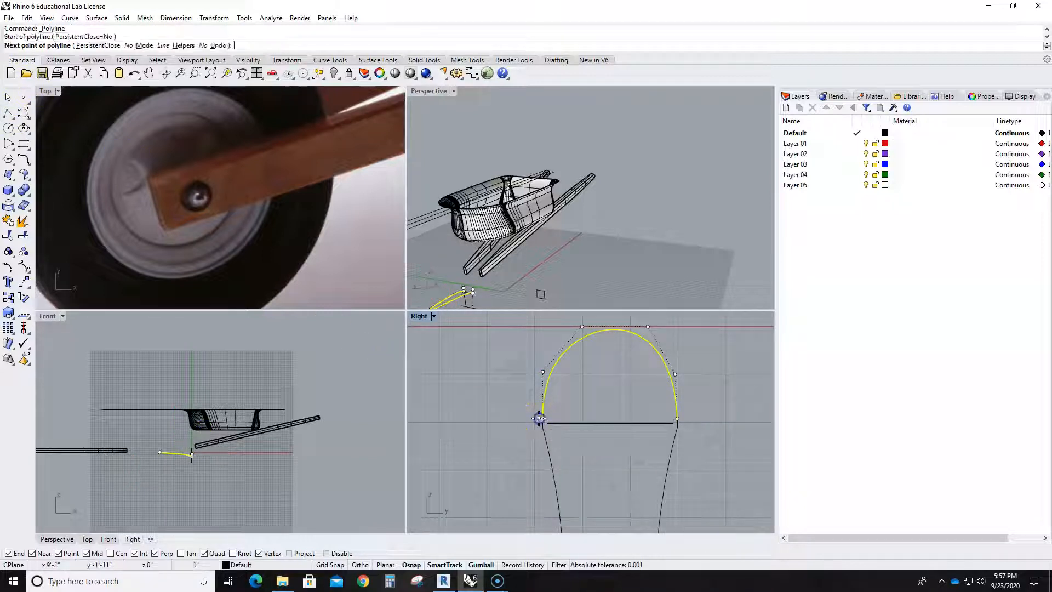
click(678, 419)
key(Return)
click(188, 206)
- Draw a straight line between the two ends of the domed tire curve and join both into one closed curve
click(6, 115)
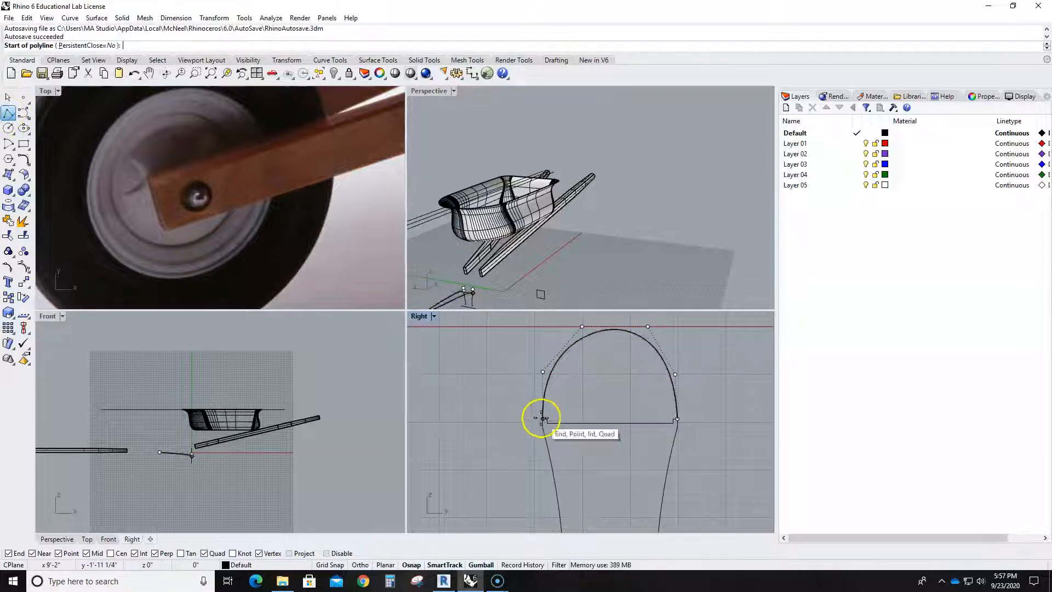
click(542, 420)
click(678, 419)
right_click(687, 395)
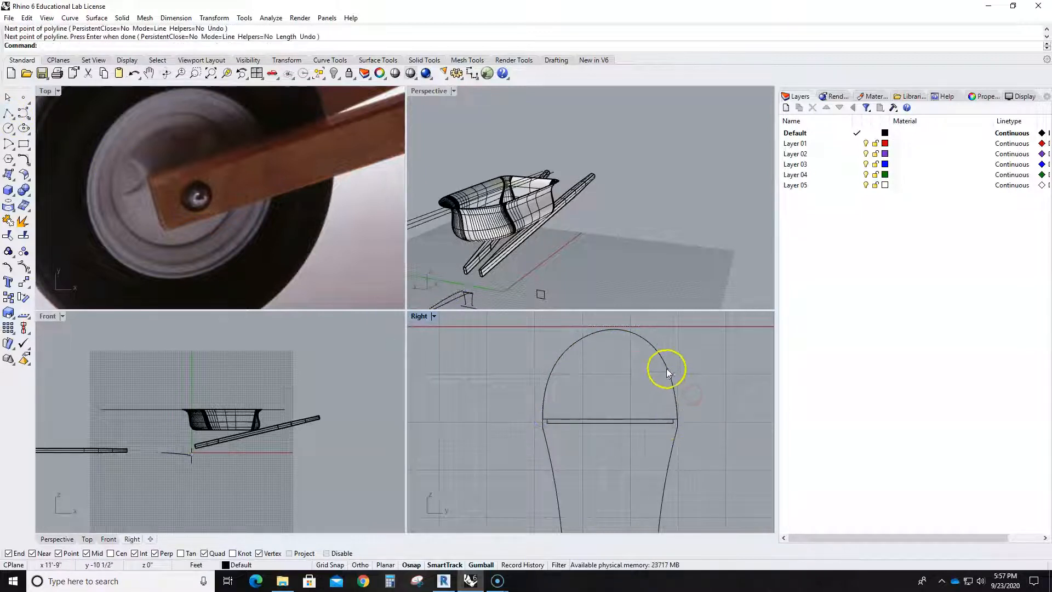
click(668, 373)
shift+click(644, 420)
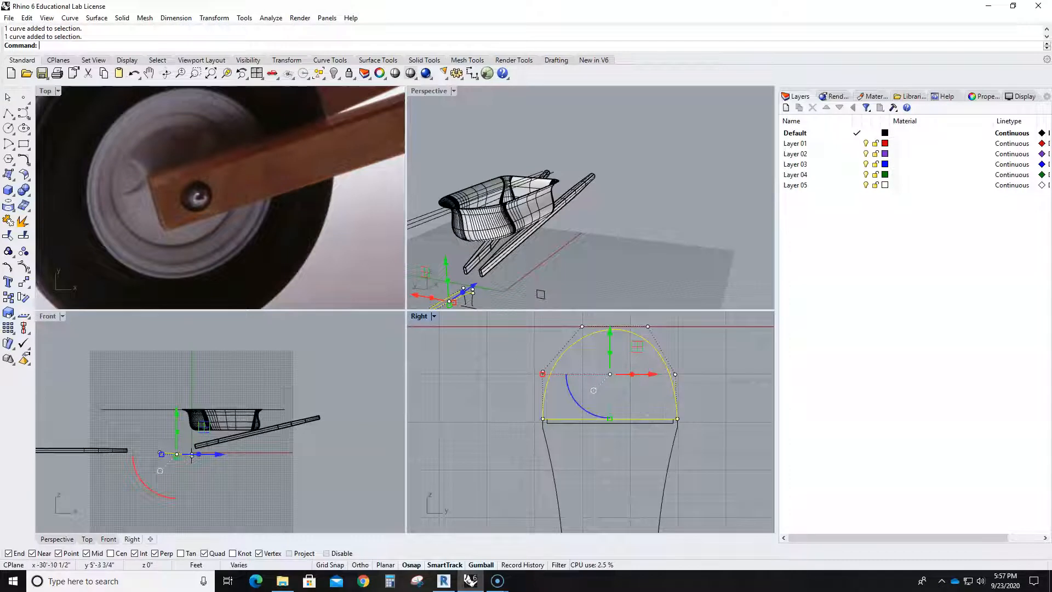
click(9, 221)
- Join the rim profile's lips, sides, feet and upper line into a single open curve, leaving out the bottom line
scroll(504, 406, down, 3)
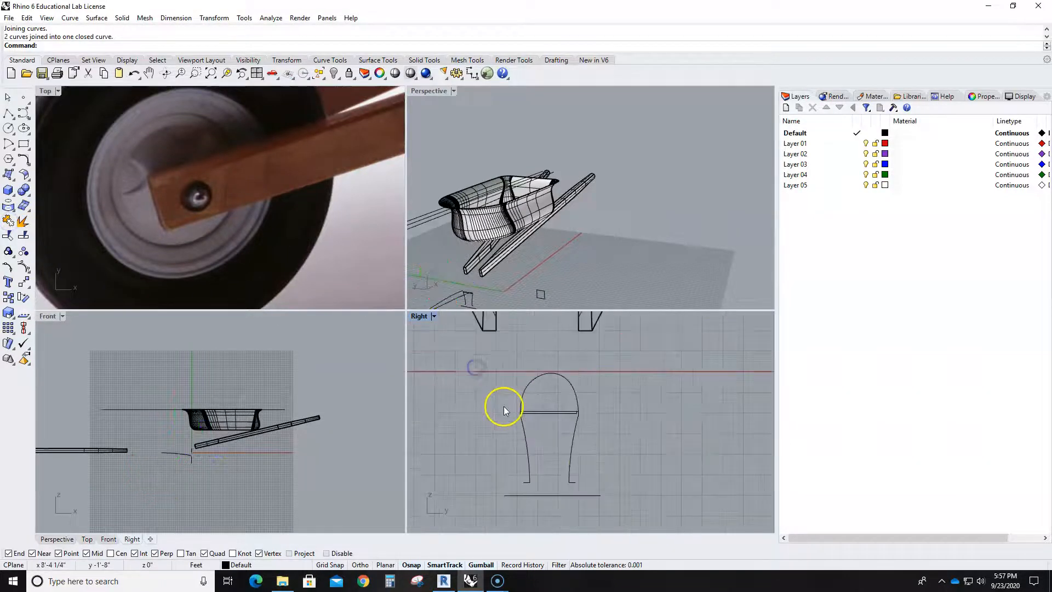
drag(504, 406, 609, 497)
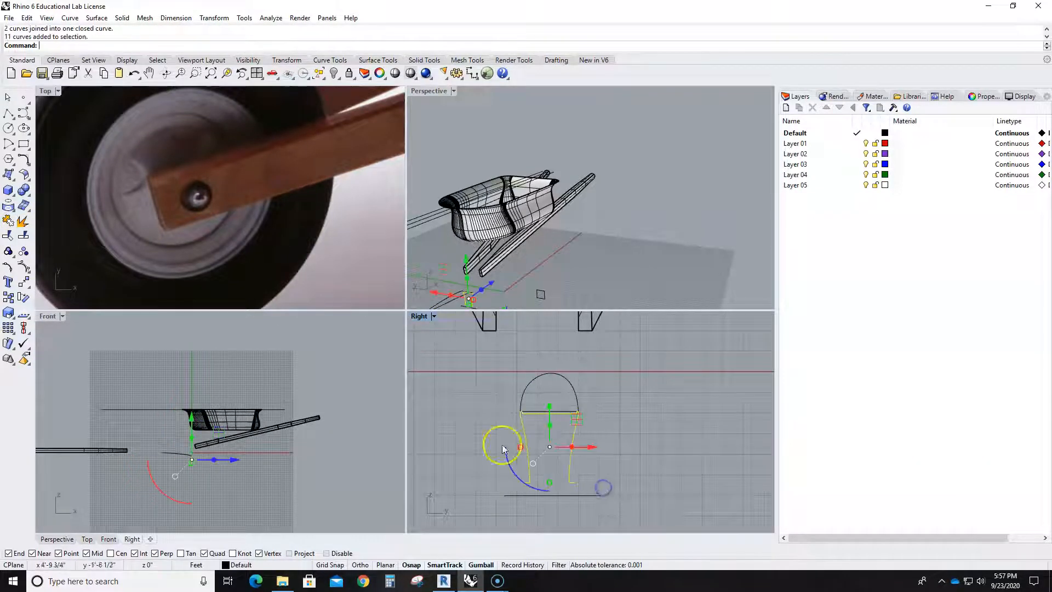
click(9, 221)
click(621, 425)
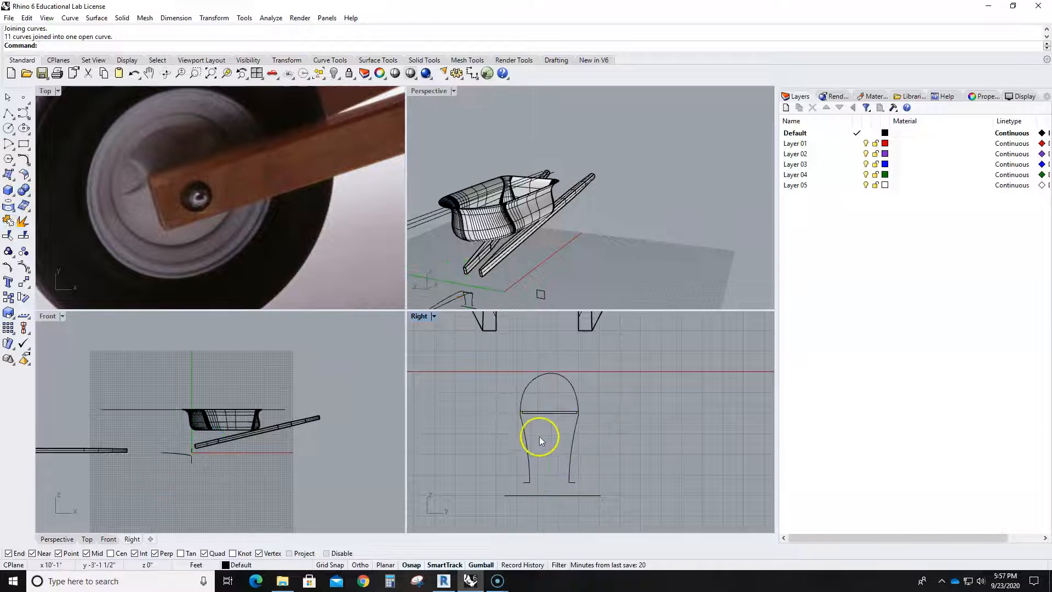
- Select the closed tire curve in a maximized Perspective view and start the SetPt command on it
scroll(531, 416, down, 2)
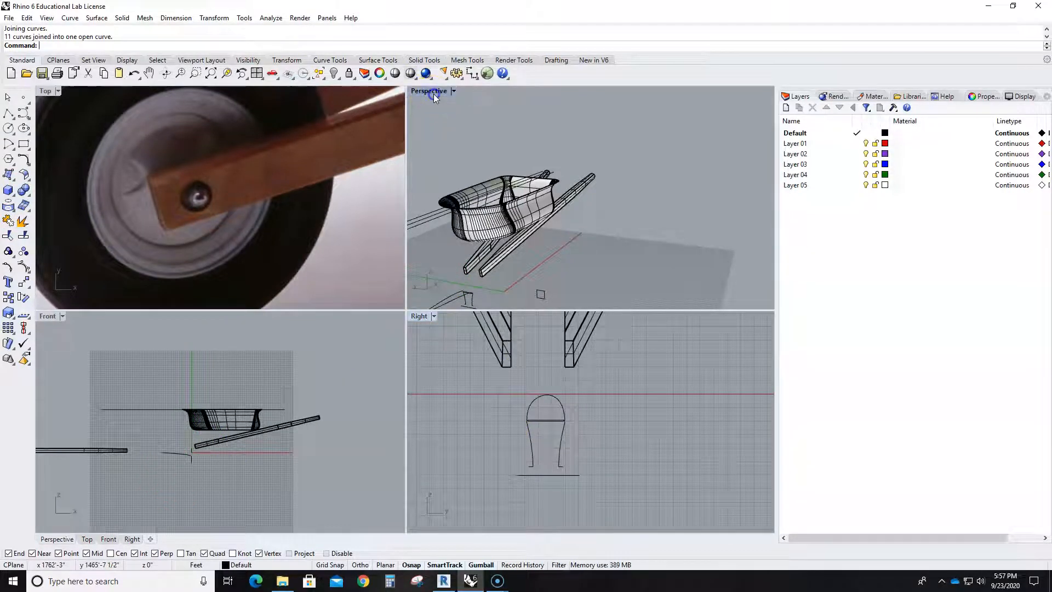
double_click(433, 91)
right_drag(376, 376, 222, 344)
scroll(261, 317, up, 2)
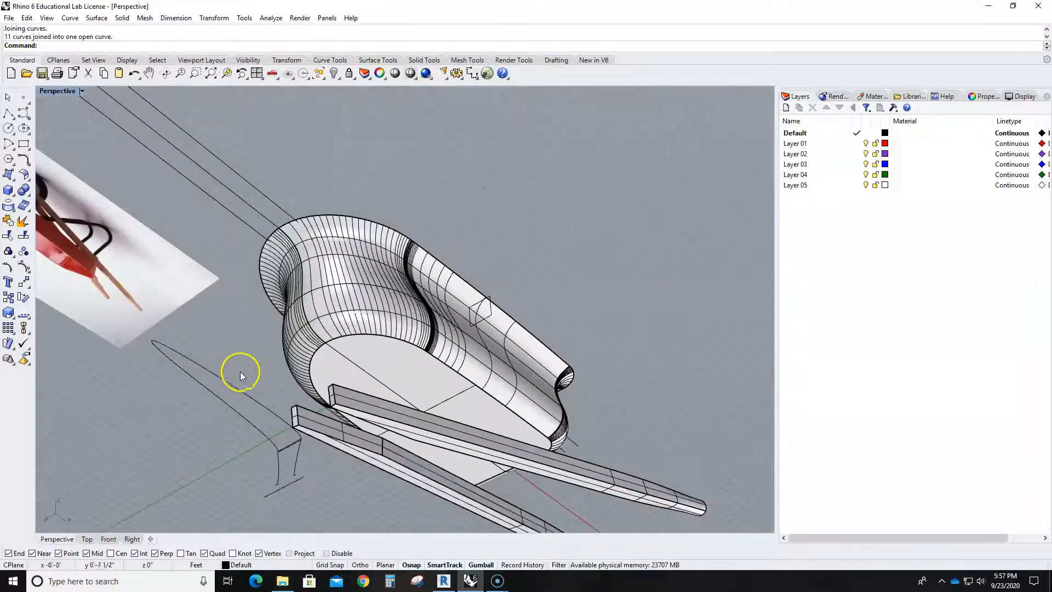
click(230, 380)
right_drag(274, 415, 192, 265)
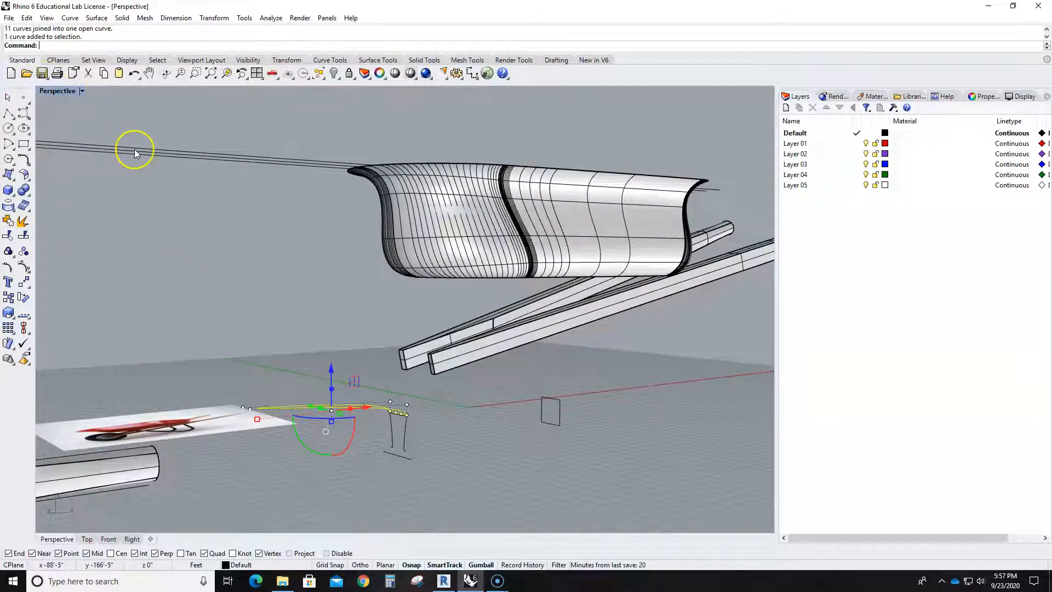
text(SetPt)
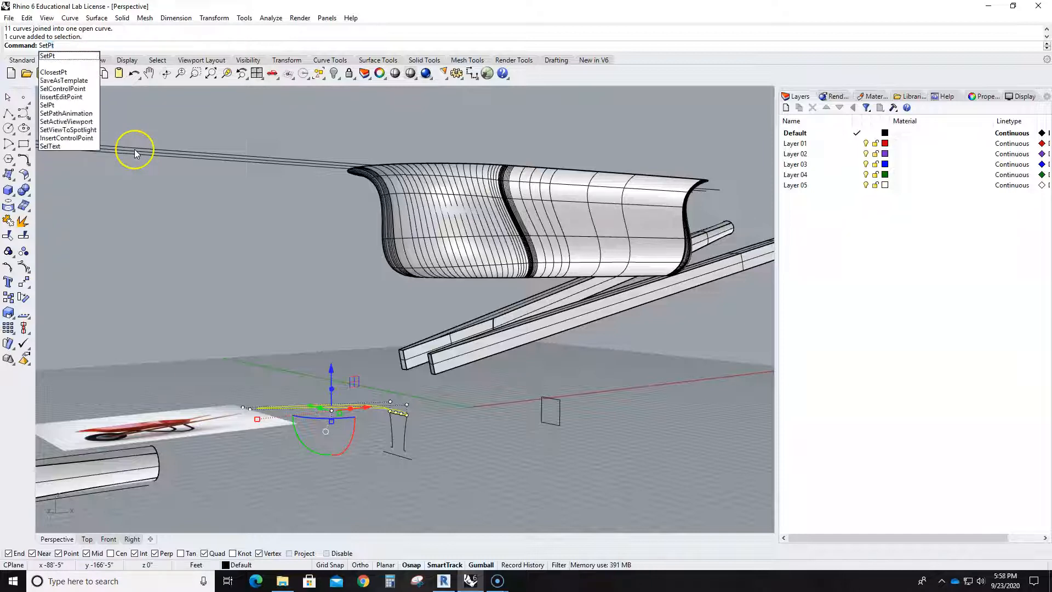
key(Return)
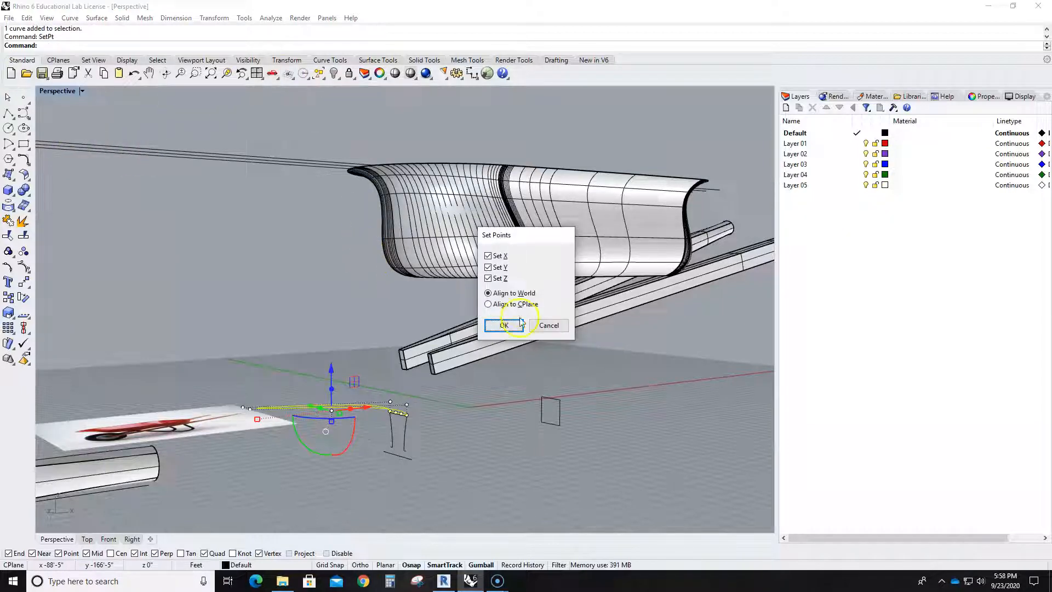
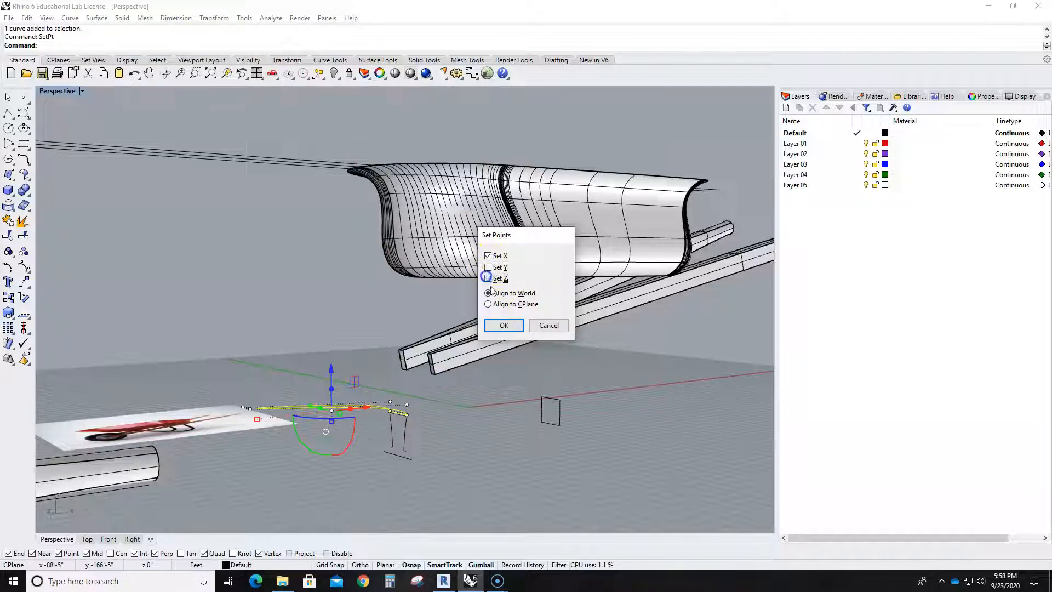
- Align all points of the closed tire curve in world X only, snapping them to the upper end of the rim profile
click(502, 324)
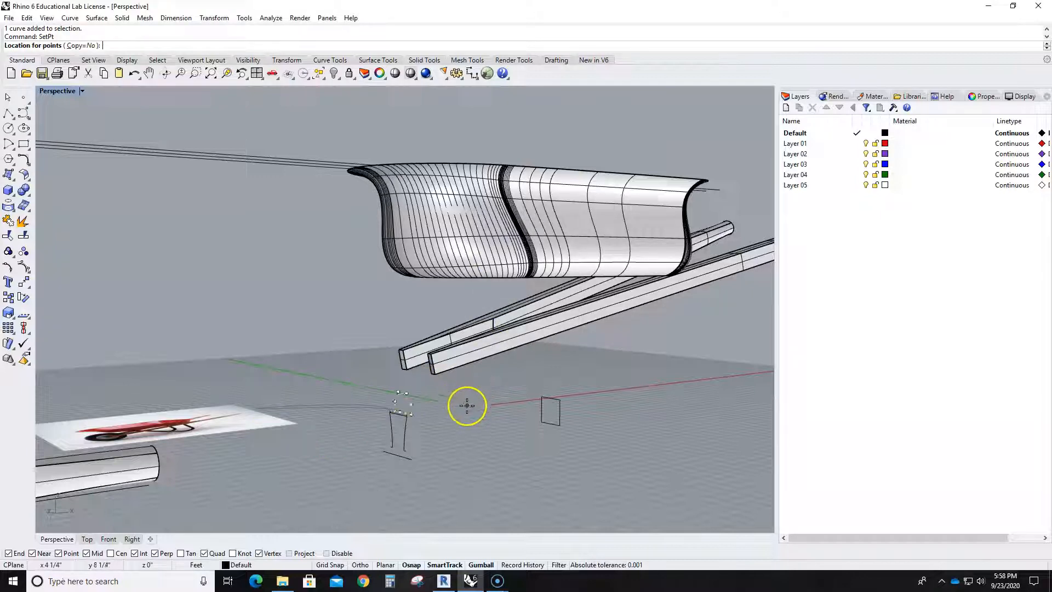
scroll(406, 416, up, 2)
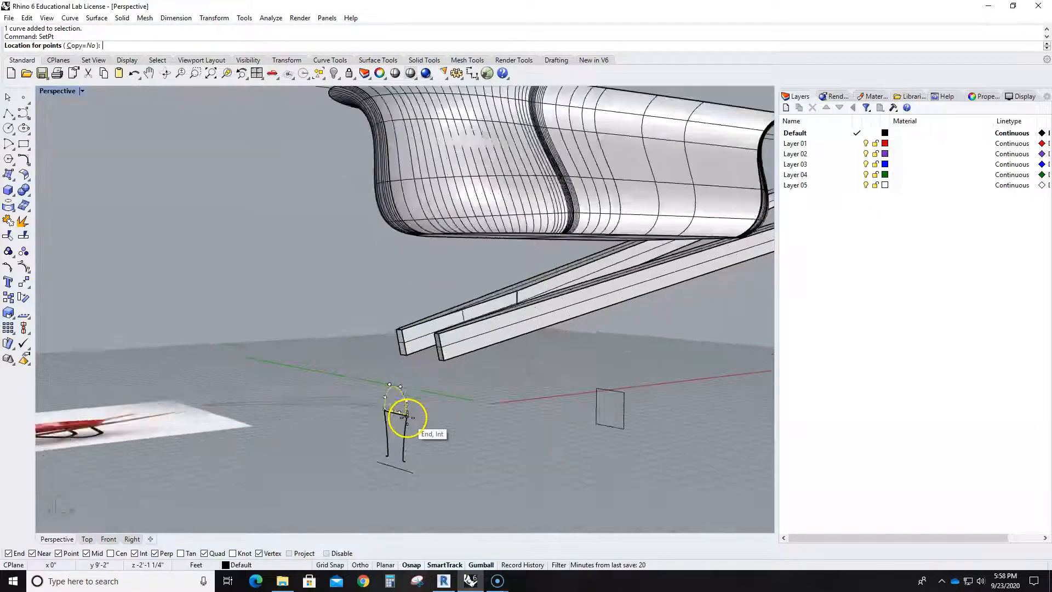
scroll(406, 417, up, 3)
scroll(383, 398, down, 5)
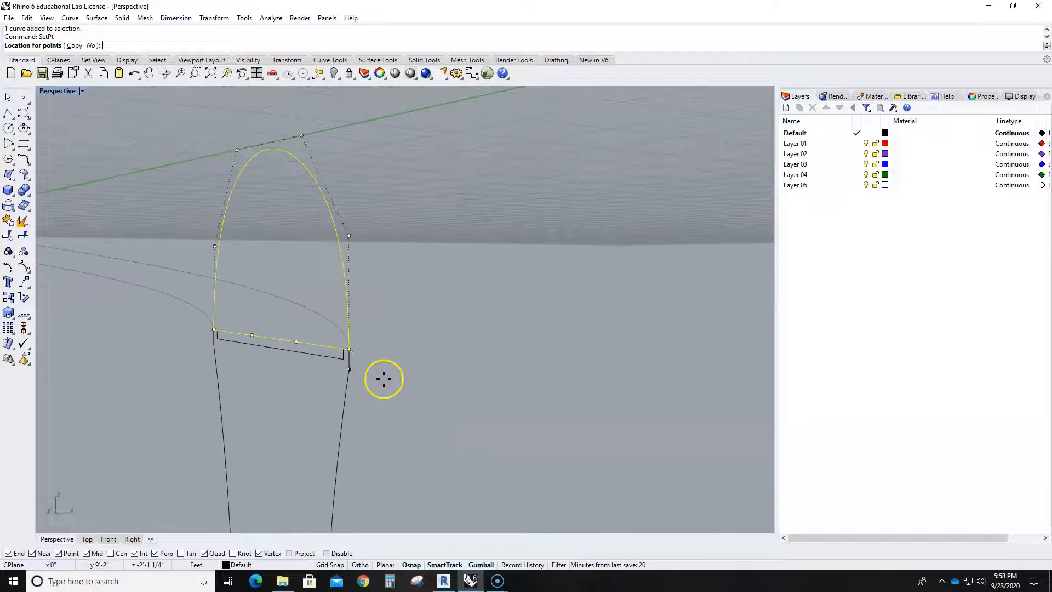
click(352, 347)
scroll(352, 348, down, 4)
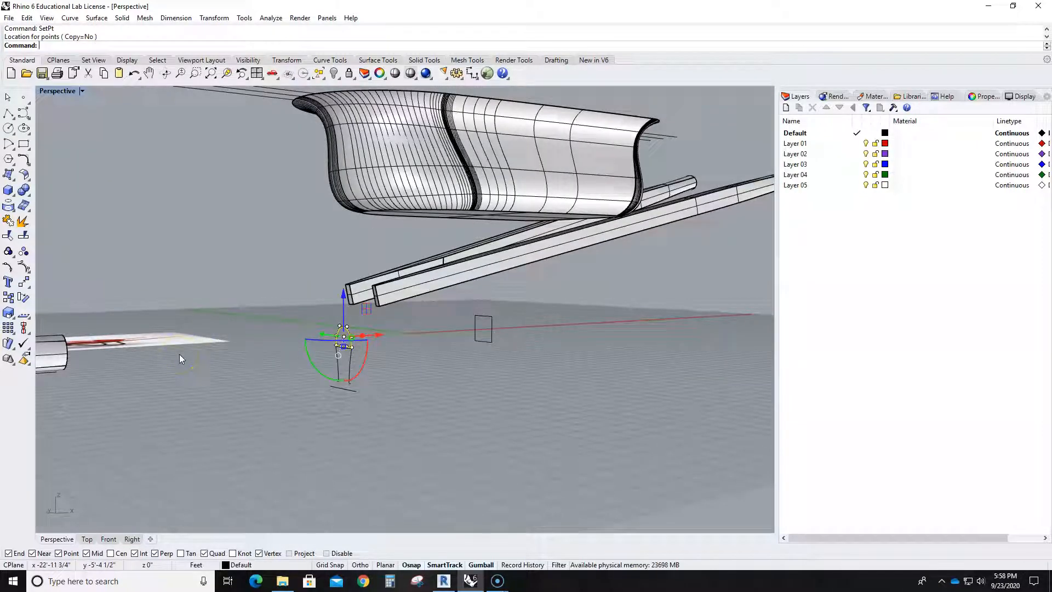
click(403, 346)
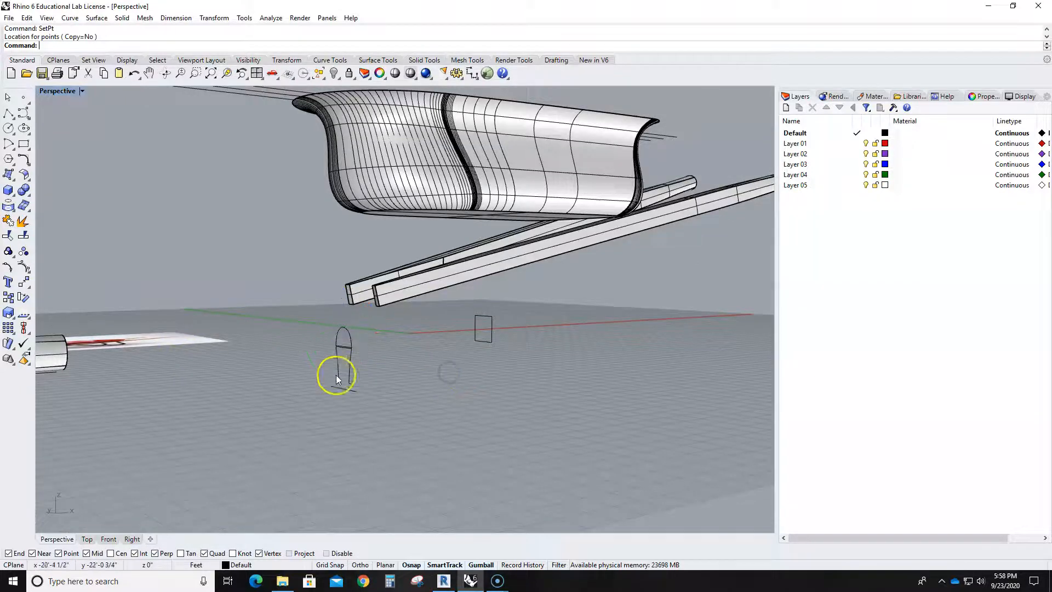
- Revolve the joined rim profile a full 360 degrees about the straight axis line below it
scroll(314, 377, up, 3)
text(Revolve)
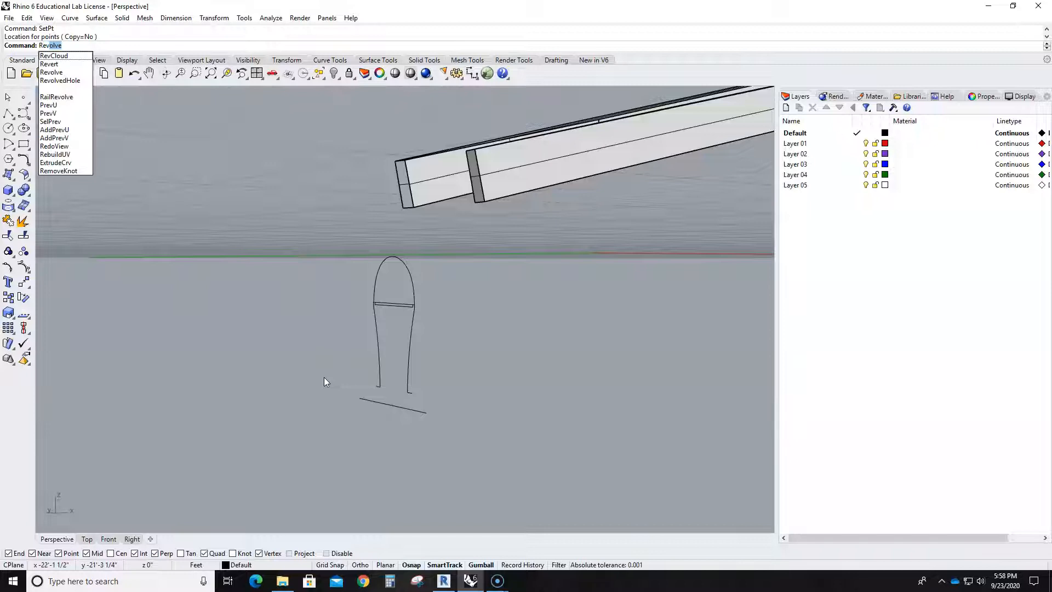
key(Return)
click(410, 336)
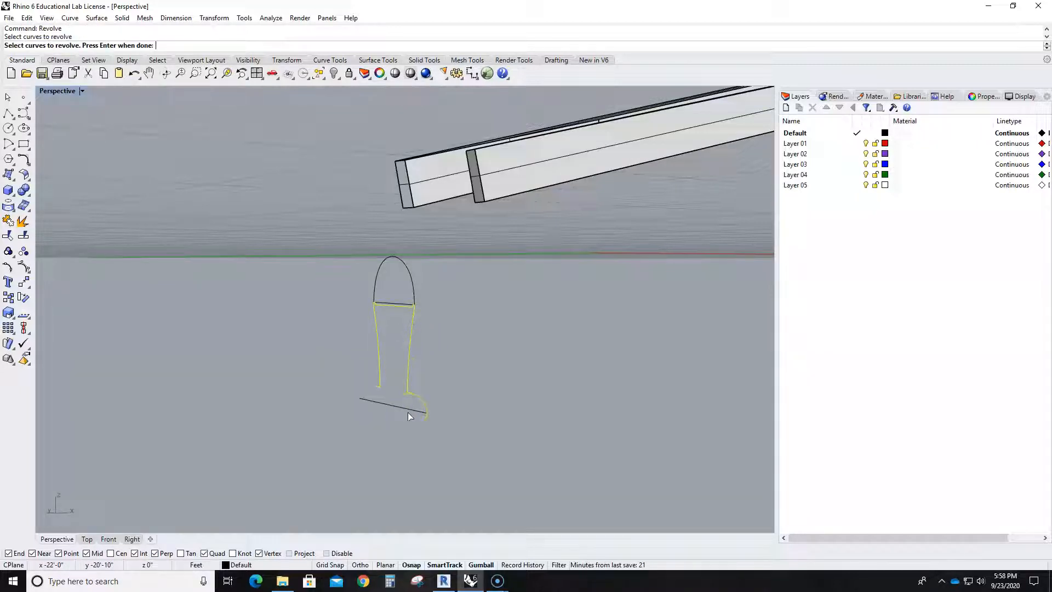
key(Return)
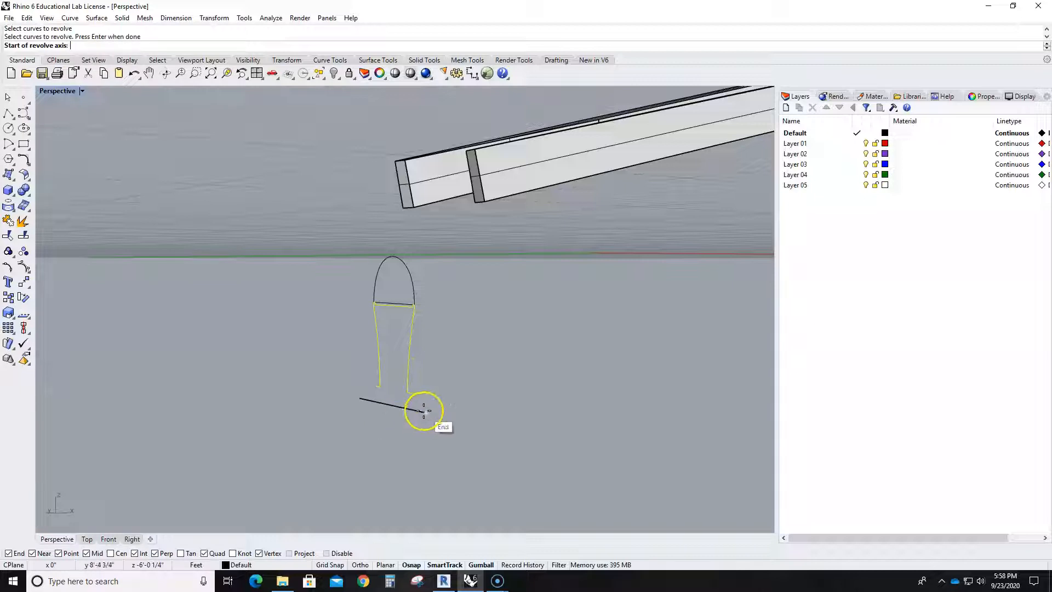
click(424, 410)
click(359, 399)
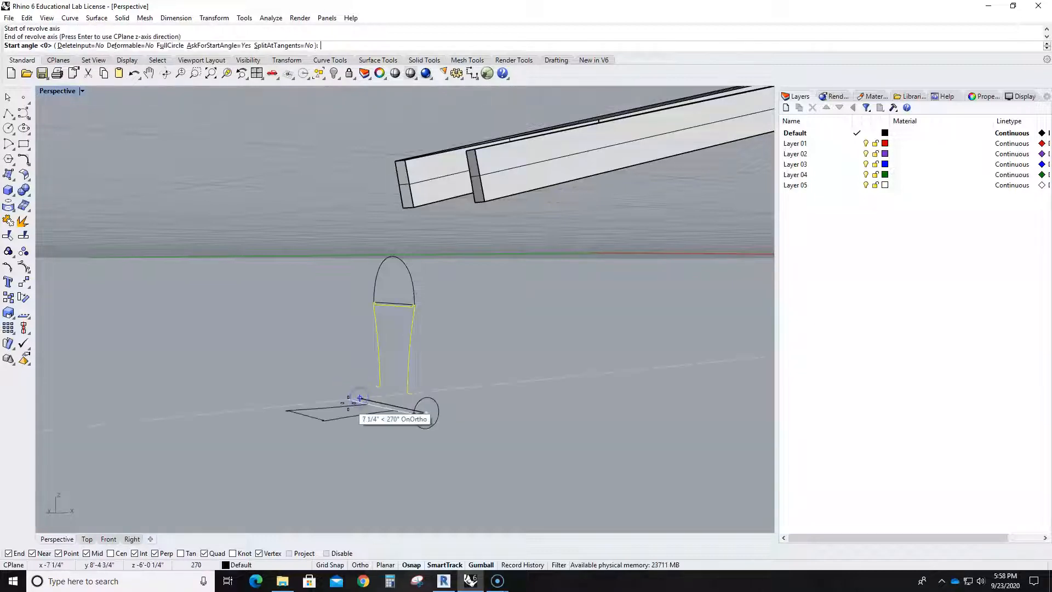
key(Return)
key(Return)
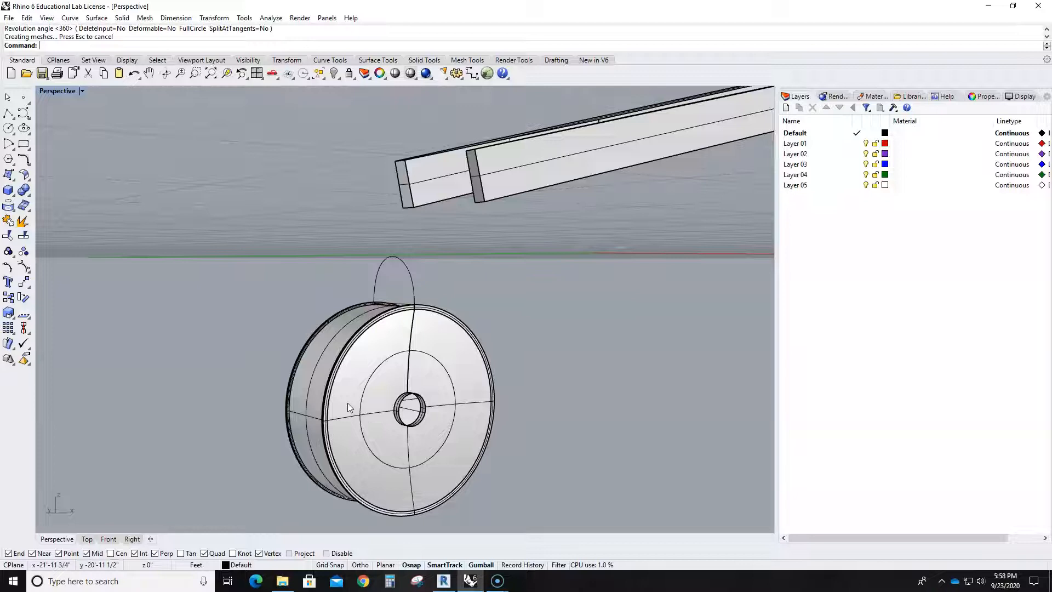
- Cap the open hub holes on both sides of the revolved rim
scroll(524, 430, down, 5)
right_drag(518, 435, 539, 455)
scroll(542, 463, up, 5)
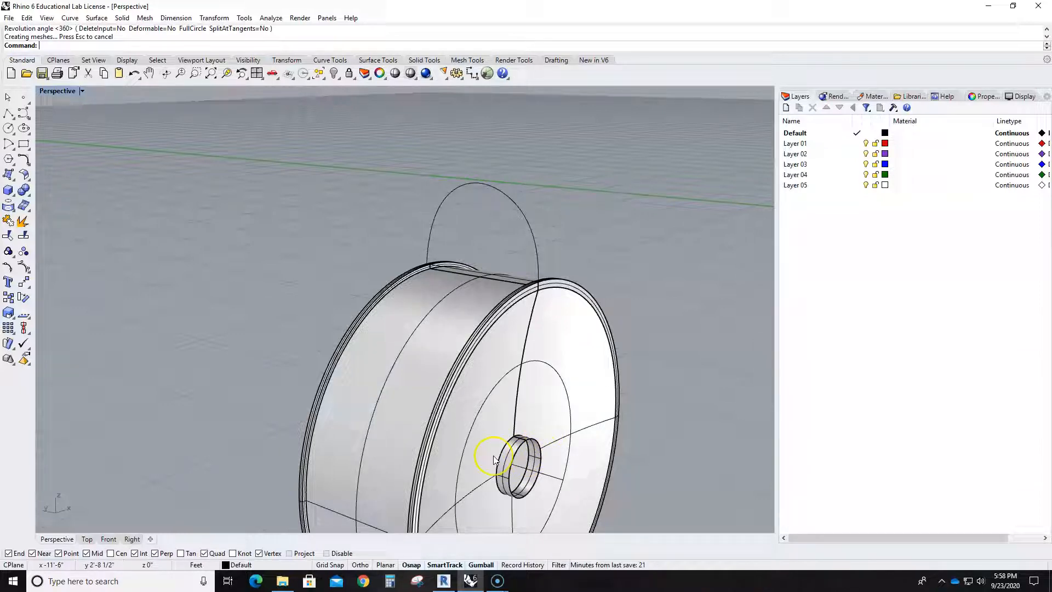
scroll(495, 460, down, 3)
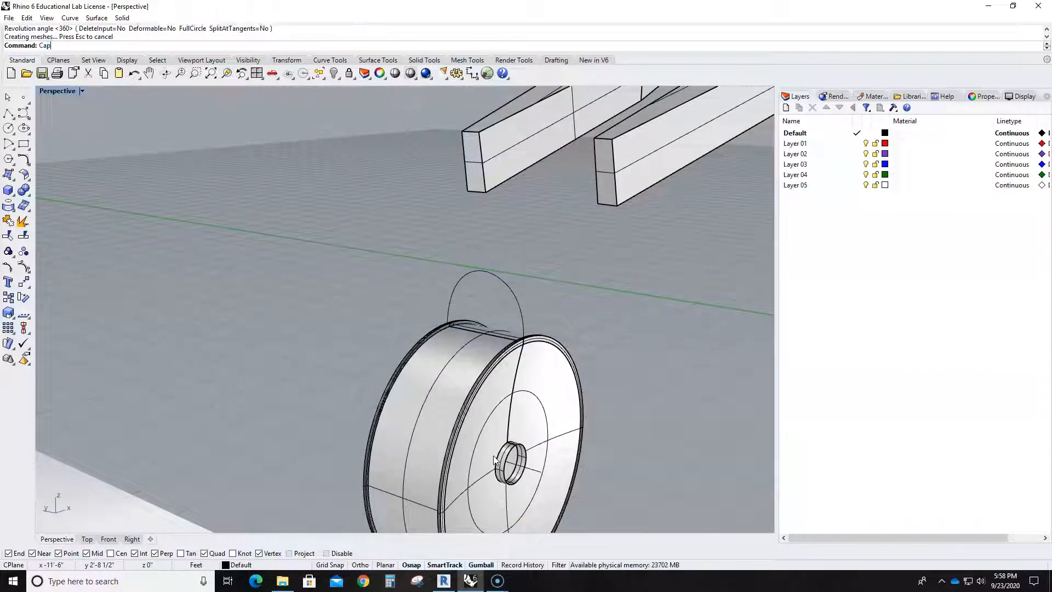
key(Return)
click(477, 445)
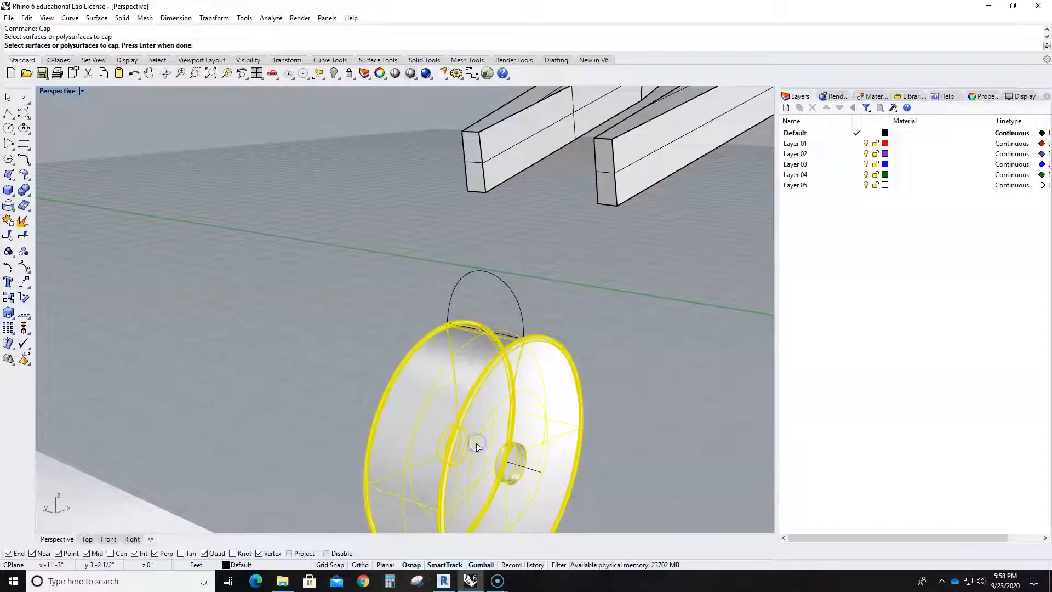
right_click(668, 422)
- Revolve the closed domed tire curve a full 360 degrees about the same axis line through the hub
right_drag(672, 420, 646, 421)
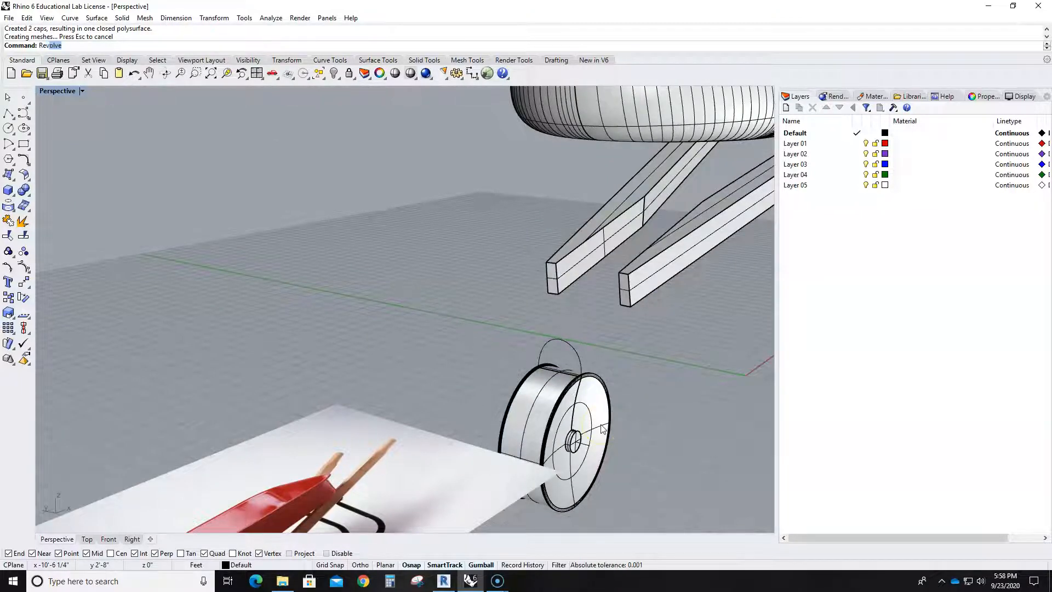
text(Rev)
key(Return)
scroll(603, 429, up, 3)
click(603, 322)
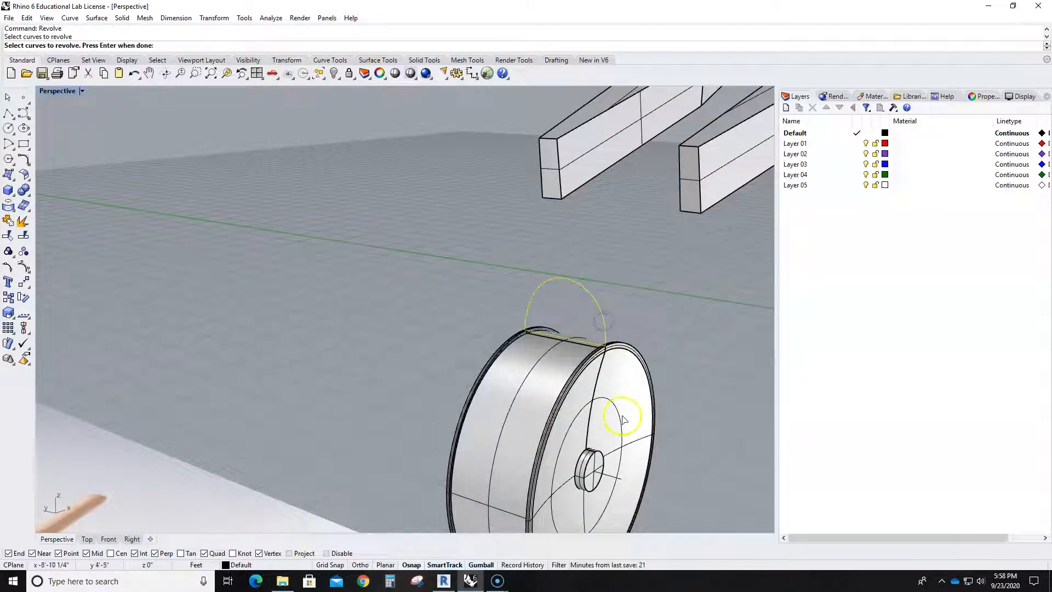
right_click(625, 449)
click(621, 478)
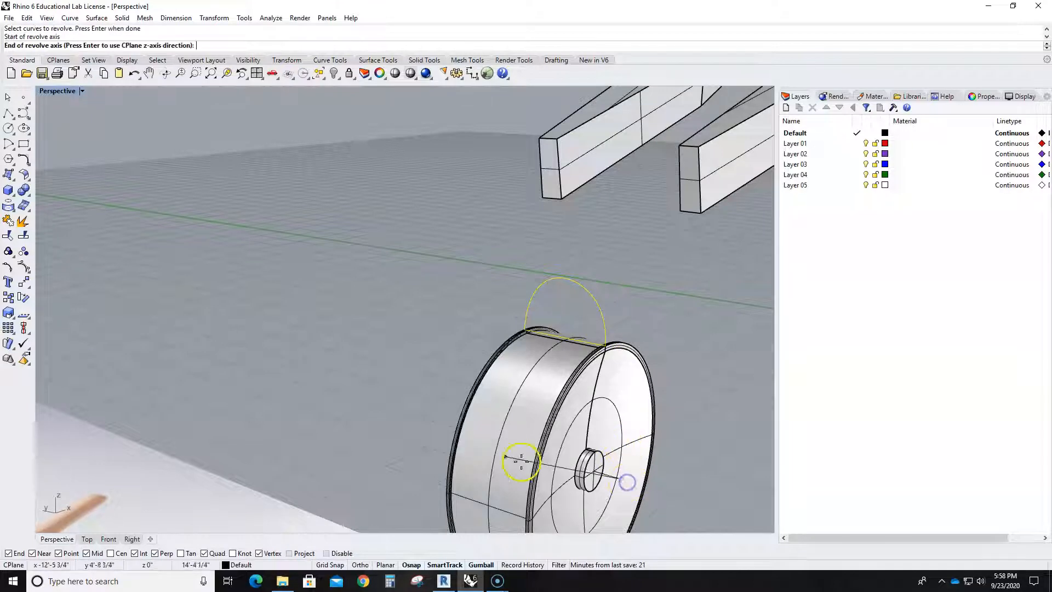
click(501, 441)
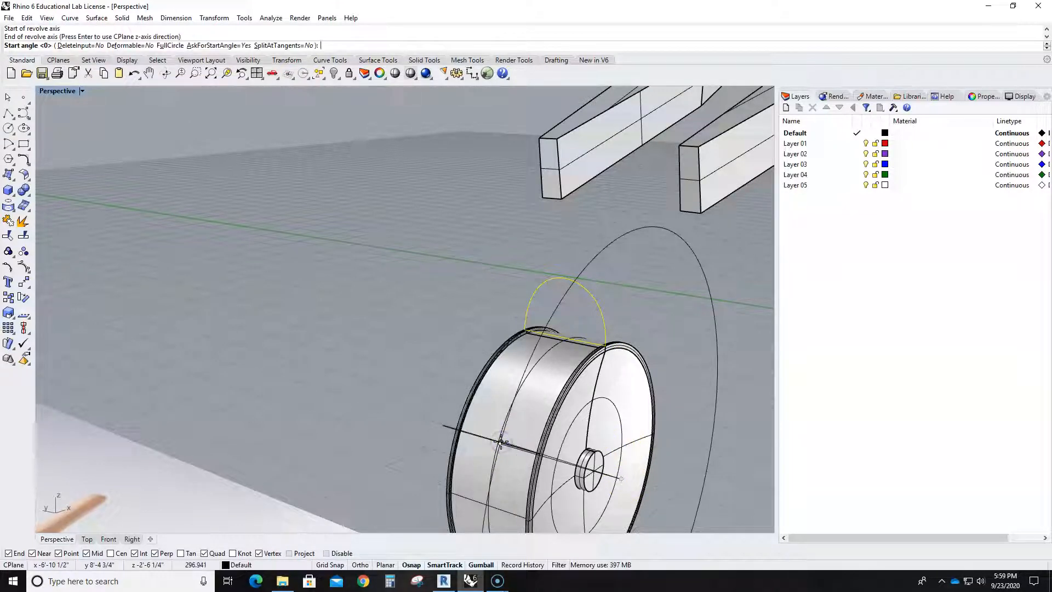
right_click(469, 463)
right_click(469, 462)
scroll(469, 462, down, 5)
scroll(485, 450, down, 2)
mouse_move(564, 456)
right_down()
mouse_move(580, 455)
mouse_move(528, 404)
mouse_move(526, 432)
mouse_move(554, 462)
right_up()
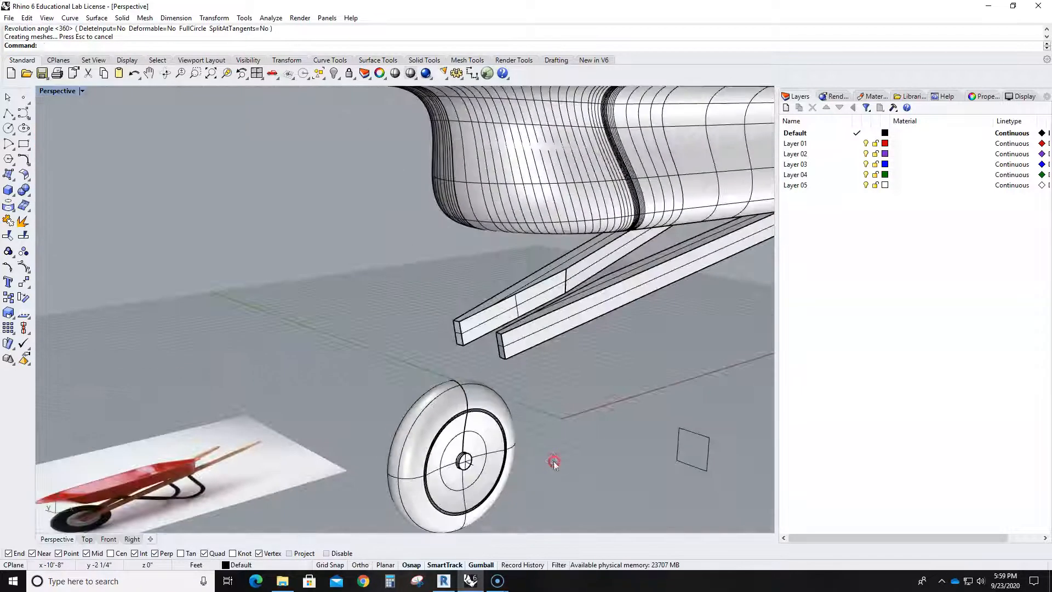
- Select the whole wheel in a maximized Right view and move it up until its hub is level with the handle ends
double_click(51, 91)
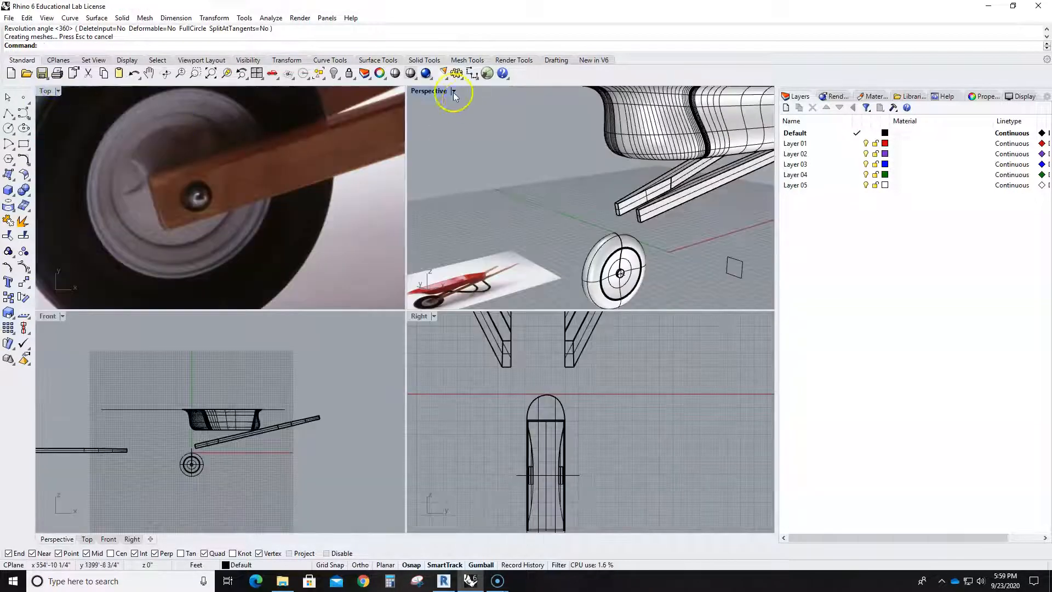
double_click(419, 316)
right_drag(524, 377, 577, 368)
drag(508, 363, 358, 273)
drag(373, 413, 387, 198)
scroll(459, 234, up, 5)
scroll(276, 250, down, 4)
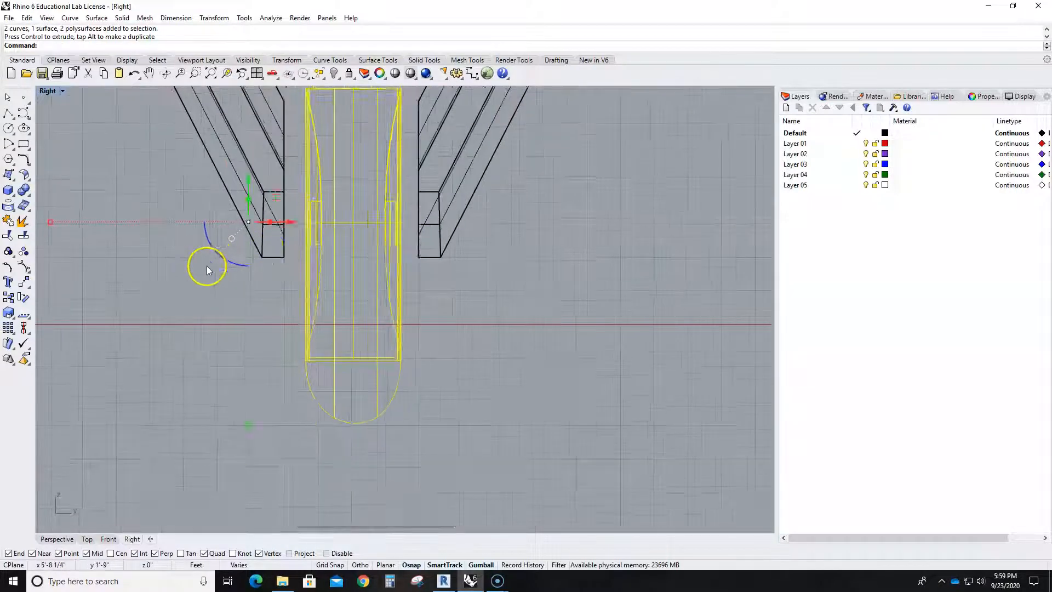
- Widen the wheel sideways and center it in the gap between the two handle ends
drag(170, 261, 142, 256)
right_drag(321, 253, 155, 253)
drag(163, 261, 143, 261)
scroll(134, 284, down, 6)
right_drag(104, 322, 272, 349)
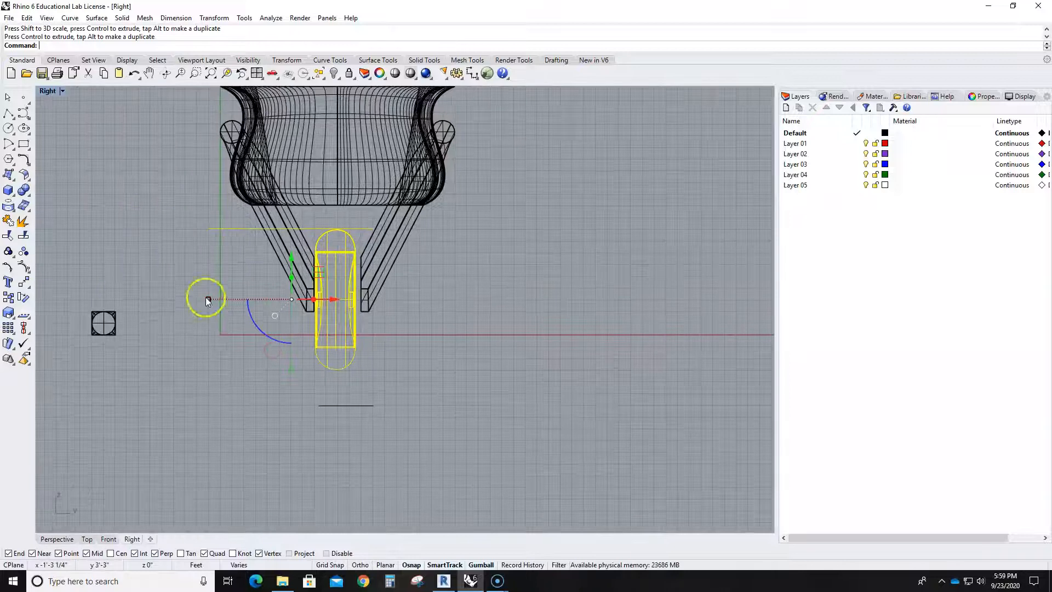
drag(206, 297, 202, 298)
click(511, 352)
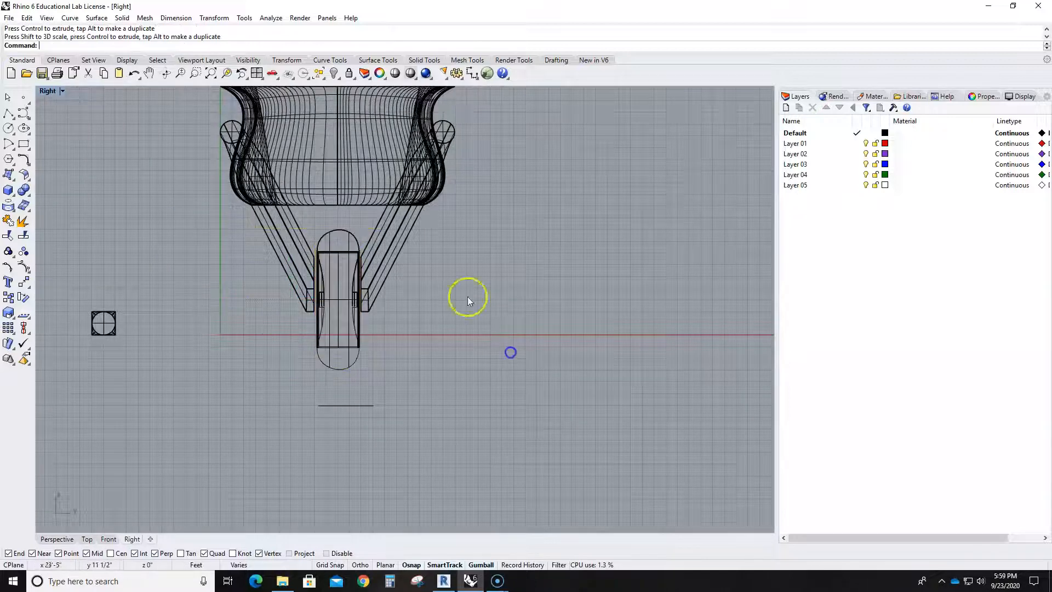
- Move the wheel horizontally in the Front view until its hub sits over the front end of the handles
double_click(47, 91)
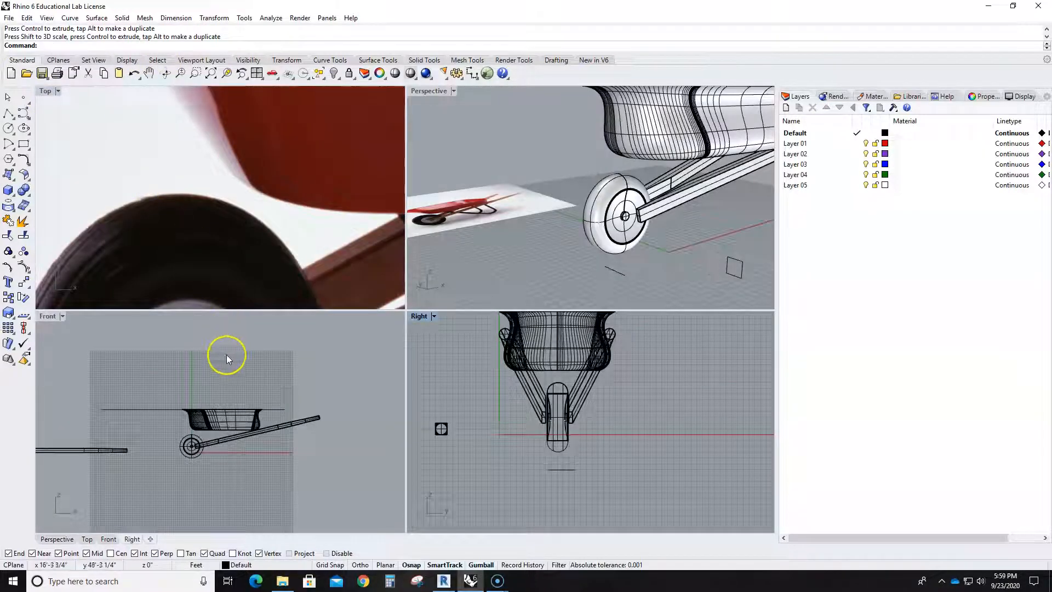
double_click(48, 316)
scroll(376, 375, up, 3)
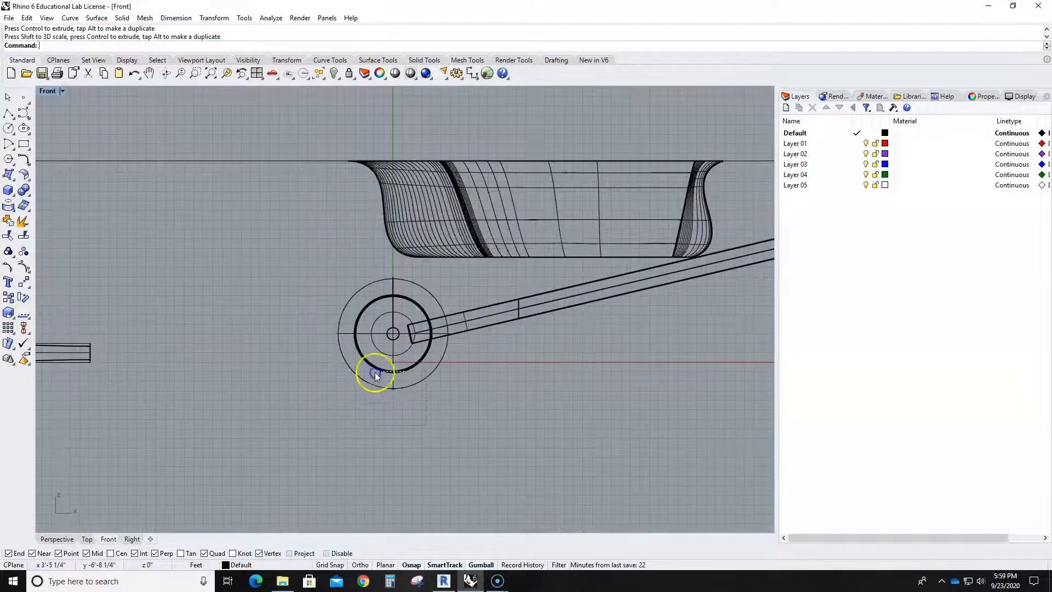
drag(376, 376, 372, 372)
drag(427, 351, 454, 352)
click(552, 394)
scroll(526, 392, down, 2)
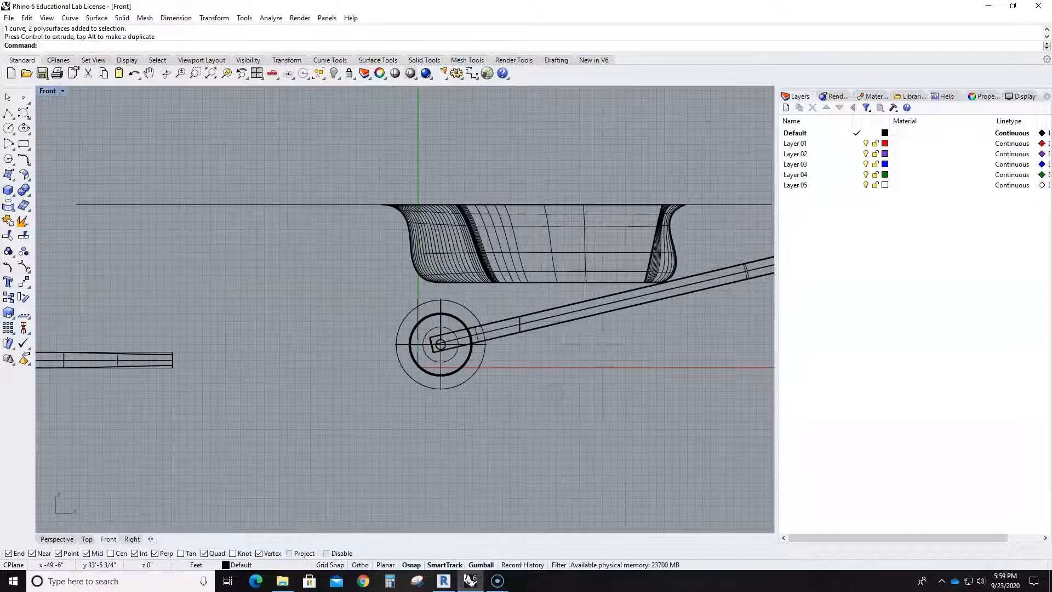
- Examine the assembled wheelbarrow in Perspective and the shape of the bent leg frame in the reference photo
double_click(47, 92)
double_click(429, 93)
scroll(488, 307, down, 5)
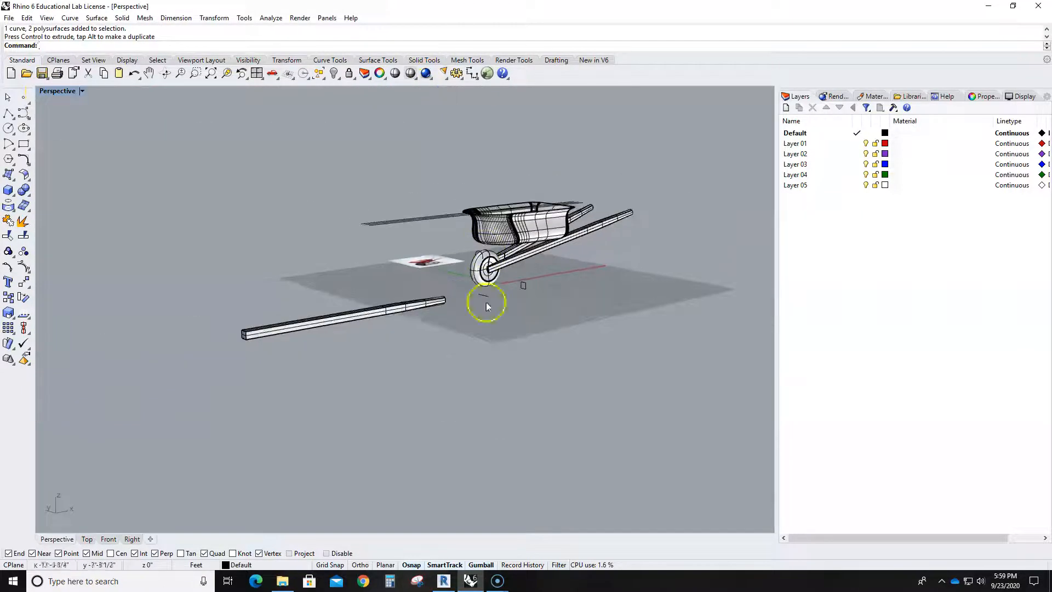
click(26, 568)
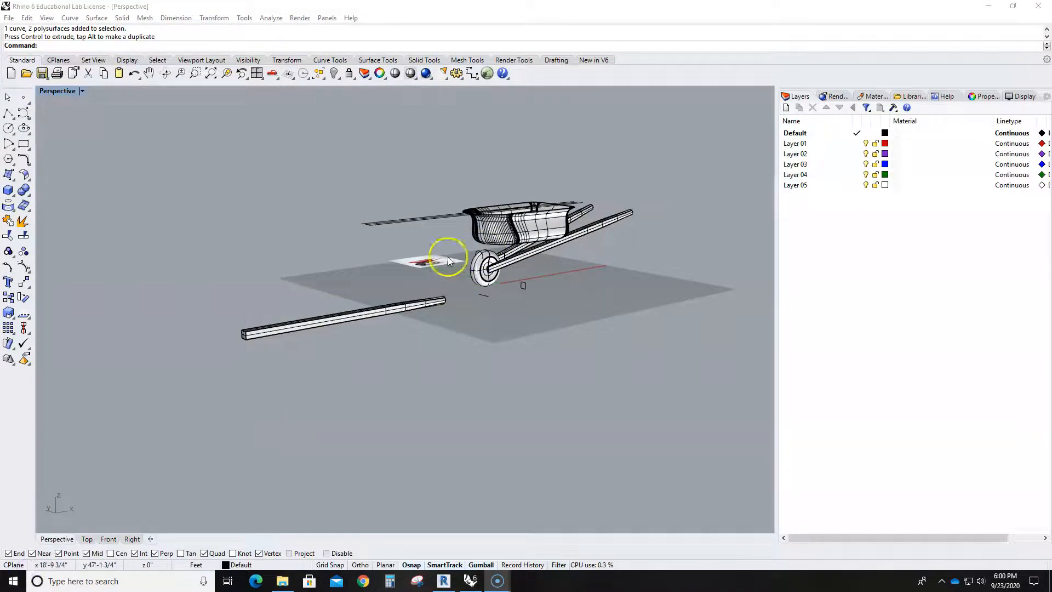
right_drag(449, 264, 474, 391)
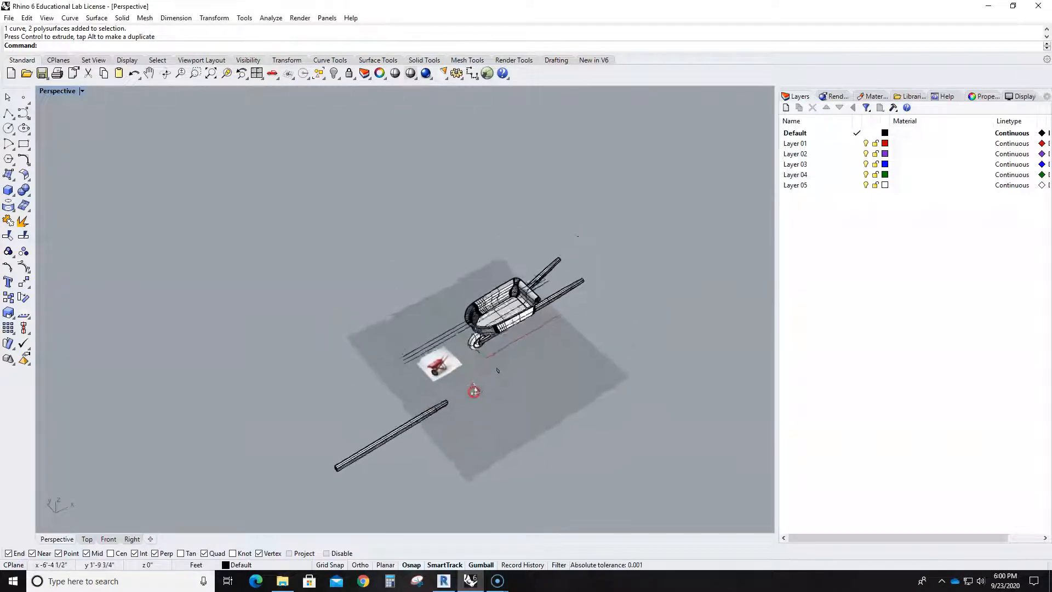
scroll(463, 351, up, 10)
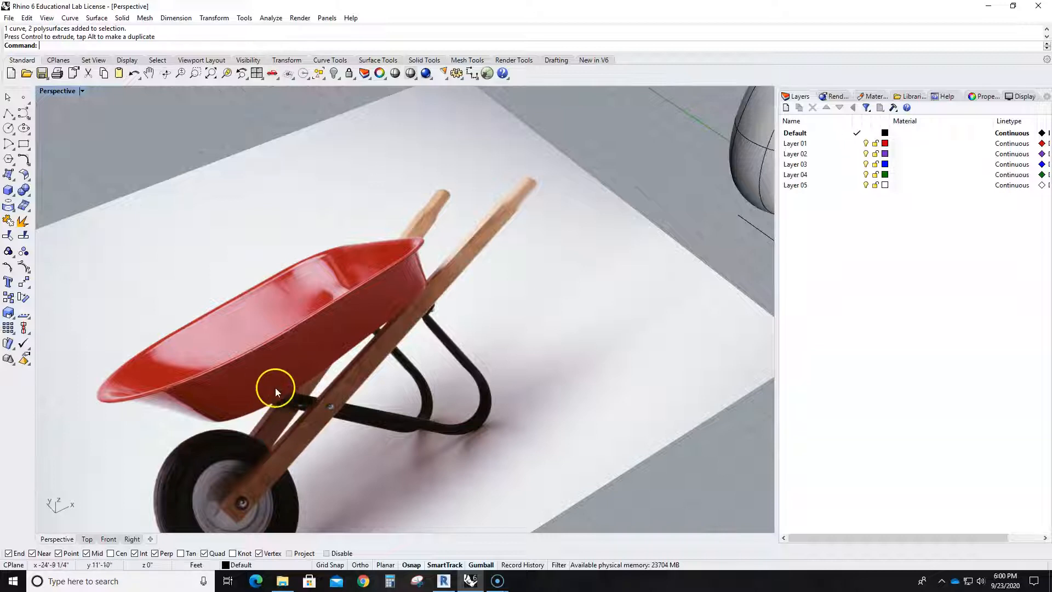
scroll(288, 385, down, 5)
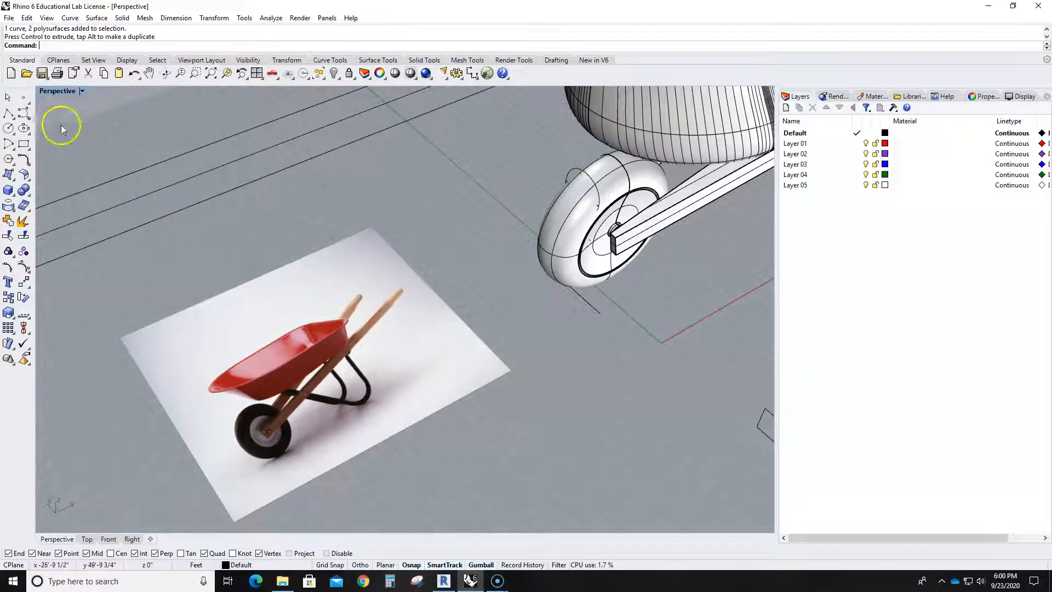
- In the Front view, start the leg frame polyline on the handle's underside, down to the ground line and along a short horizontal foot
double_click(49, 91)
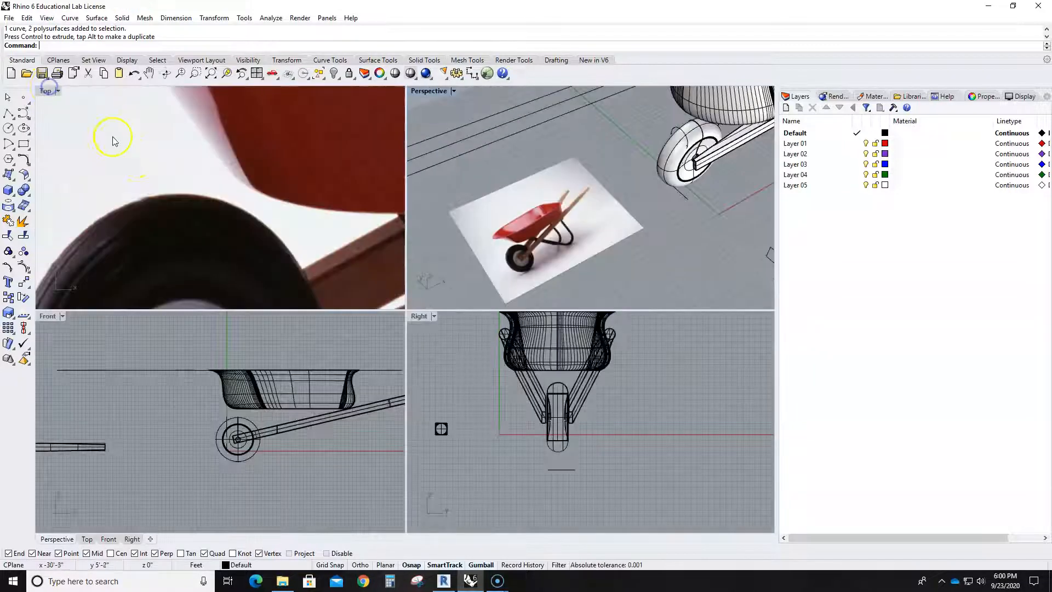
double_click(47, 309)
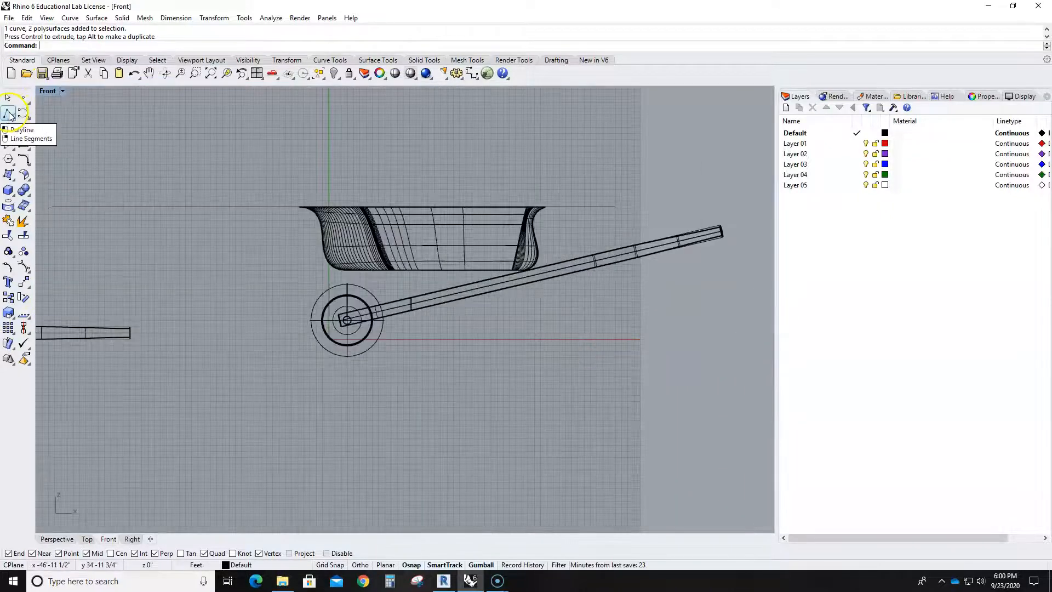
click(8, 112)
scroll(493, 268, up, 3)
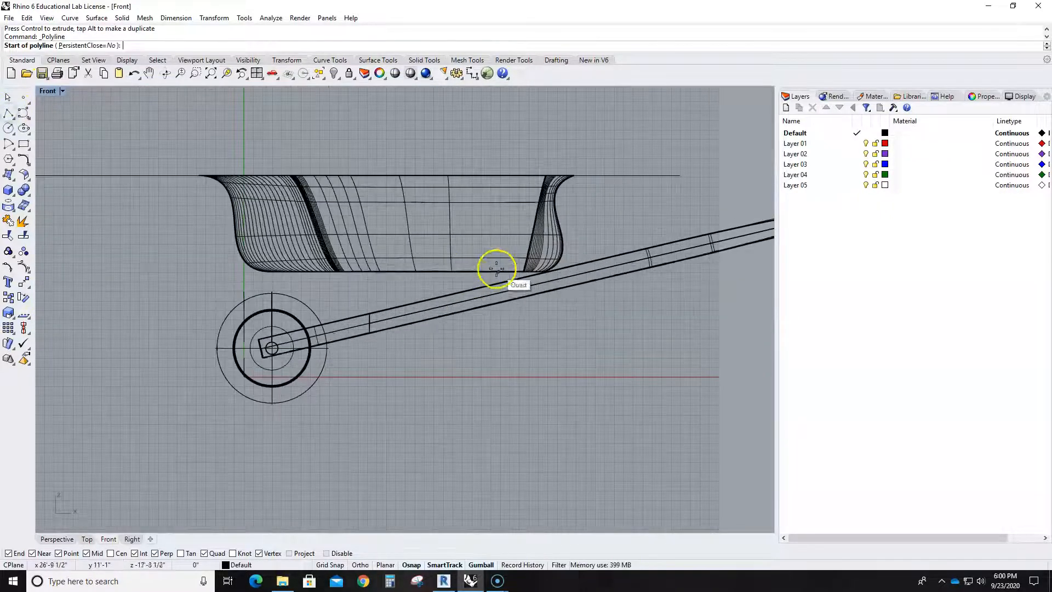
scroll(593, 285, up, 3)
click(590, 275)
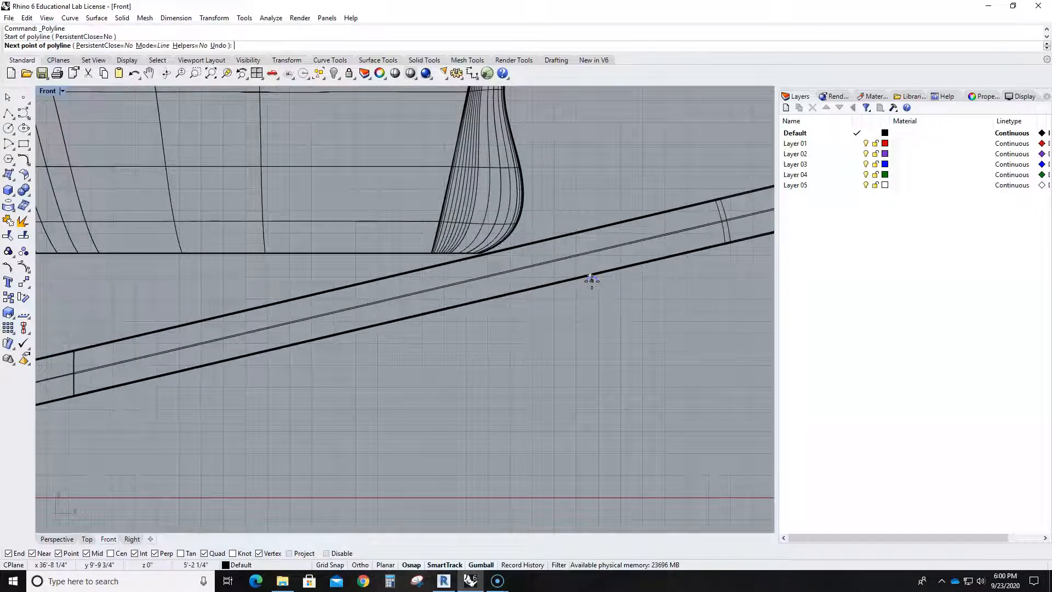
click(561, 282)
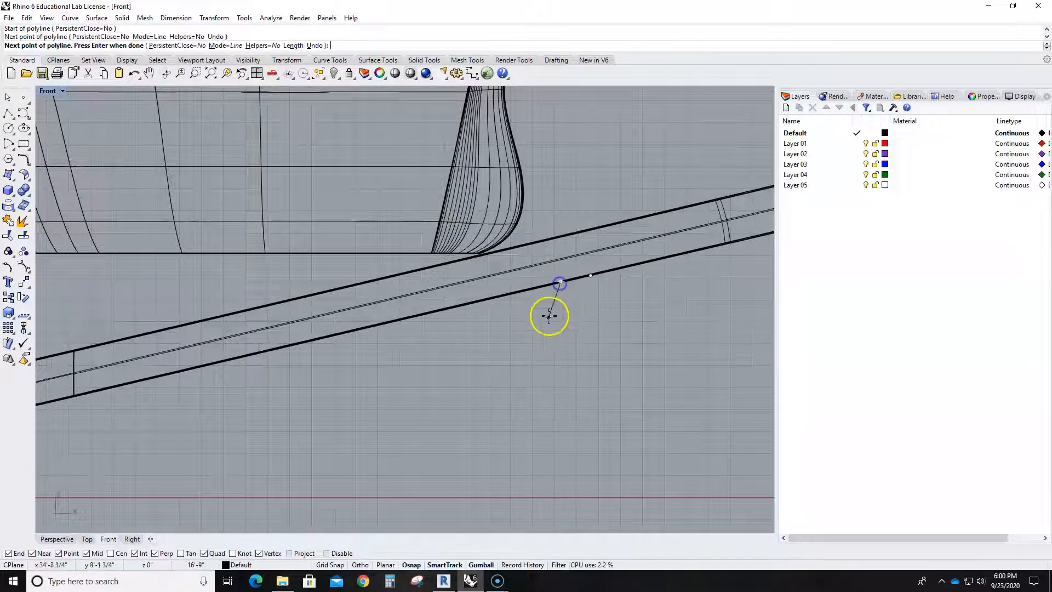
click(517, 499)
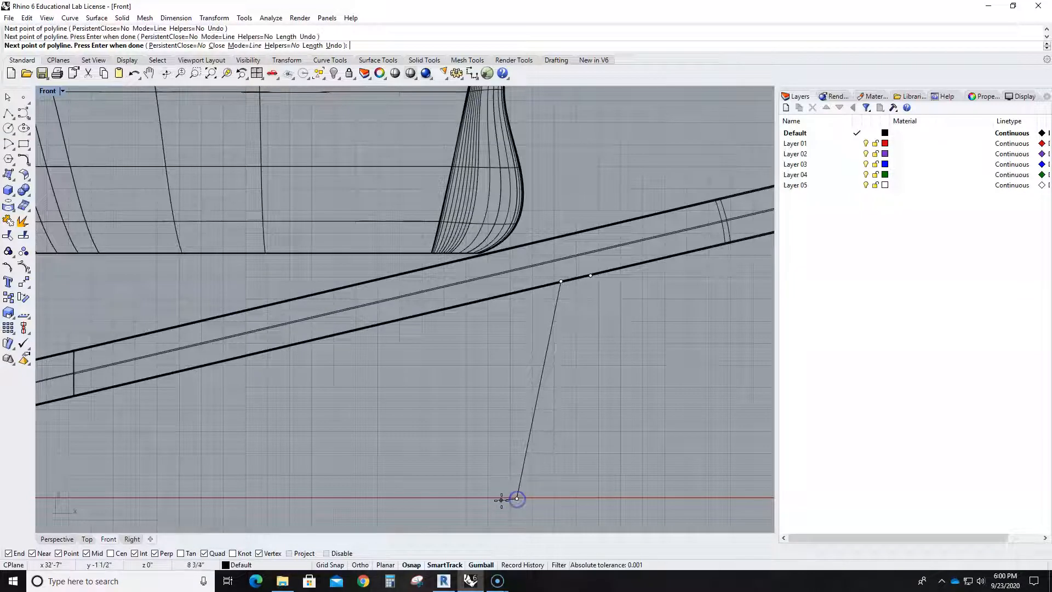
click(491, 499)
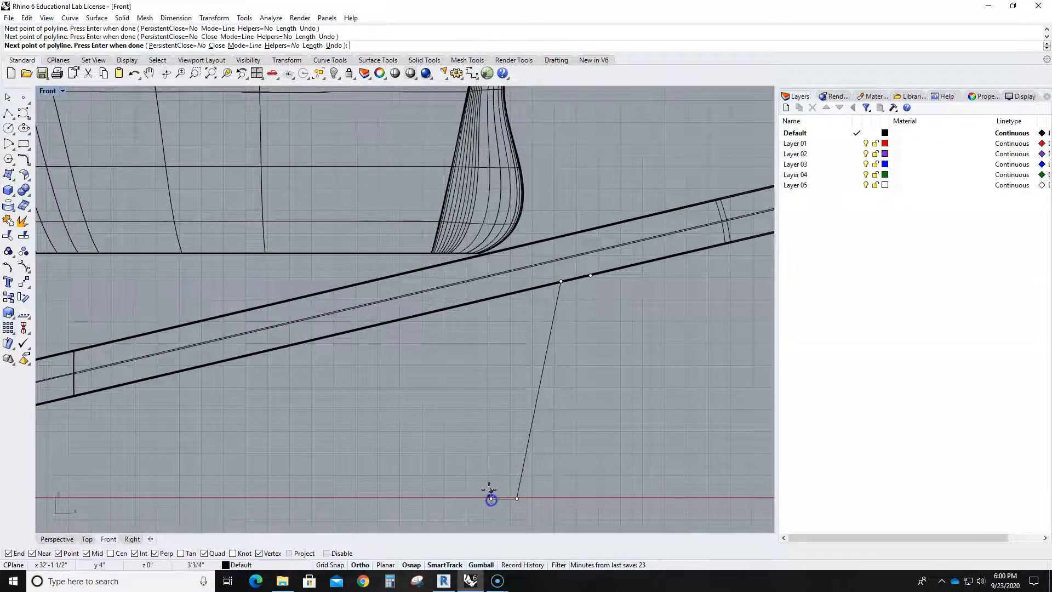
- Finish the leg polyline with a long slanted segment from the foot up to the tub's bottom edge near the wheel
scroll(411, 423, down, 4)
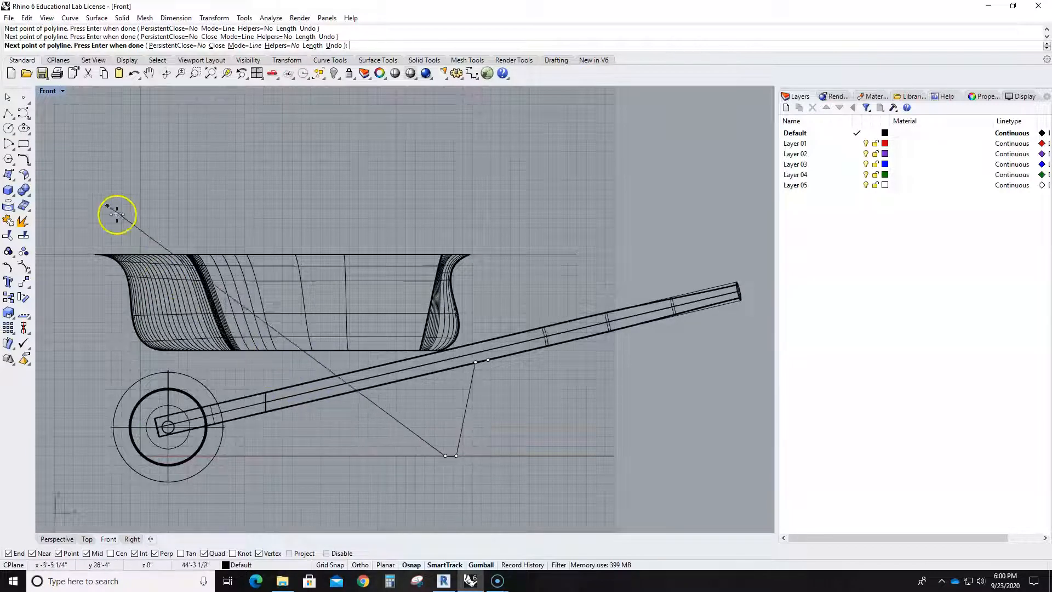
scroll(168, 298, down, 3)
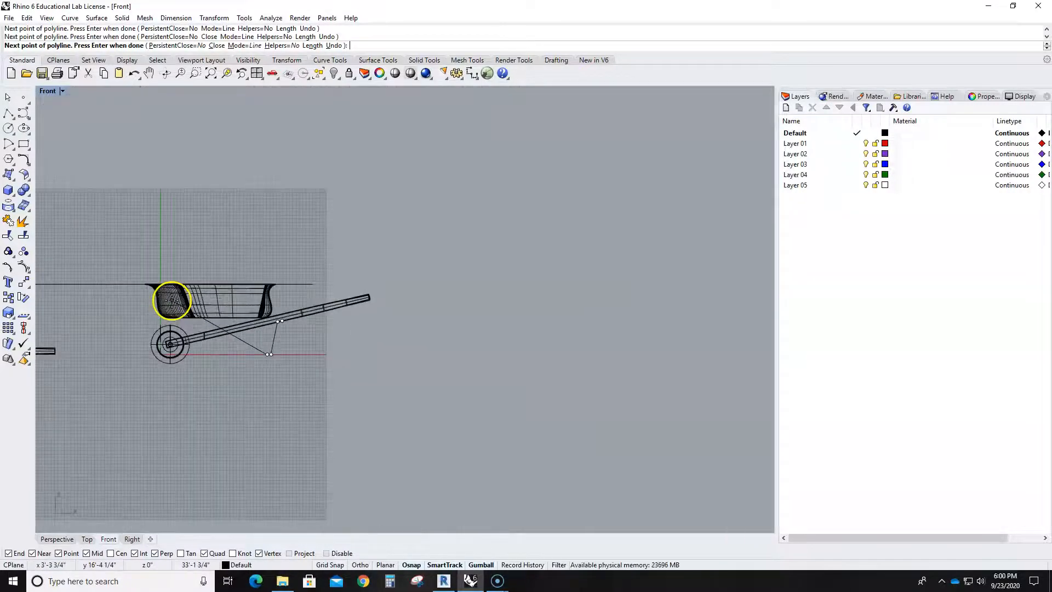
double_click(48, 92)
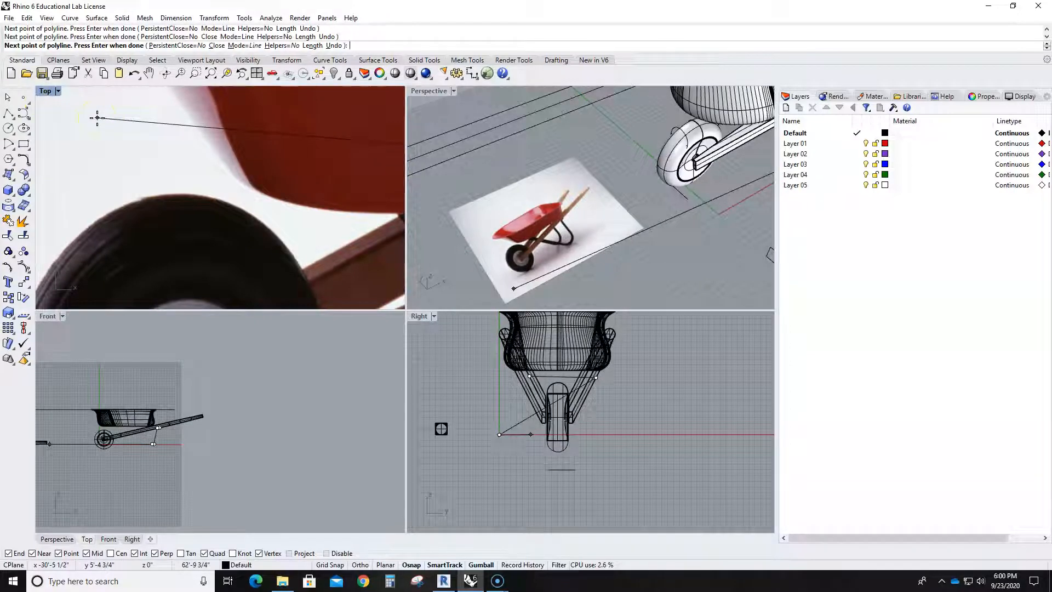
double_click(47, 318)
scroll(269, 370, up, 8)
right_drag(185, 296, 358, 328)
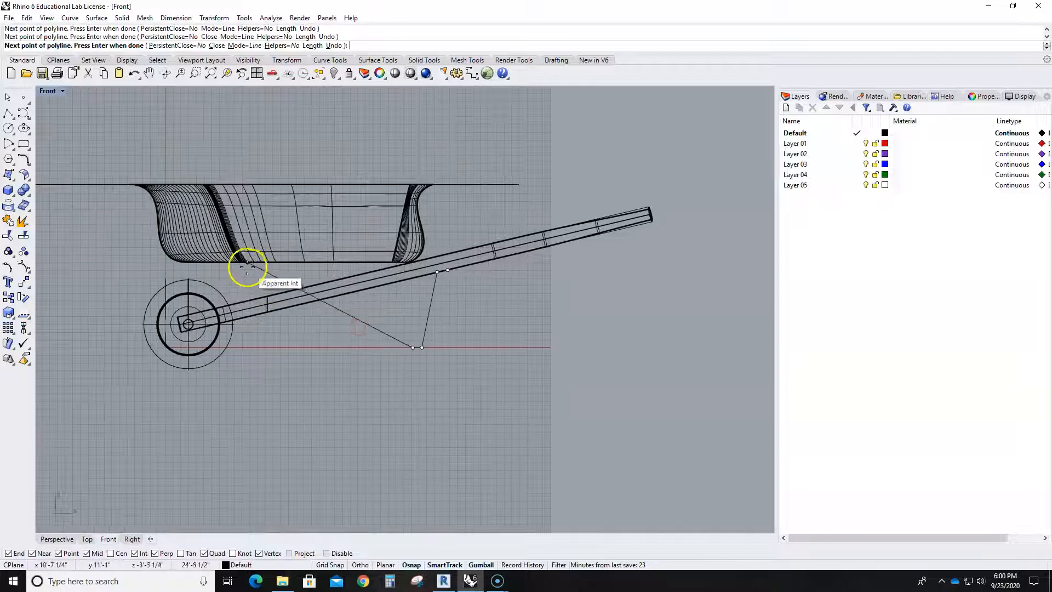
click(219, 264)
right_click(259, 305)
- Show the leg polyline's control points and move its two bottom corners toward the wheel, spacing them into a longer flat foot
click(392, 337)
key(F10)
click(456, 386)
mouse_move(425, 356)
mouse_down()
mouse_move(435, 372)
mouse_move(446, 351)
mouse_move(437, 352)
mouse_up()
click(439, 391)
scroll(422, 331, up, 3)
click(407, 340)
drag(425, 346, 331, 338)
click(372, 418)
scroll(305, 360, down, 5)
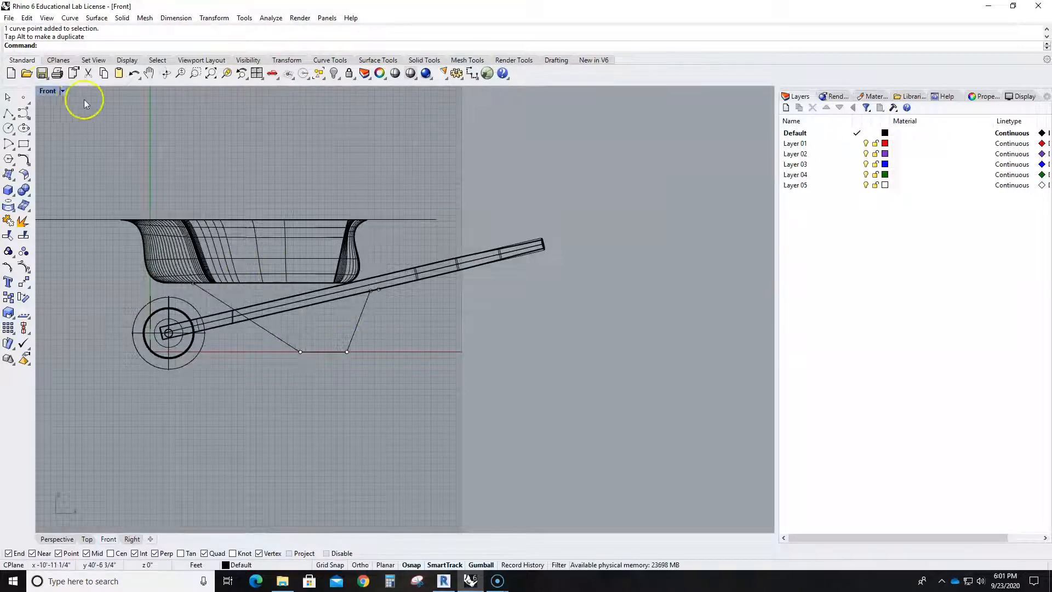
- Flatten the leg polyline into one plane with SetPt, setting only Y in world alignment at its bottom corner, and hide its points
double_click(51, 94)
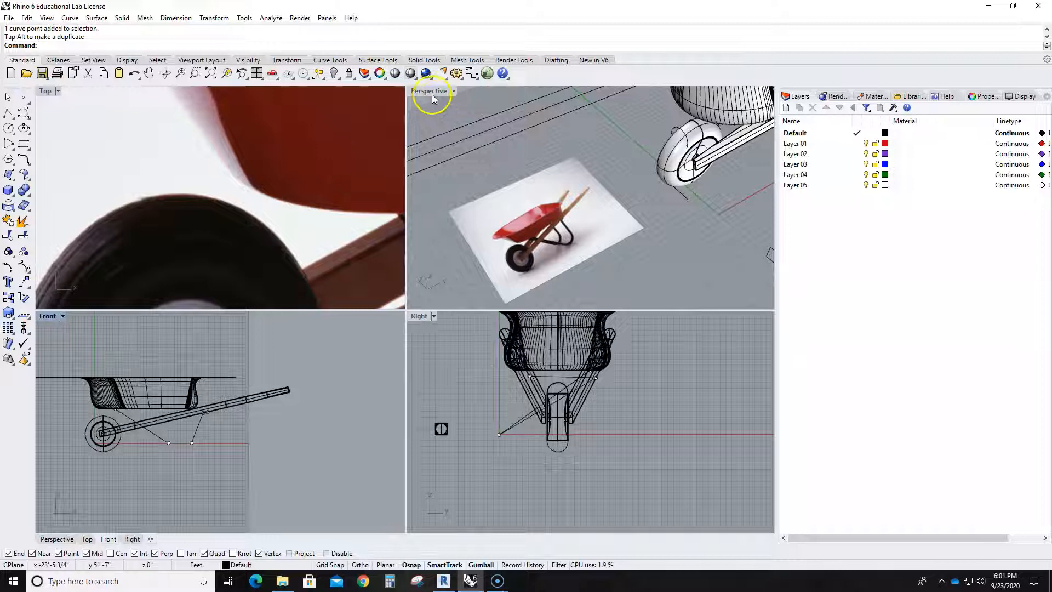
double_click(432, 94)
right_drag(431, 94, 622, 223)
scroll(558, 147, up, 7)
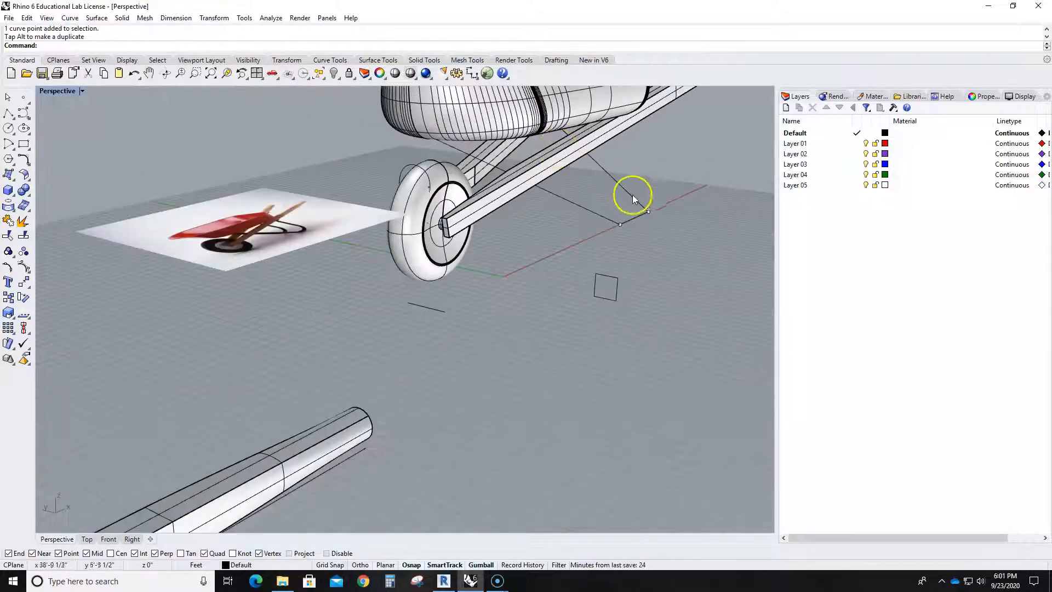
click(628, 193)
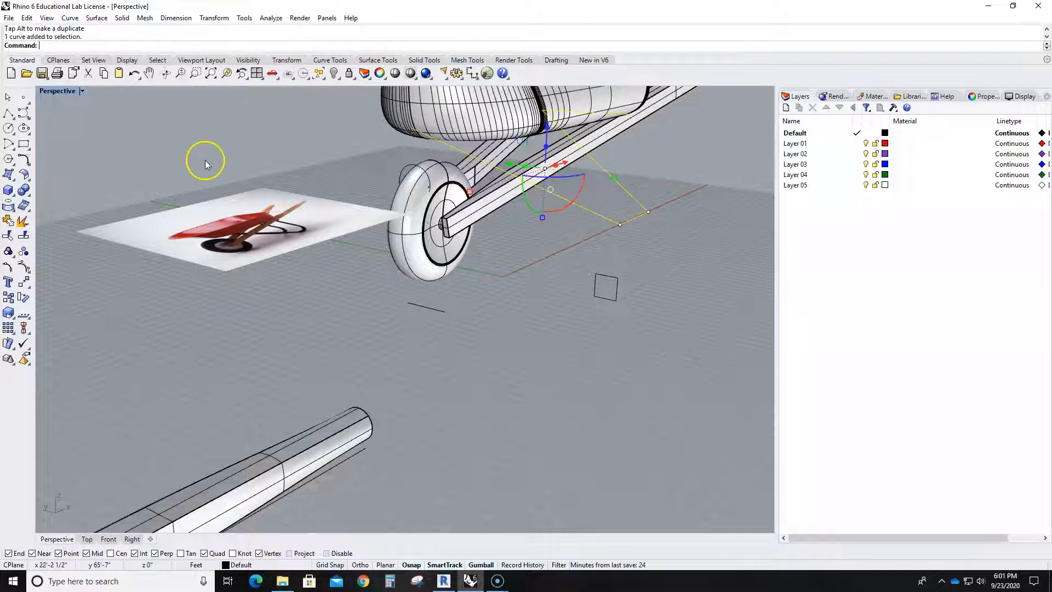
key(Return)
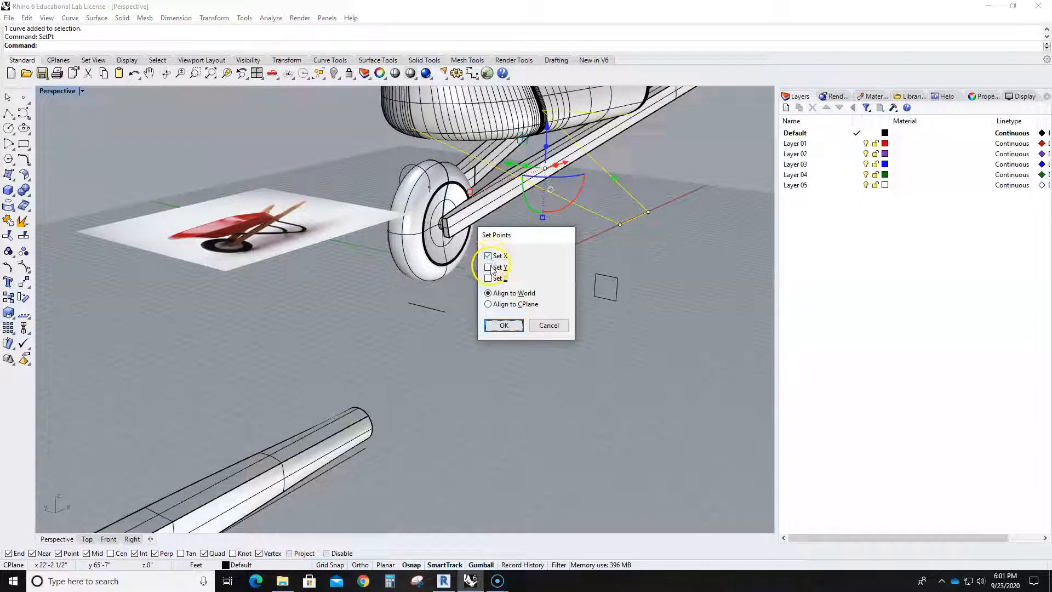
click(488, 268)
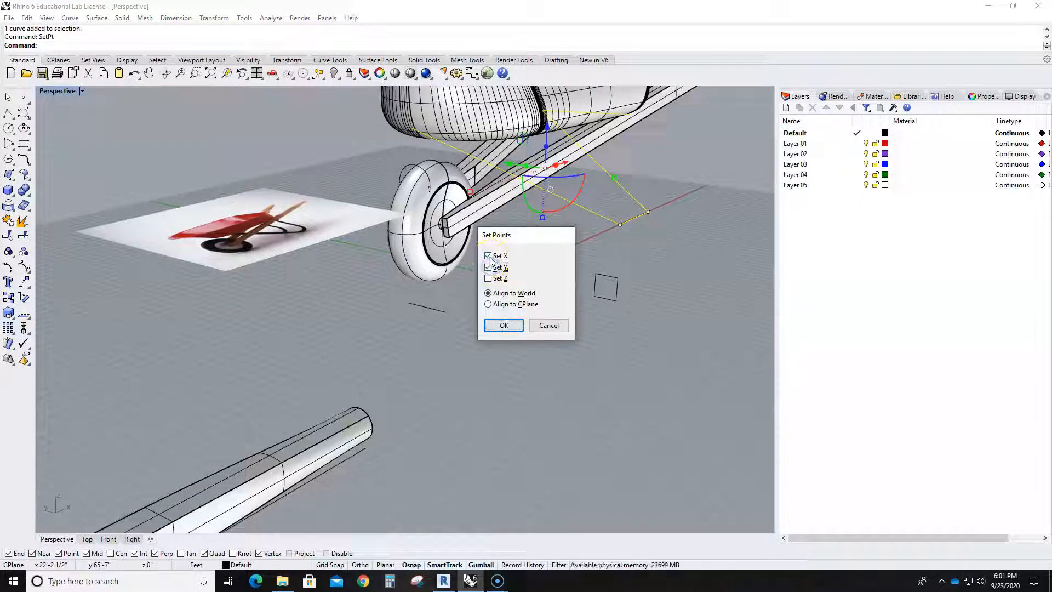
click(503, 325)
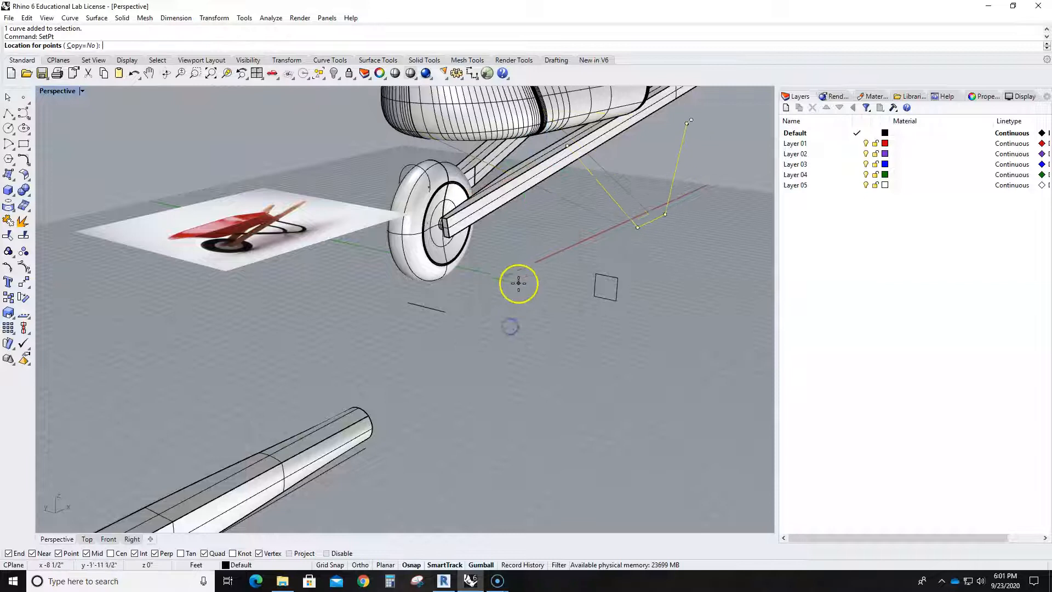
click(621, 222)
scroll(622, 226, down, 6)
right_drag(663, 271, 582, 276)
key(Escape)
- Delete the stray short line lying beneath the wheel in the Perspective view
scroll(621, 360, down, 4)
right_drag(622, 360, 406, 353)
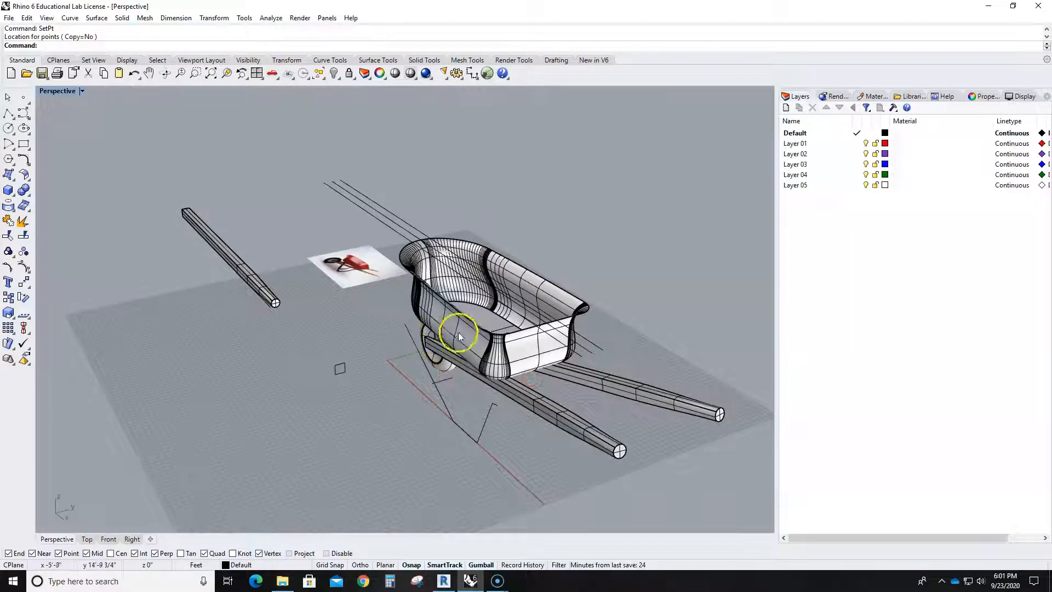
right_drag(428, 412, 479, 383)
scroll(609, 310, up, 5)
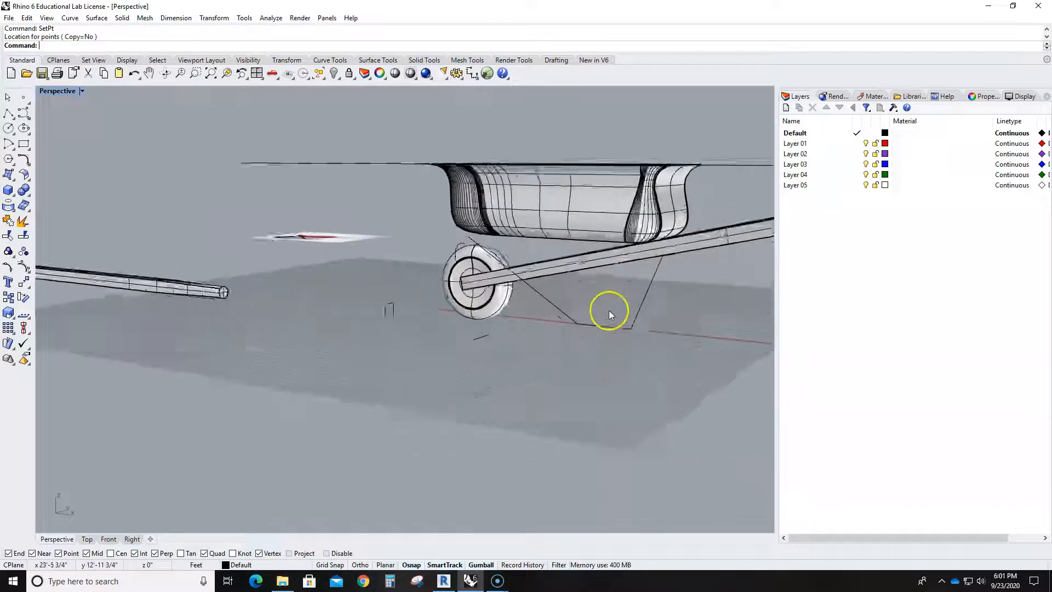
right_drag(609, 310, 526, 379)
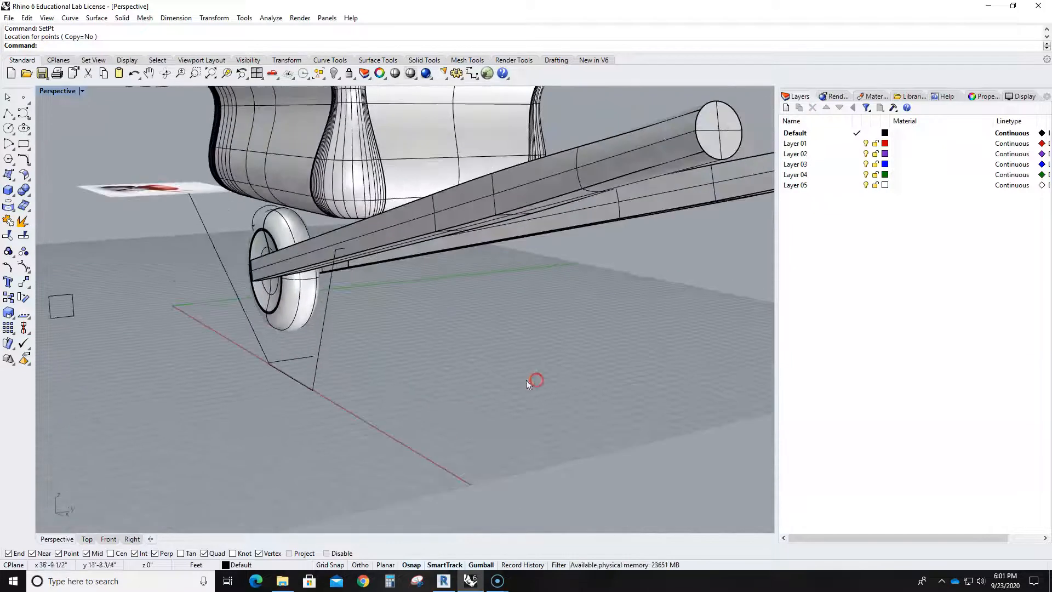
click(298, 359)
key(Delete)
- Draw a small horizontal rectangle in the Right view, beside the vertical leg curve and just below the tub's base level
right_drag(327, 381, 327, 311)
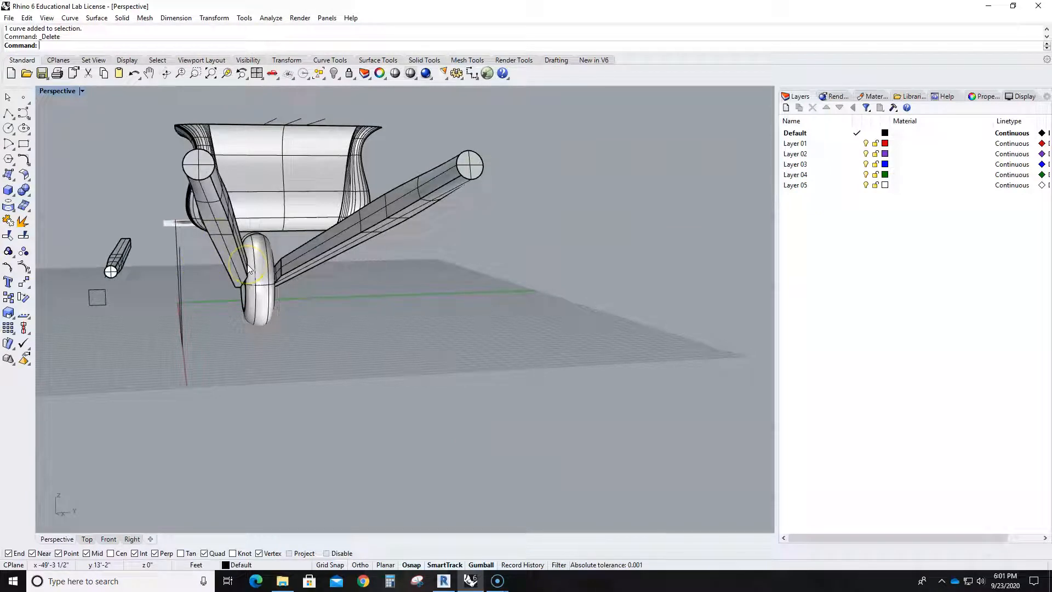
mouse_move(240, 264)
right_down()
mouse_move(234, 307)
mouse_move(307, 345)
right_up()
scroll(427, 346, up, 5)
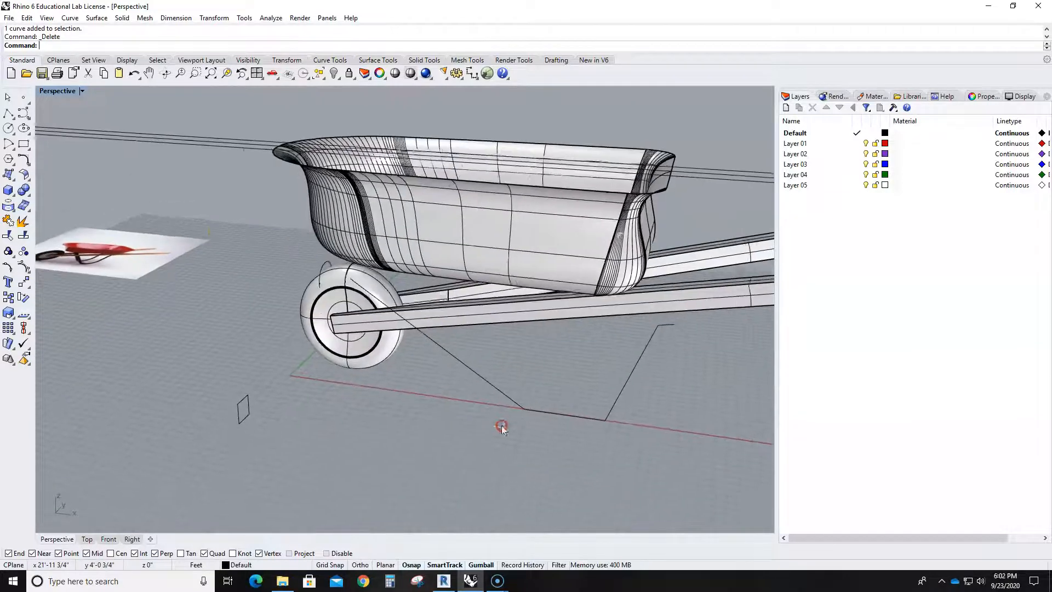
double_click(62, 92)
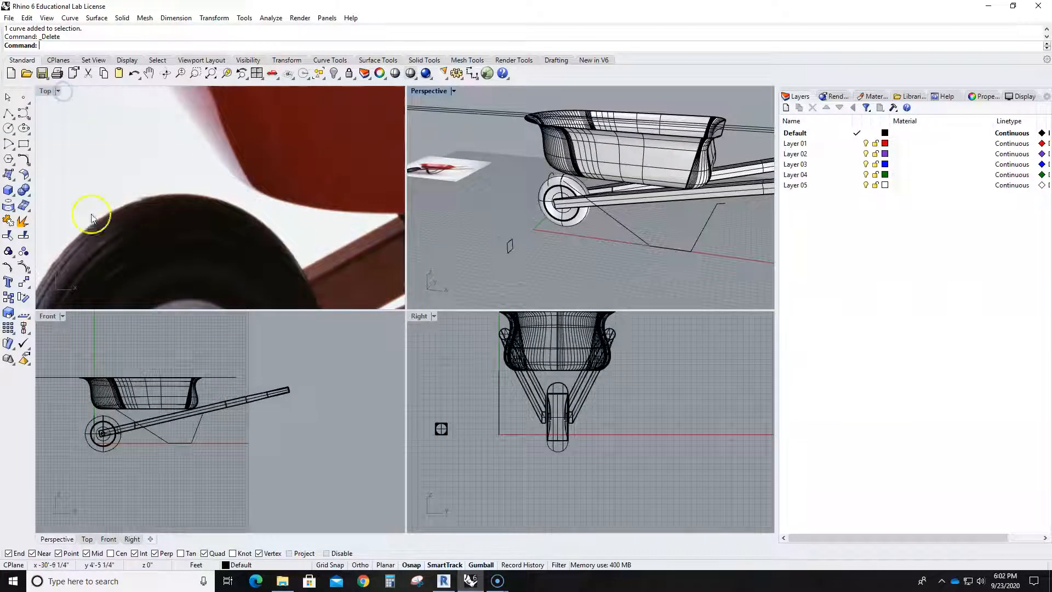
double_click(49, 314)
scroll(367, 291, up, 4)
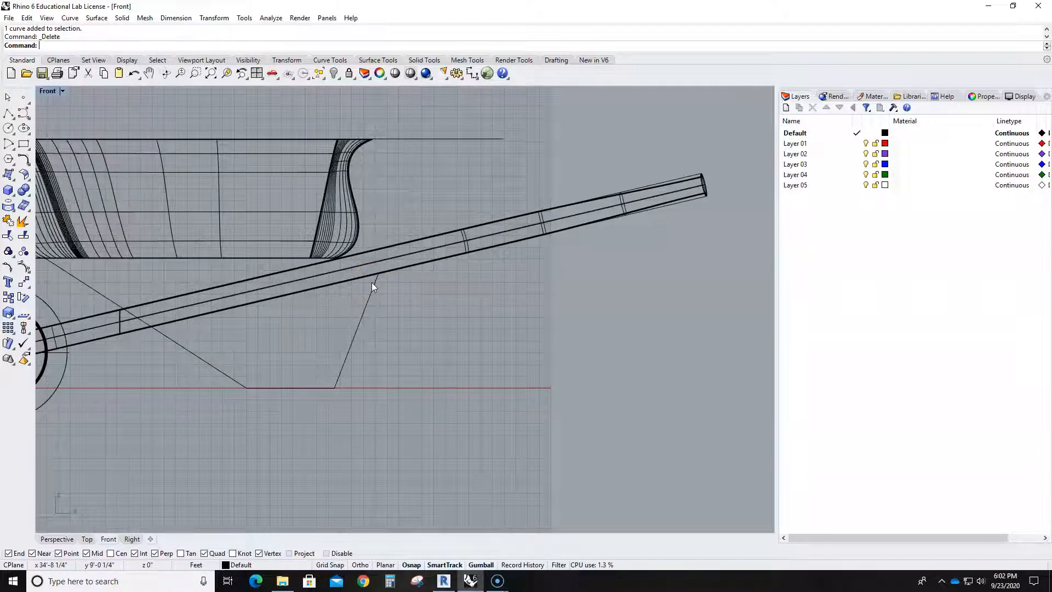
double_click(48, 91)
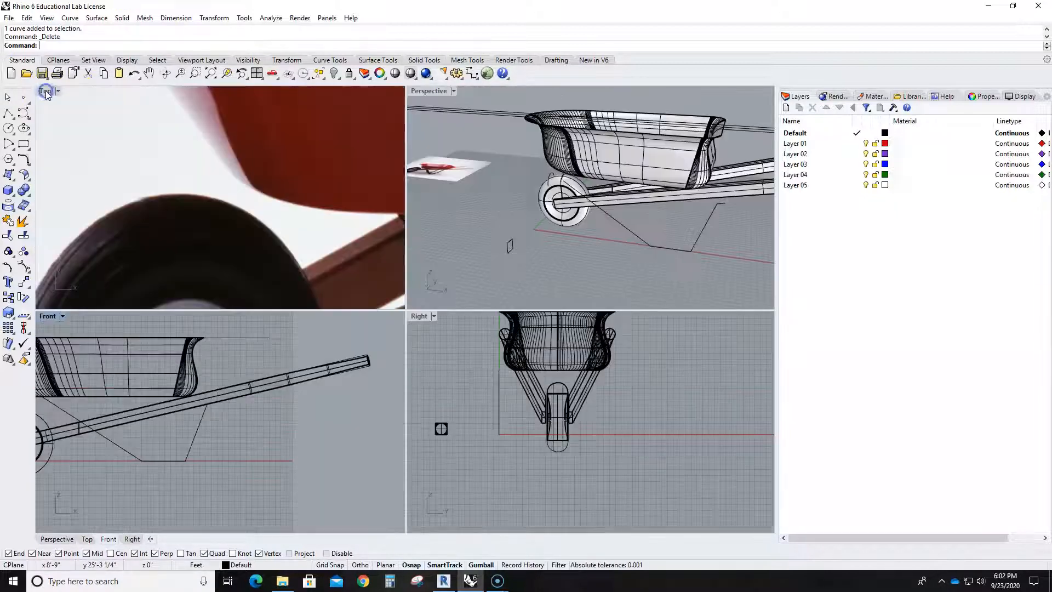
double_click(419, 317)
scroll(352, 328, up, 3)
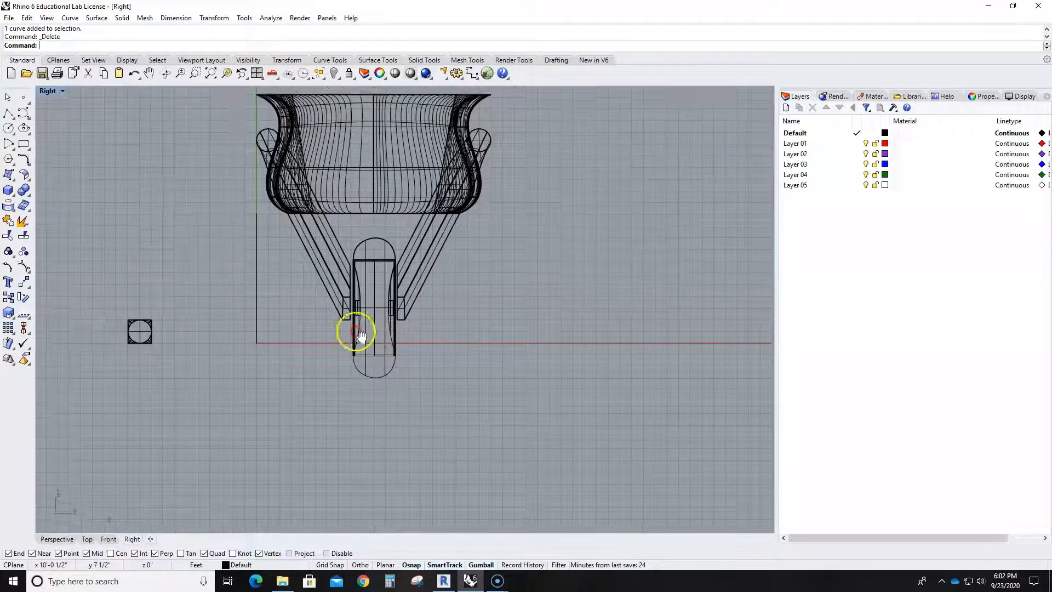
click(24, 143)
scroll(257, 219, up, 5)
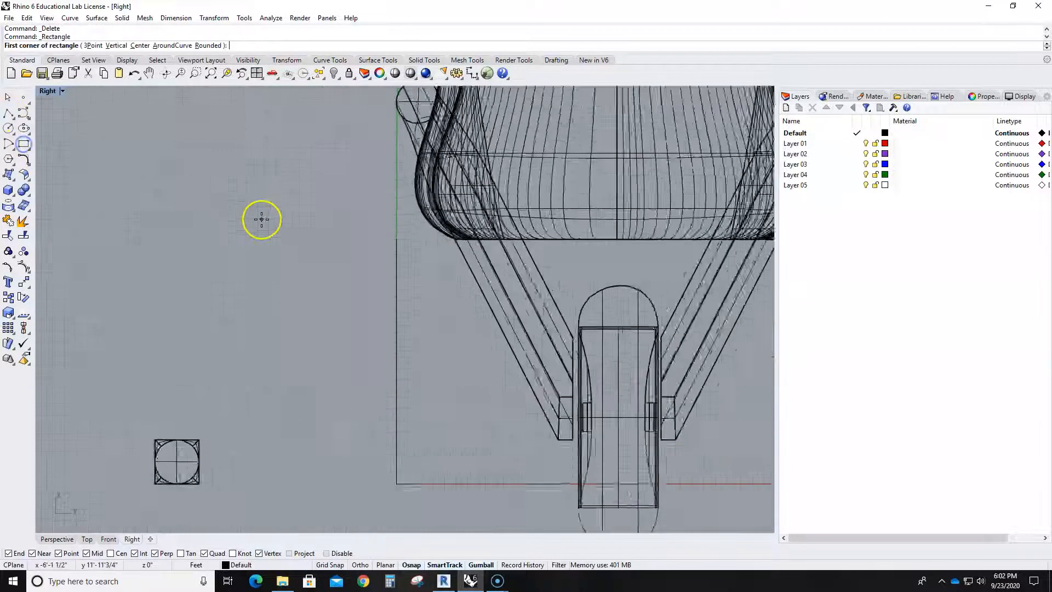
click(392, 281)
- Copy the rectangle directly below the original and scale the copy down slightly
scroll(386, 287, up, 3)
drag(318, 216, 400, 291)
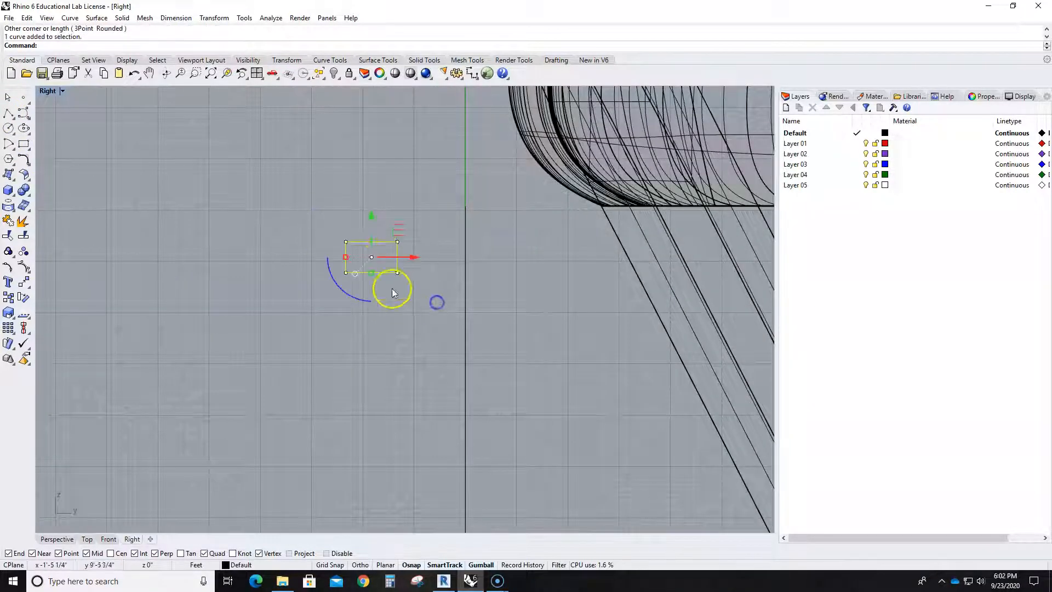
drag(371, 234, 368, 279)
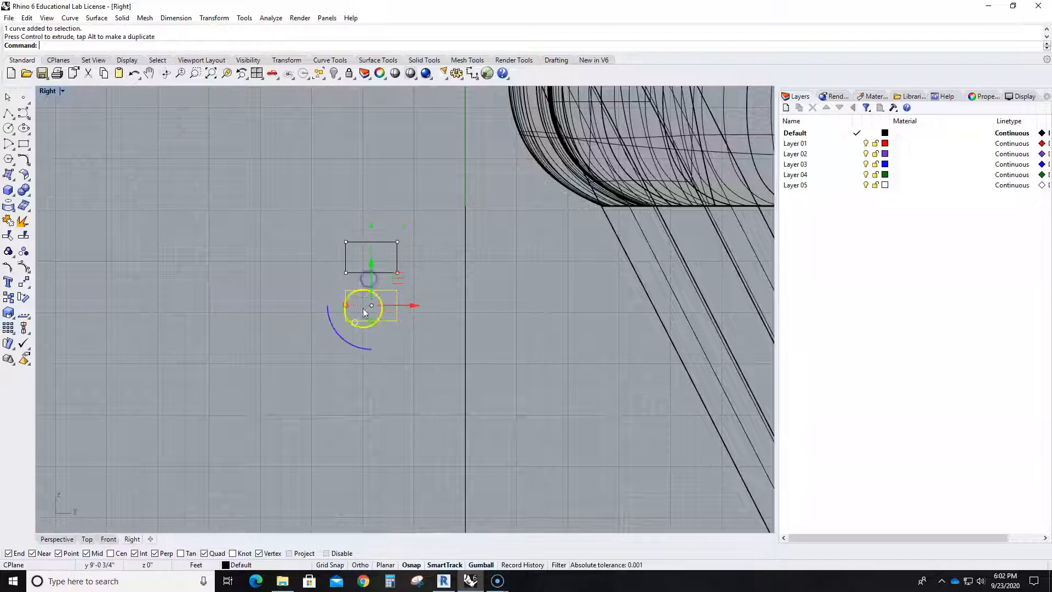
drag(371, 322, 371, 319)
scroll(371, 322, up, 4)
click(331, 260)
- Align both rectangles by their vertical centers with Align's VertCenter option, placing them farther from the leg curve
drag(291, 169, 457, 340)
text(al)
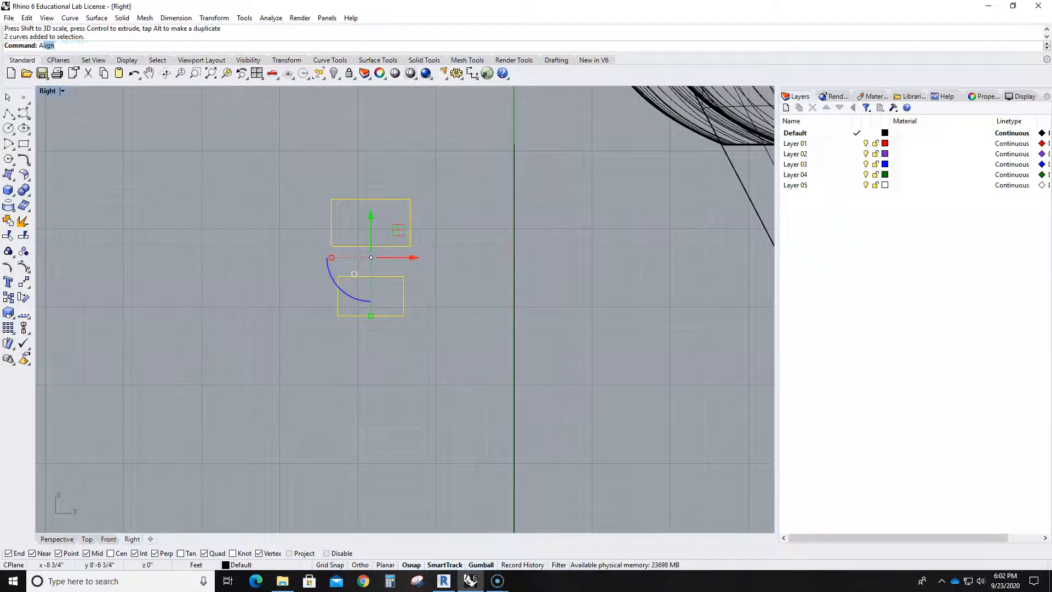
text(ine)
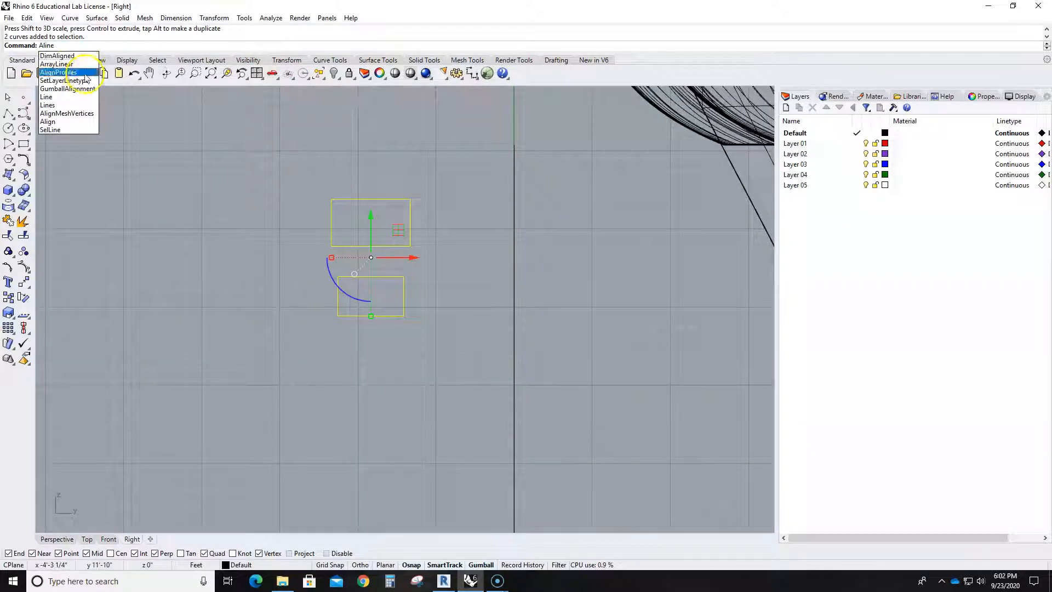
click(48, 121)
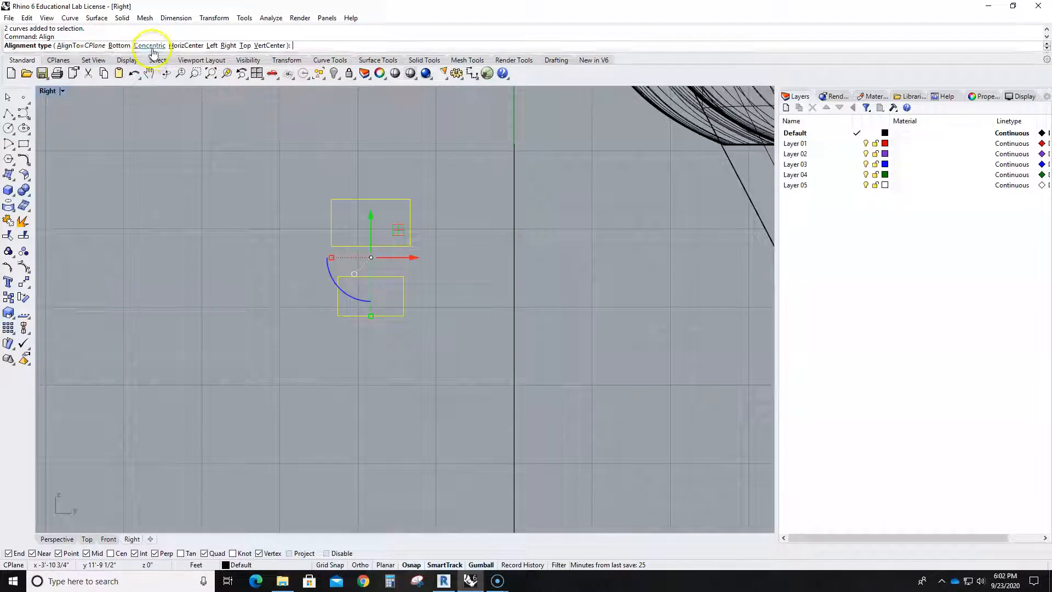
click(281, 45)
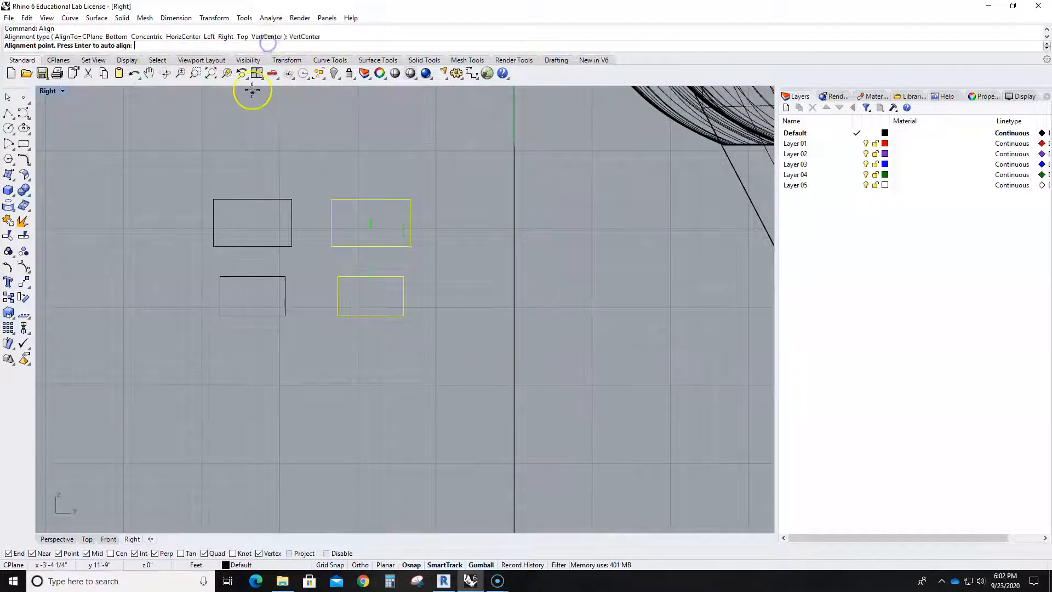
click(260, 156)
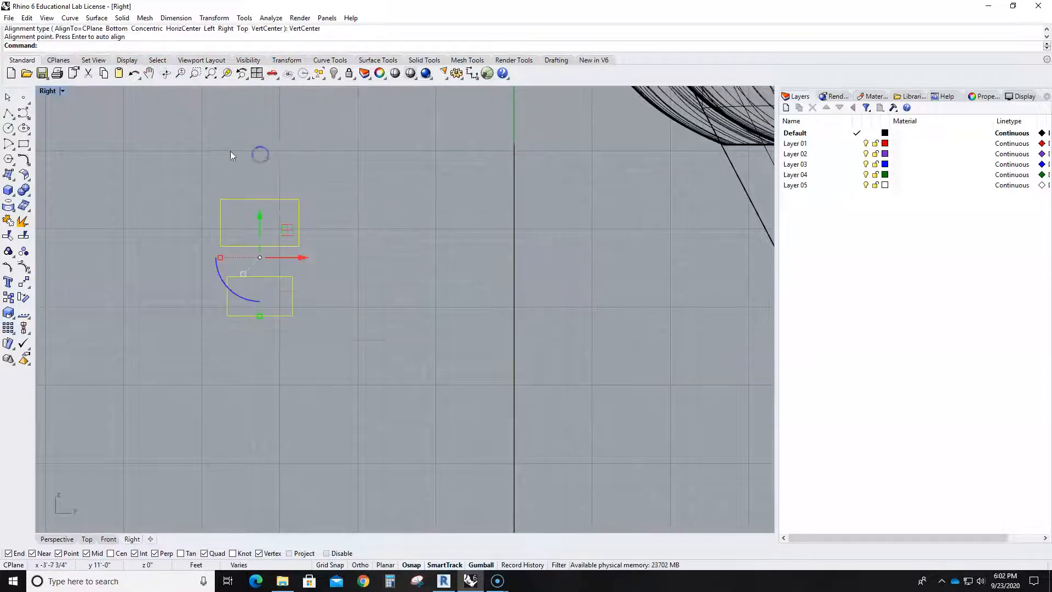
- Align both rectangles by their horizontal centers with Align's HorizCenter option so the smaller one sits centered inside the larger
key(Return)
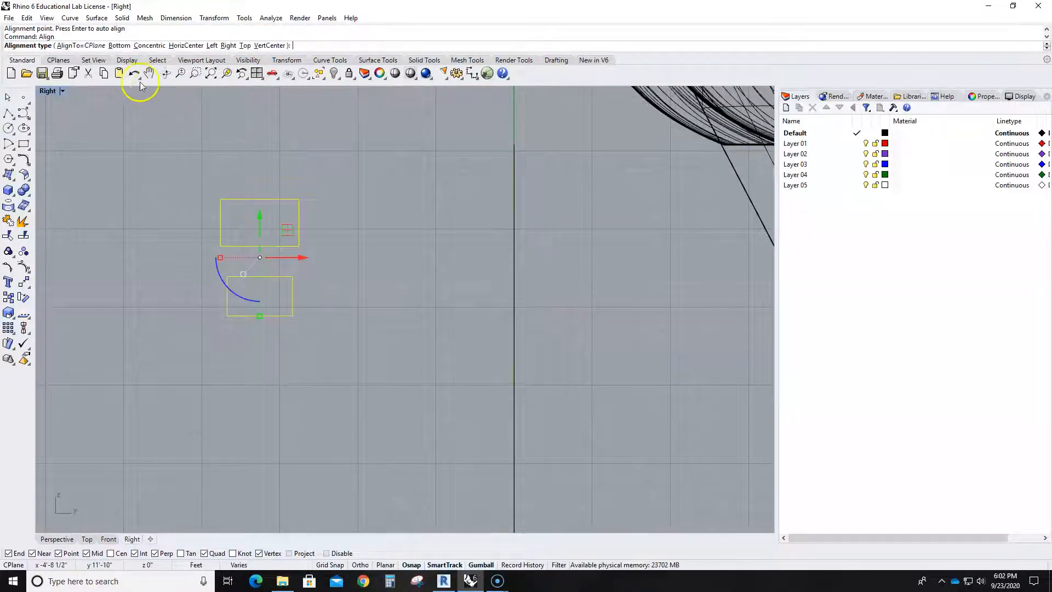
click(184, 46)
click(241, 162)
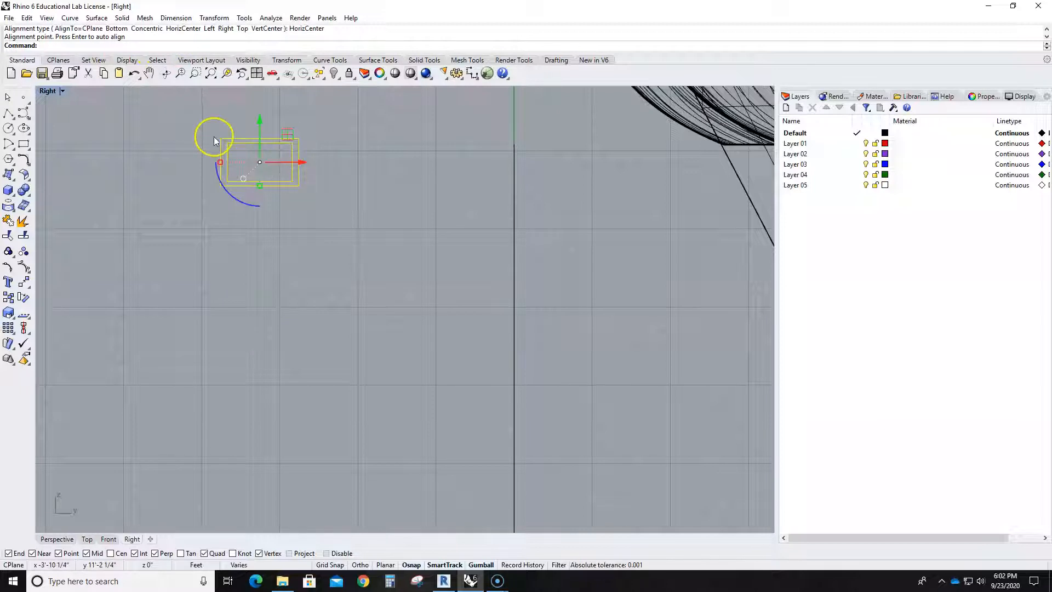
scroll(220, 149, up, 6)
key(Escape)
- Stretch the inner rectangle downward by moving its two lower control points slightly past the outer rectangle's lower edge
click(294, 209)
click(295, 210)
click(294, 210)
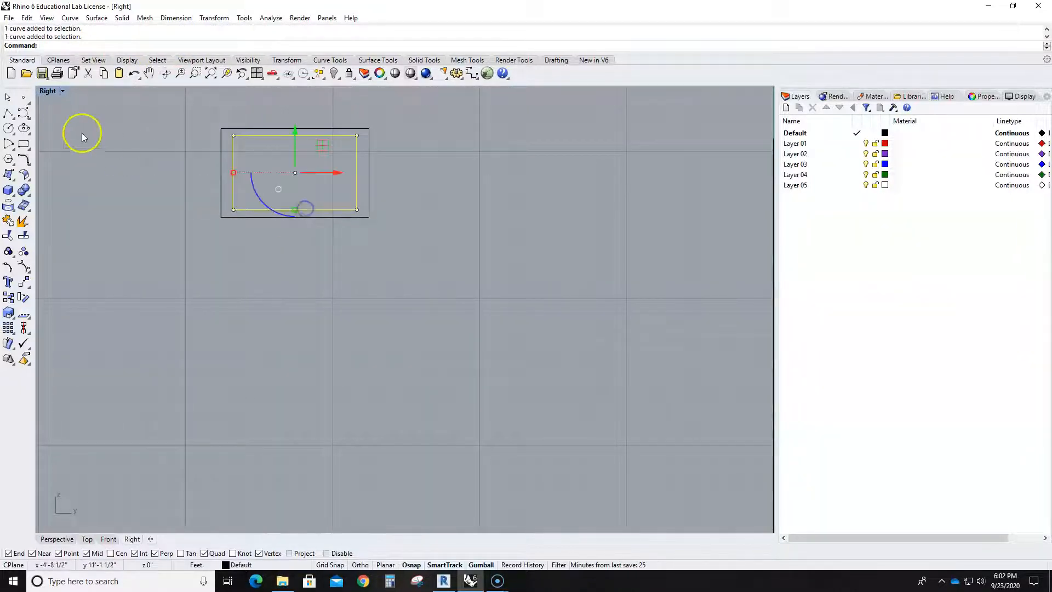
key(F10)
drag(194, 191, 383, 230)
drag(293, 187, 291, 201)
click(332, 275)
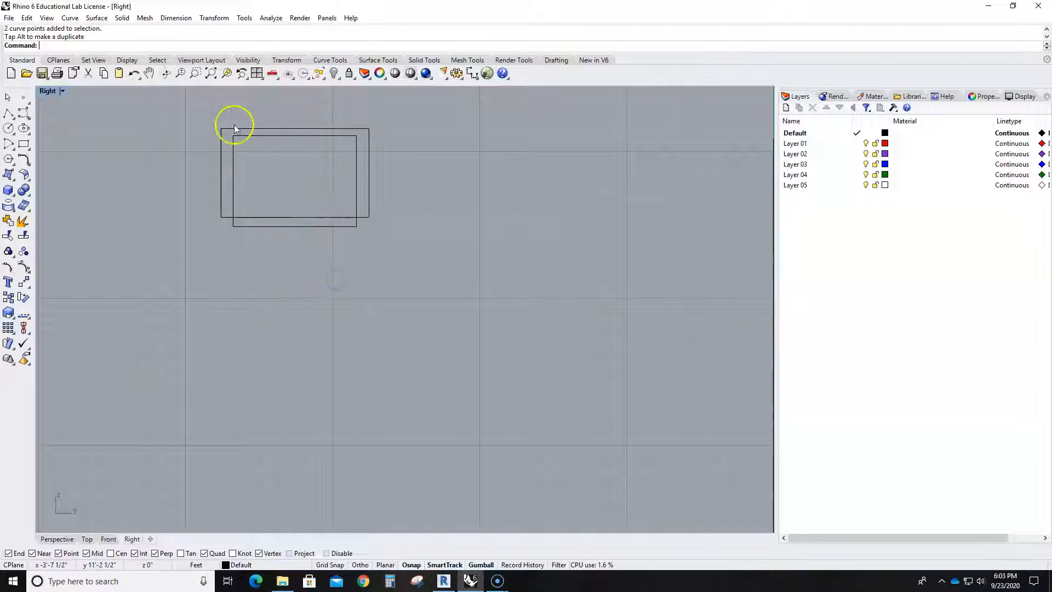
- Shift the whole inner rectangle slightly lower to widen the gap beneath the outer rectangle's upper edge
click(298, 135)
key(Up)
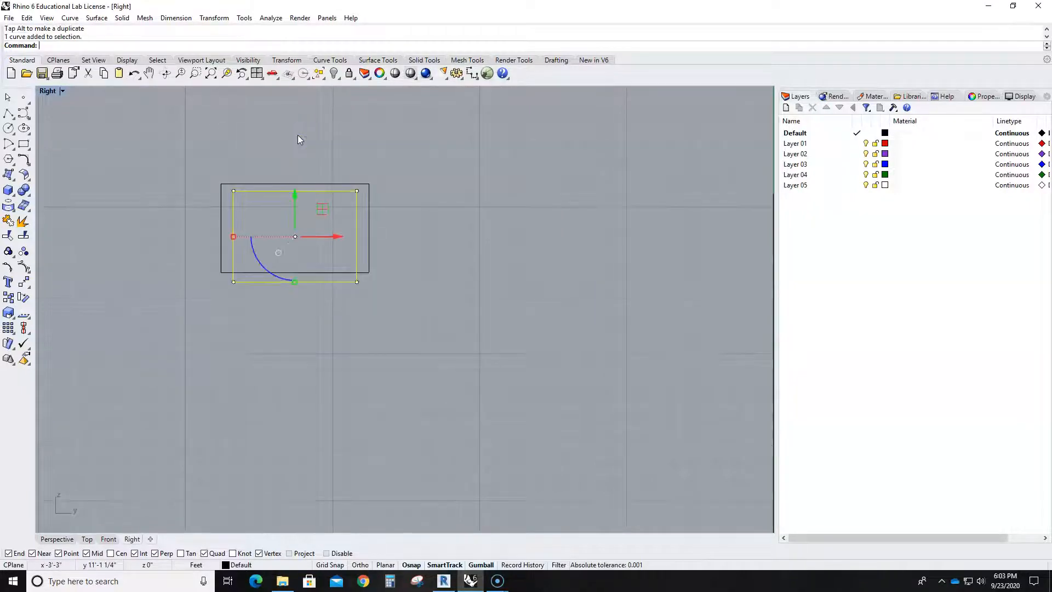
drag(297, 196, 295, 202)
click(402, 246)
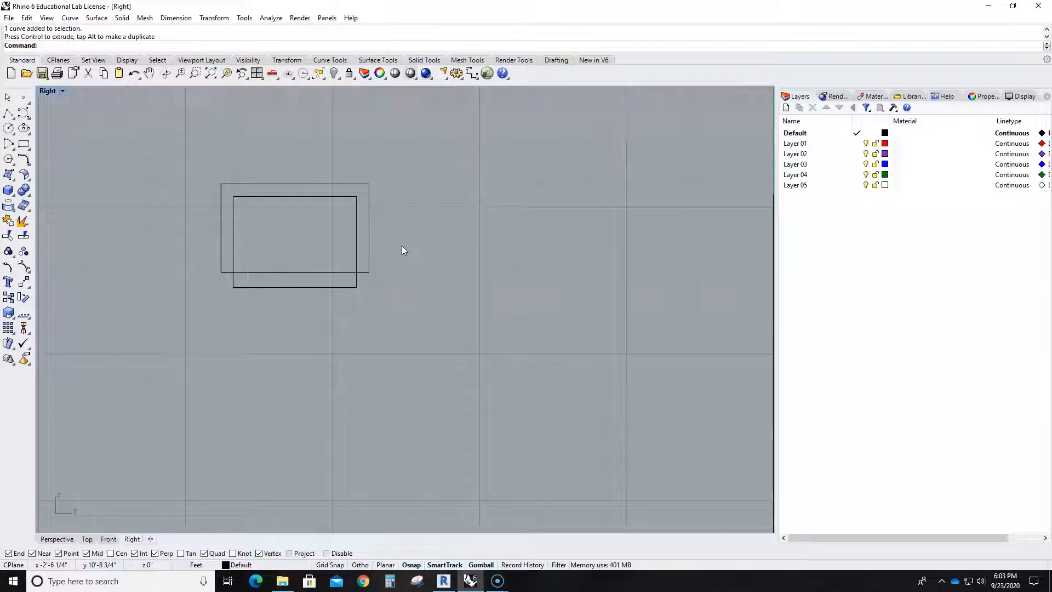
- Try to build a U-shaped outline from the two overlapping rectangles with Curve Boolean, picking the region between them
click(340, 61)
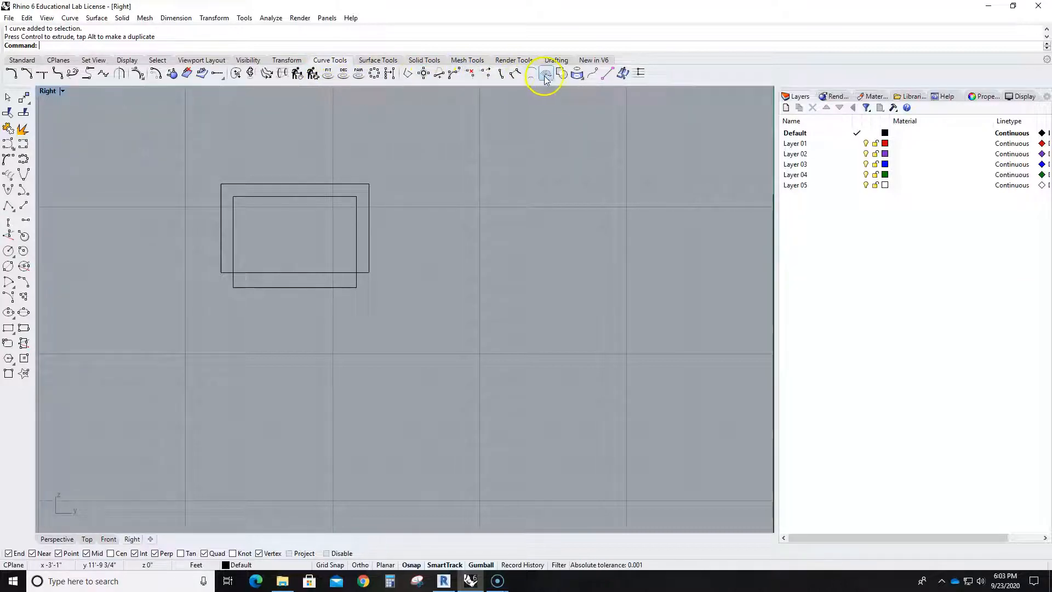
click(69, 18)
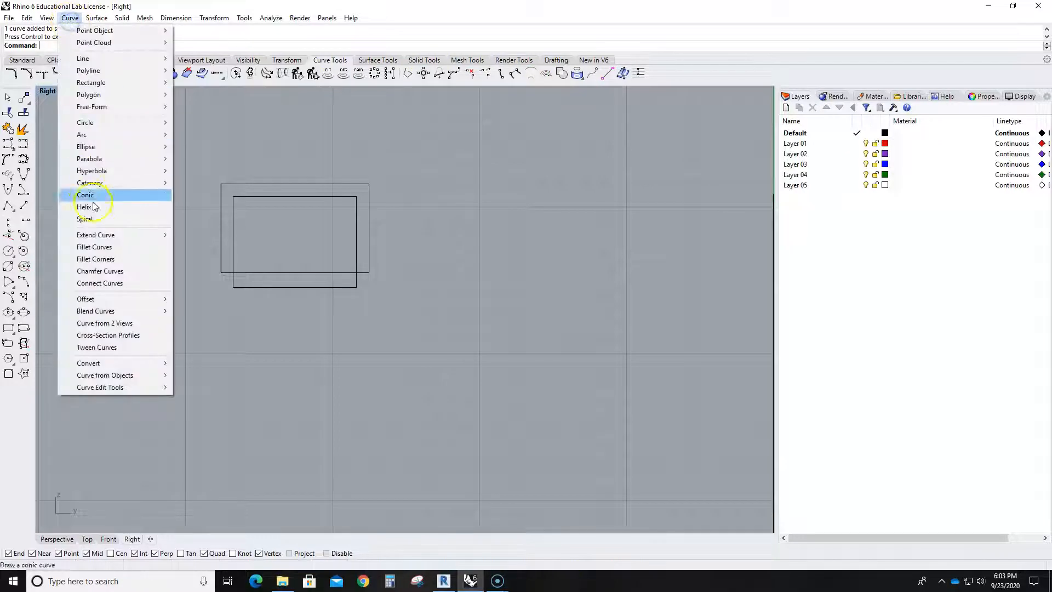
mouse_move(116, 369)
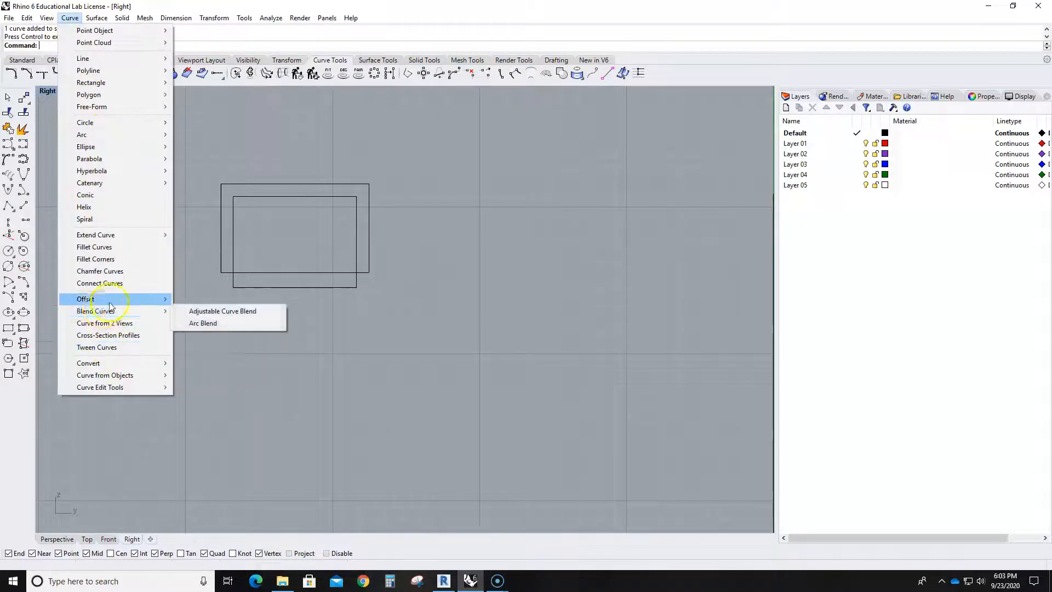
mouse_move(111, 305)
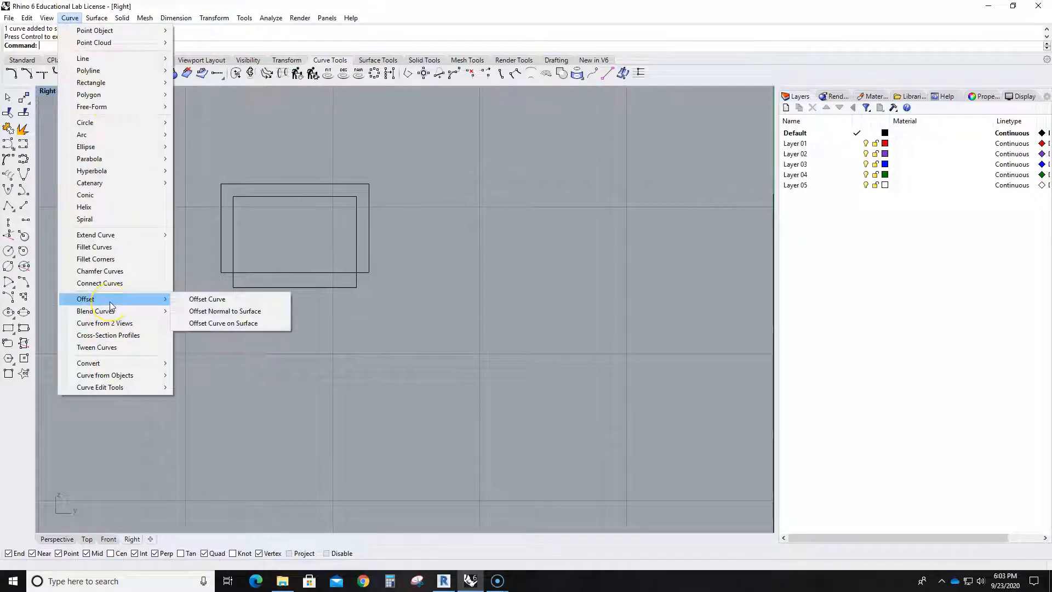
mouse_move(107, 390)
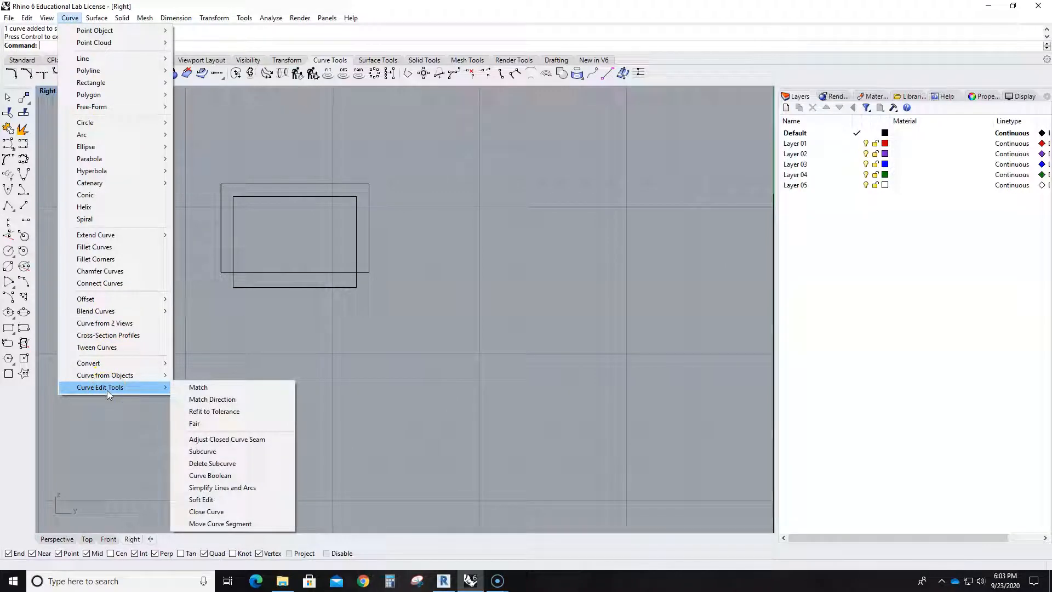
click(225, 476)
drag(192, 169, 422, 327)
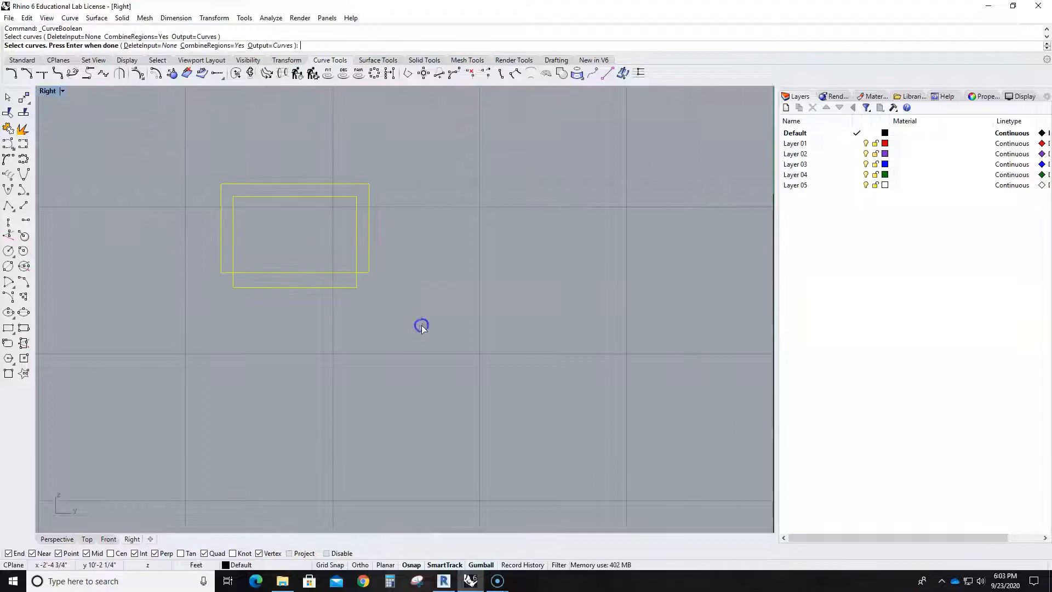
key(Return)
click(363, 239)
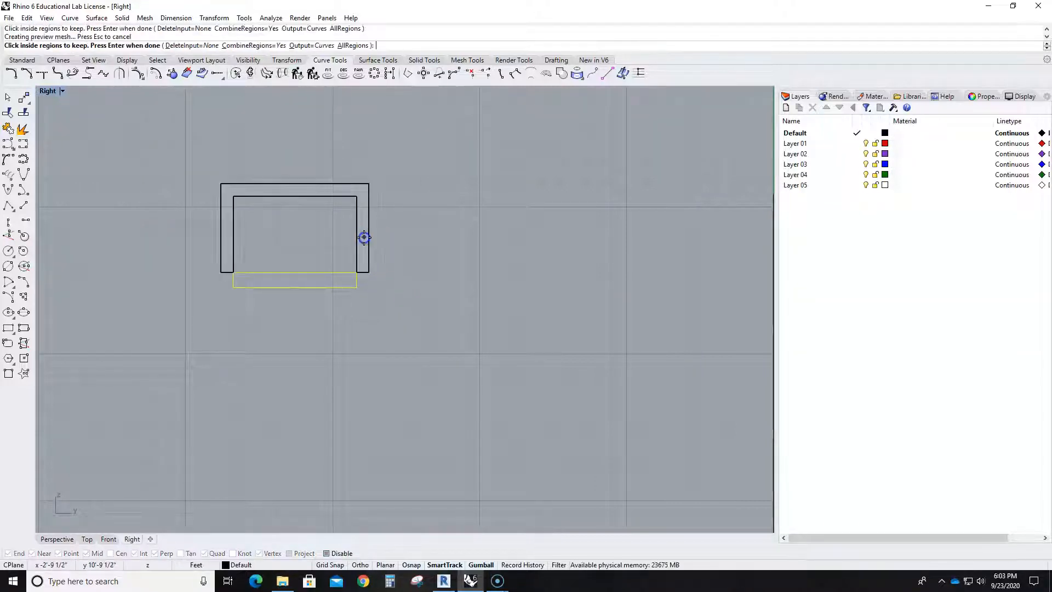
key(Return)
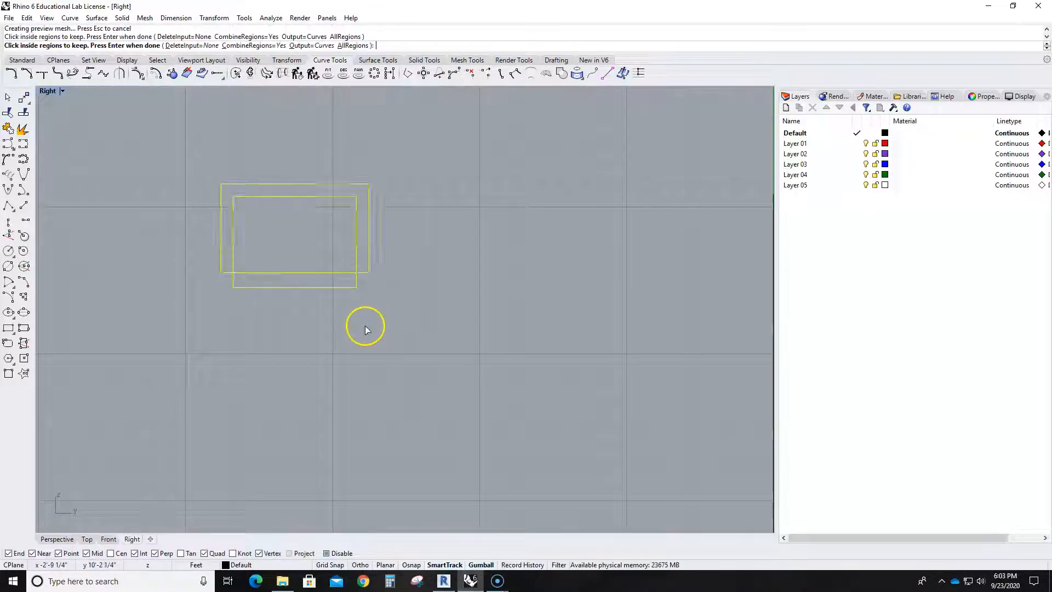
- Move the outer rectangle away, then undo that move and the inner rectangle's last downward shift
click(368, 233)
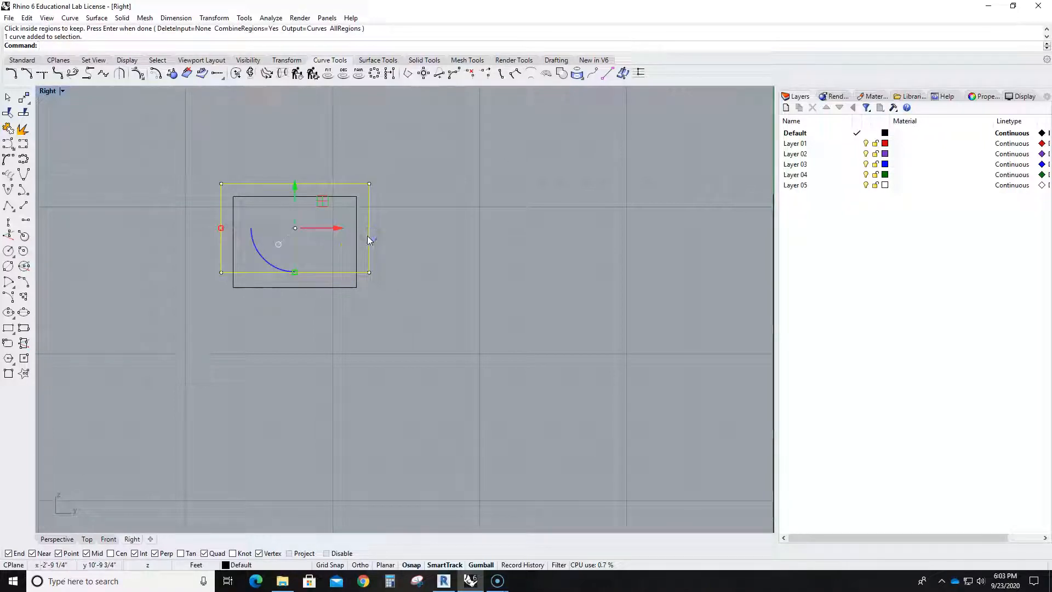
drag(367, 237, 325, 313)
key(ctrl+z)
key(ctrl+z)
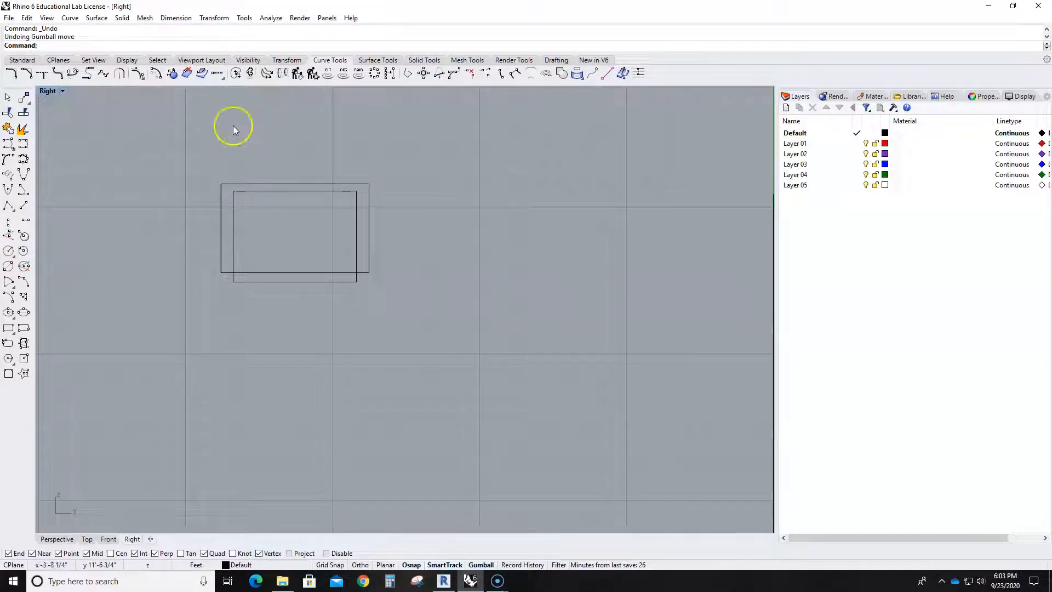
- Create a U-shaped profile with Curve Boolean from both rectangles, keeping the region between their edges
click(70, 18)
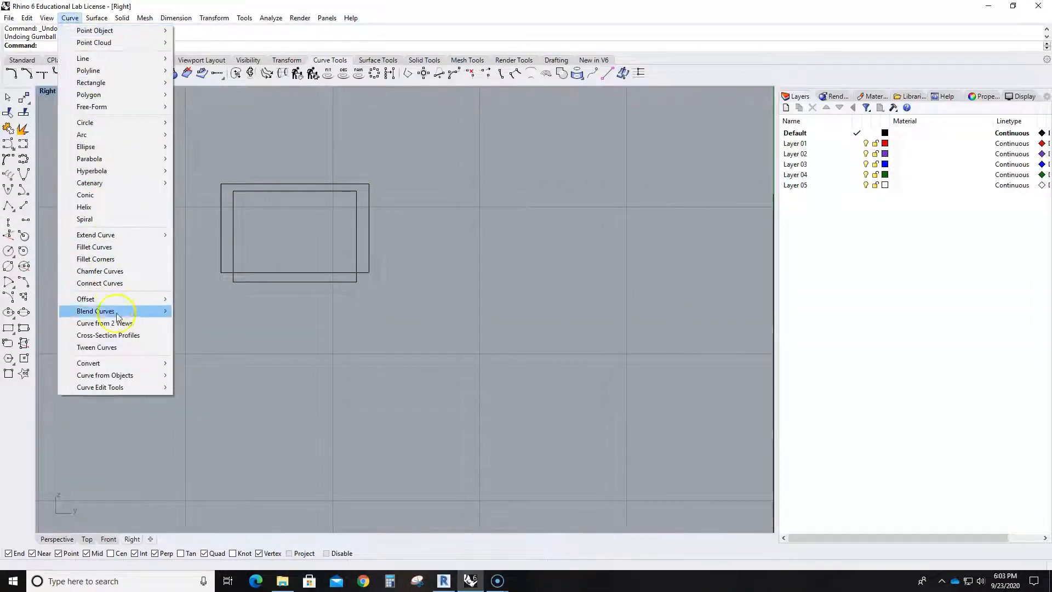
mouse_move(125, 378)
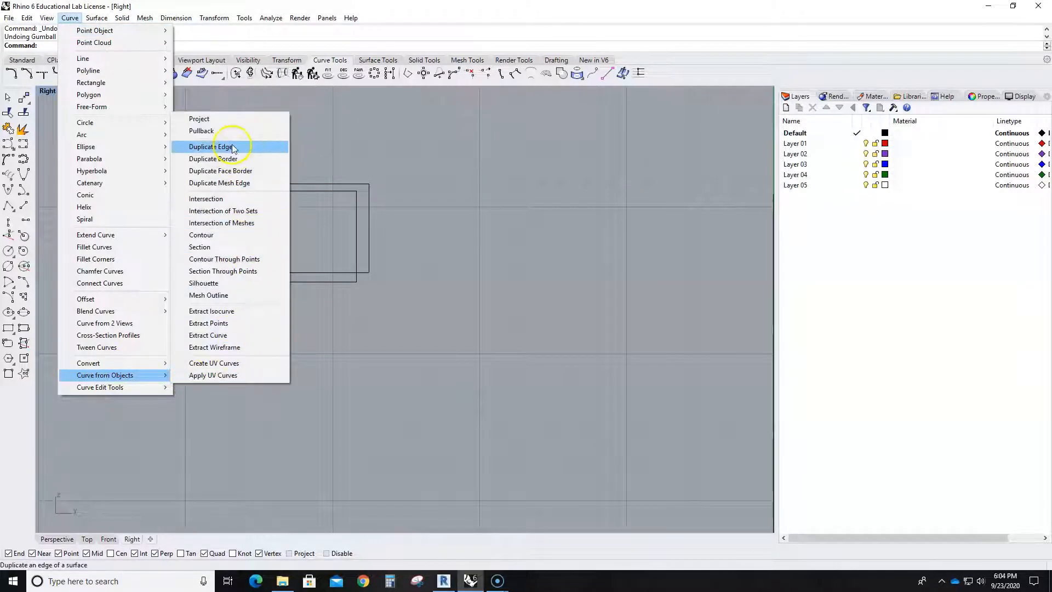
mouse_move(152, 388)
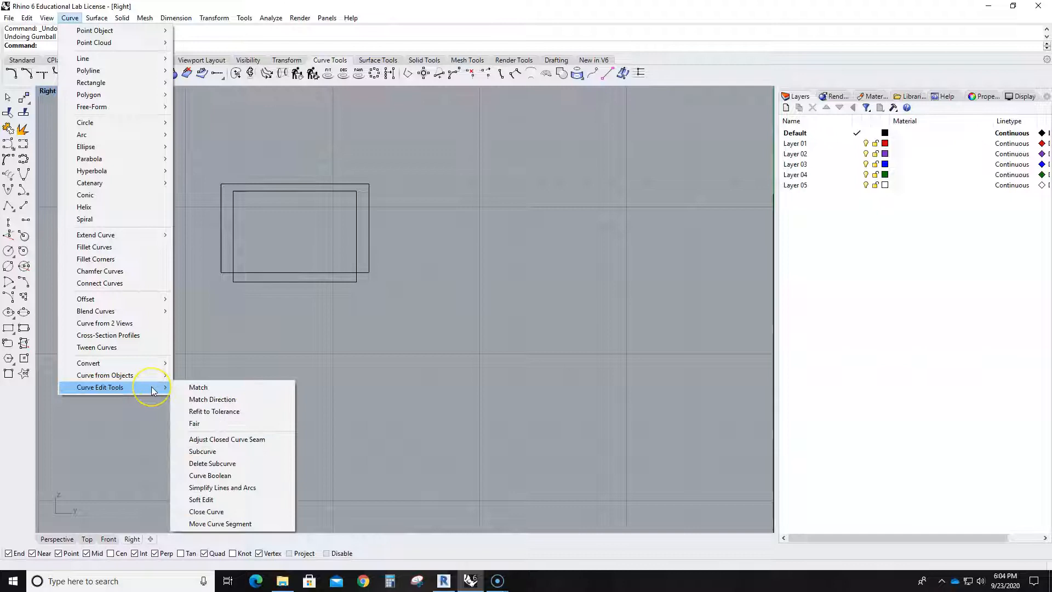
click(210, 475)
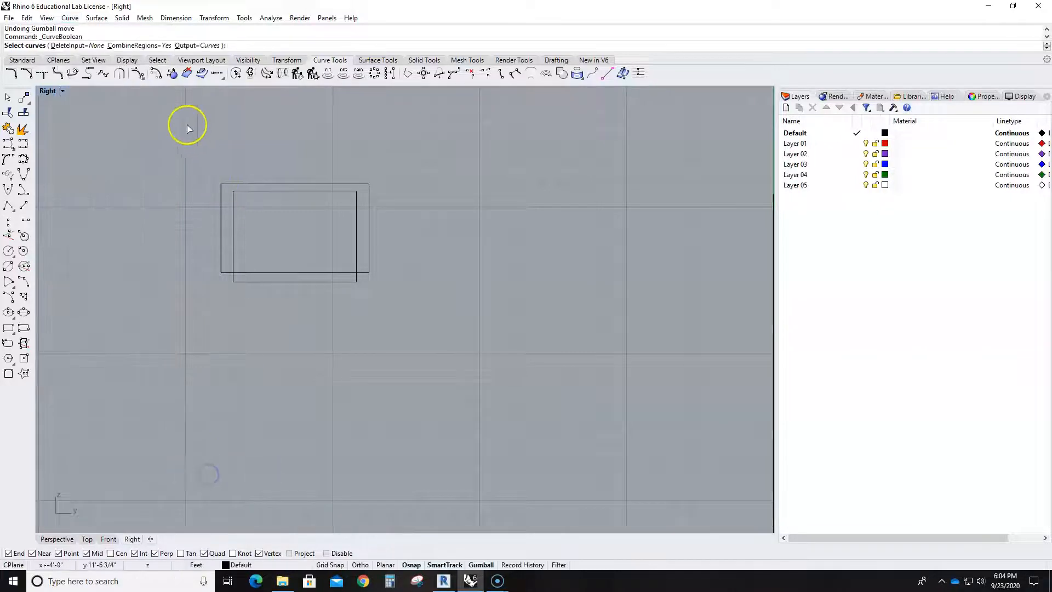
drag(261, 213, 378, 301)
key(Return)
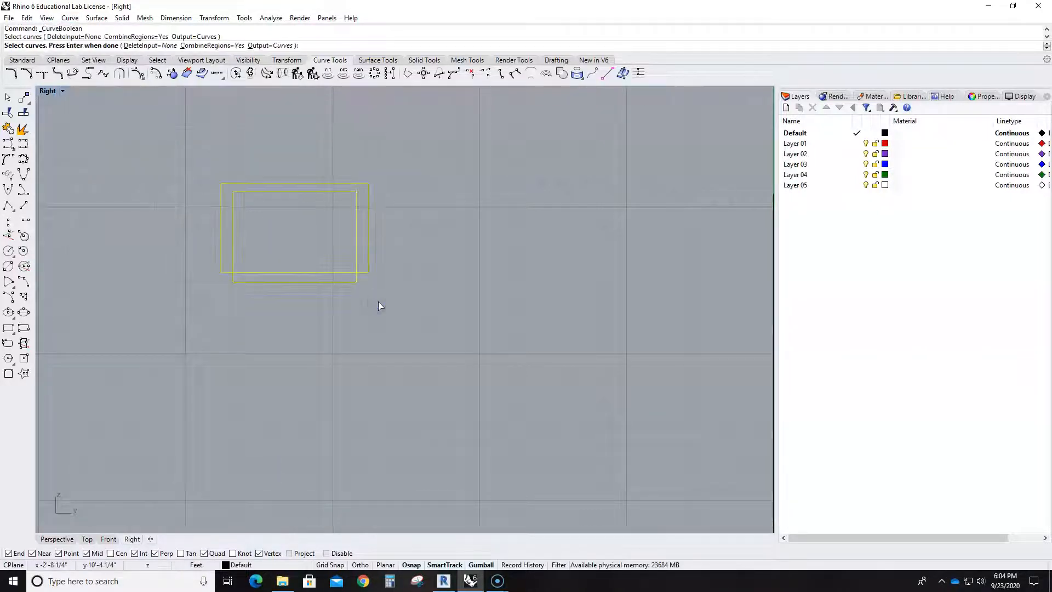
click(360, 236)
key(Return)
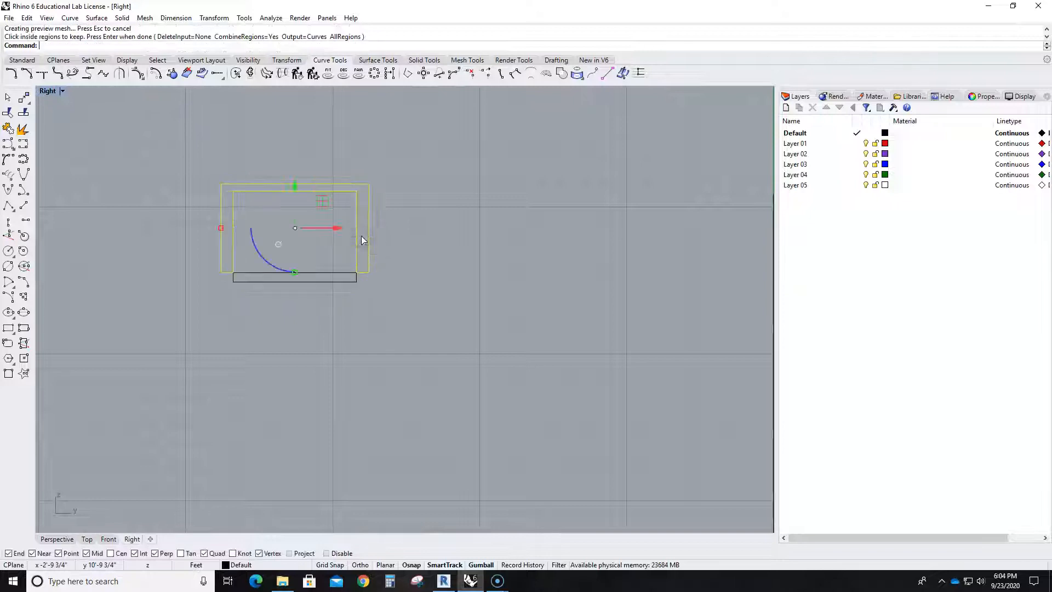
- Move the U-shaped profile sideways clear of the rectangles and delete both original rectangles
drag(327, 228, 507, 244)
click(469, 320)
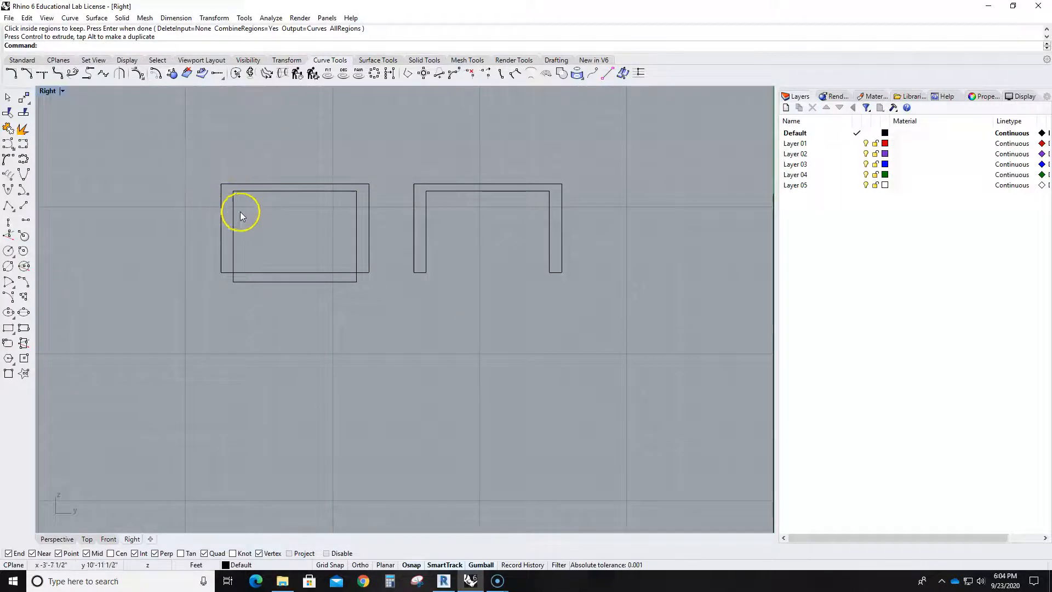
drag(188, 141, 373, 341)
key(Delete)
- Move the U-shaped profile in the Perspective view from the midpoint of its upper edge to the leg curve's upper rear endpoint
scroll(444, 267, down, 4)
click(425, 237)
scroll(383, 262, down, 2)
scroll(383, 262, down, 2)
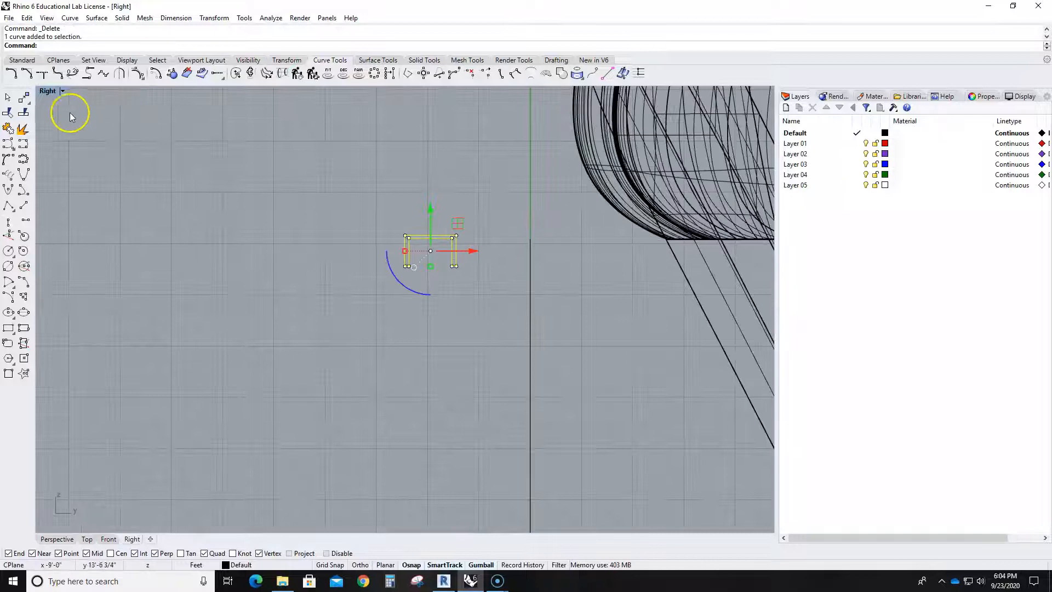
double_click(50, 91)
double_click(427, 93)
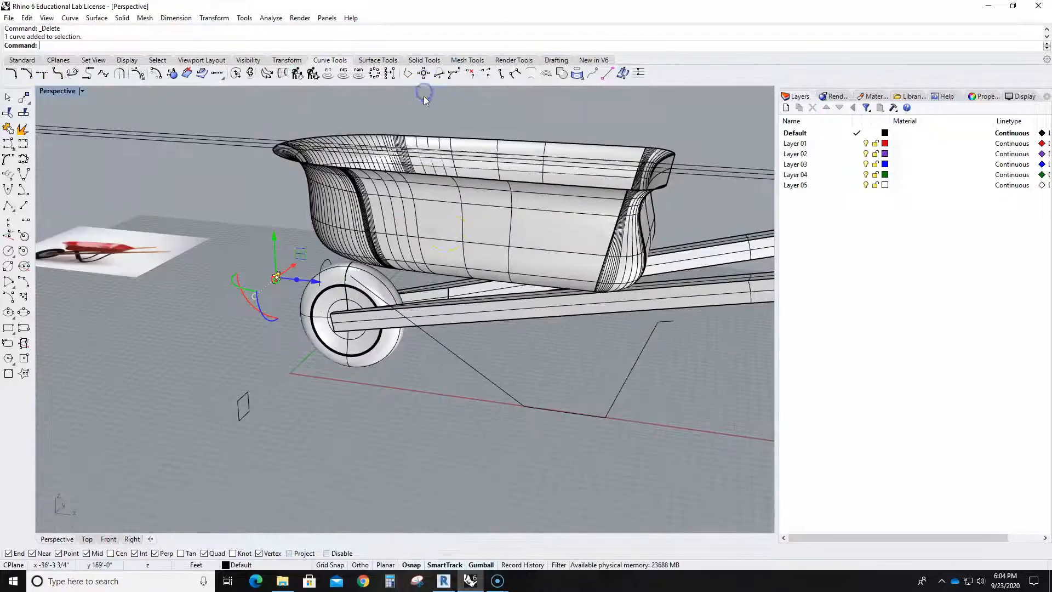
scroll(449, 272, down, 5)
right_drag(462, 274, 454, 337)
scroll(305, 307, up, 8)
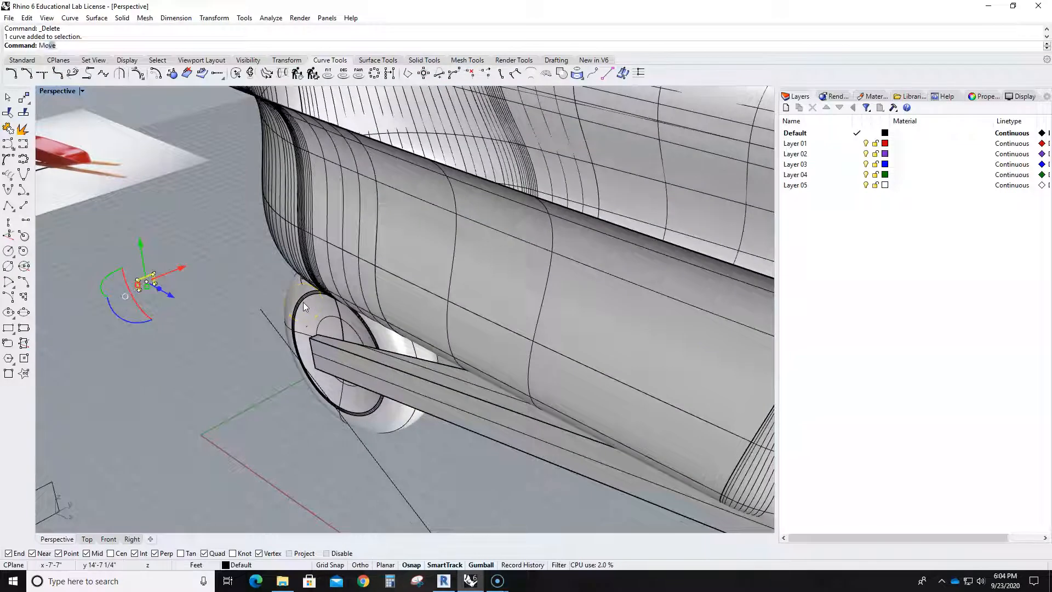
text(ve)
key(Return)
scroll(186, 291, up, 8)
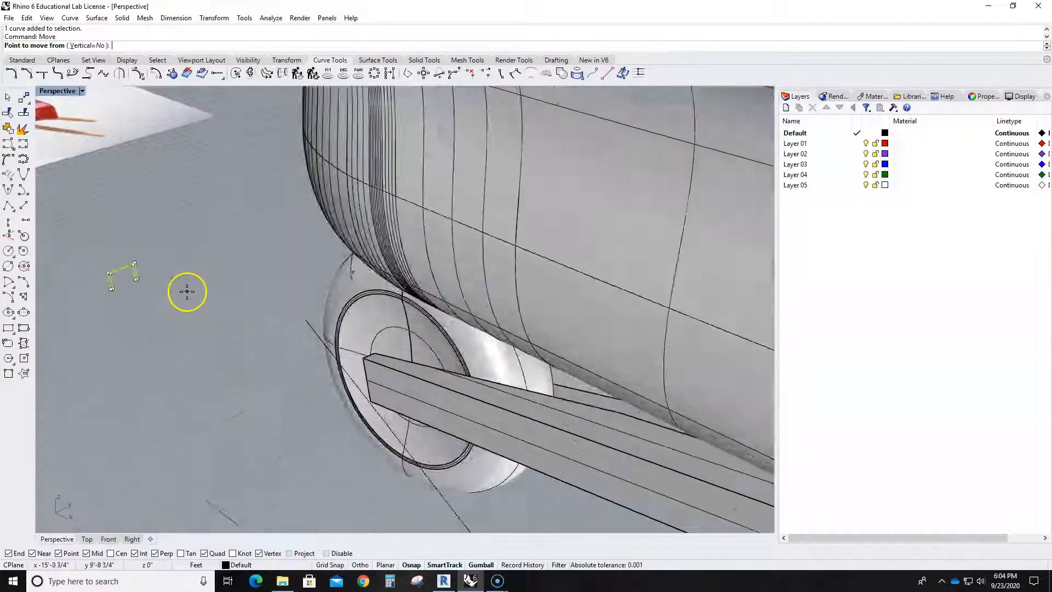
scroll(96, 255, down, 6)
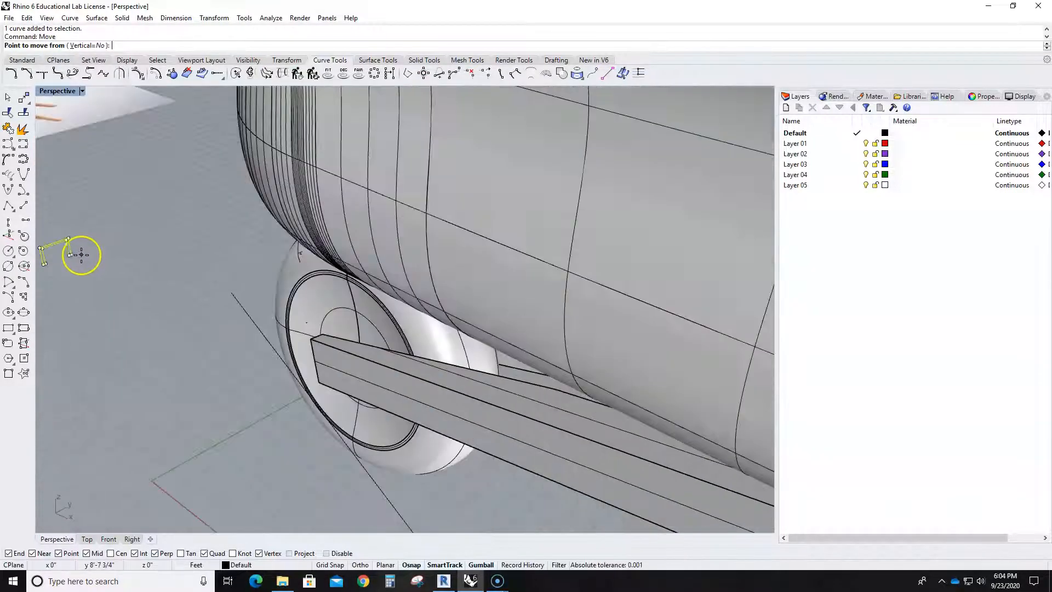
click(50, 239)
scroll(115, 290, down, 8)
scroll(188, 348, up, 8)
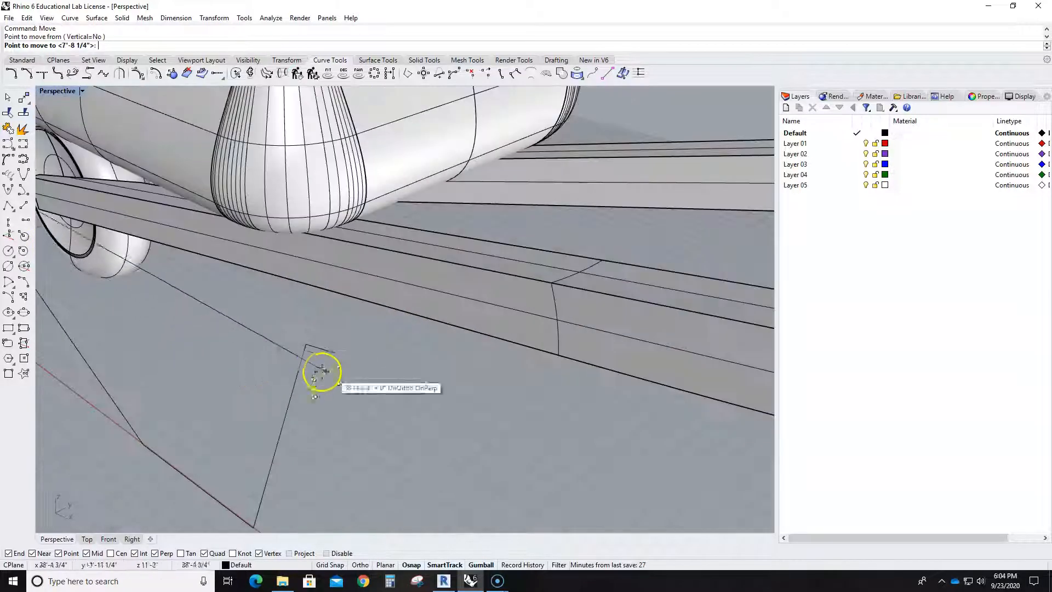
click(337, 357)
click(358, 417)
- Examine the U-shaped profile's placement on the leg curve and the curve's corners from several angles in the Perspective view
scroll(359, 417, down, 8)
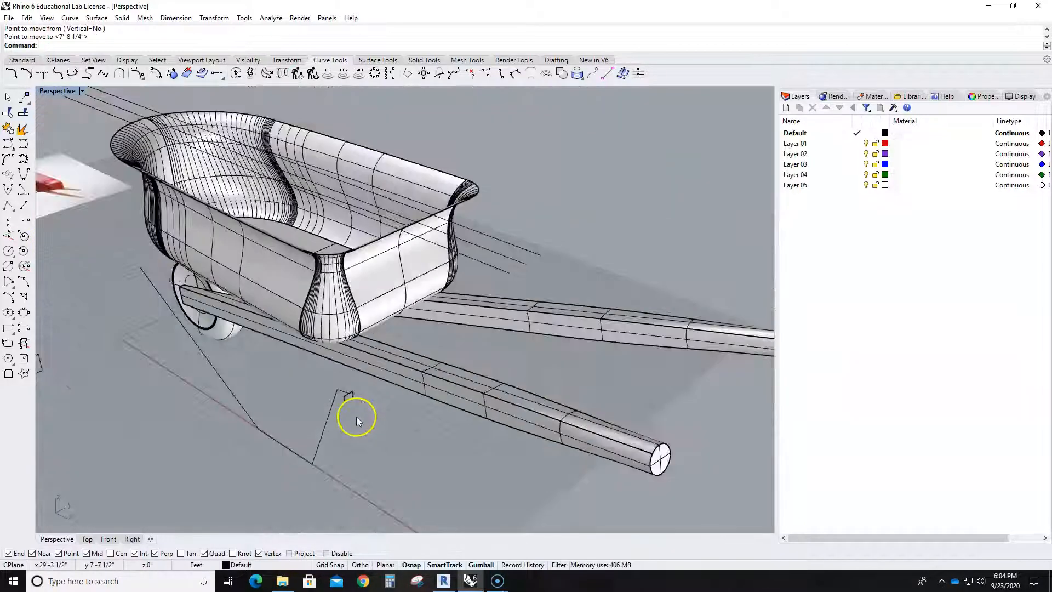
right_drag(358, 417, 378, 406)
scroll(438, 296, up, 5)
mouse_move(543, 217)
right_down()
mouse_move(529, 257)
mouse_move(545, 229)
right_up()
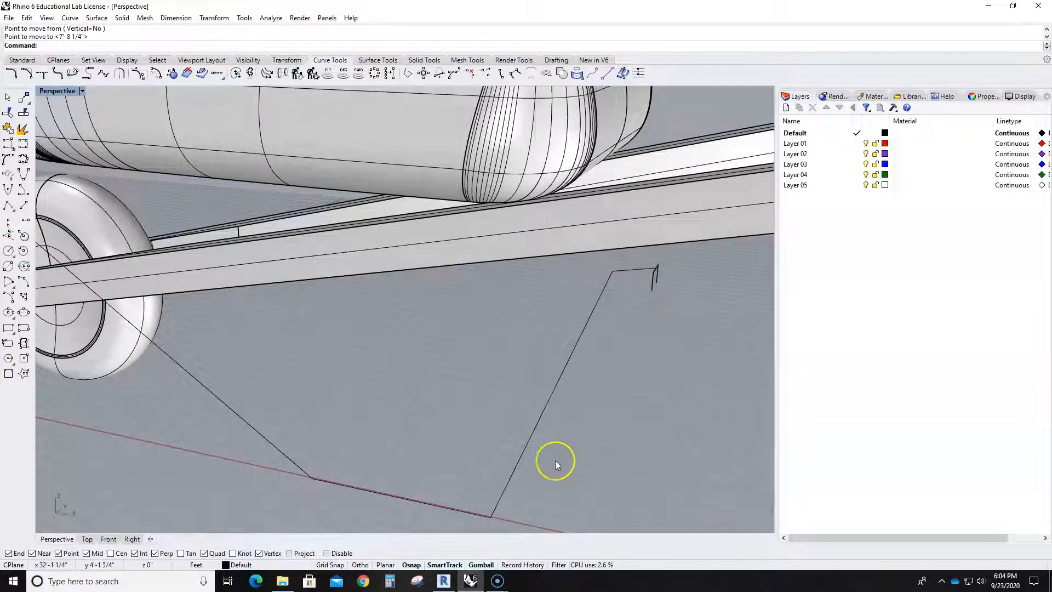
scroll(176, 338, down, 5)
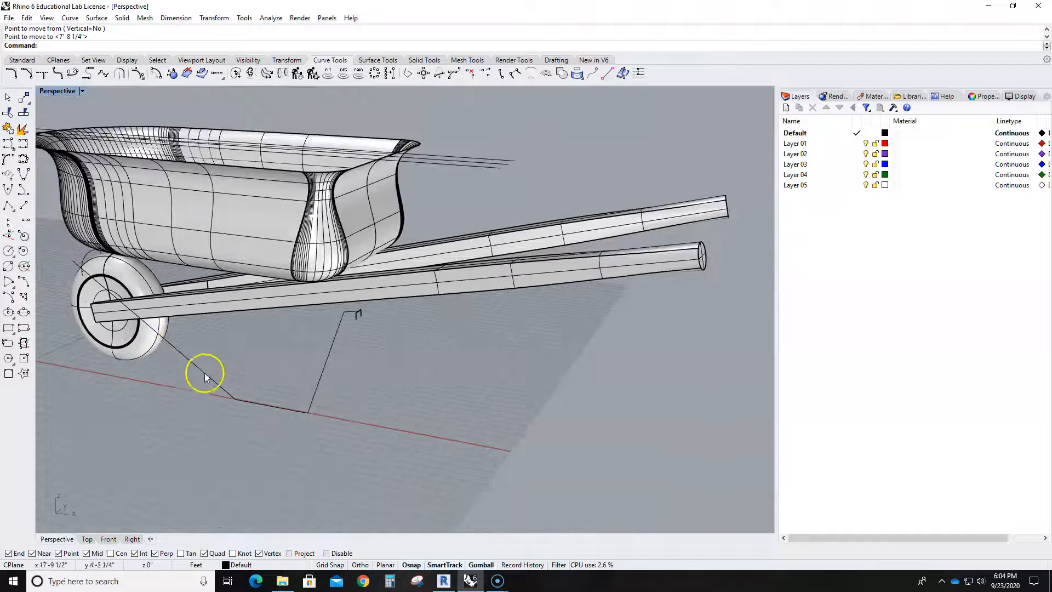
scroll(321, 344, up, 5)
shift+right_drag(287, 354, 394, 361)
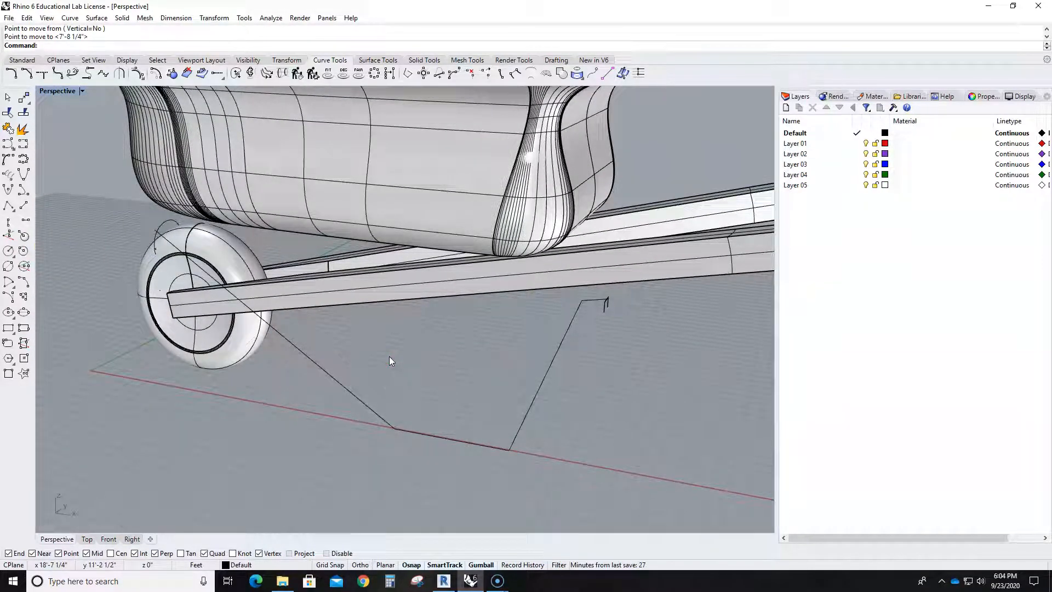
- Try to fillet the leg curve's upper rear corner with a 1-inch radius in the Front view, and undo it
double_click(53, 92)
scroll(227, 436, up, 6)
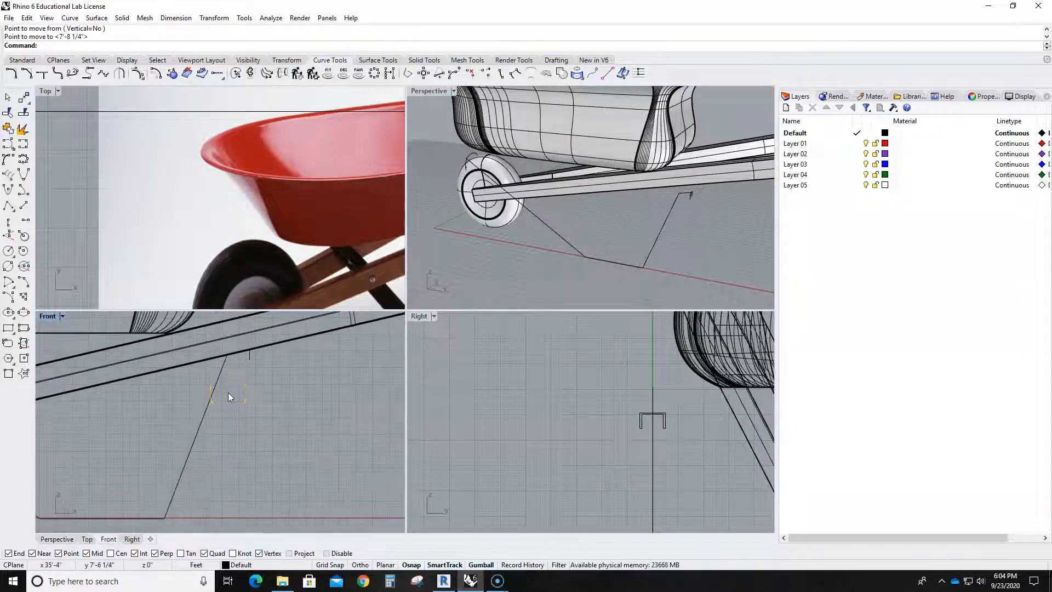
key(Return)
click(102, 45)
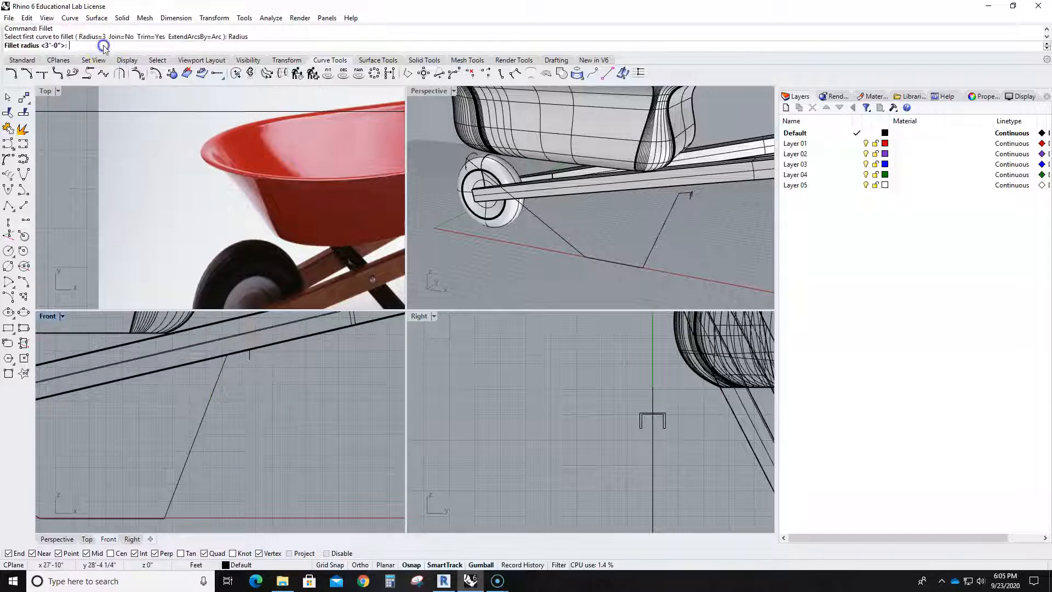
text(1)
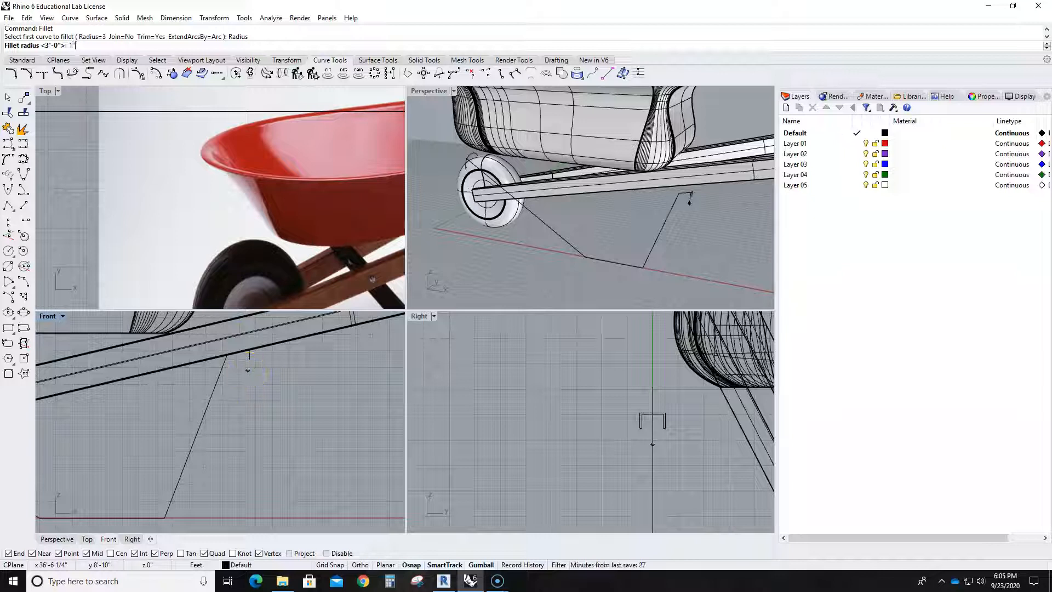
key(Return)
scroll(248, 370, up, 2)
click(228, 382)
click(227, 381)
scroll(232, 374, up, 9)
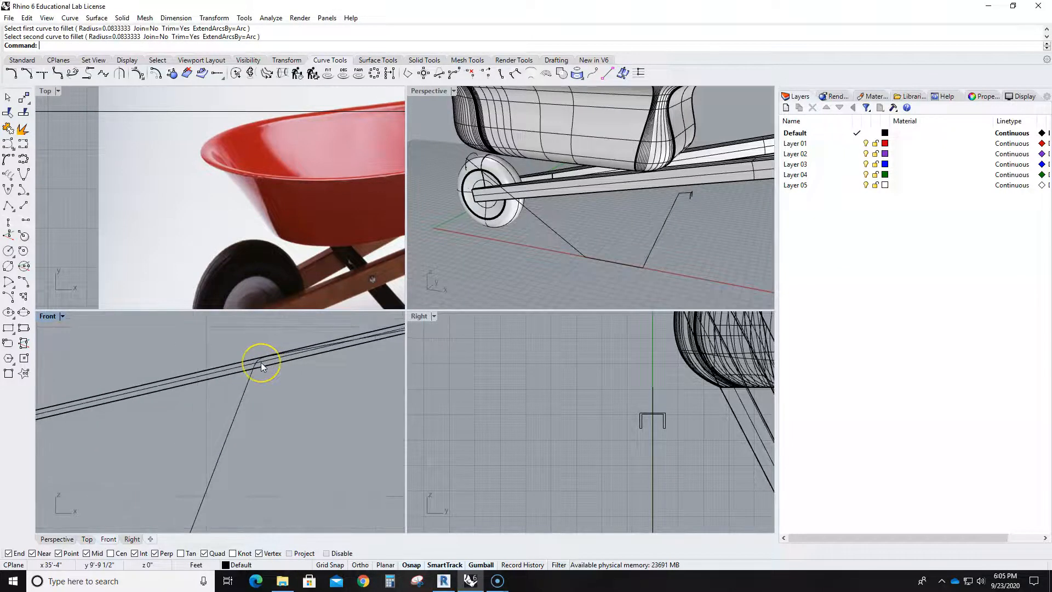
key(ctrl+z)
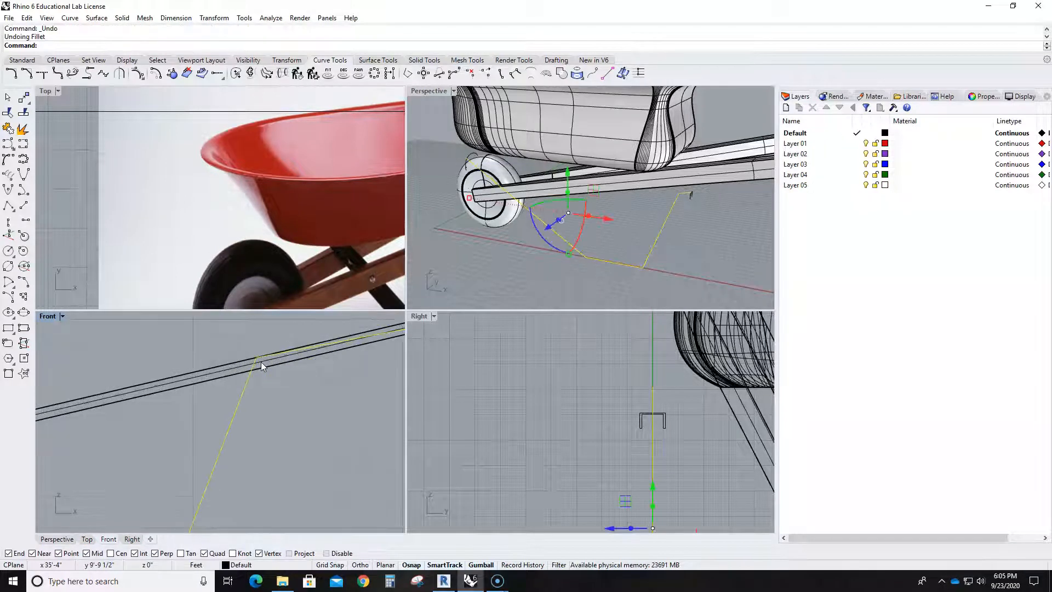
key(Escape)
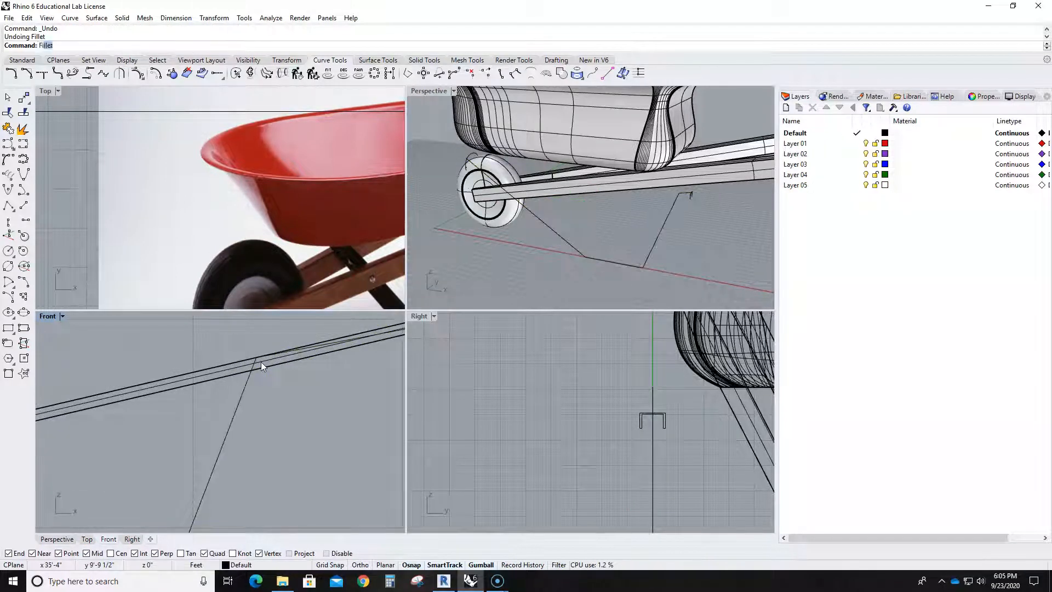
- Fillet the leg curve's upper rear corner in the Front view with a radius of 1 foot
key(Return)
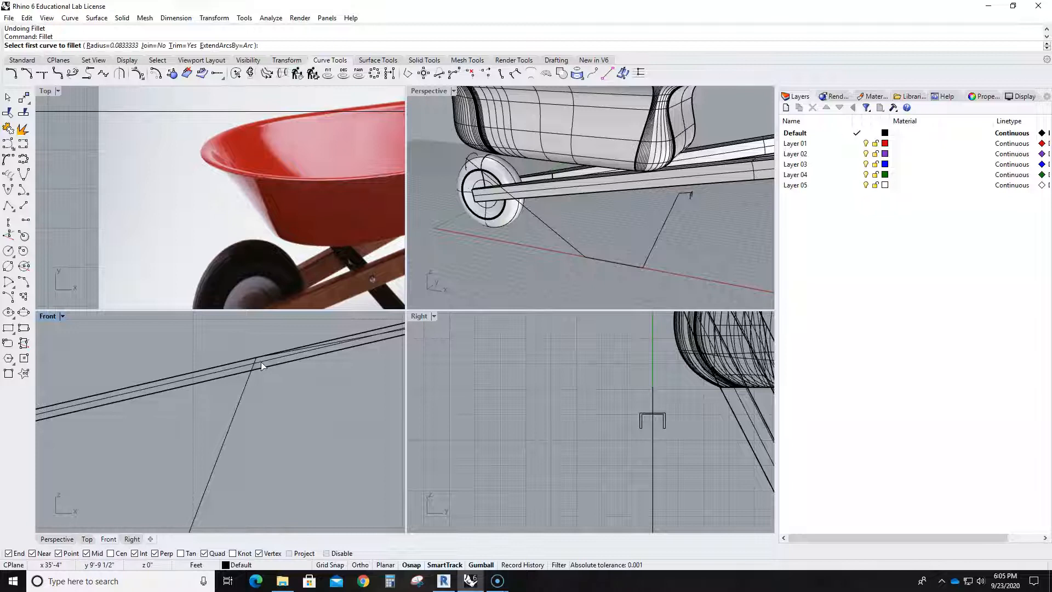
text(1)
key(Return)
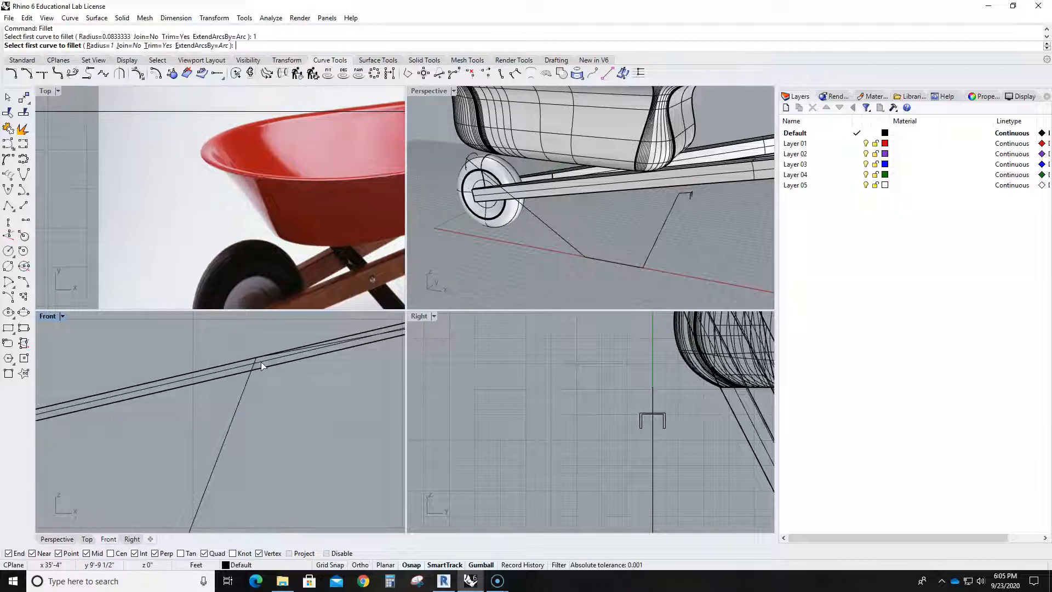
scroll(261, 362, up, 2)
click(330, 343)
click(241, 411)
scroll(308, 453, down, 3)
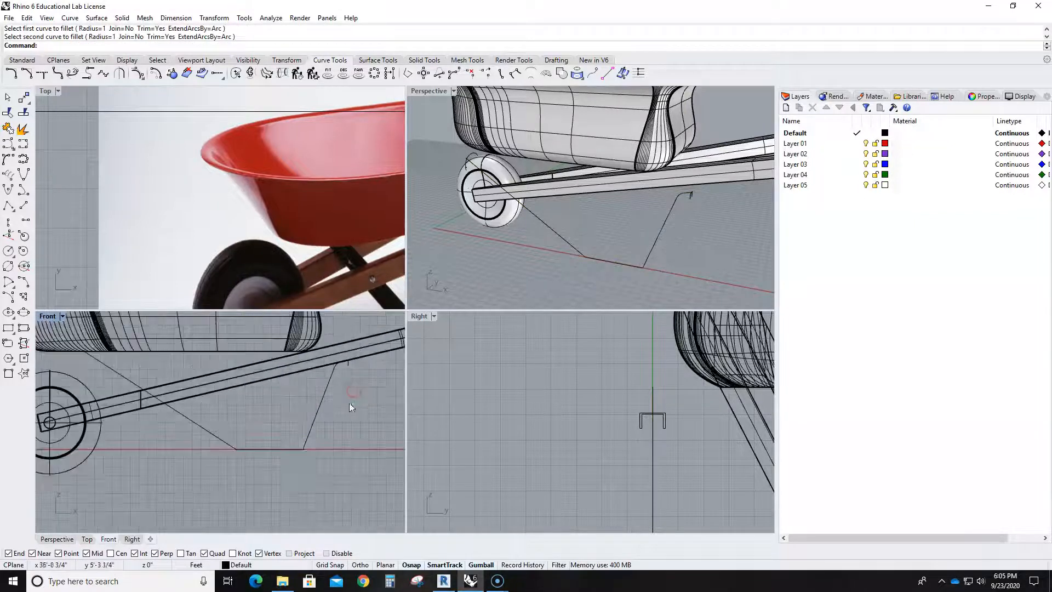
- Fillet both lower corners of the leg curve at ground level with a radius of 4 feet
scroll(308, 445, up, 2)
right_click(308, 445)
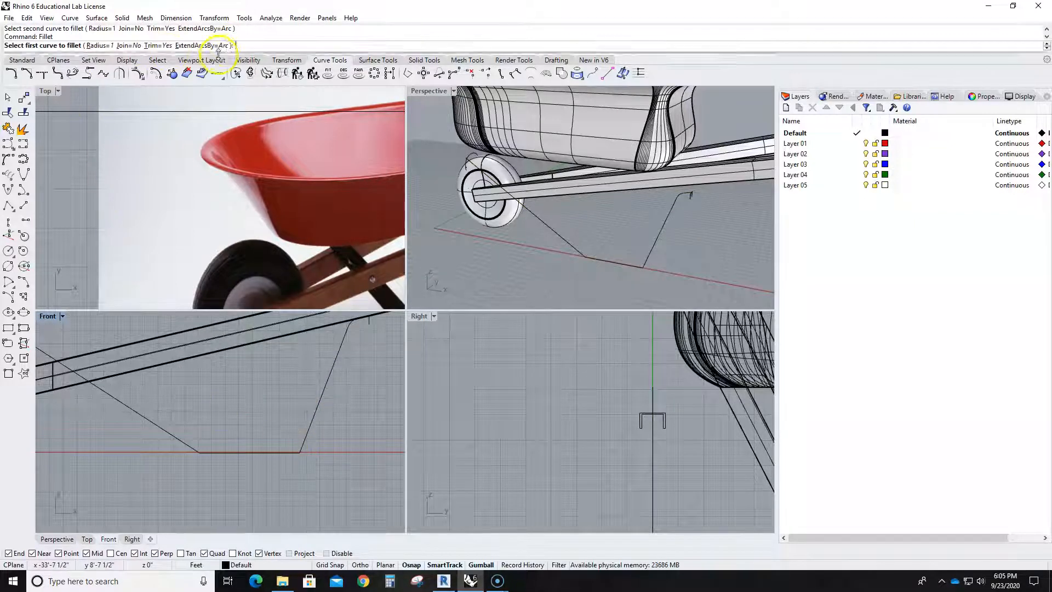
text(4)
key(Return)
click(315, 414)
click(279, 453)
right_click(232, 453)
click(233, 453)
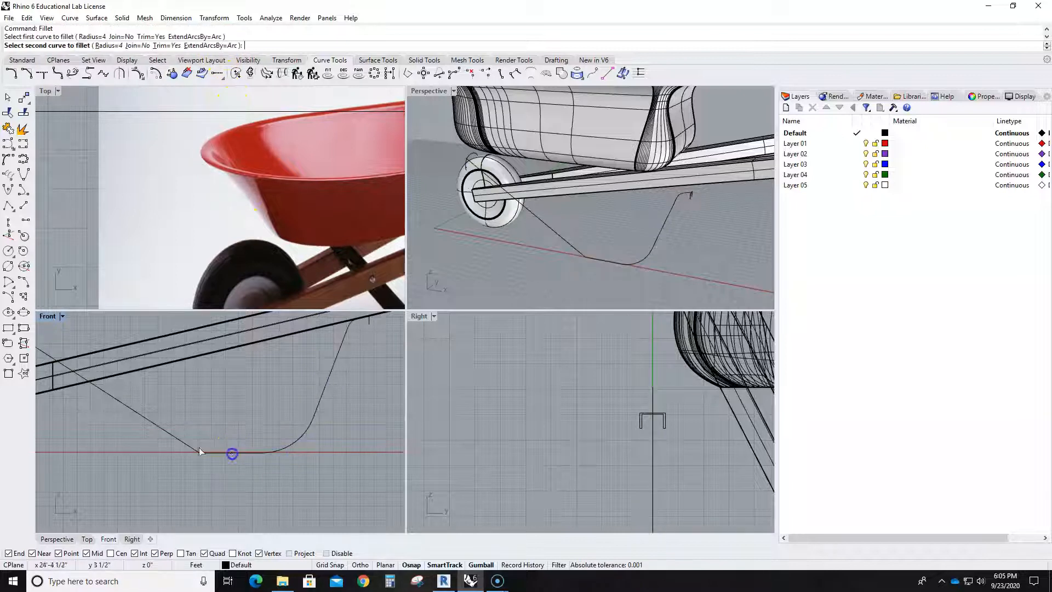
click(166, 435)
scroll(238, 454, down, 10)
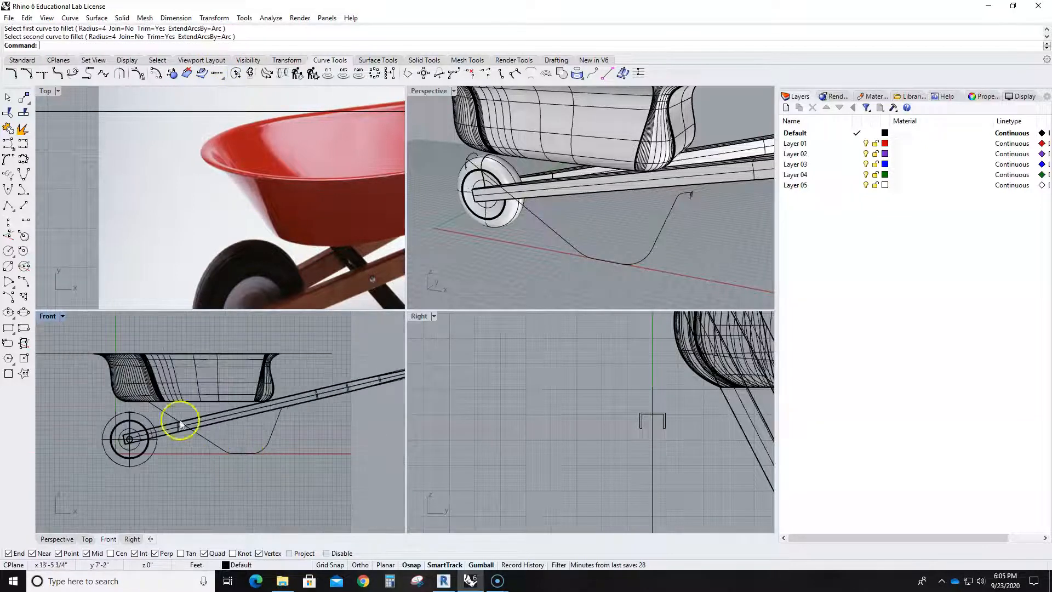
scroll(155, 402, up, 2)
- Set up a Sweep1 in the Perspective view with the leg curve as rail and the U-shaped profile as cross section
click(508, 267)
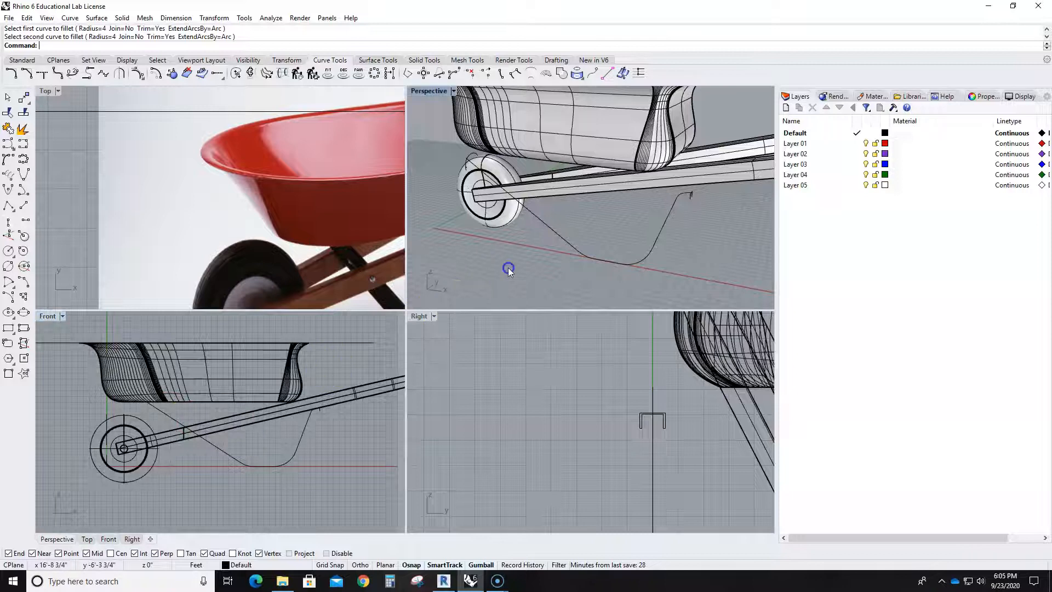
double_click(435, 91)
scroll(491, 245, down, 6)
right_drag(527, 315, 596, 340)
text(Sw)
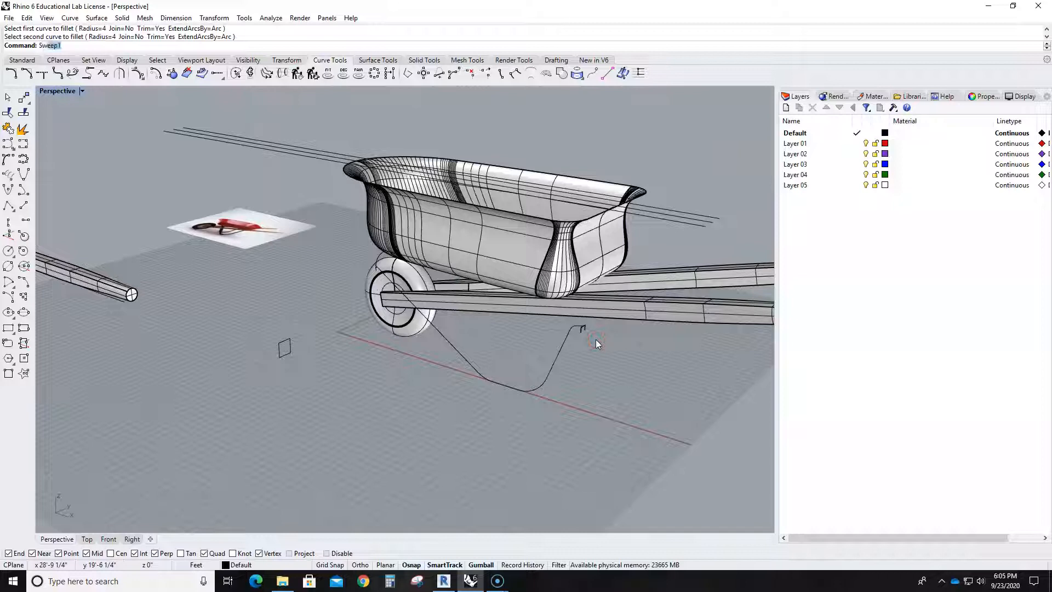
text(e)
key(Return)
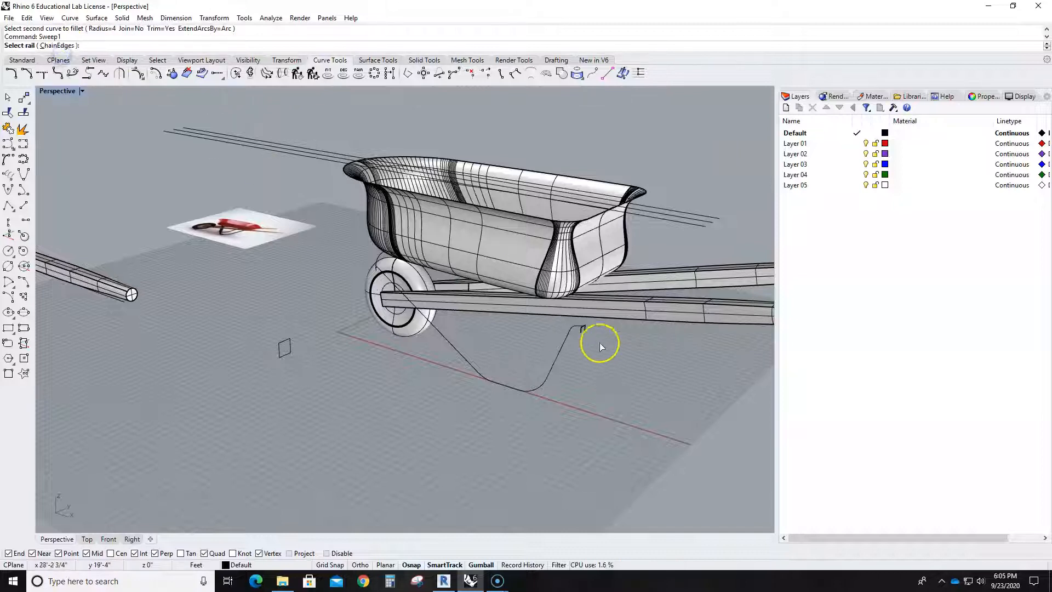
scroll(597, 345, up, 5)
click(664, 382)
click(688, 406)
key(Return)
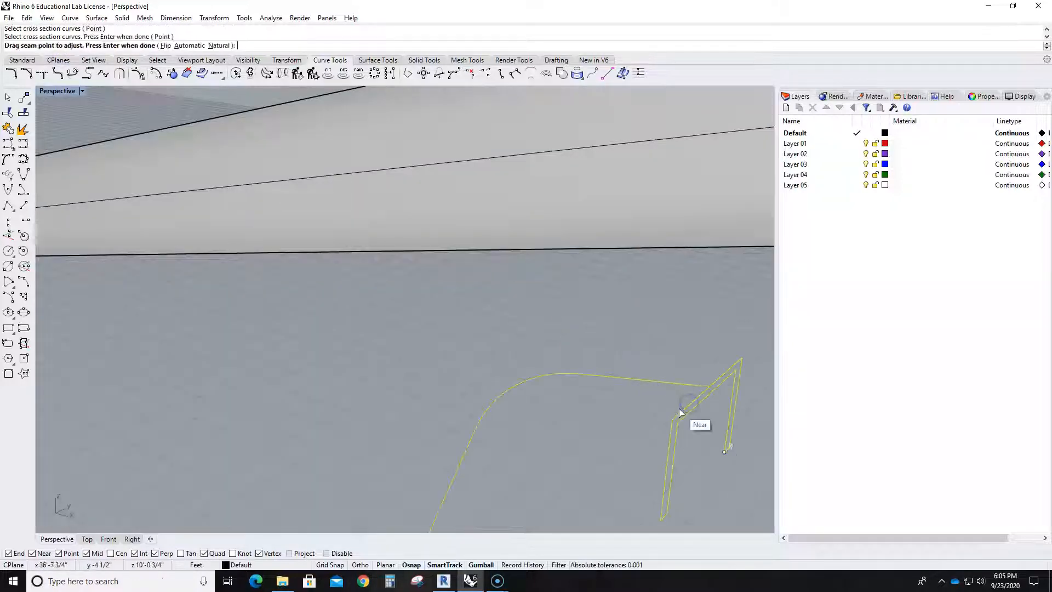
key(Return)
scroll(583, 419, down, 5)
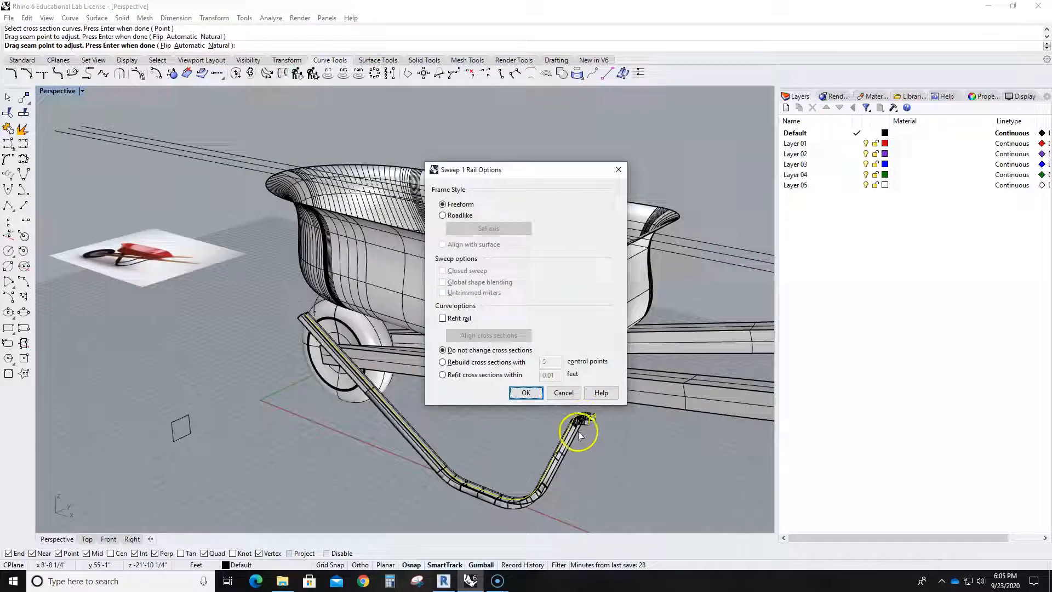
- Inspect the sweep preview at the leg's upper bend, set the frame style to Roadlike and create the sweep
scroll(616, 431, up, 8)
scroll(507, 420, down, 2)
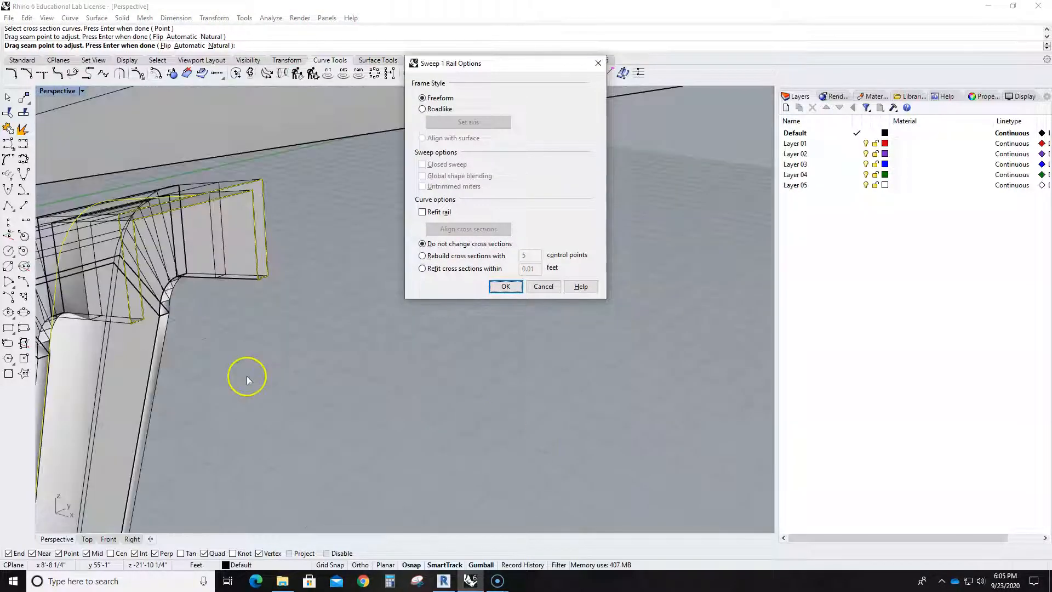
scroll(246, 376, down, 5)
right_drag(212, 358, 458, 395)
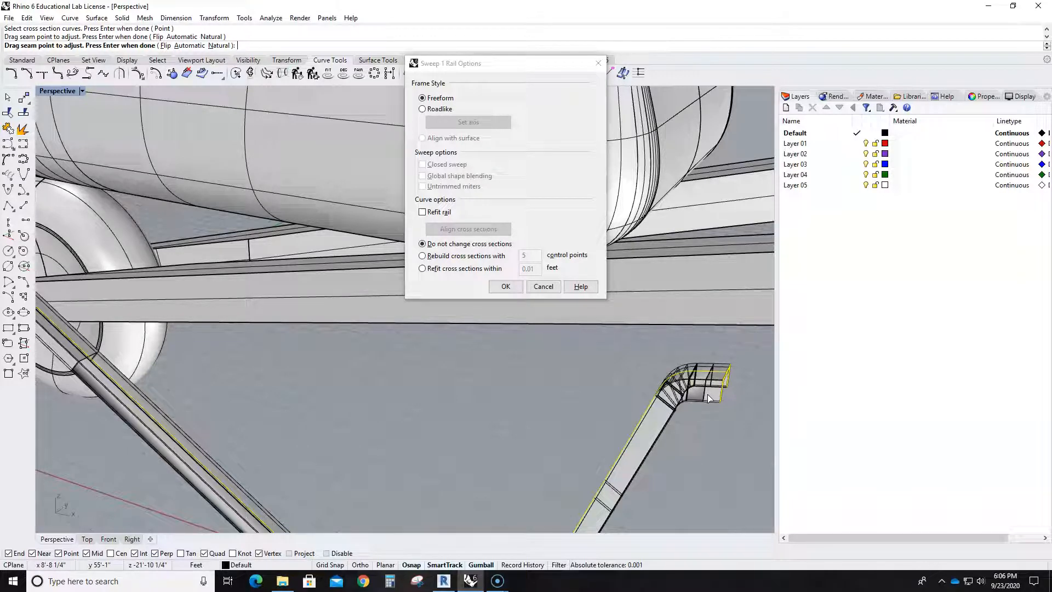
click(422, 111)
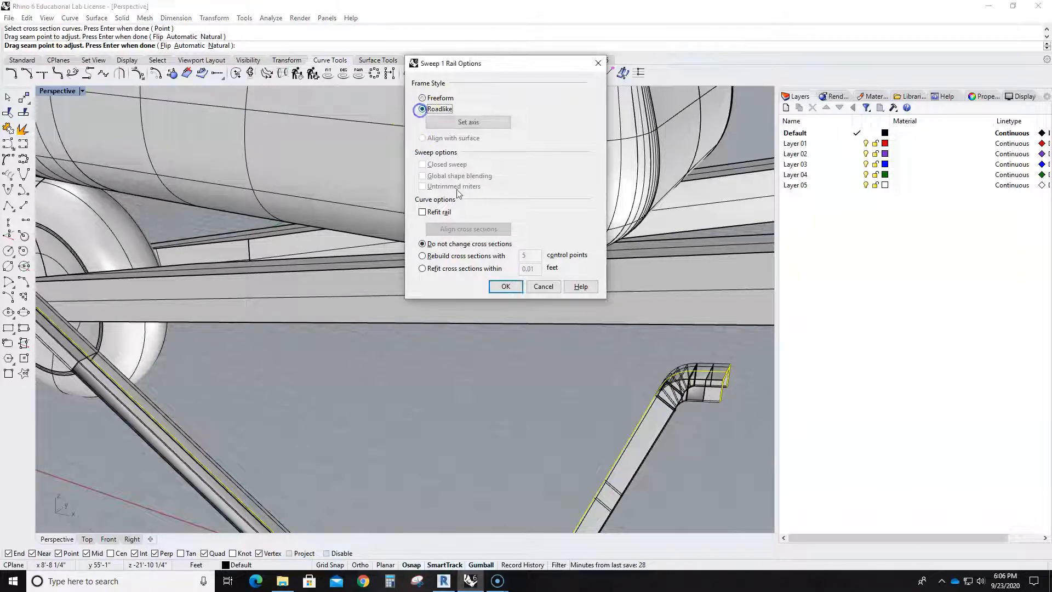
click(505, 287)
- Rotate the swept leg in the Top view and move it from the X axis toward the nearer handle
scroll(524, 359, down, 6)
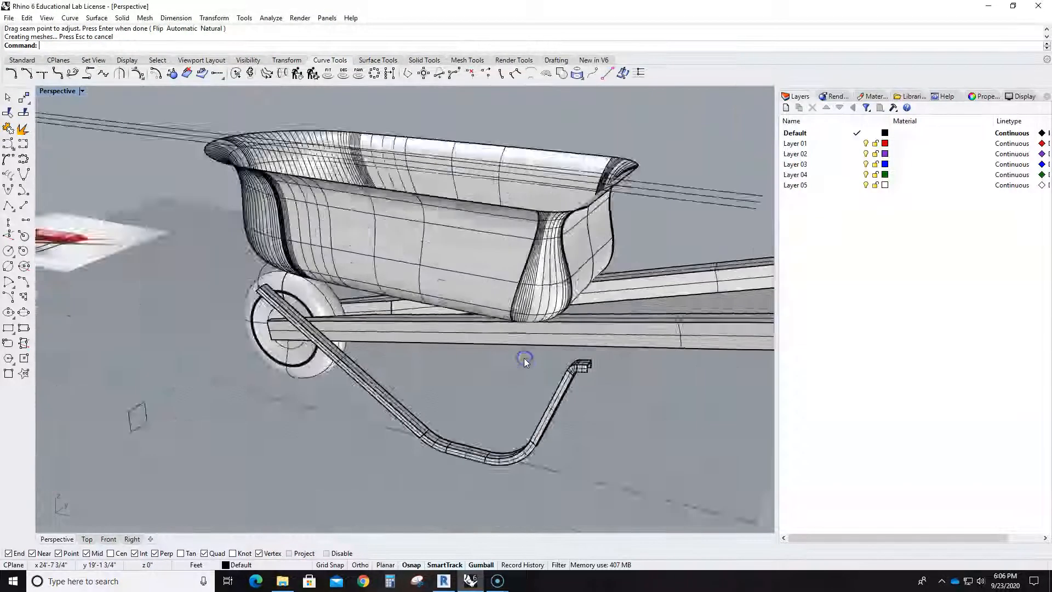
scroll(528, 376, up, 5)
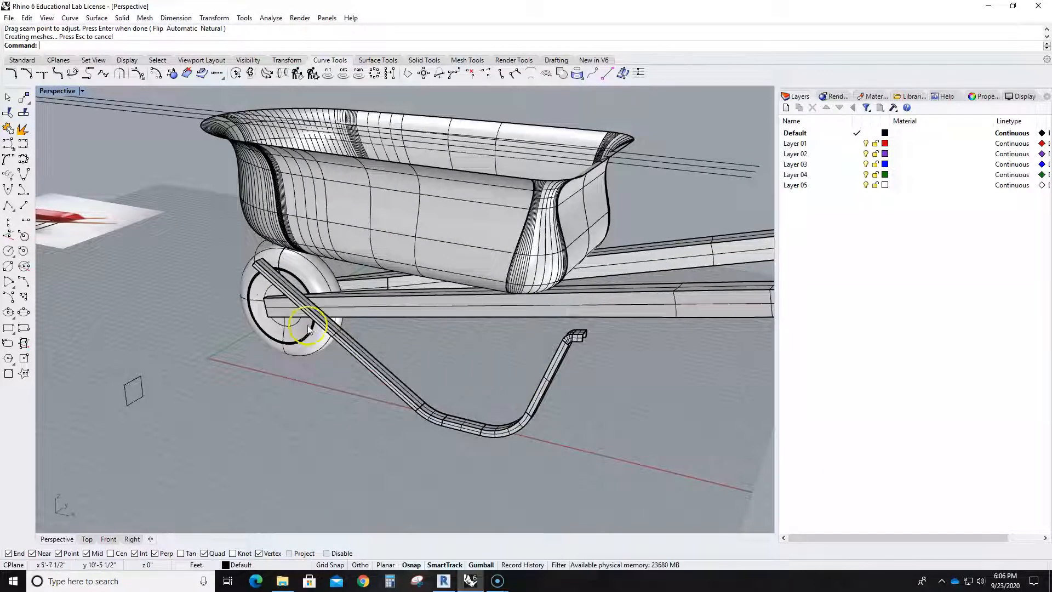
double_click(57, 92)
double_click(46, 92)
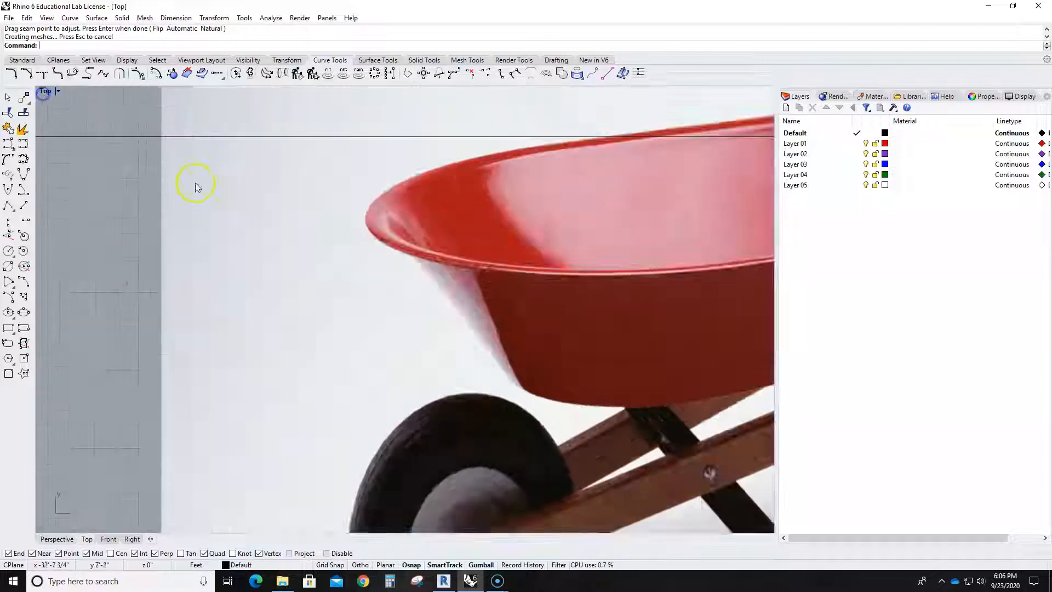
scroll(328, 226, down, 5)
right_drag(625, 288, 327, 353)
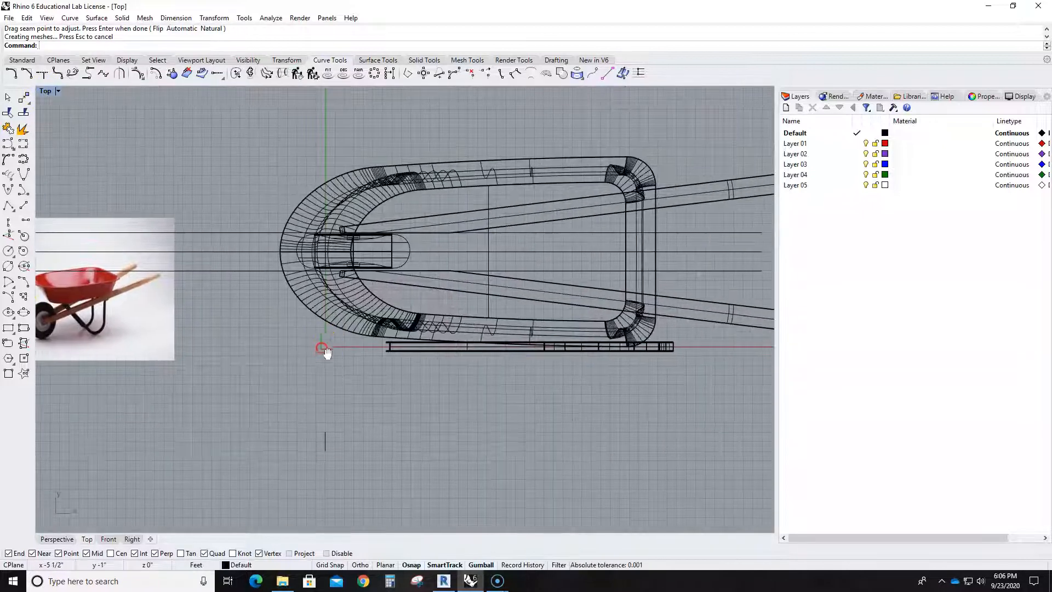
click(536, 351)
drag(514, 390, 502, 385)
drag(559, 340, 567, 270)
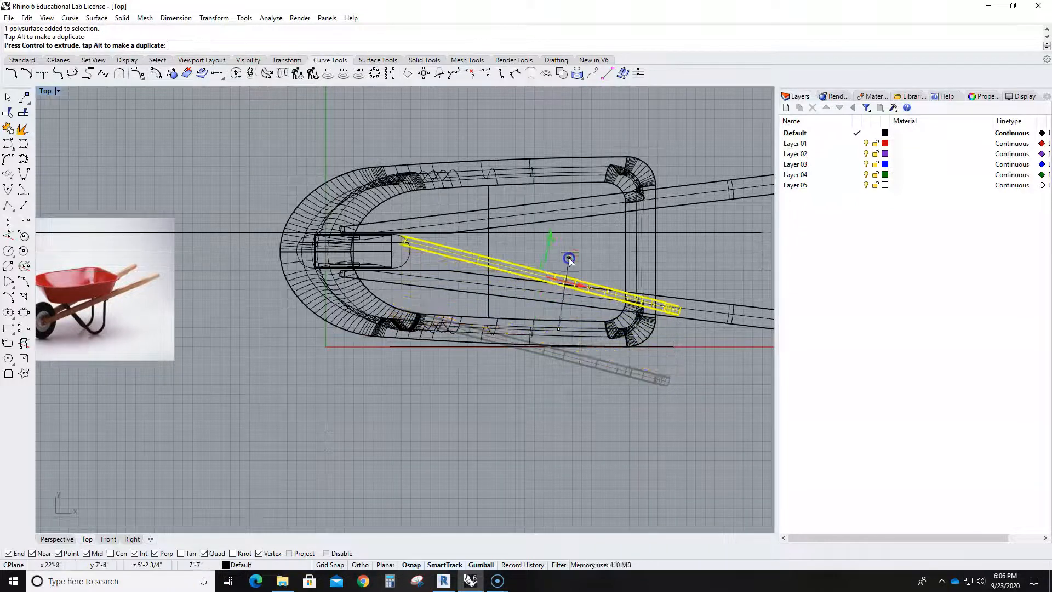
- Fine-tune the leg's rotation and sideways position in the Top view so it runs along the nearer handle
drag(509, 307, 519, 300)
drag(546, 245, 542, 258)
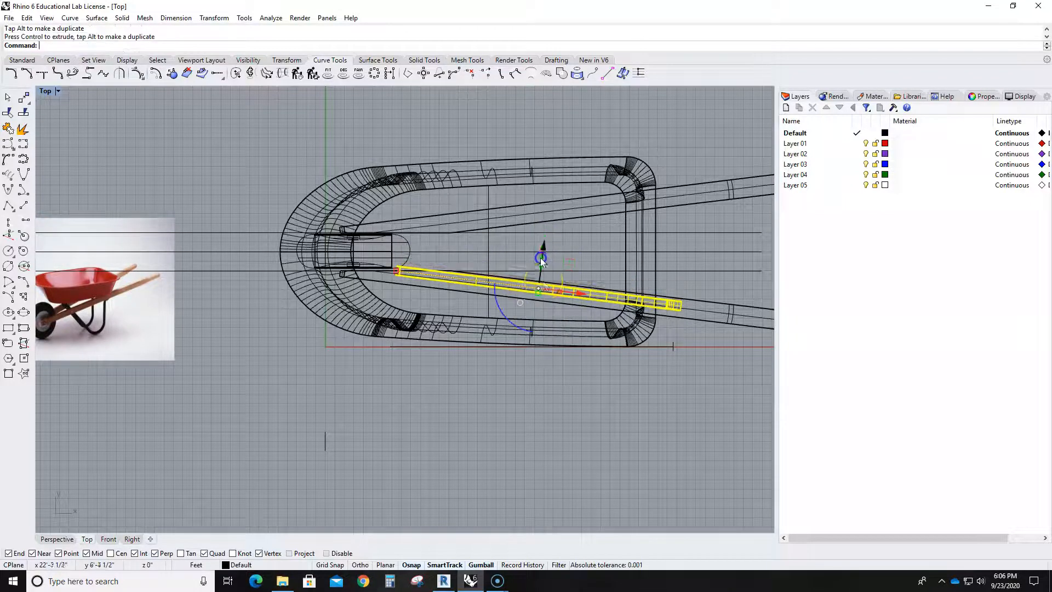
drag(500, 312, 504, 312)
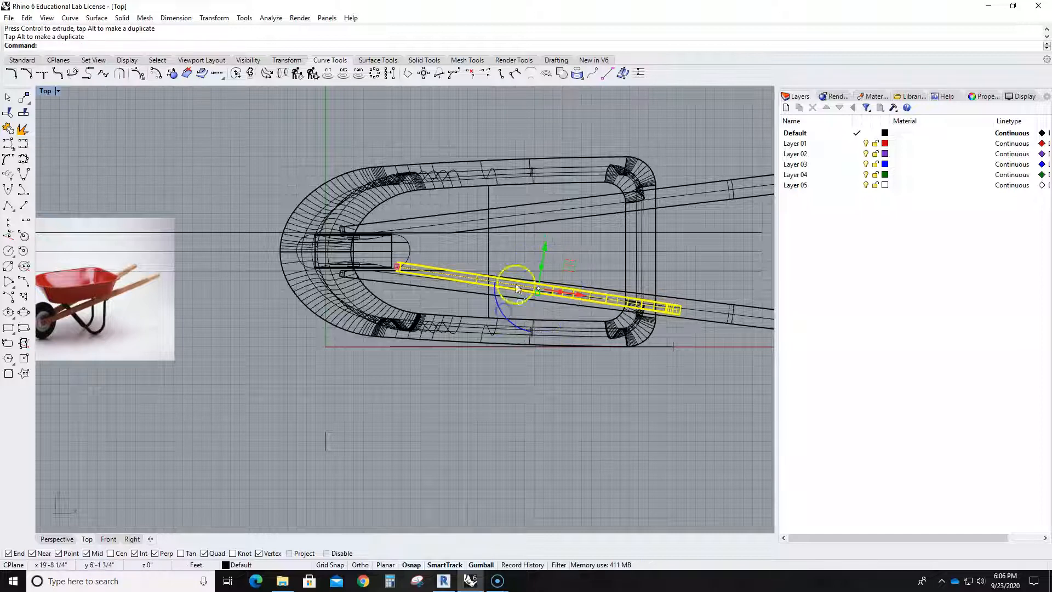
click(542, 256)
- Examine the leg's fit under the tray and against the handle from several angles in the Perspective view
double_click(45, 91)
click(426, 93)
double_click(425, 94)
right_drag(399, 359, 455, 383)
shift+right_drag(576, 357, 482, 342)
right_drag(510, 351, 524, 310)
shift+right_drag(598, 300, 553, 377)
double_click(60, 92)
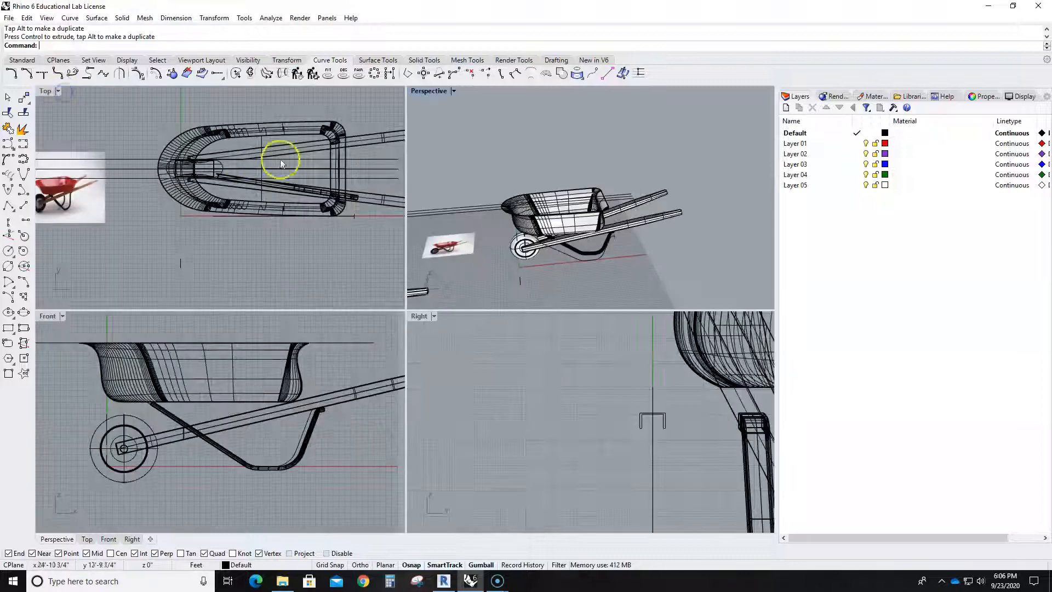
- Mirror a copy of the leg to the opposite handle across the wheelbarrow's center line in the Top view
double_click(43, 94)
scroll(384, 263, down, 2)
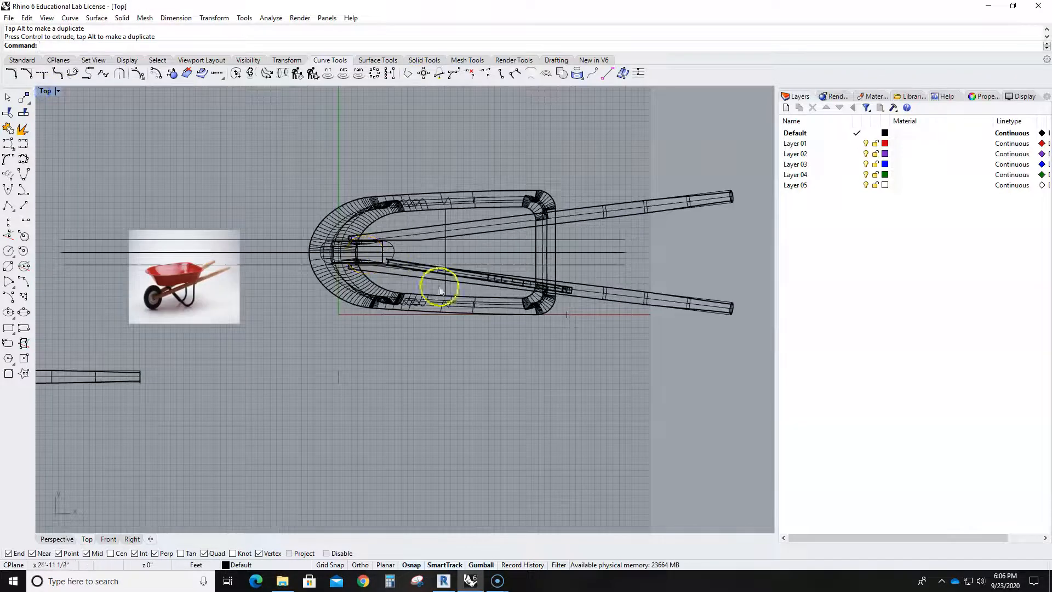
click(505, 282)
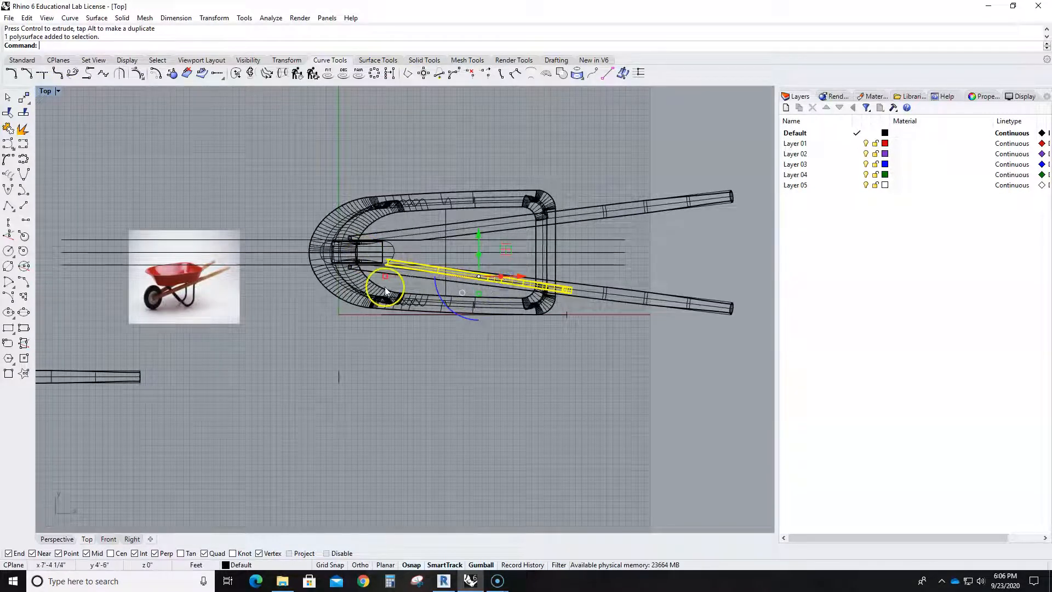
text(rror)
key(Return)
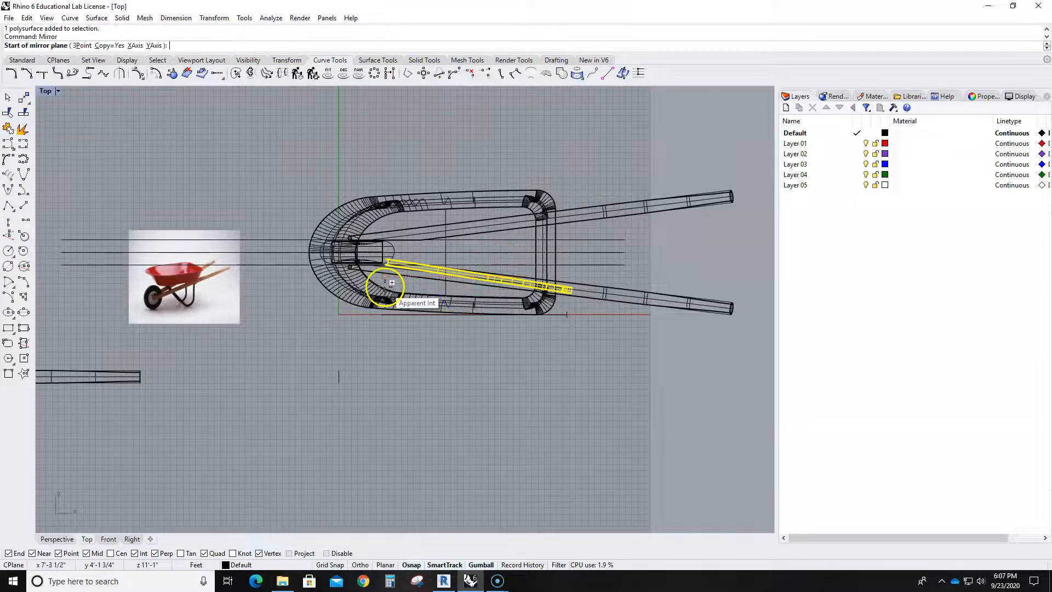
scroll(395, 276, up, 2)
click(256, 247)
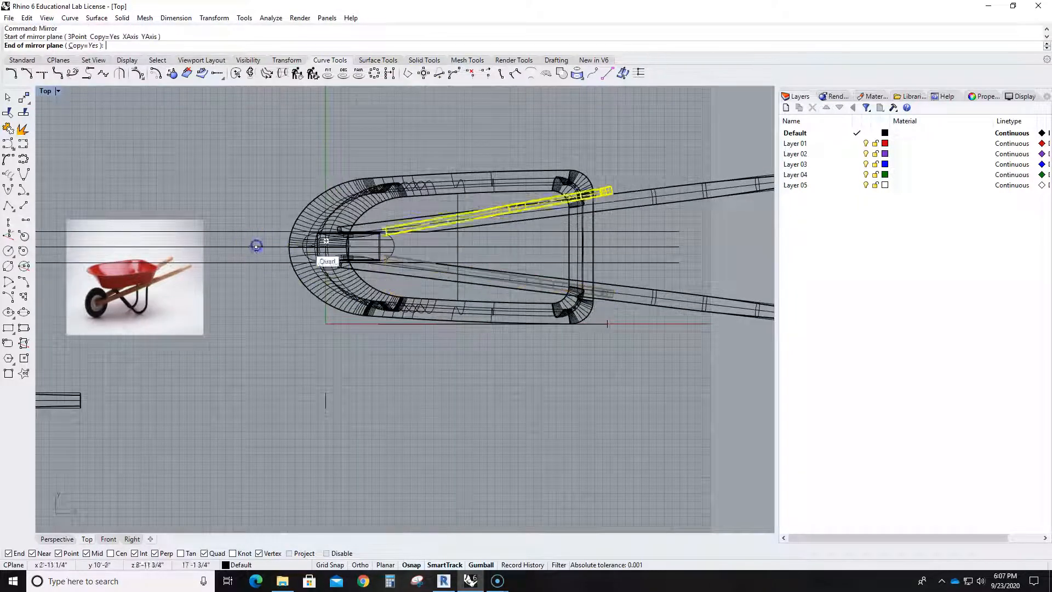
click(683, 243)
key(Escape)
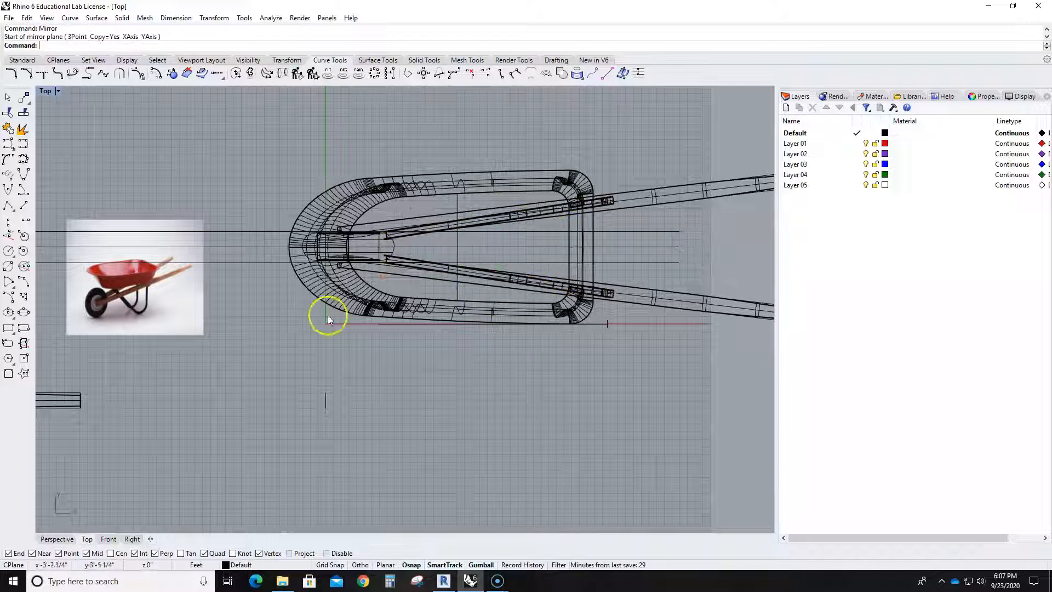
- Examine both legs against the handles, tray and reference photo in the Perspective view
double_click(47, 95)
double_click(422, 92)
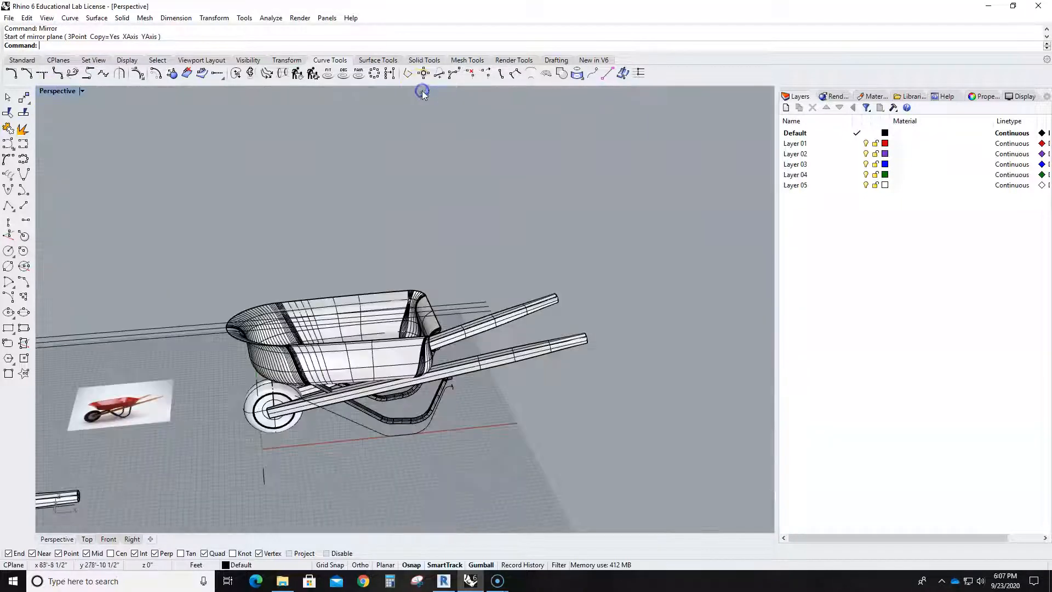
scroll(367, 271, down, 5)
right_drag(361, 397, 433, 392)
scroll(433, 391, up, 6)
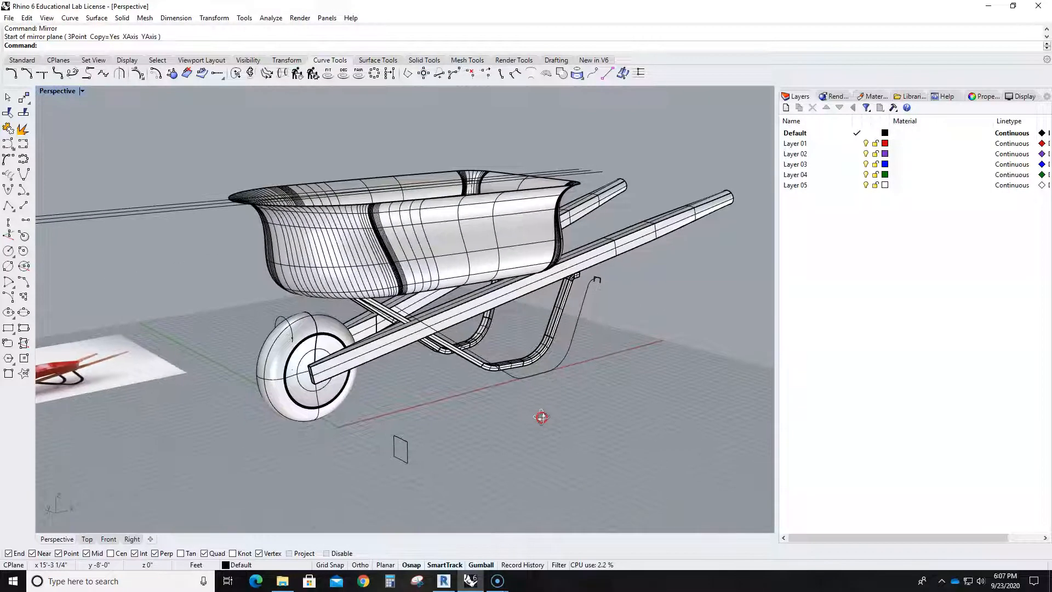
scroll(394, 338, up, 4)
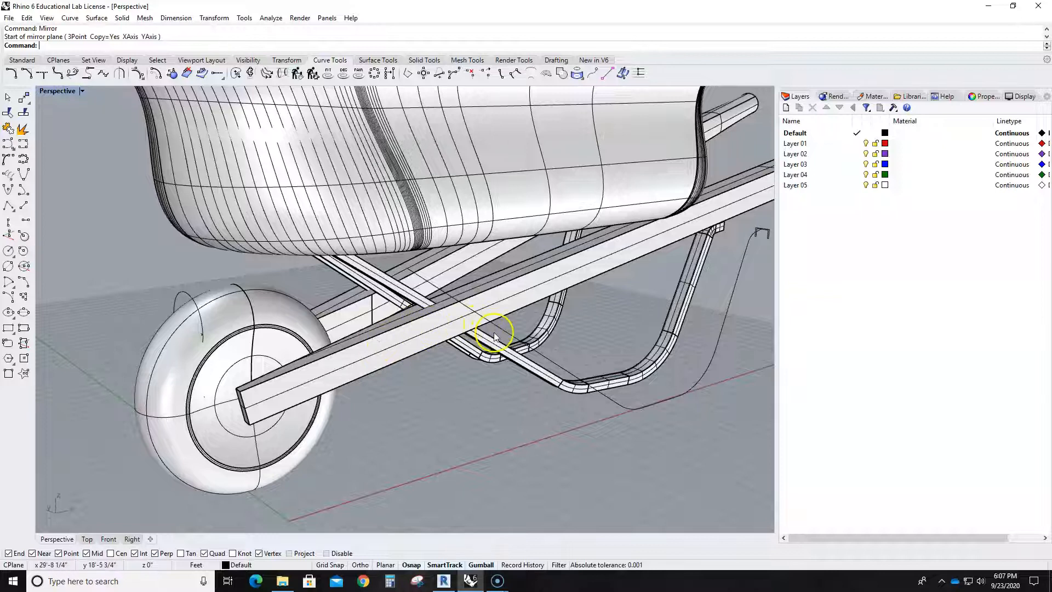
scroll(494, 335, down, 6)
scroll(522, 376, down, 5)
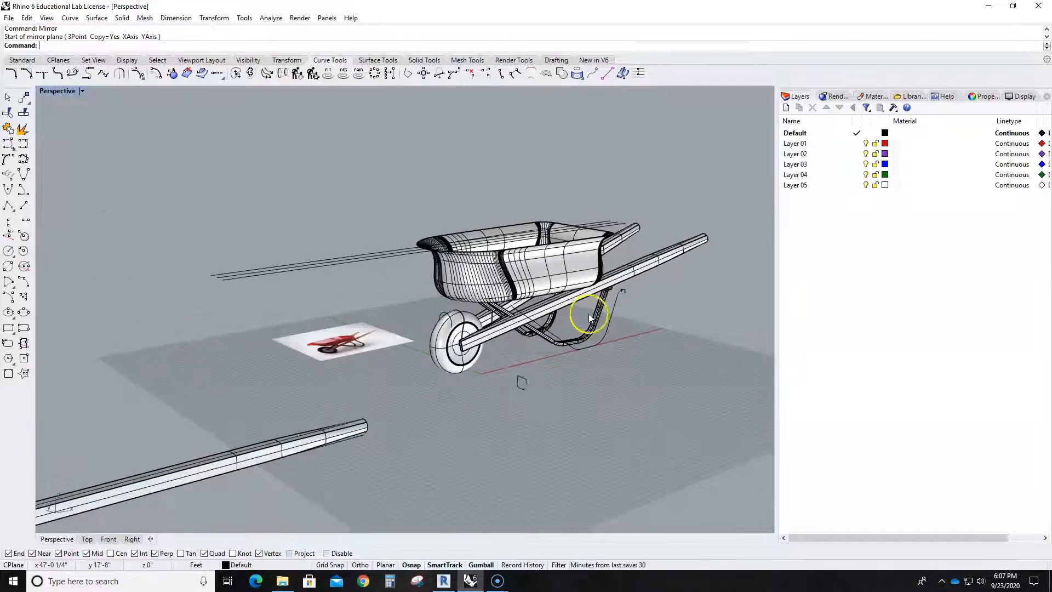
scroll(548, 399, up, 2)
scroll(531, 388, up, 4)
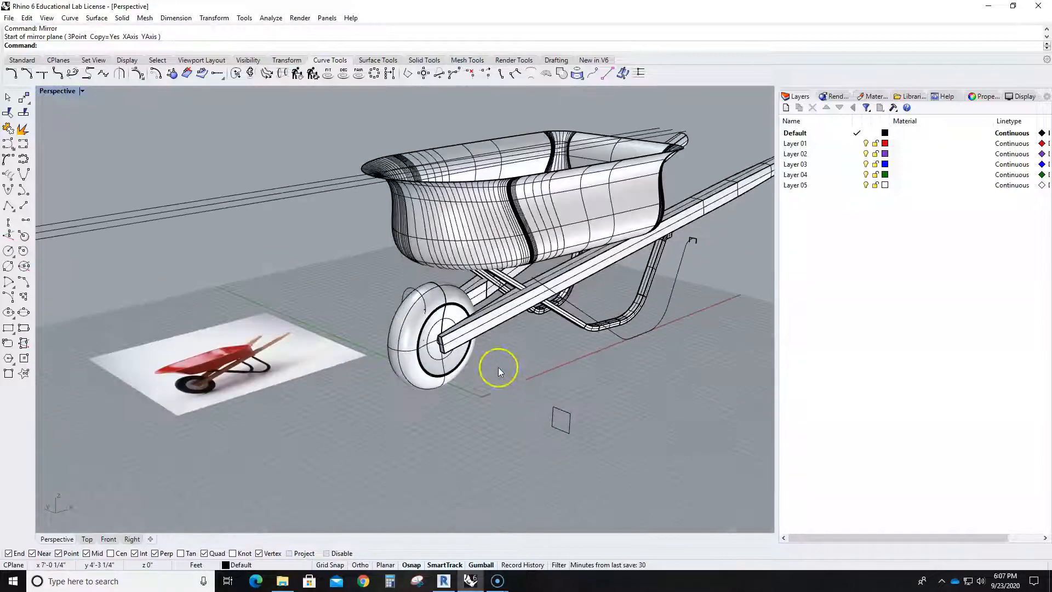
scroll(498, 369, up, 3)
scroll(498, 368, down, 3)
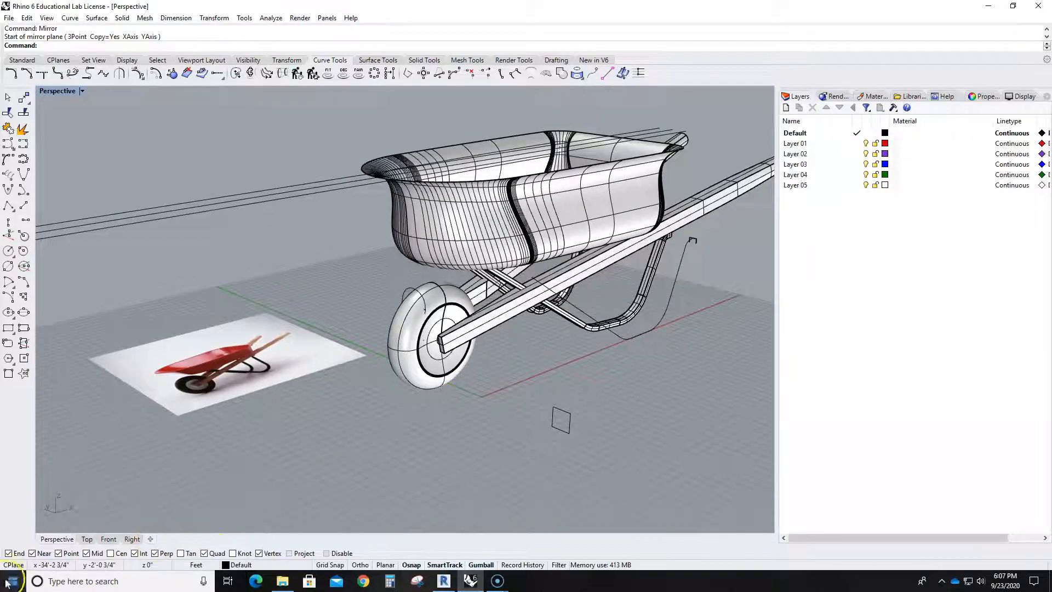